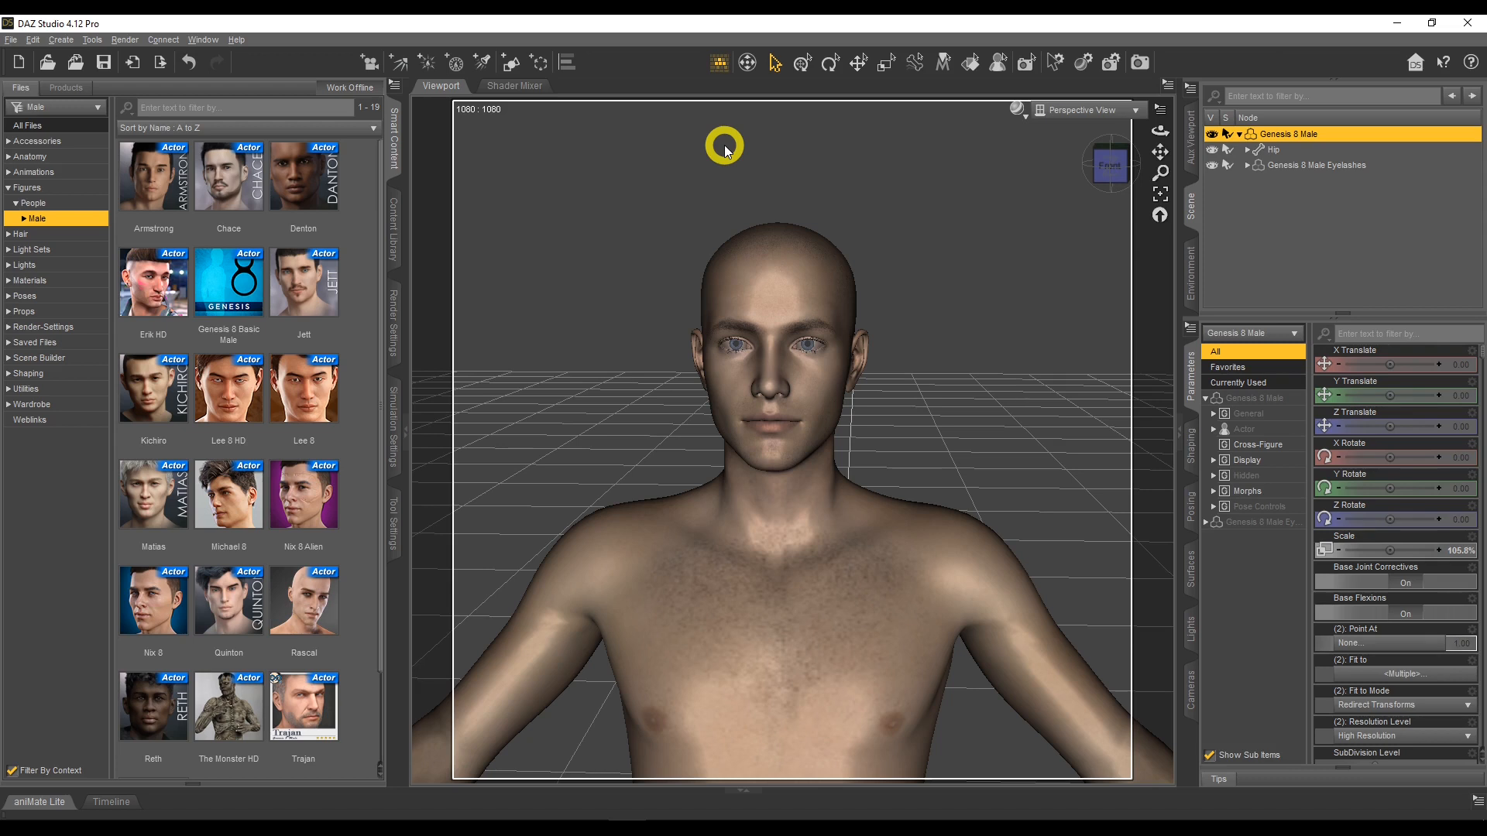
Step: Delete the Genesis 8 Male Eyelashes from the scene
left_click(1302, 166)
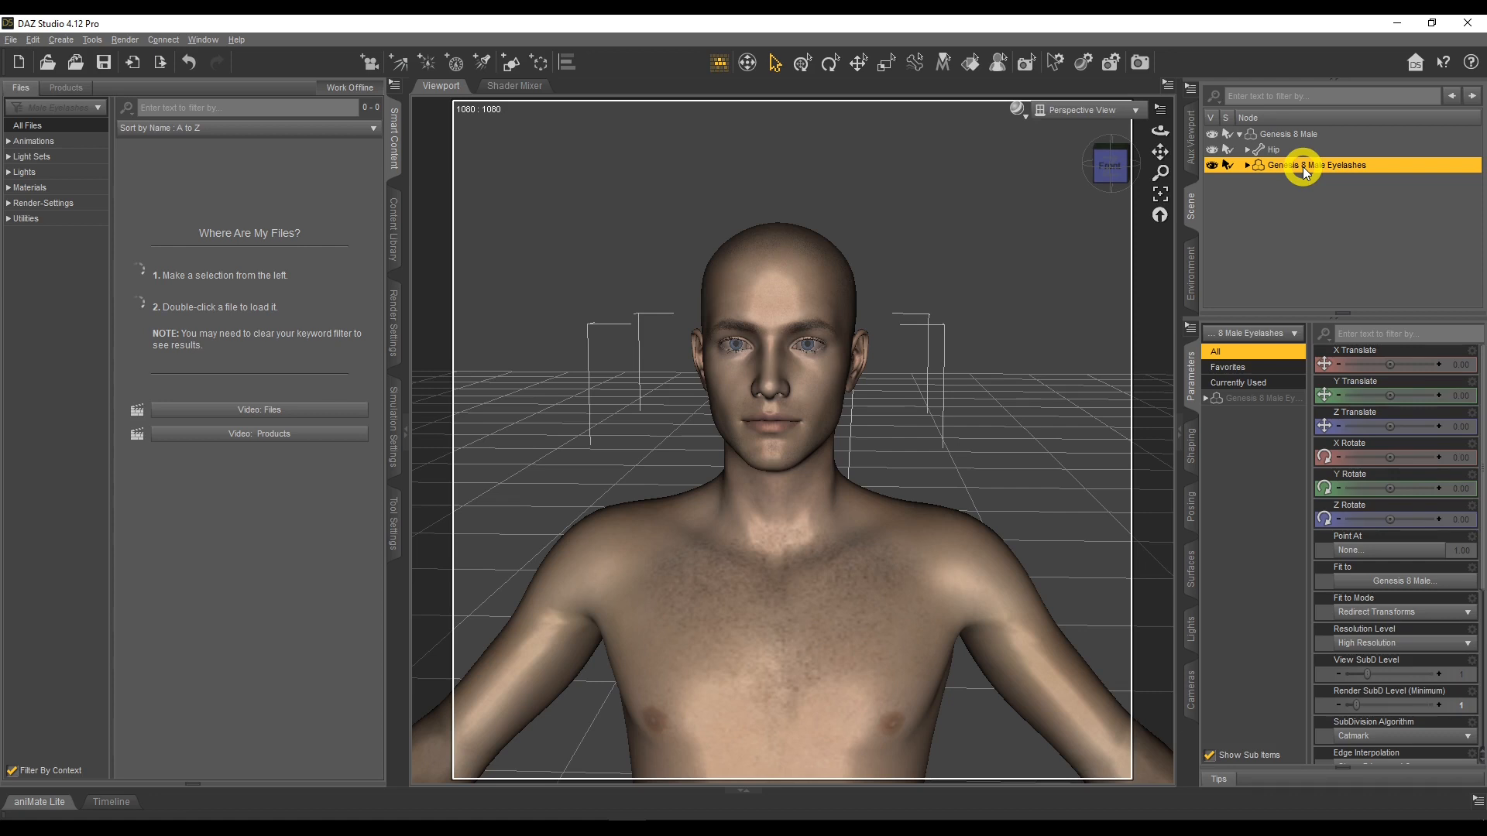
right_click(1303, 165)
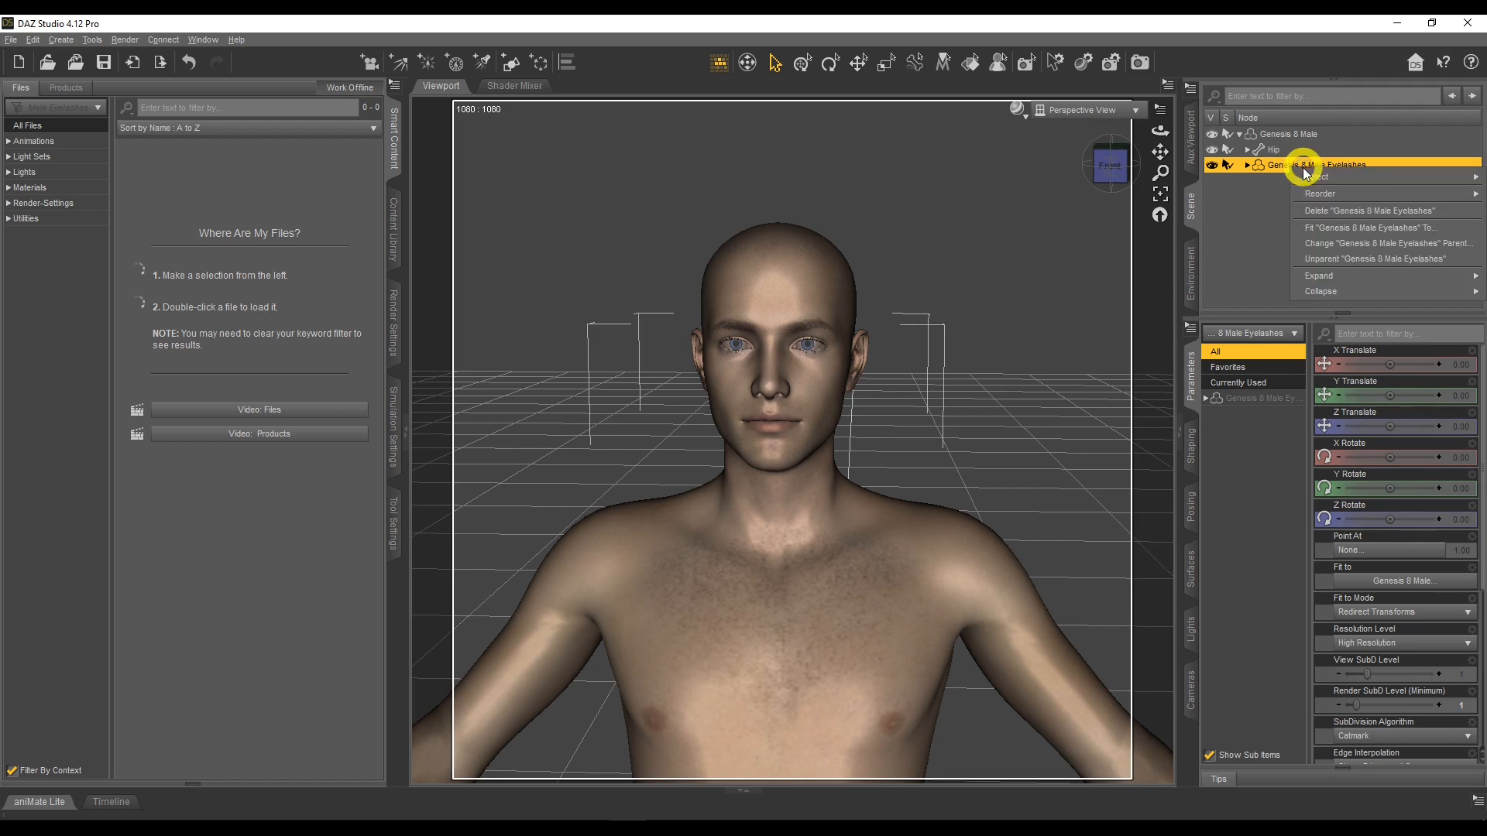
left_click(1326, 210)
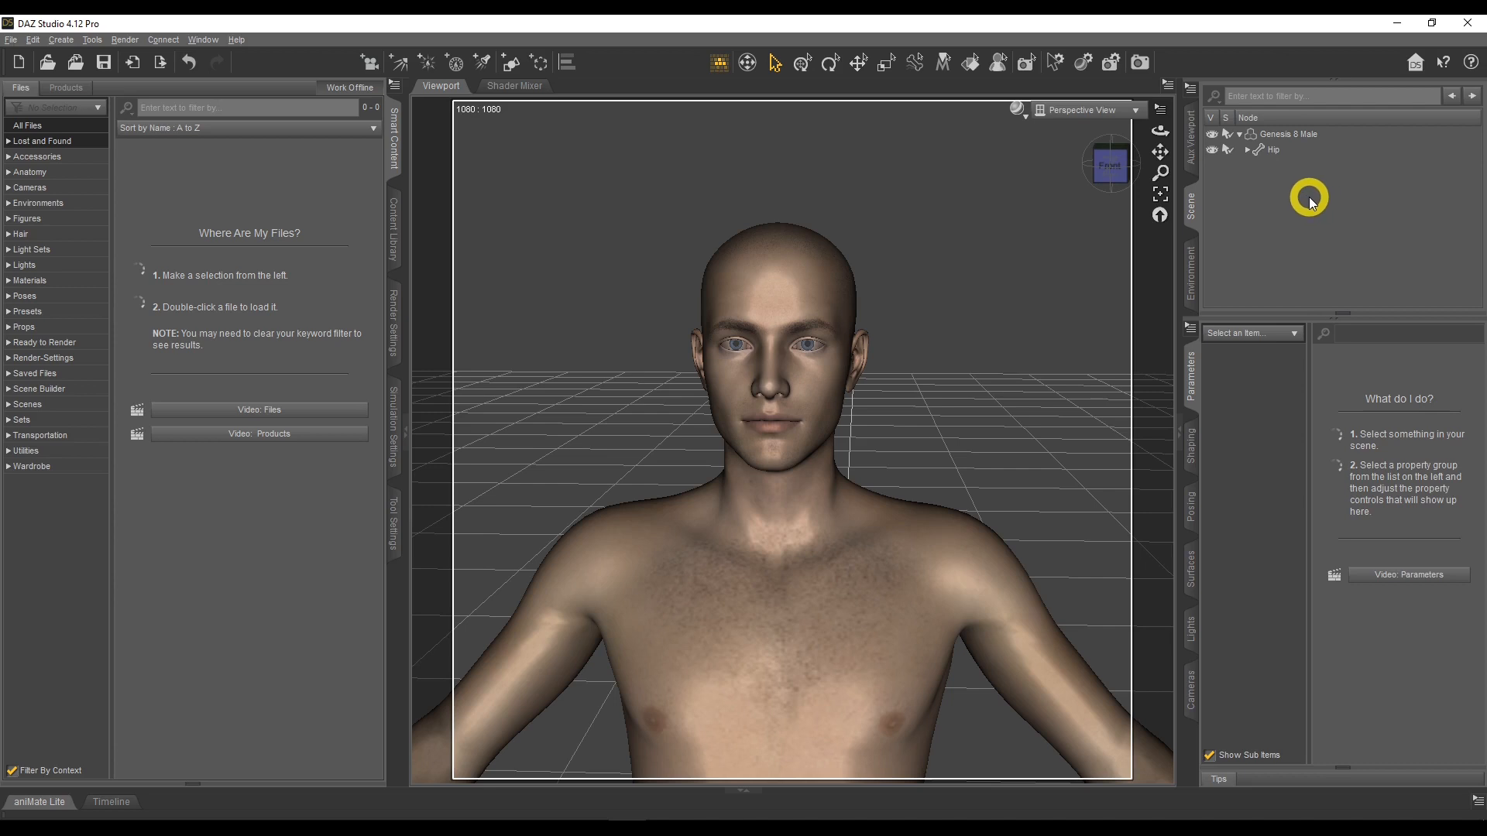
Step: Apply the DAZ Default Material from the Shader Mixer to all surfaces of the Genesis 8 Male figure and return to the viewport
left_click(1294, 133)
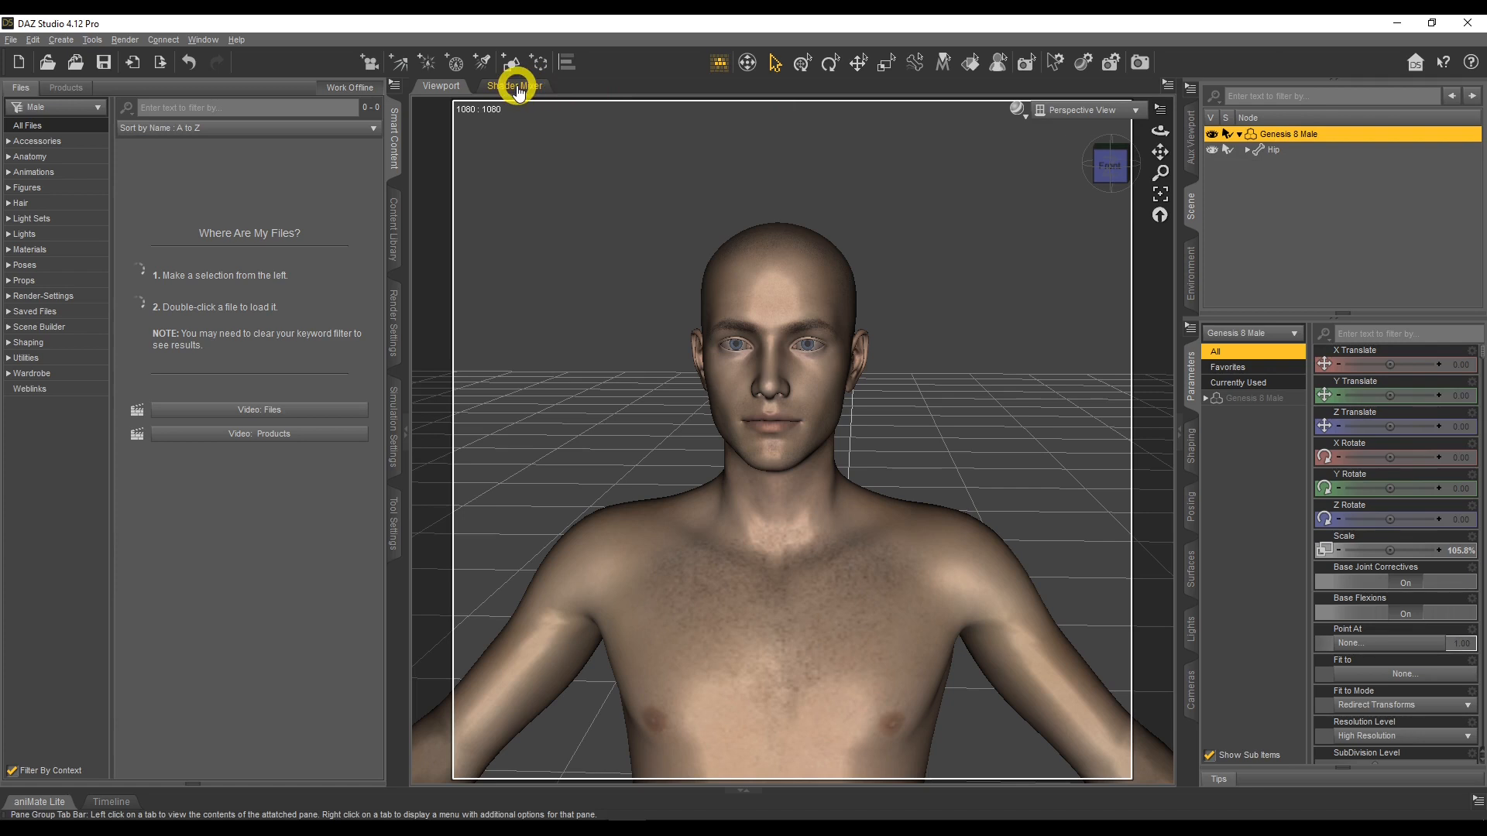
right_click(598, 91)
mouse_move(631, 95)
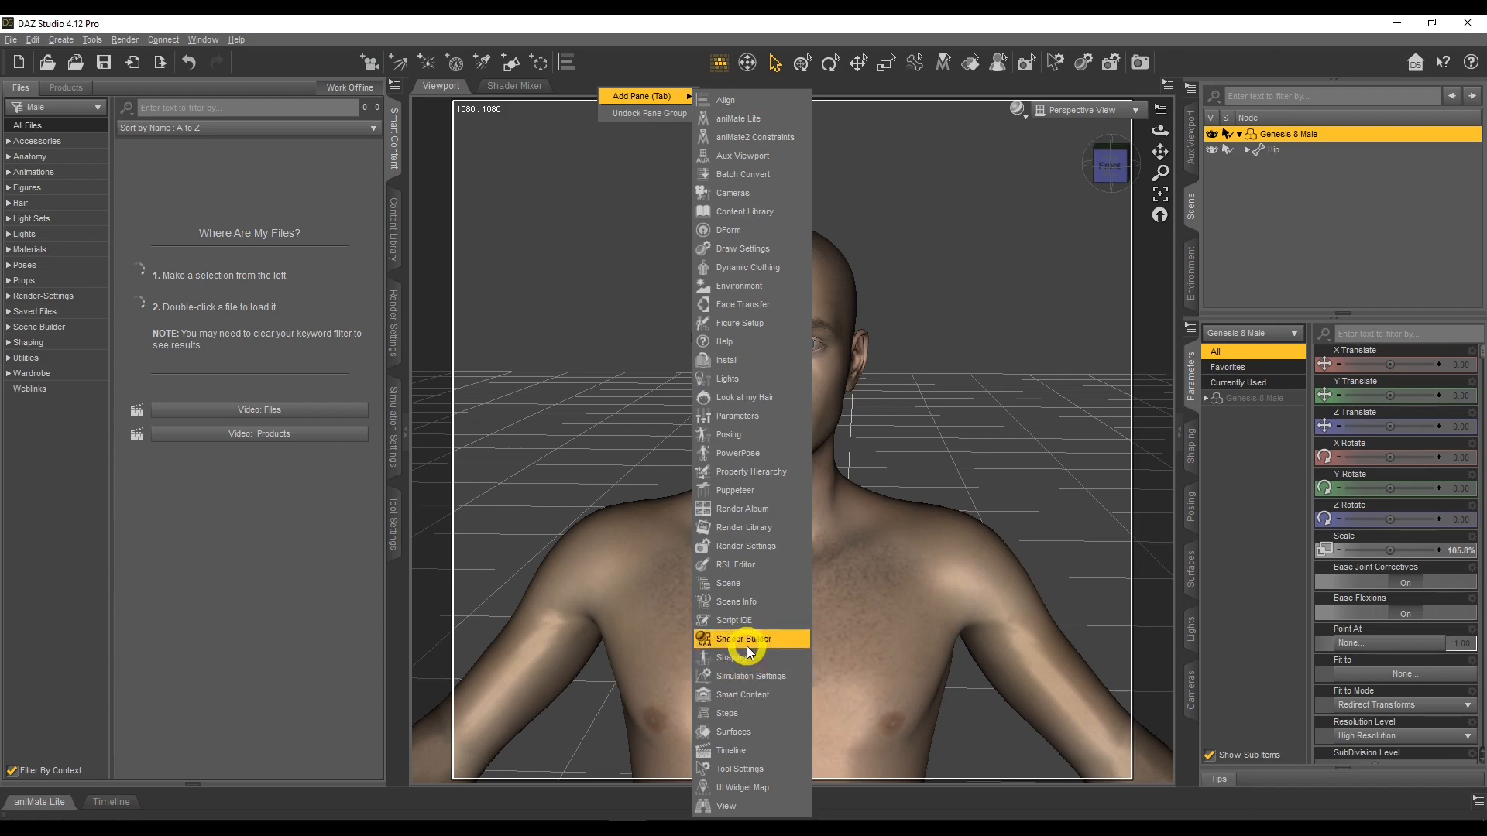
left_click(526, 87)
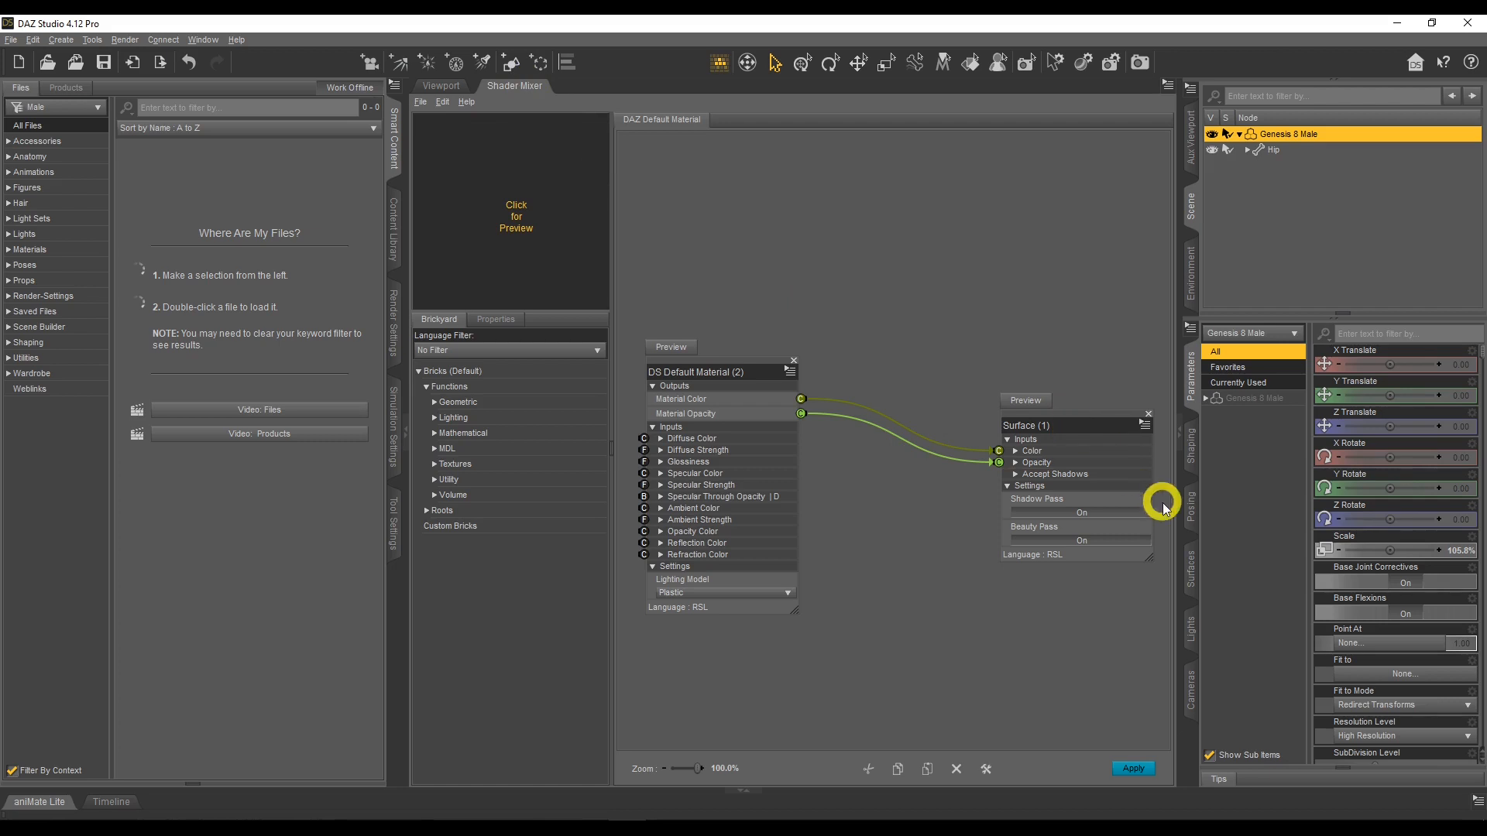
left_click(1194, 572)
left_click(1241, 415)
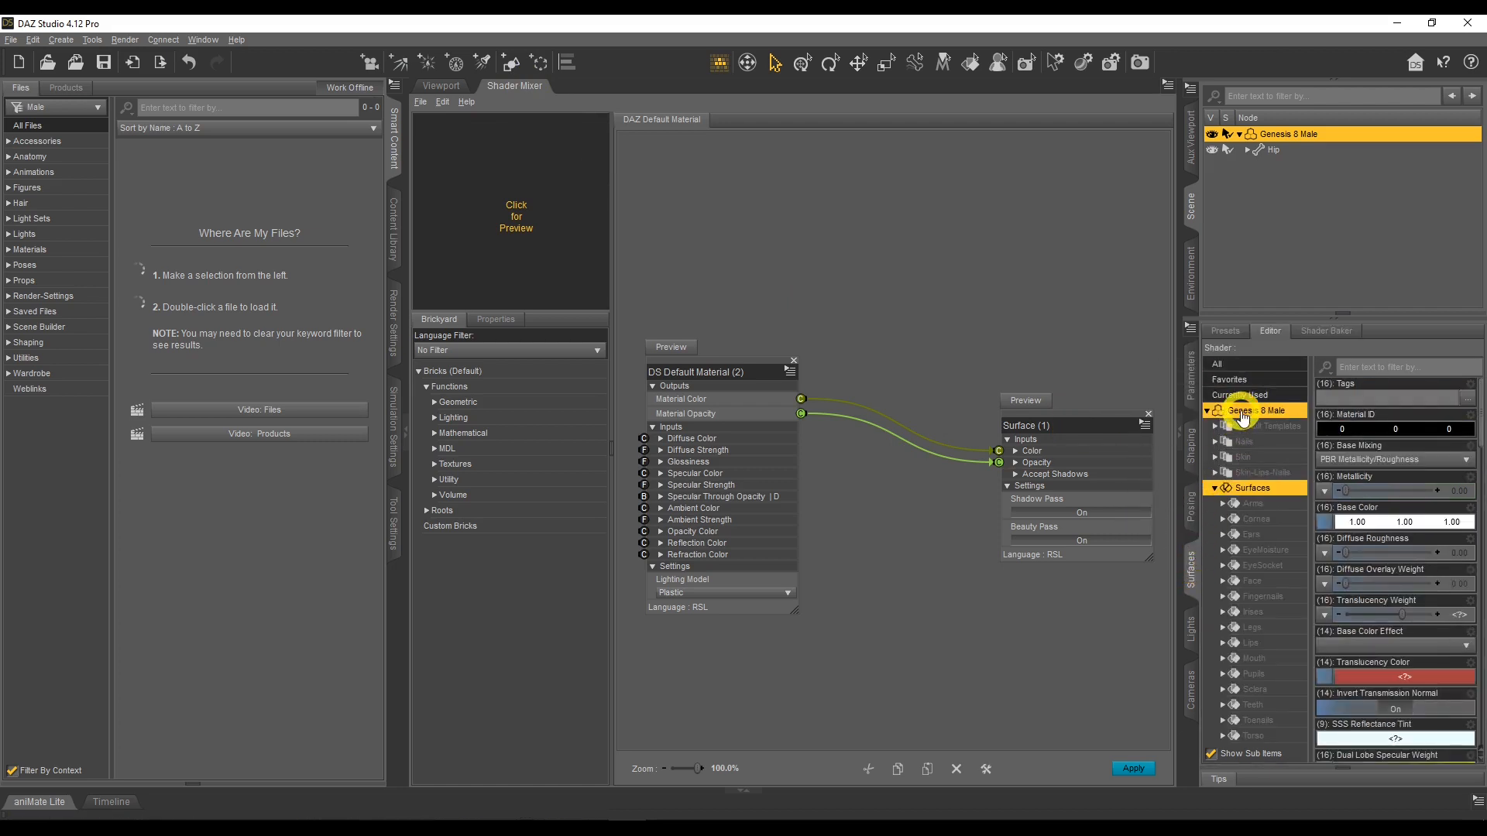
left_click(1136, 770)
left_click(1135, 770)
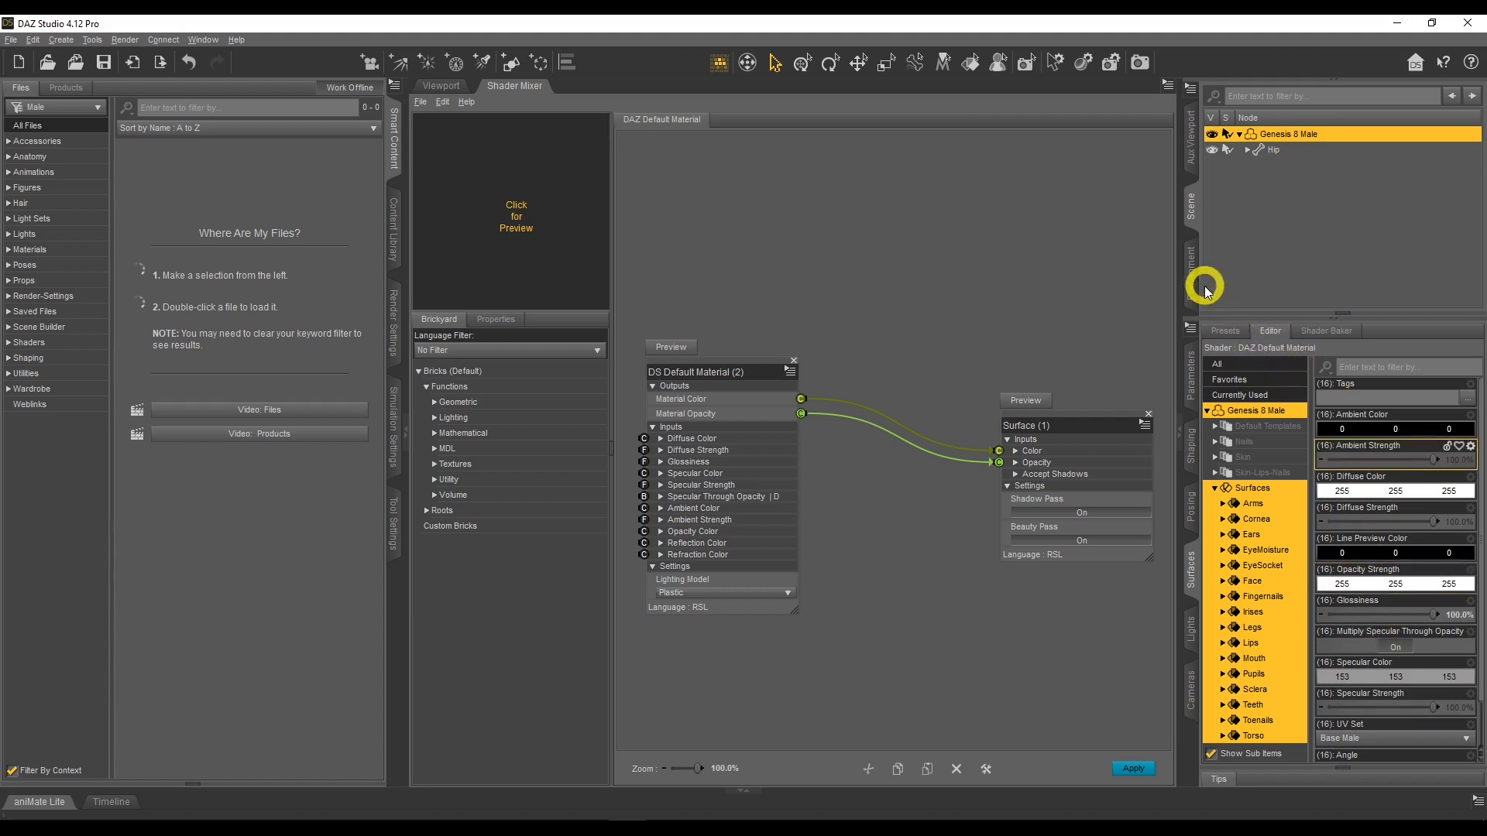
left_click(441, 85)
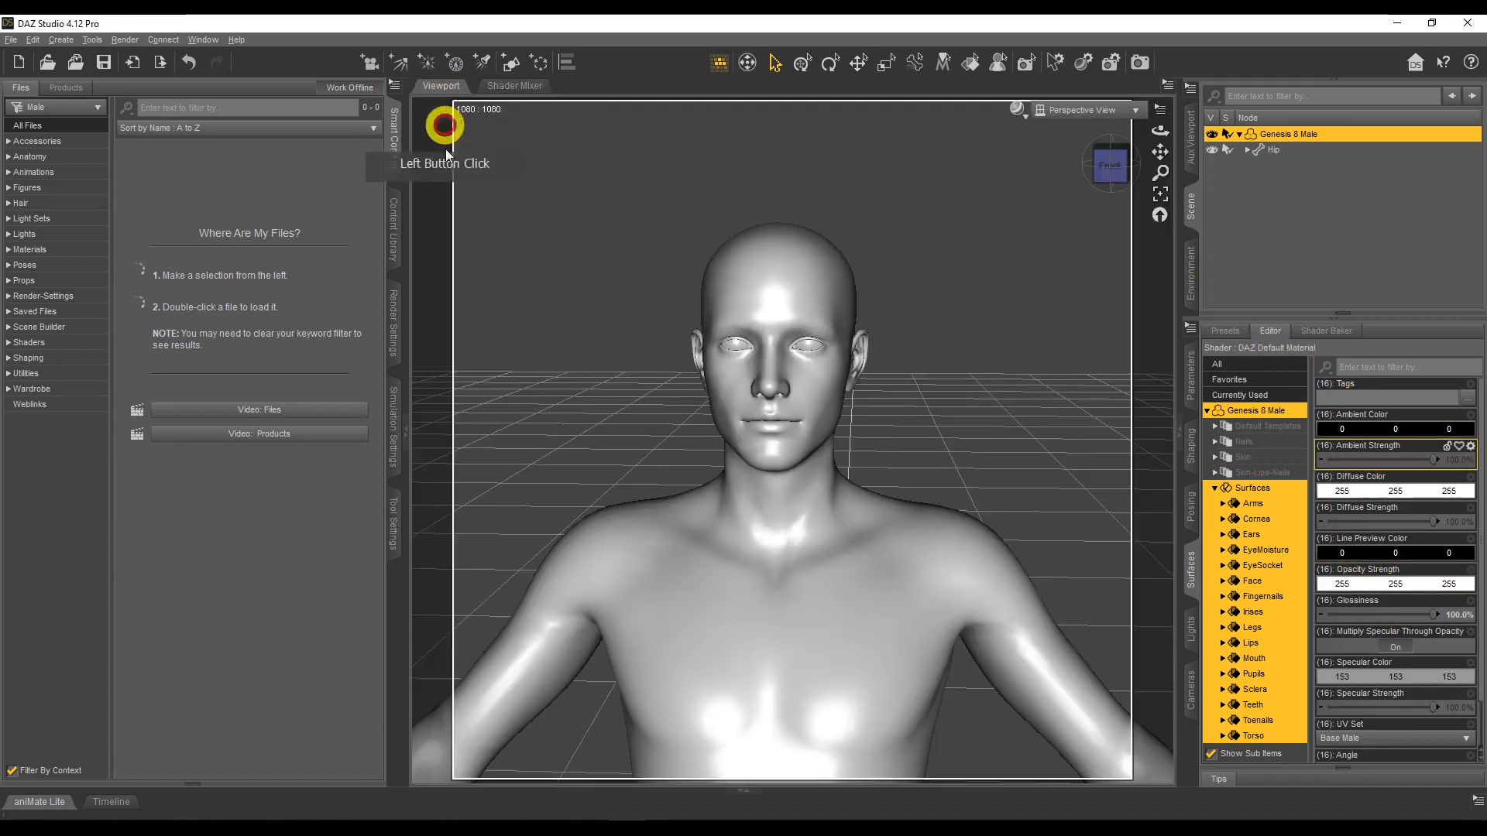
Step: Set the Genesis 8 Male figure's mesh Resolution Level to Base
left_click(1194, 382)
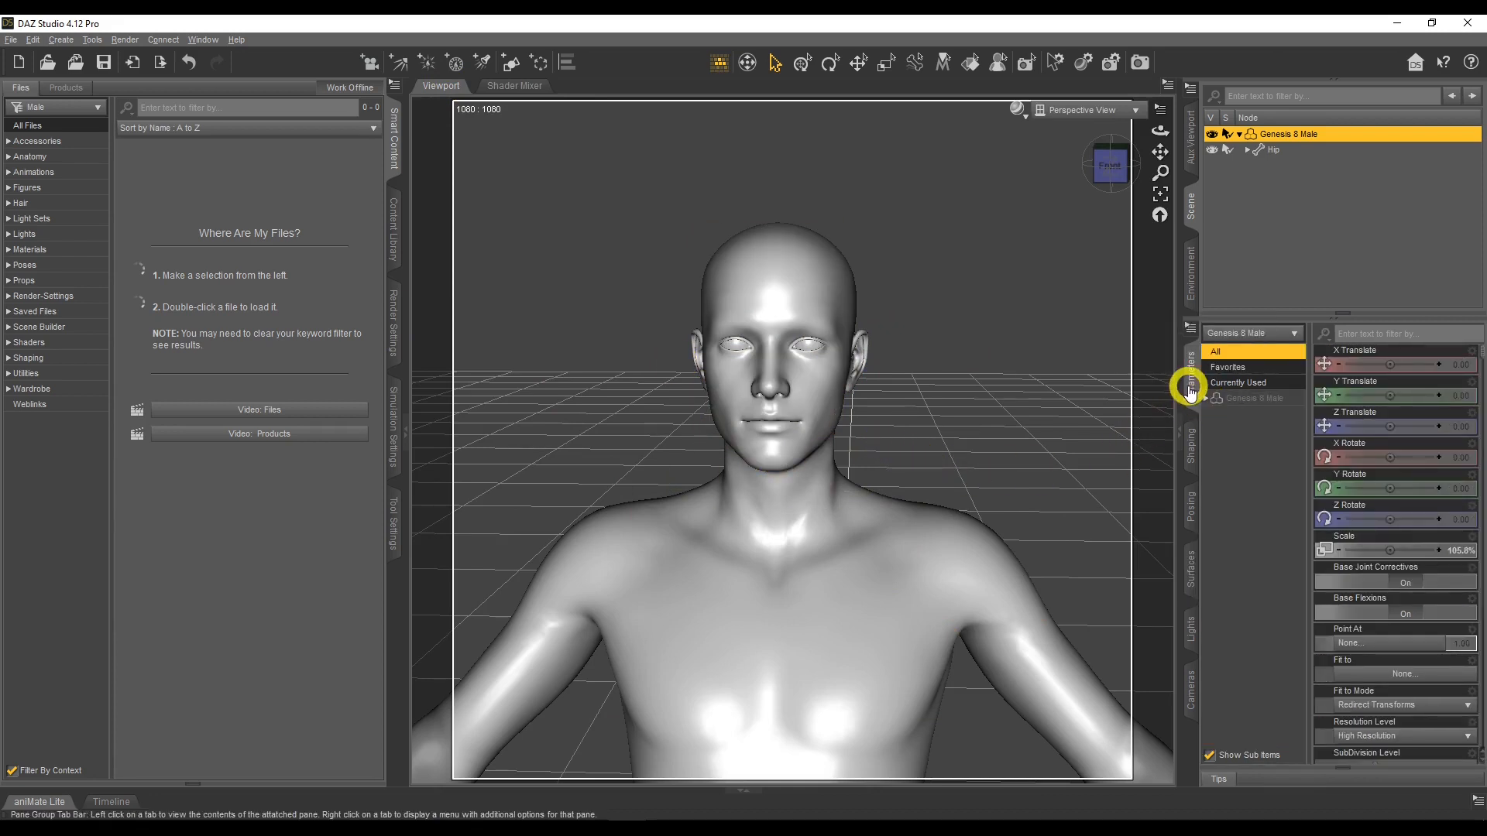
left_click(1206, 397)
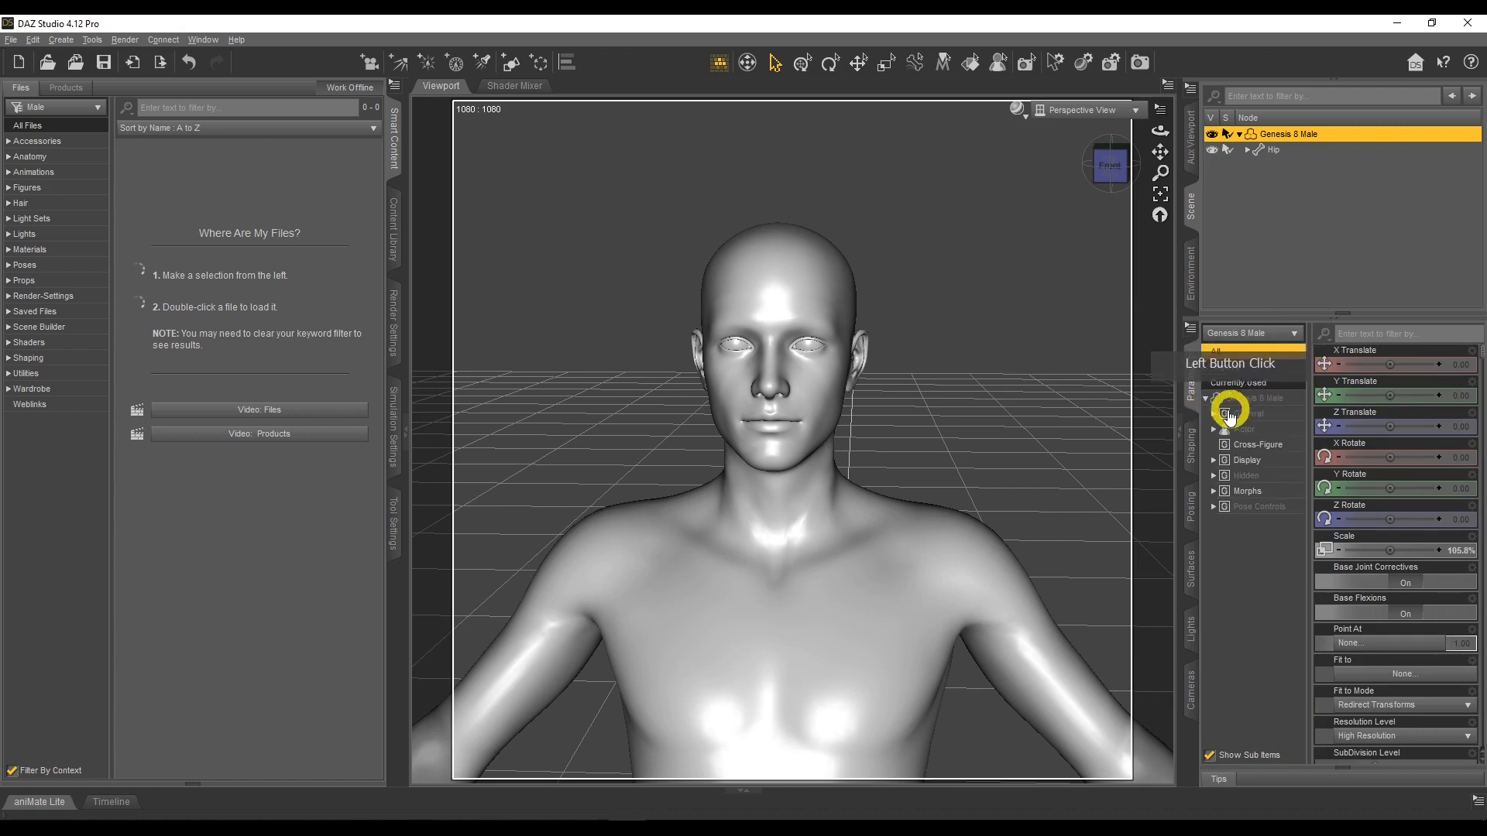
left_click(1213, 413)
left_click(1263, 476)
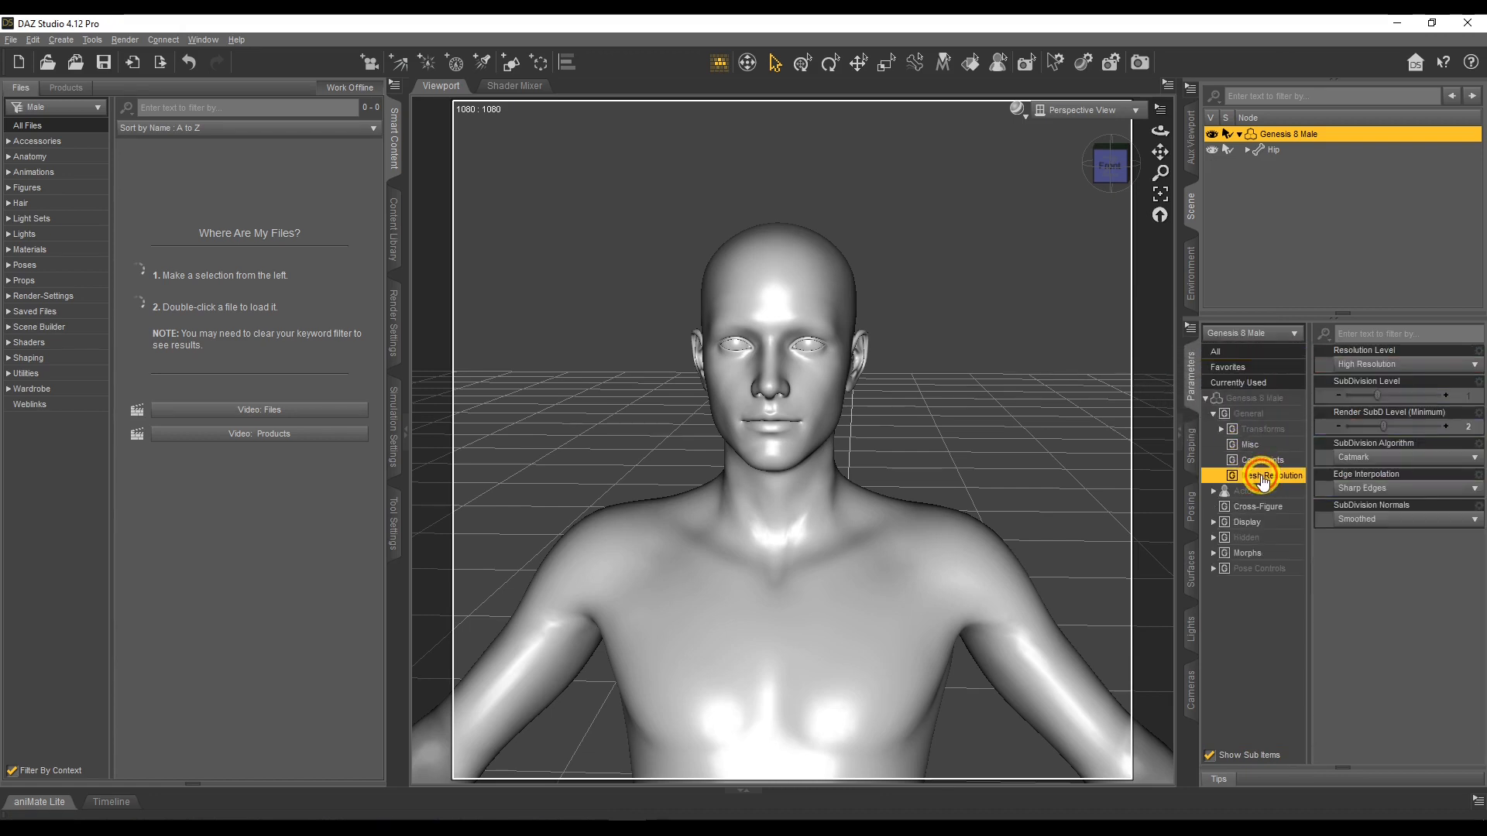
left_click(1367, 355)
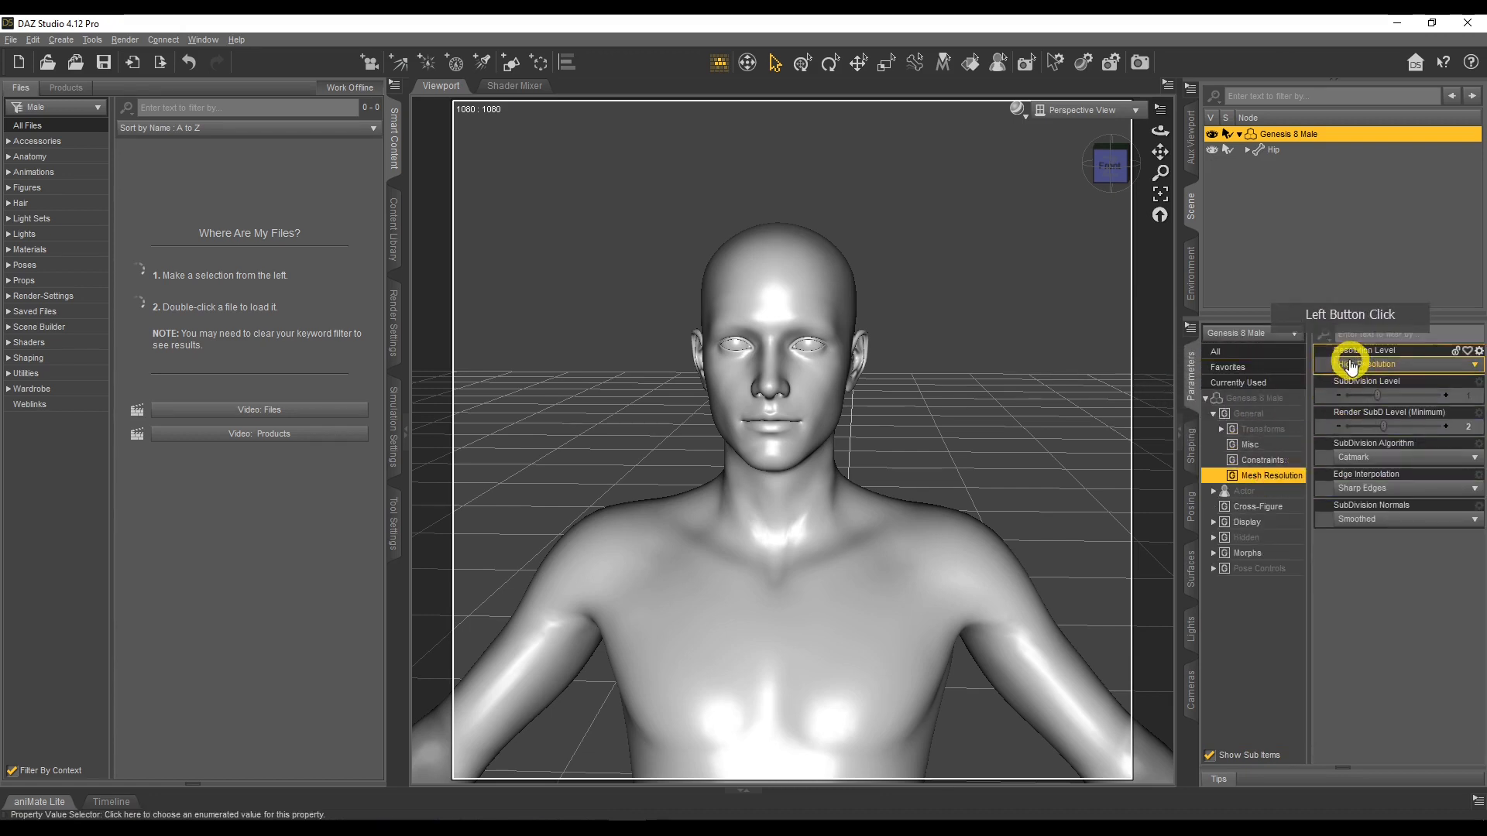
left_click(1391, 364)
left_click(1386, 333)
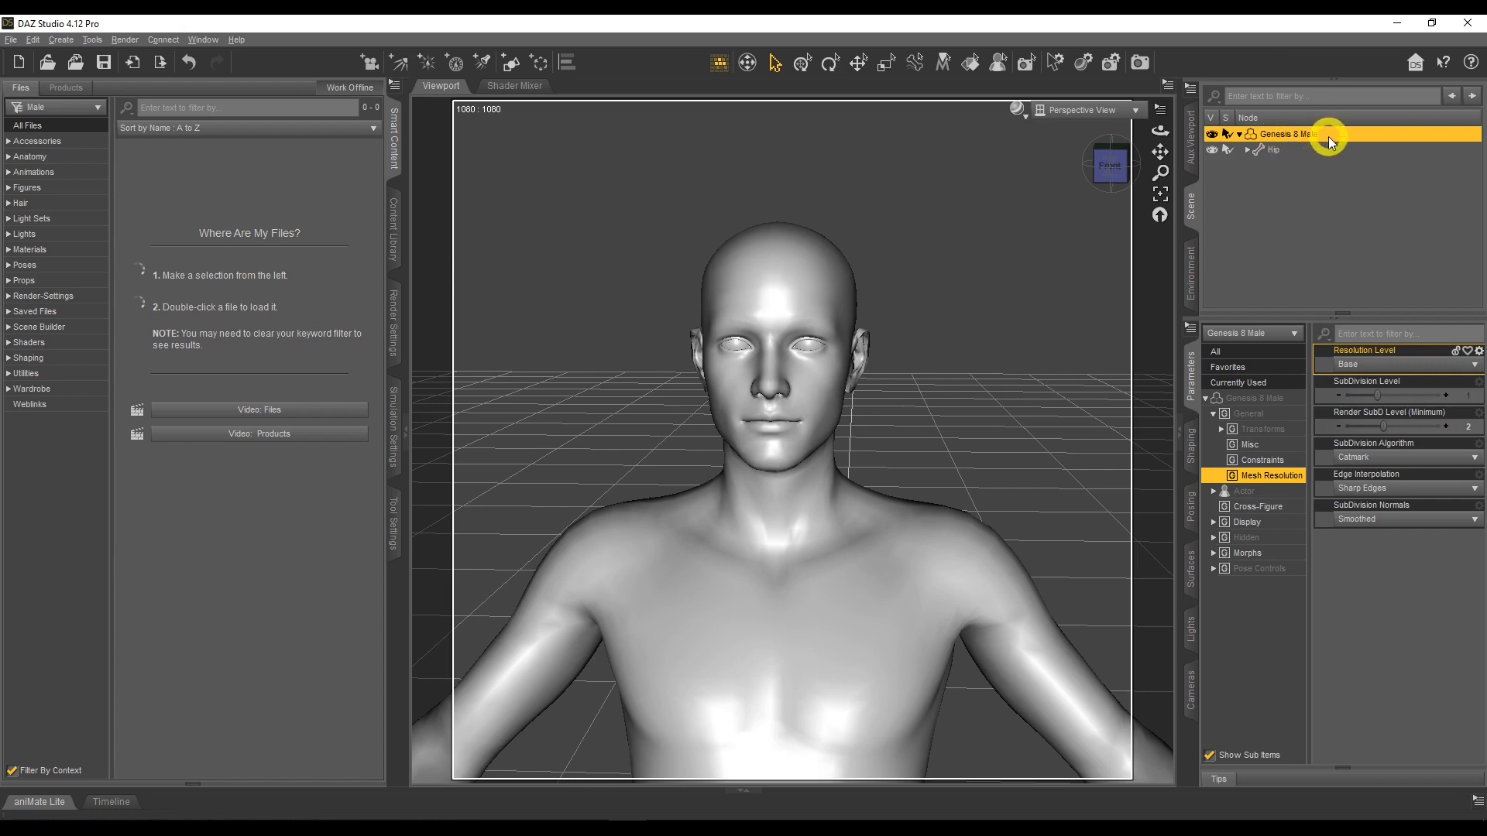
Step: Start exporting the figure as the Wavefront OBJ file gen8basicmale on the Desktop, replacing the existing file
left_click(9, 40)
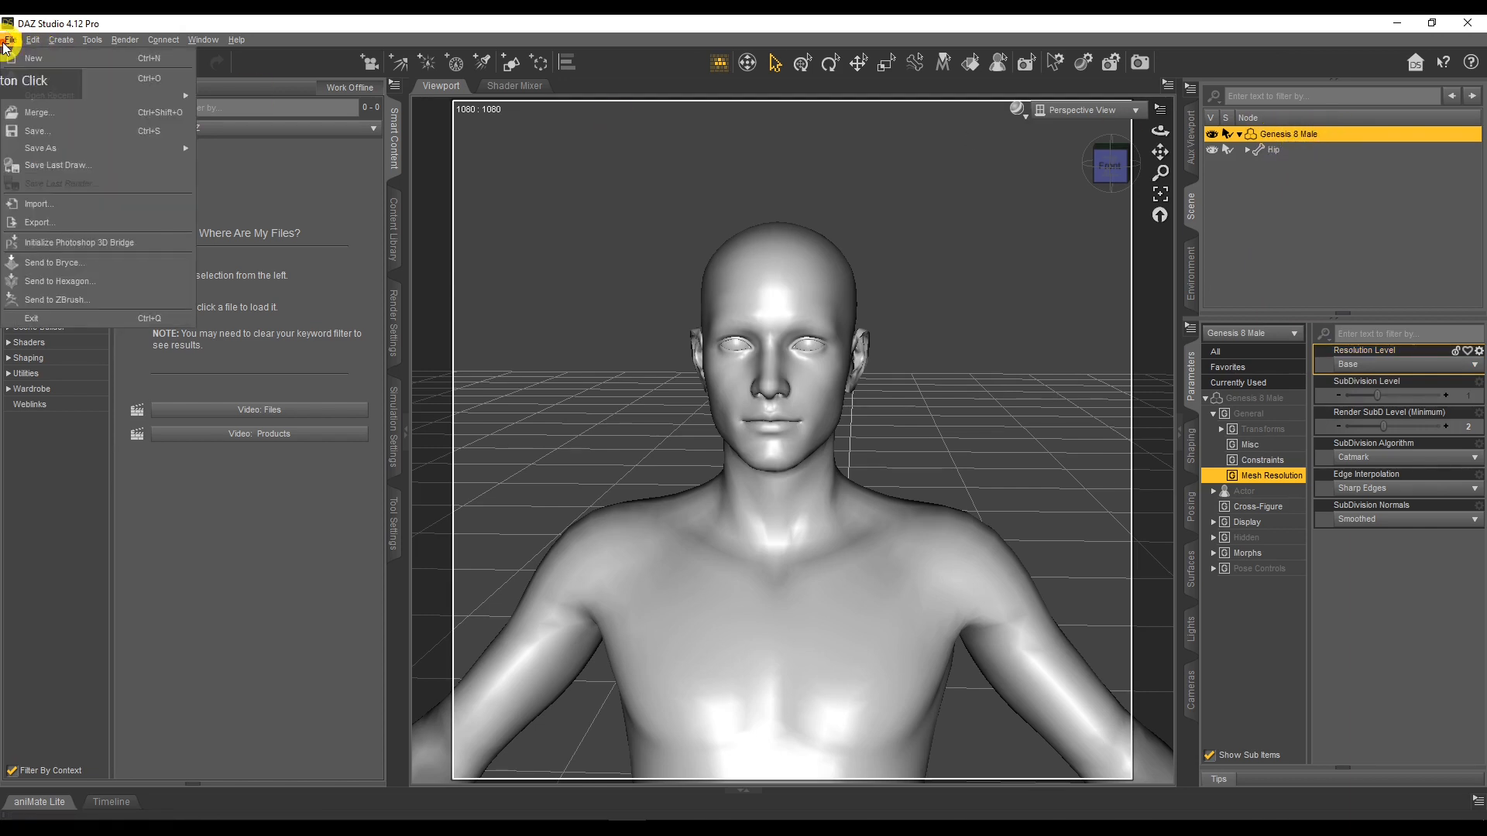
left_click(74, 222)
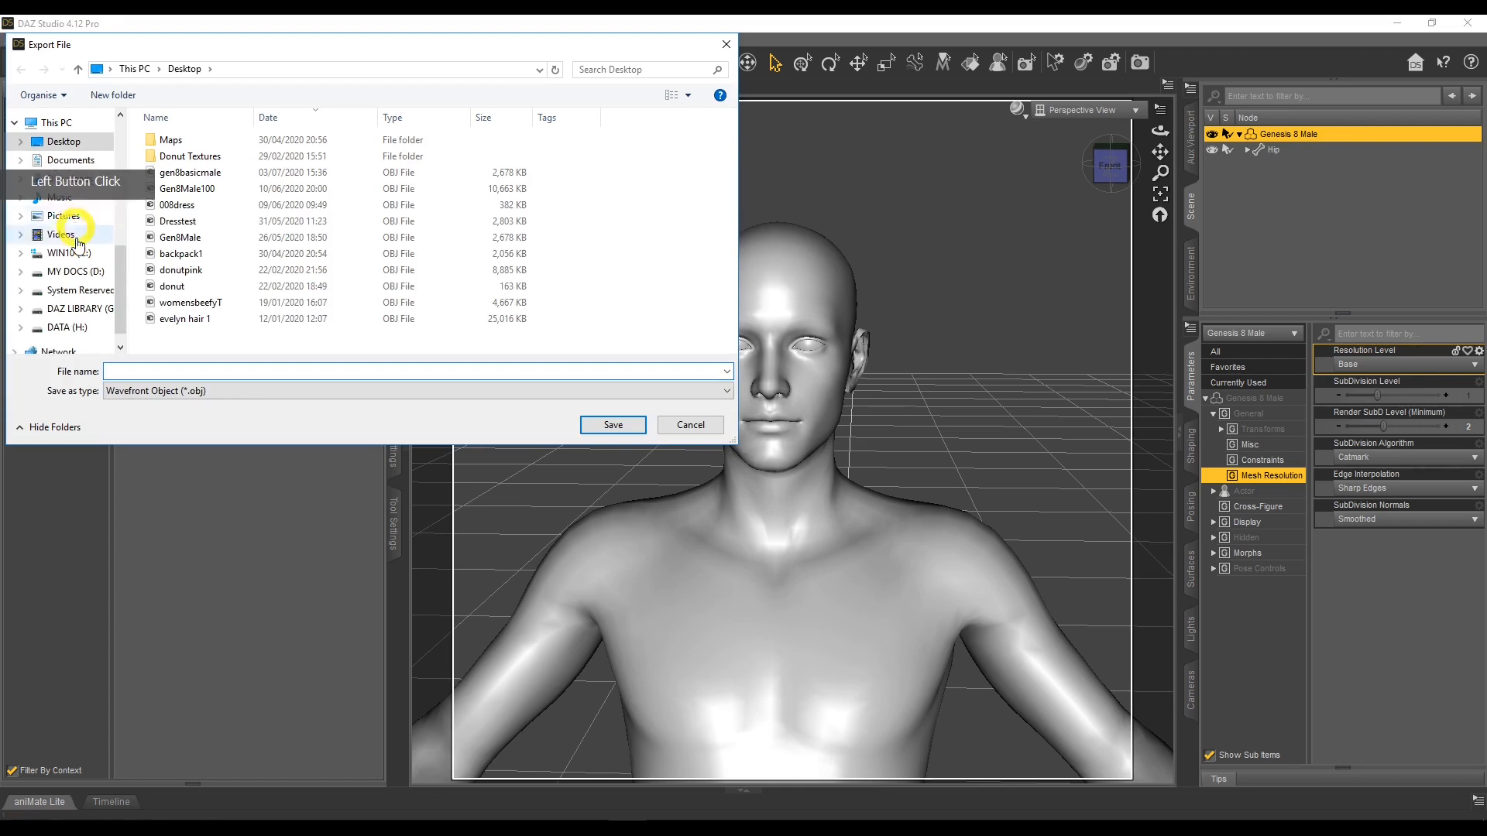
left_click(209, 175)
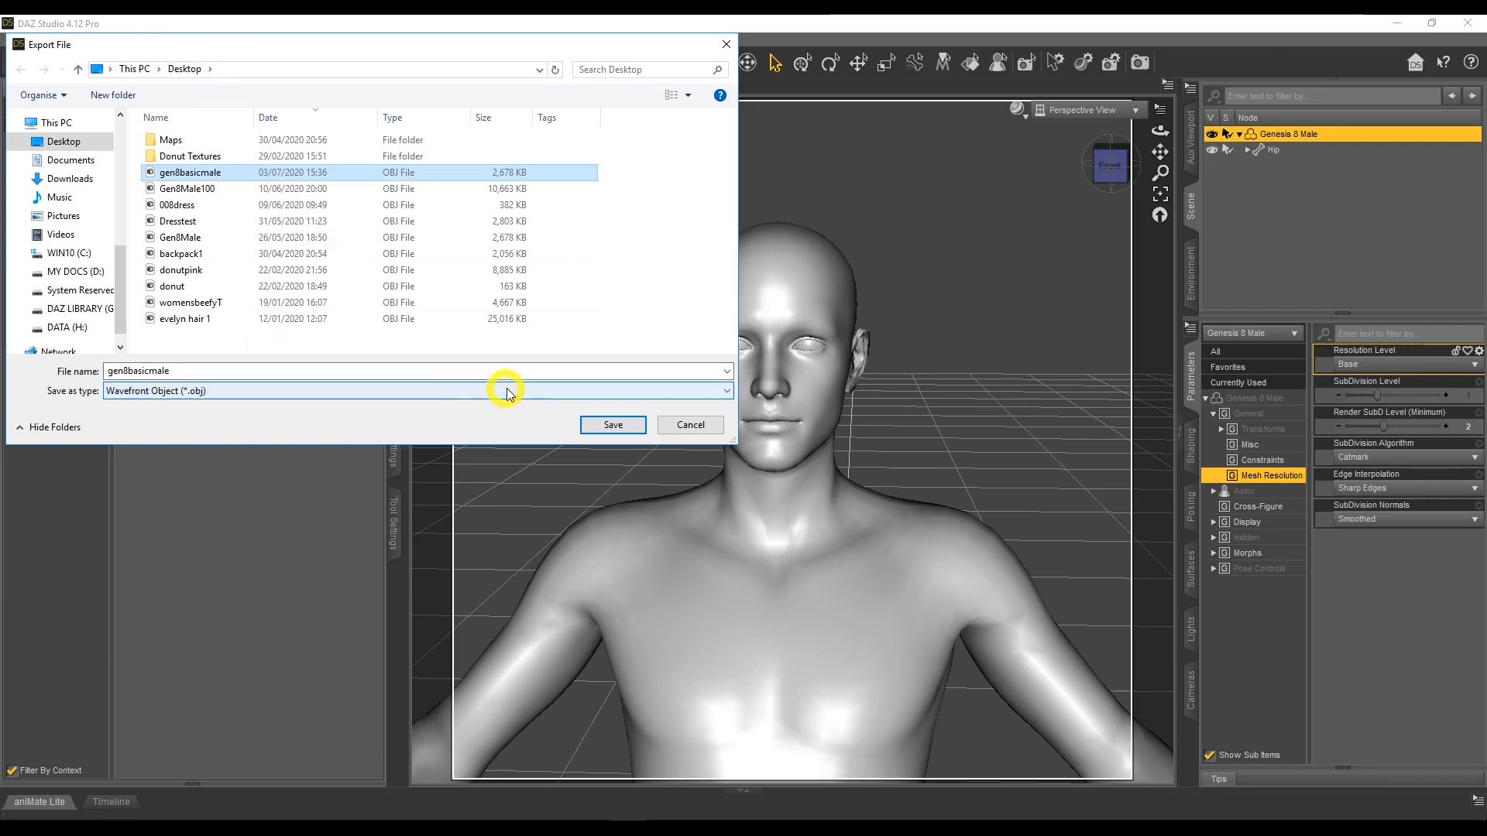
left_click(598, 426)
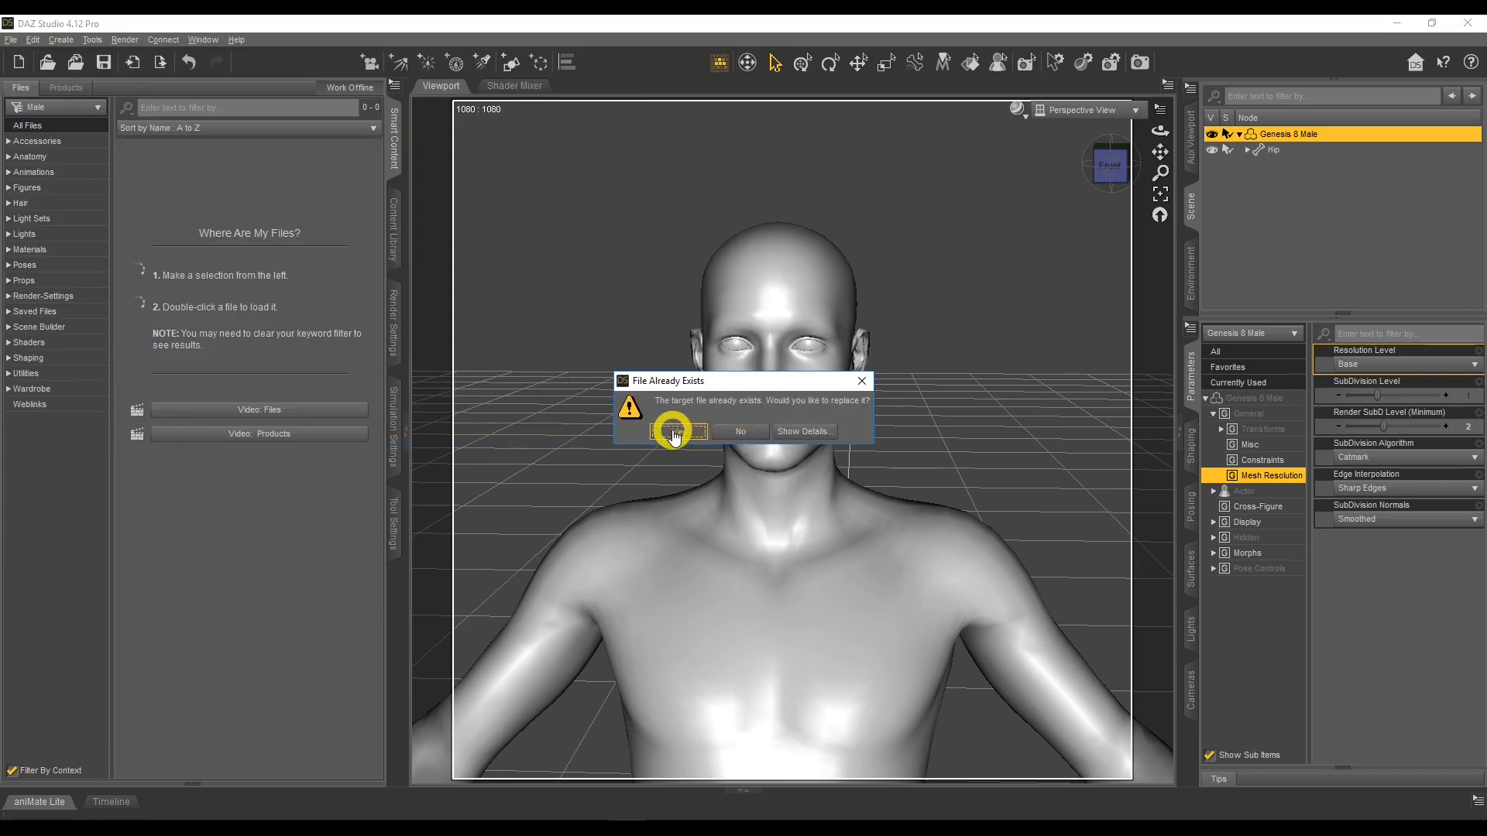
left_click(674, 432)
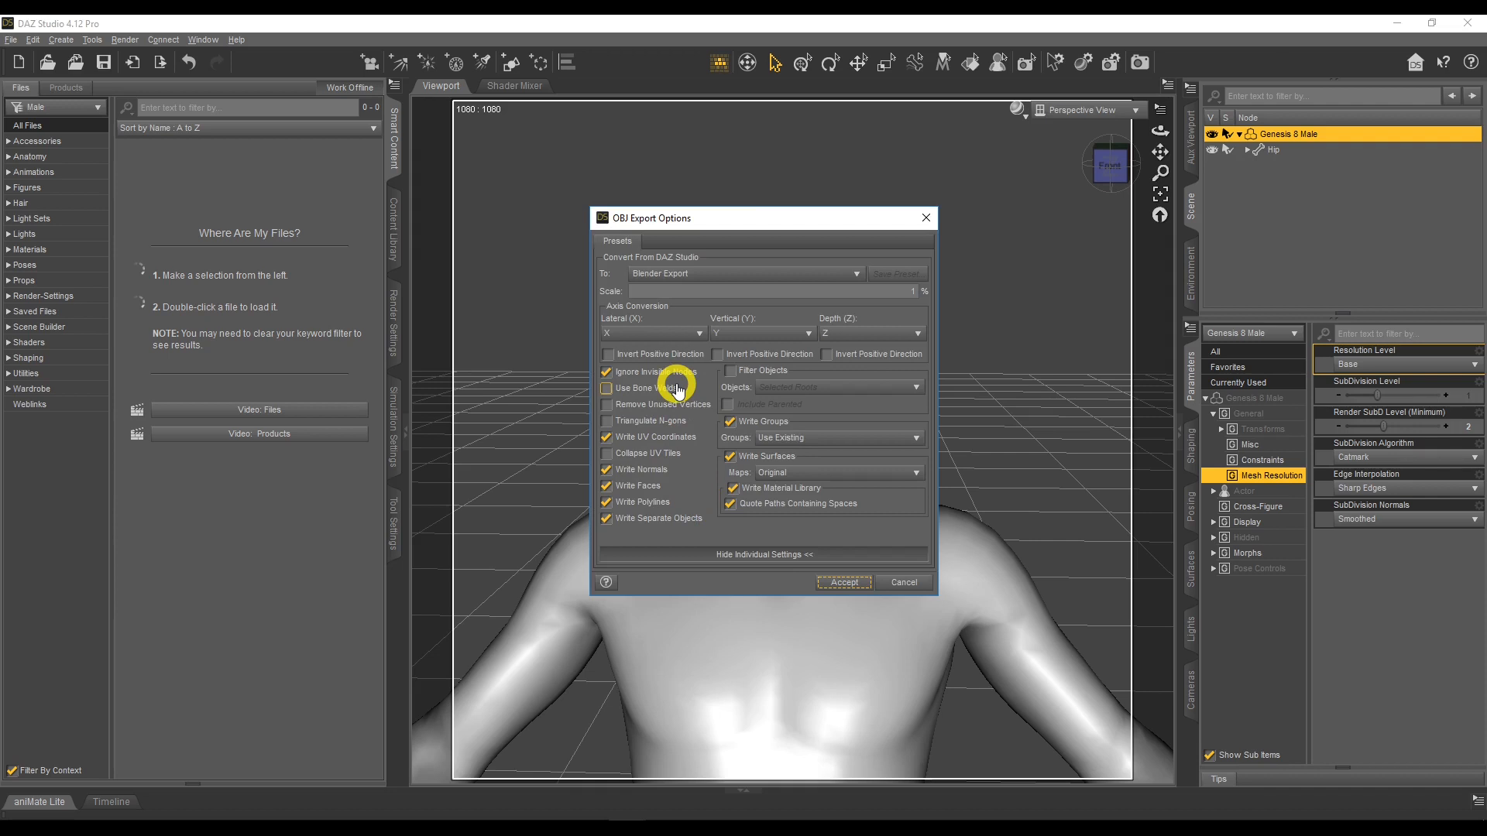
Step: Choose the DAZ Studio (1 unit = 1cm) export preset, set its scale to 1%, and open then cancel saving it as a preset
left_click(726, 276)
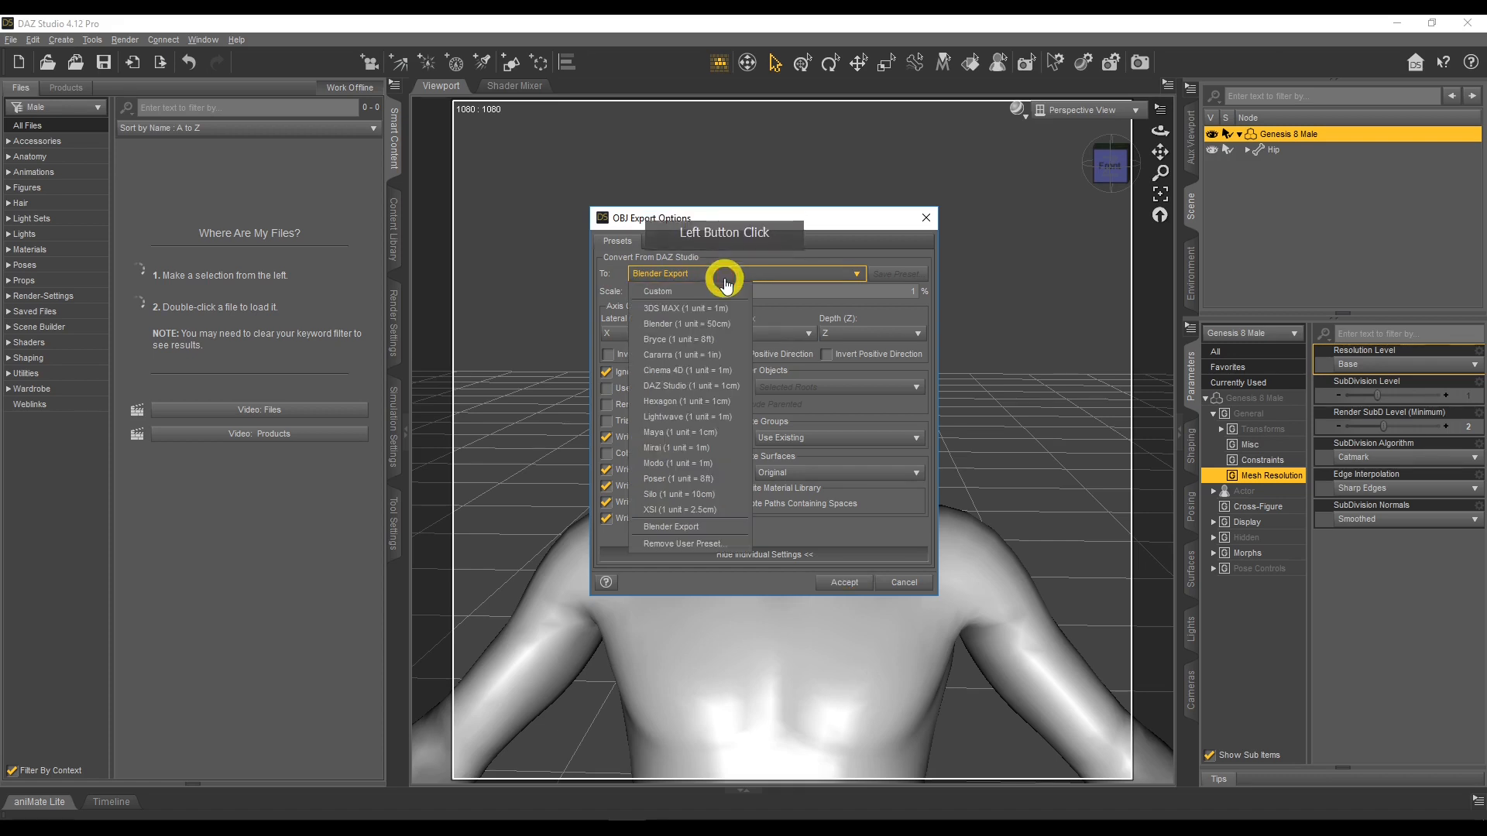
left_click(714, 385)
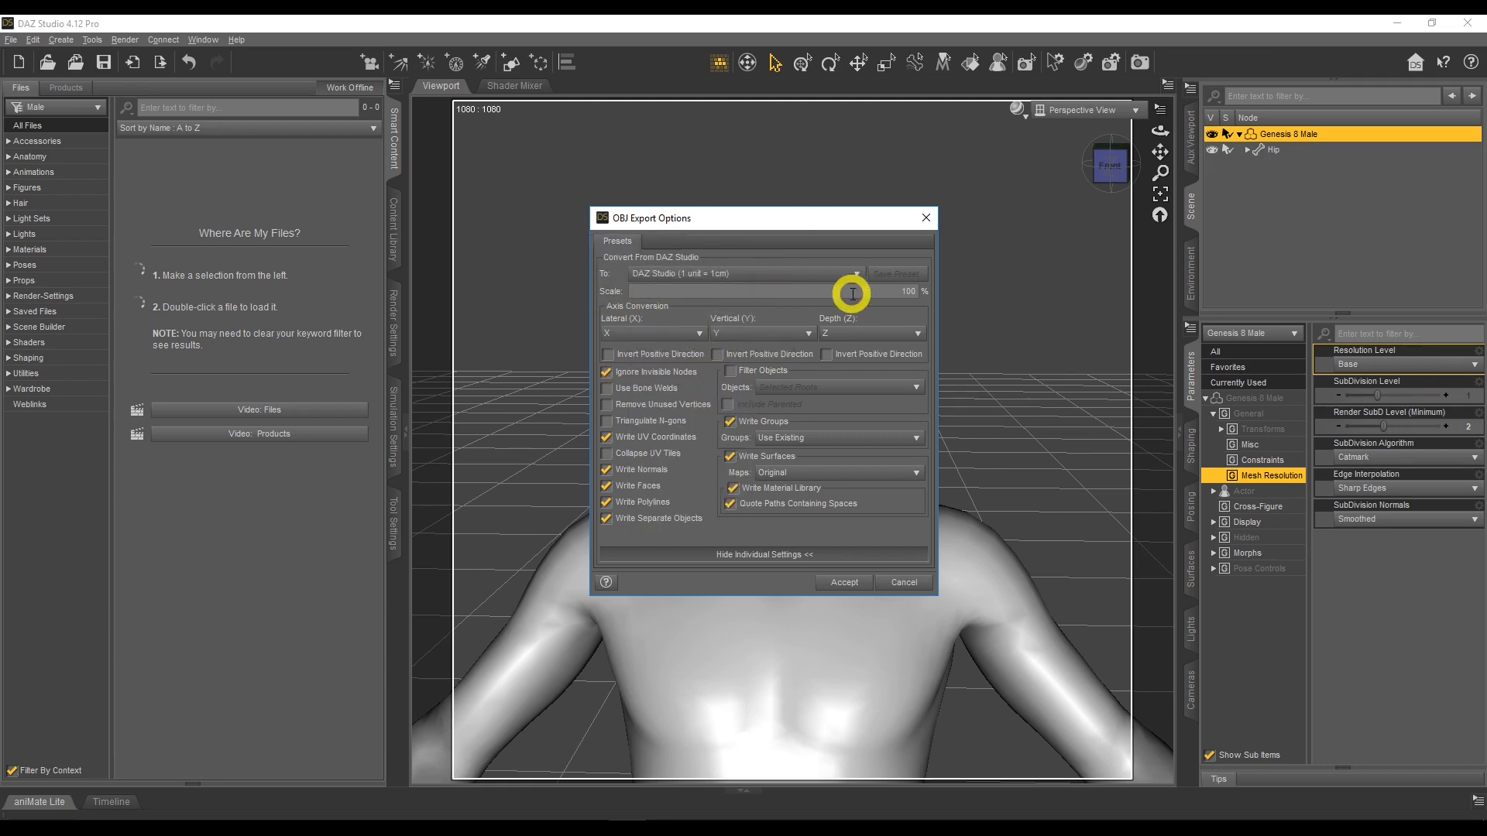
left_click(933, 294)
type("1")
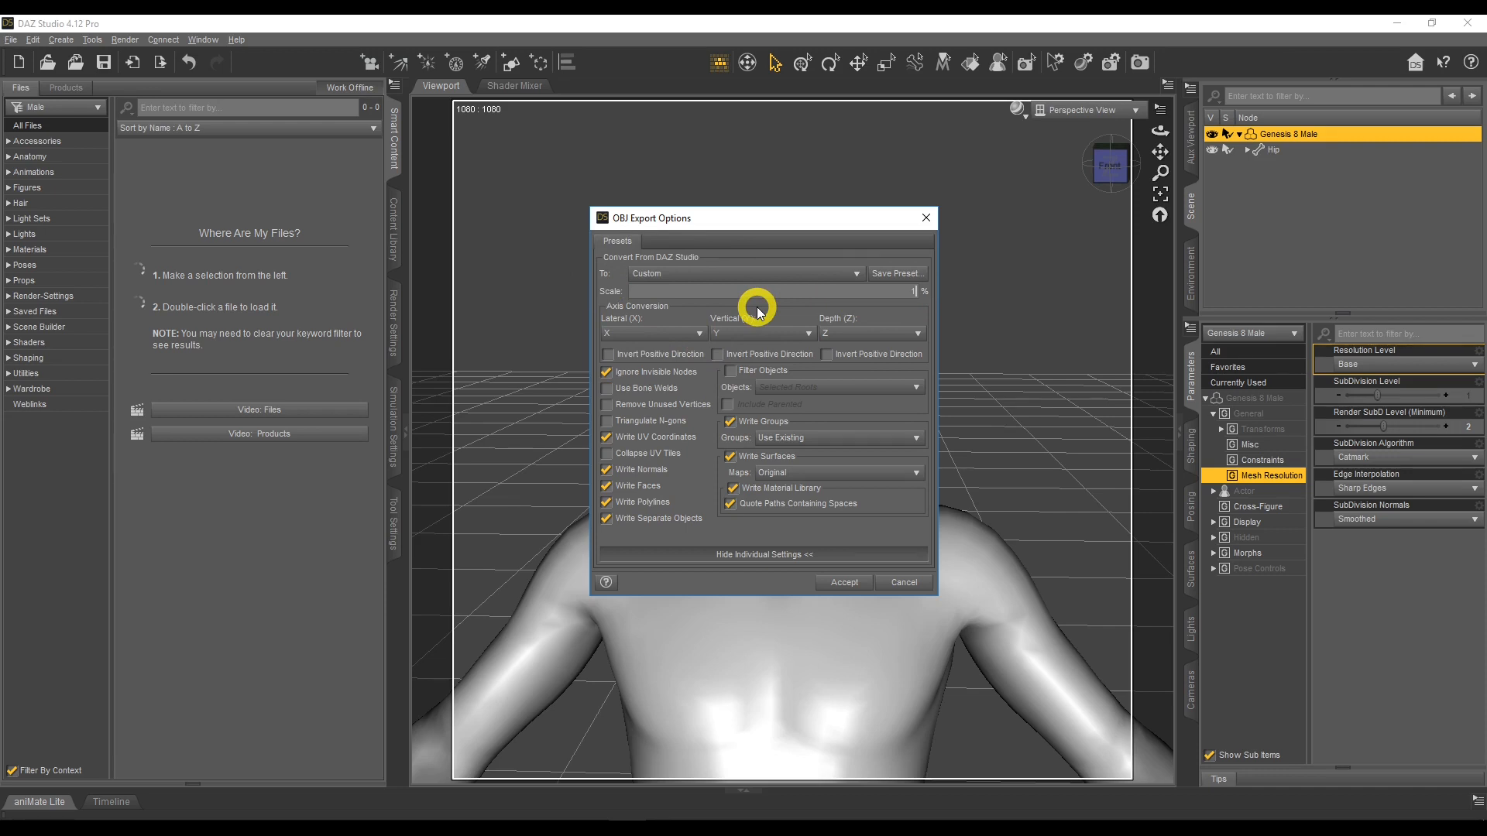
left_click(896, 276)
left_click(710, 412)
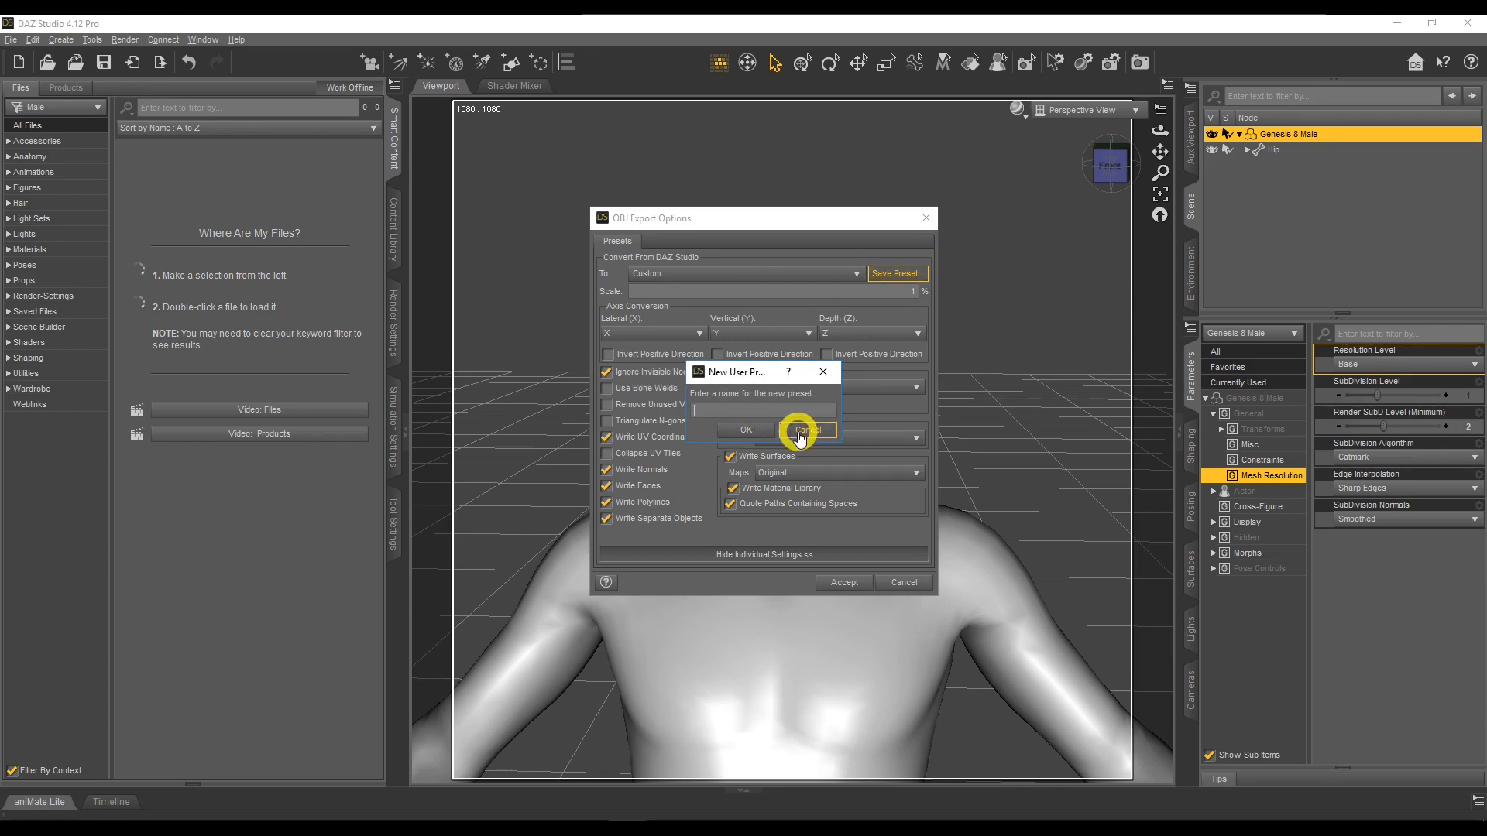
left_click(800, 432)
Step: Choose the Blender Export preset for the OBJ and accept the export options
left_click(755, 275)
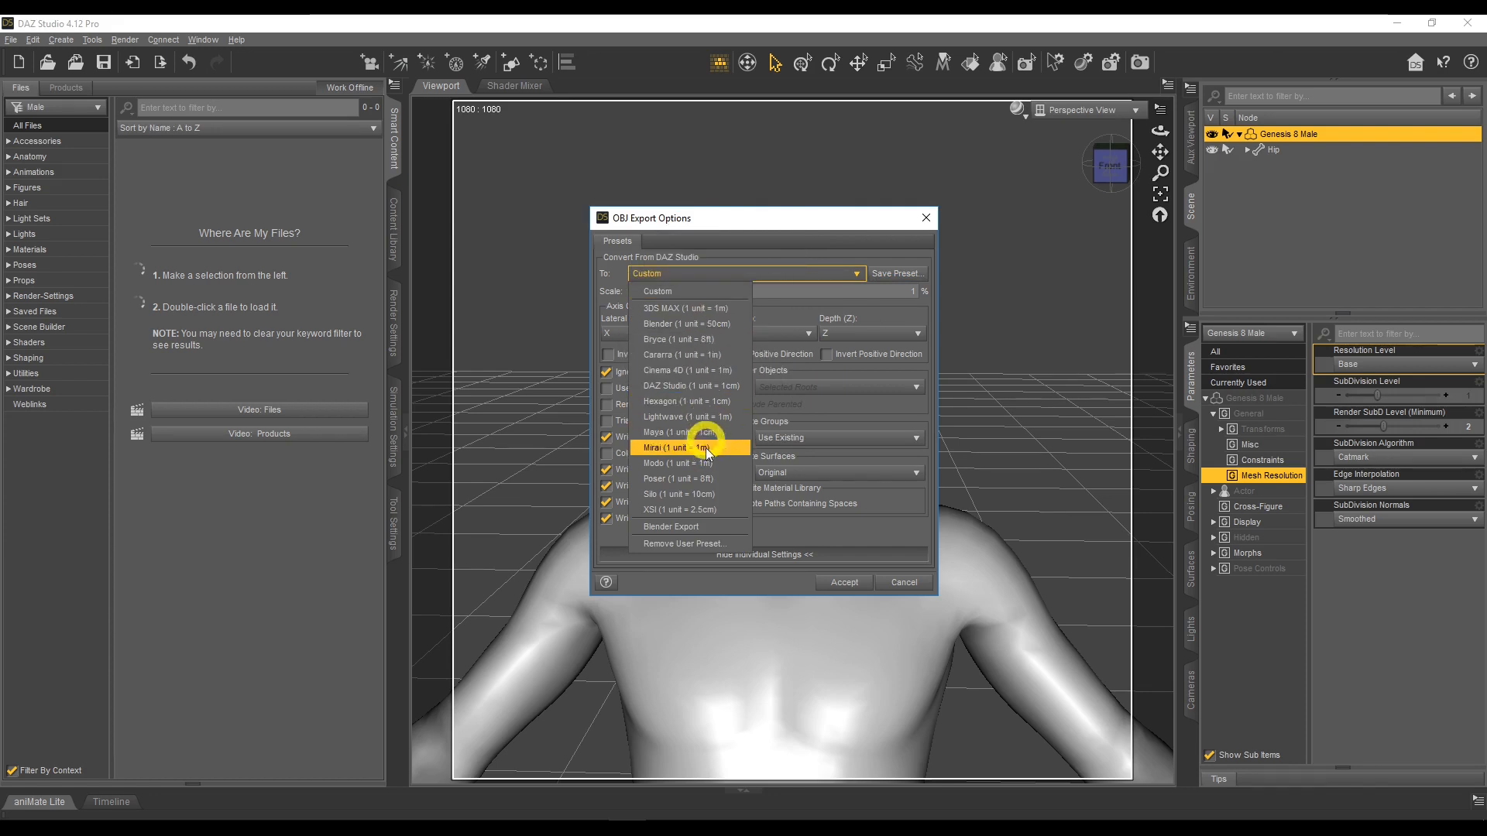
left_click(699, 526)
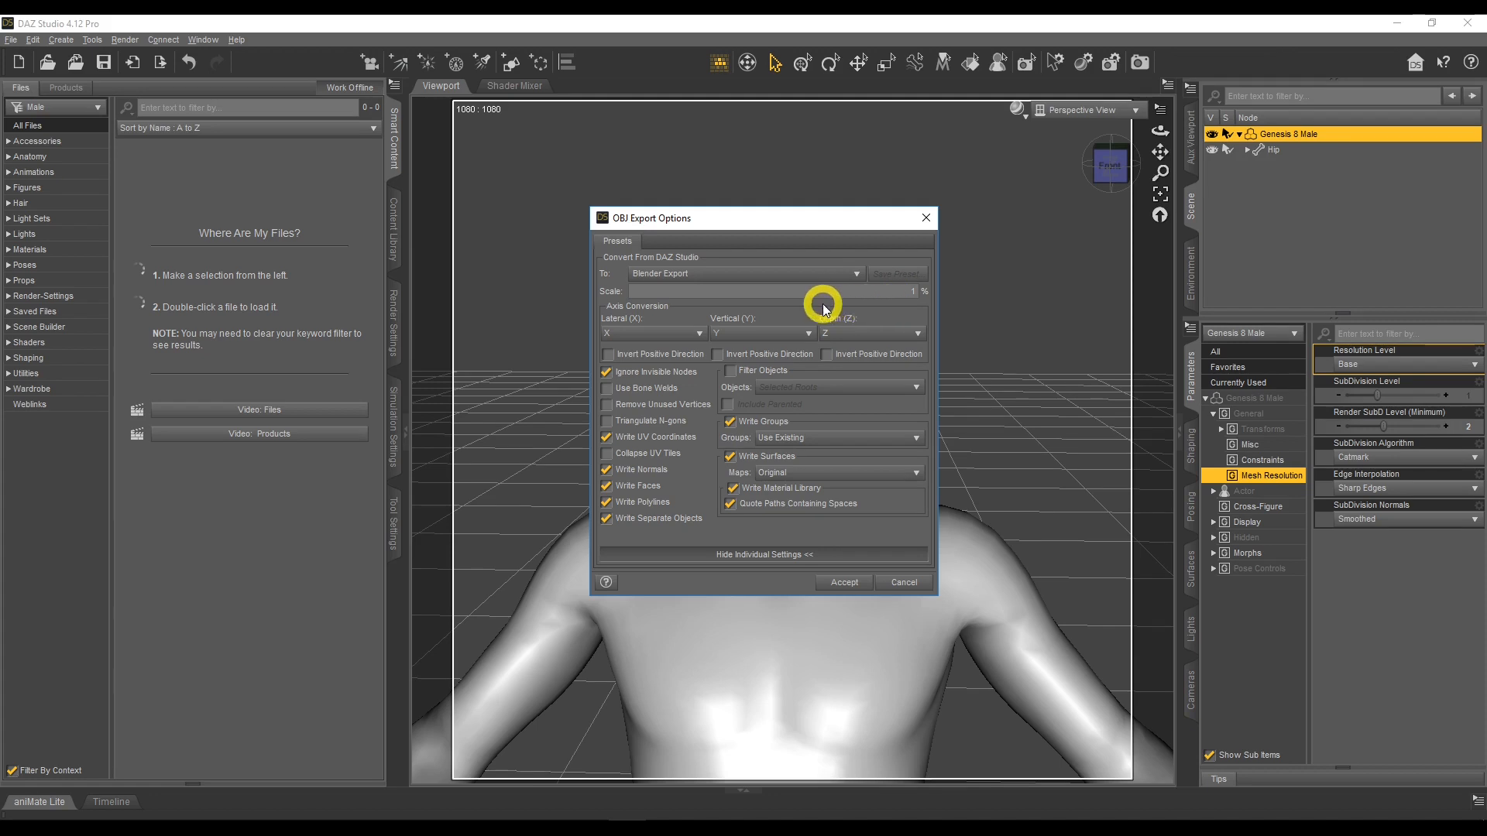
left_click(848, 587)
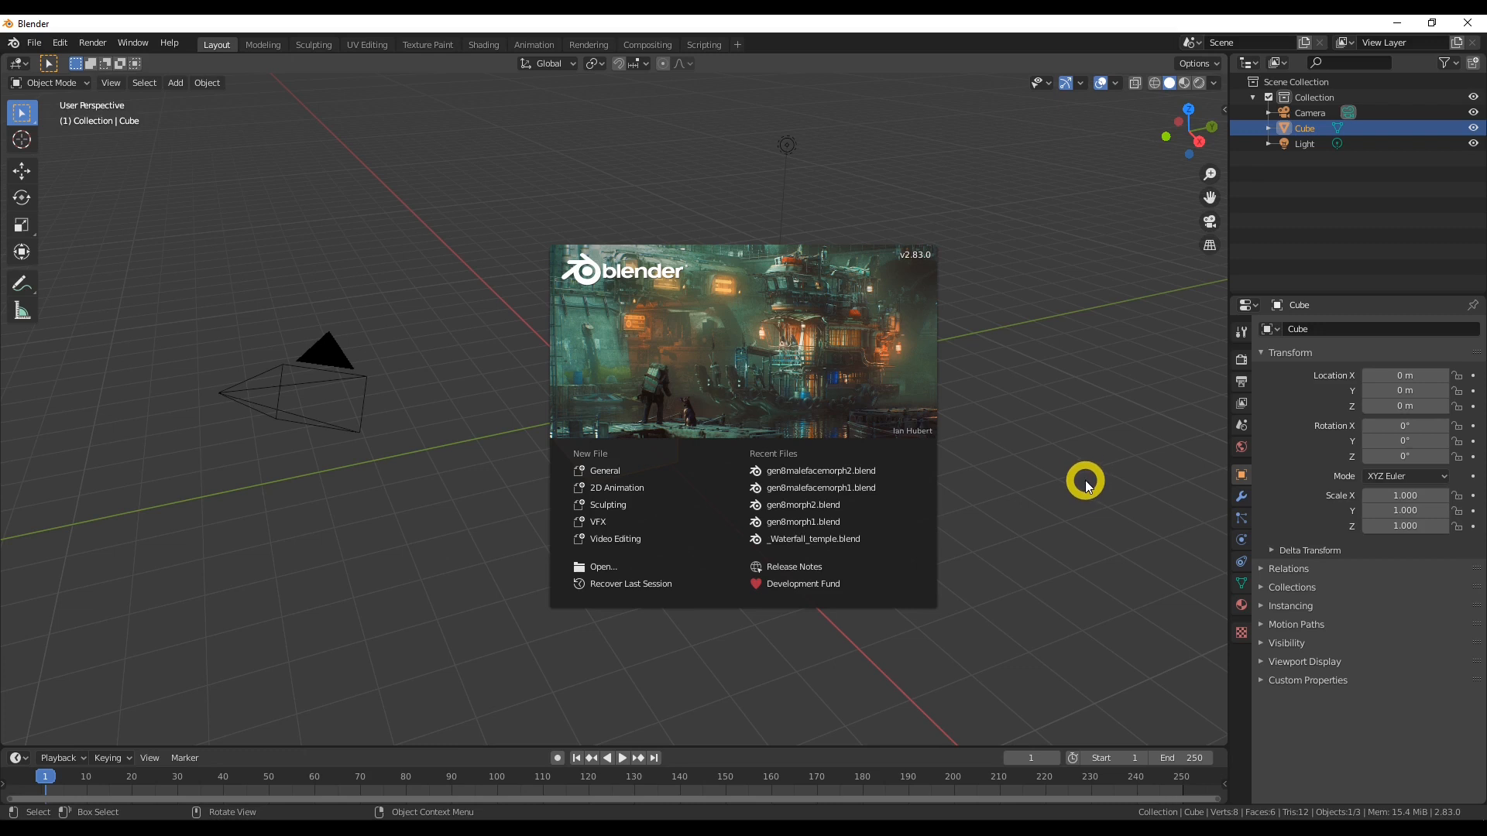
Step: In Blender, dismiss the splash screen and delete the default cube
left_click(1084, 482)
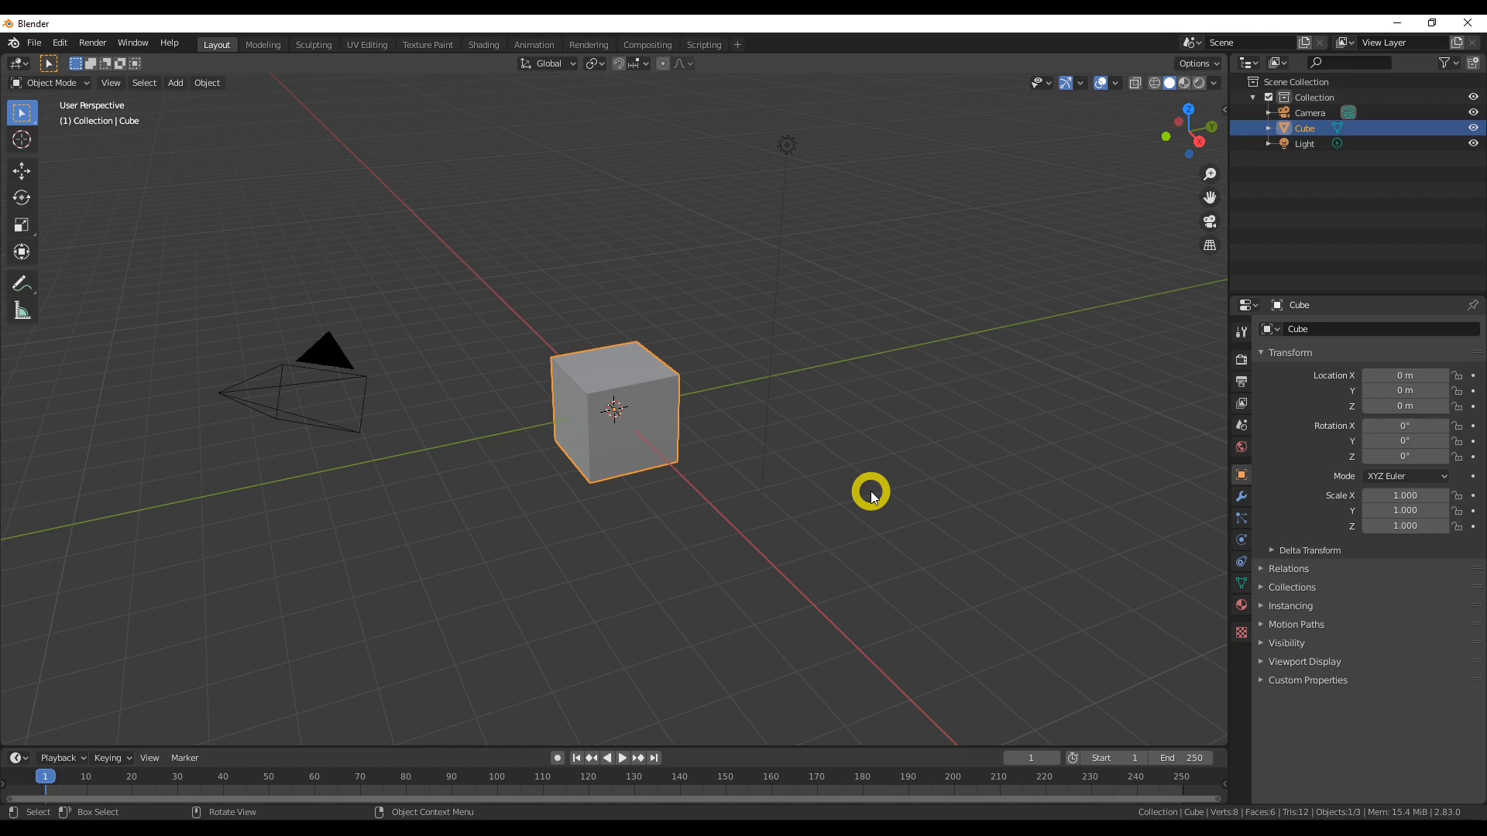
left_click(664, 405)
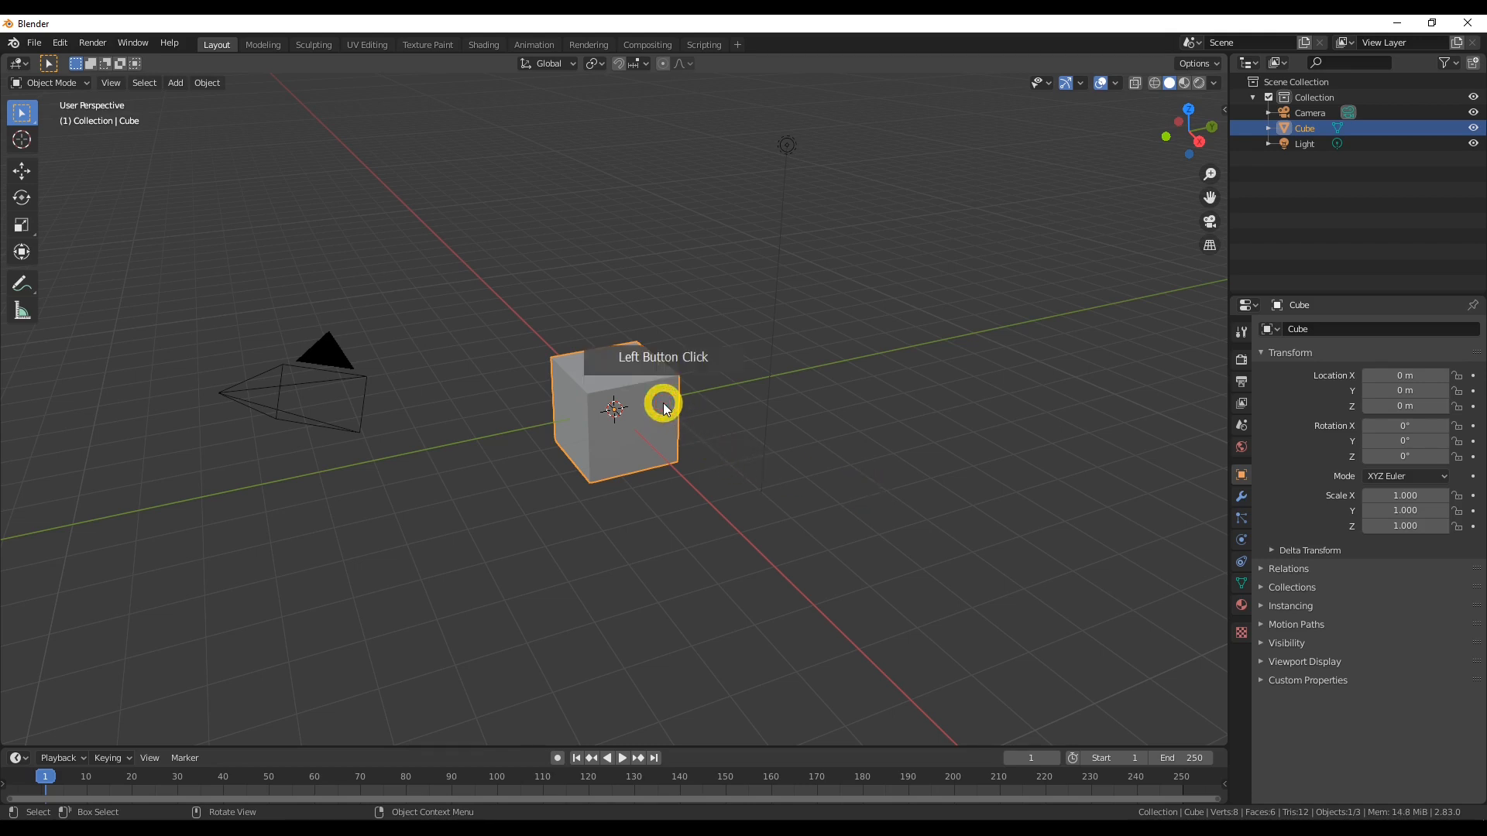
key("x")
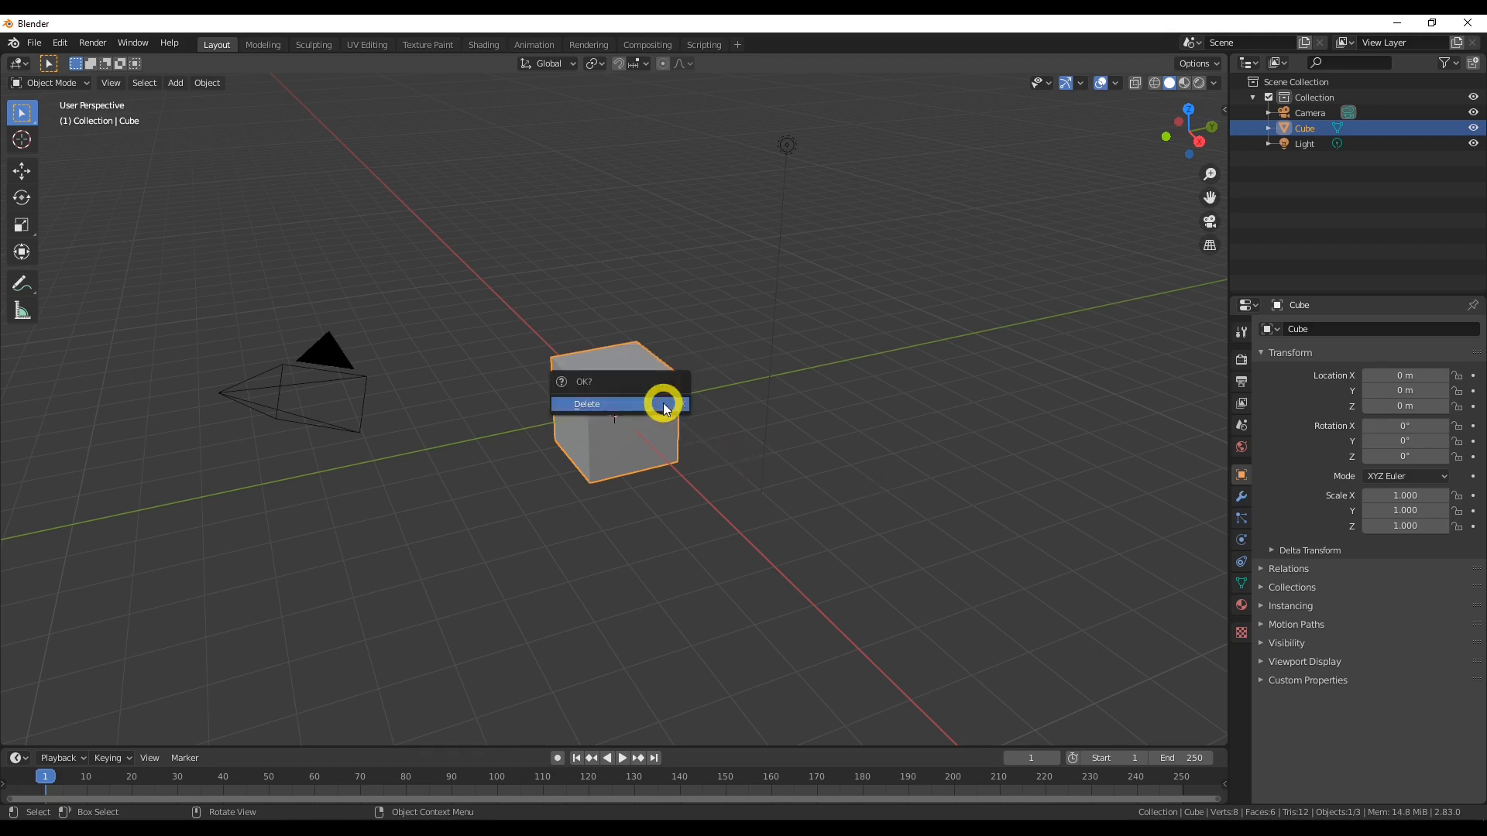
left_click(663, 405)
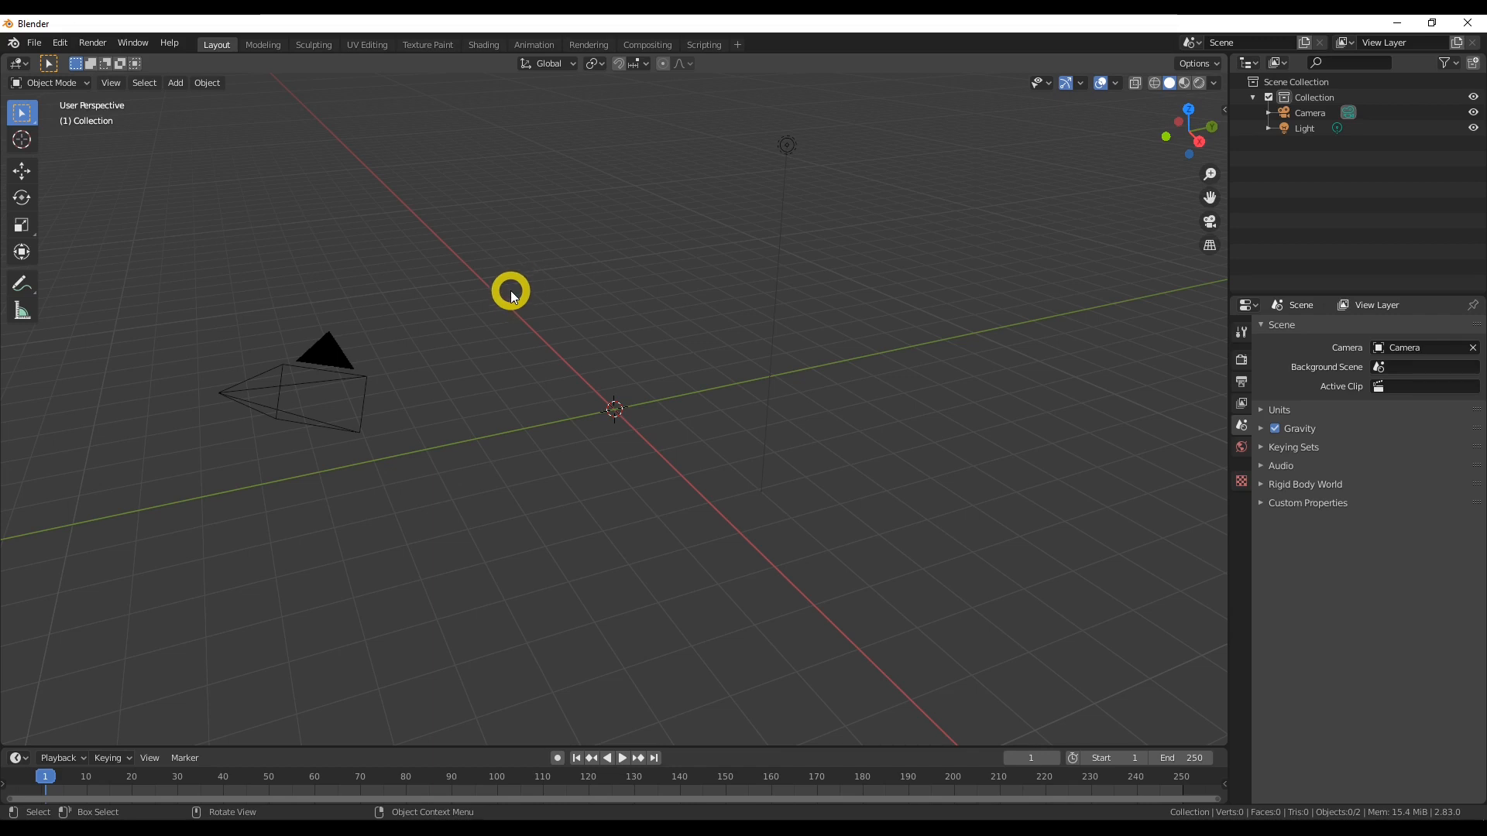
Step: Start a Wavefront OBJ import and select gen8basicmale.obj on the Desktop
left_click(37, 45)
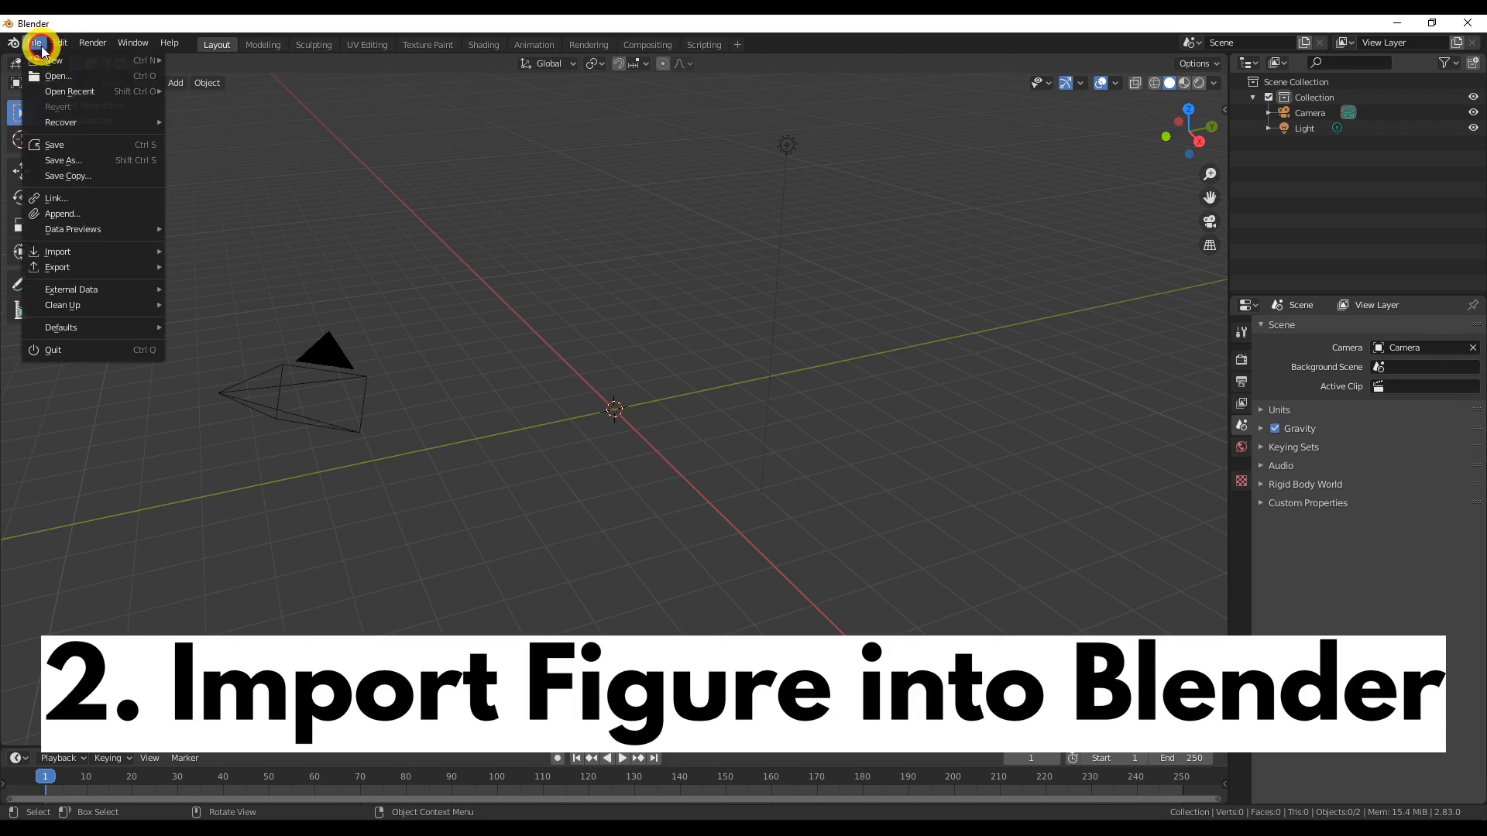
mouse_move(90, 250)
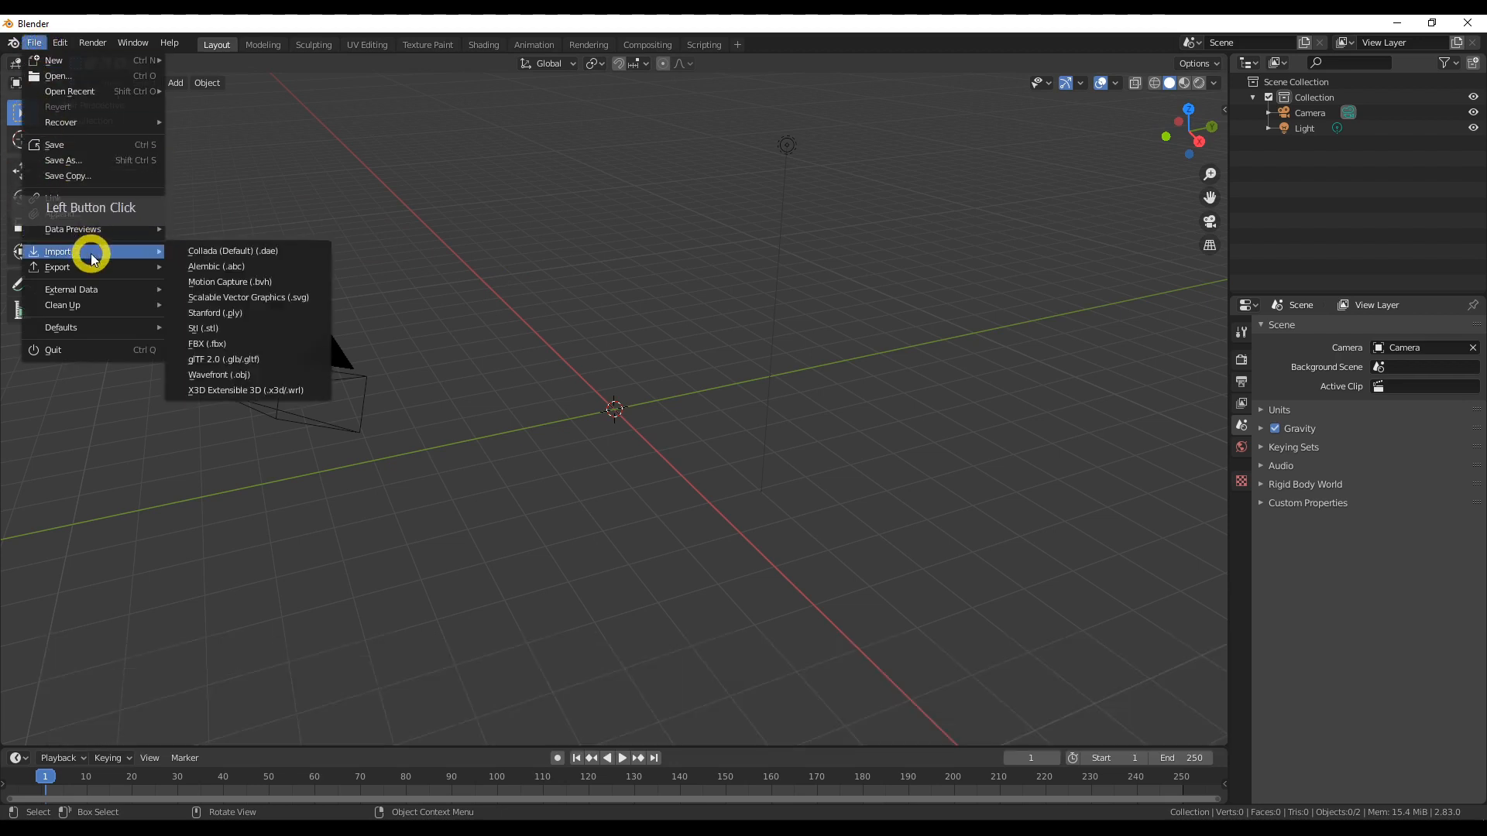
left_click(273, 376)
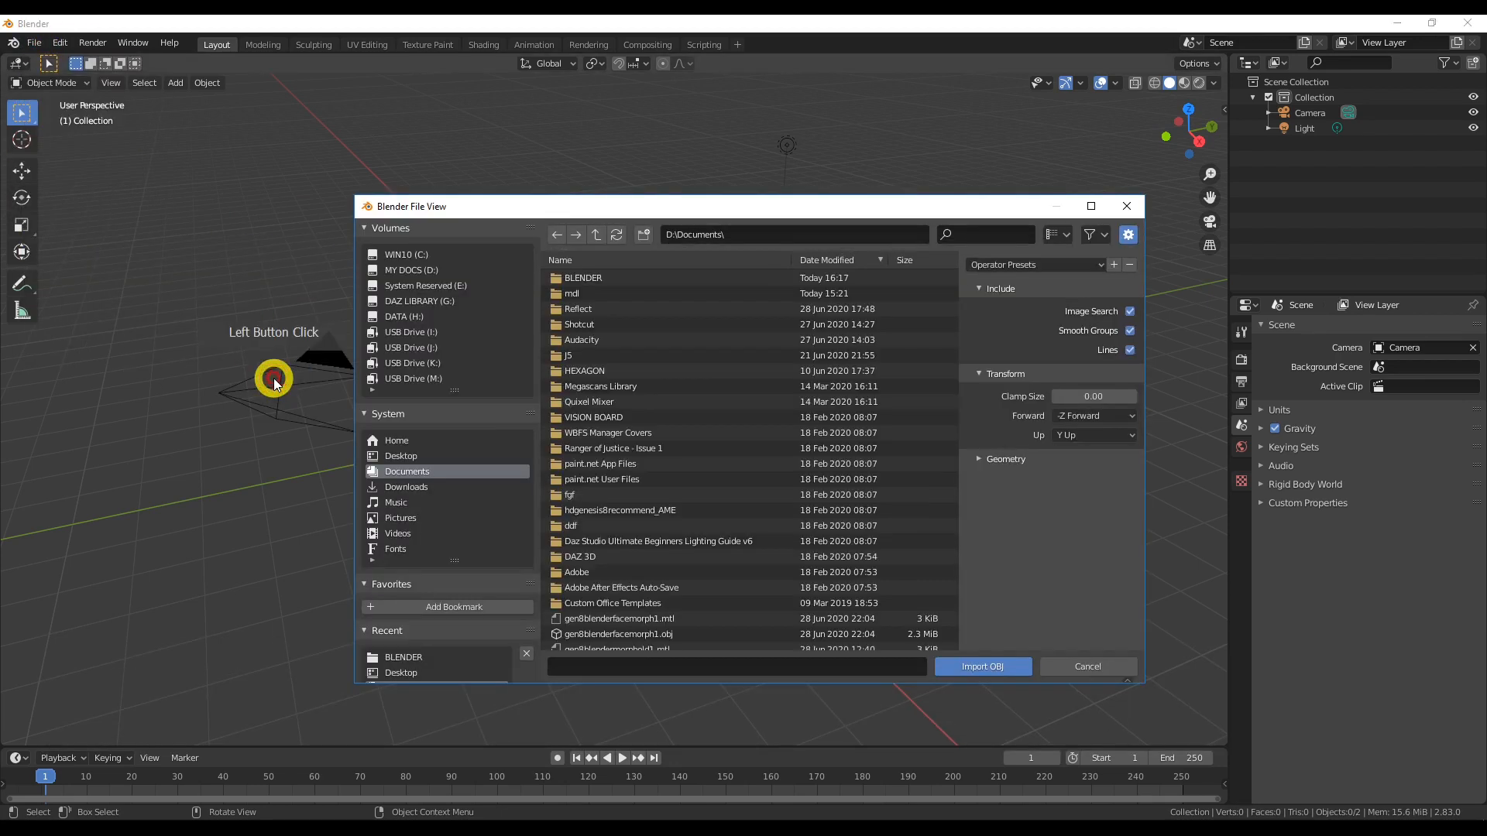
left_click(453, 458)
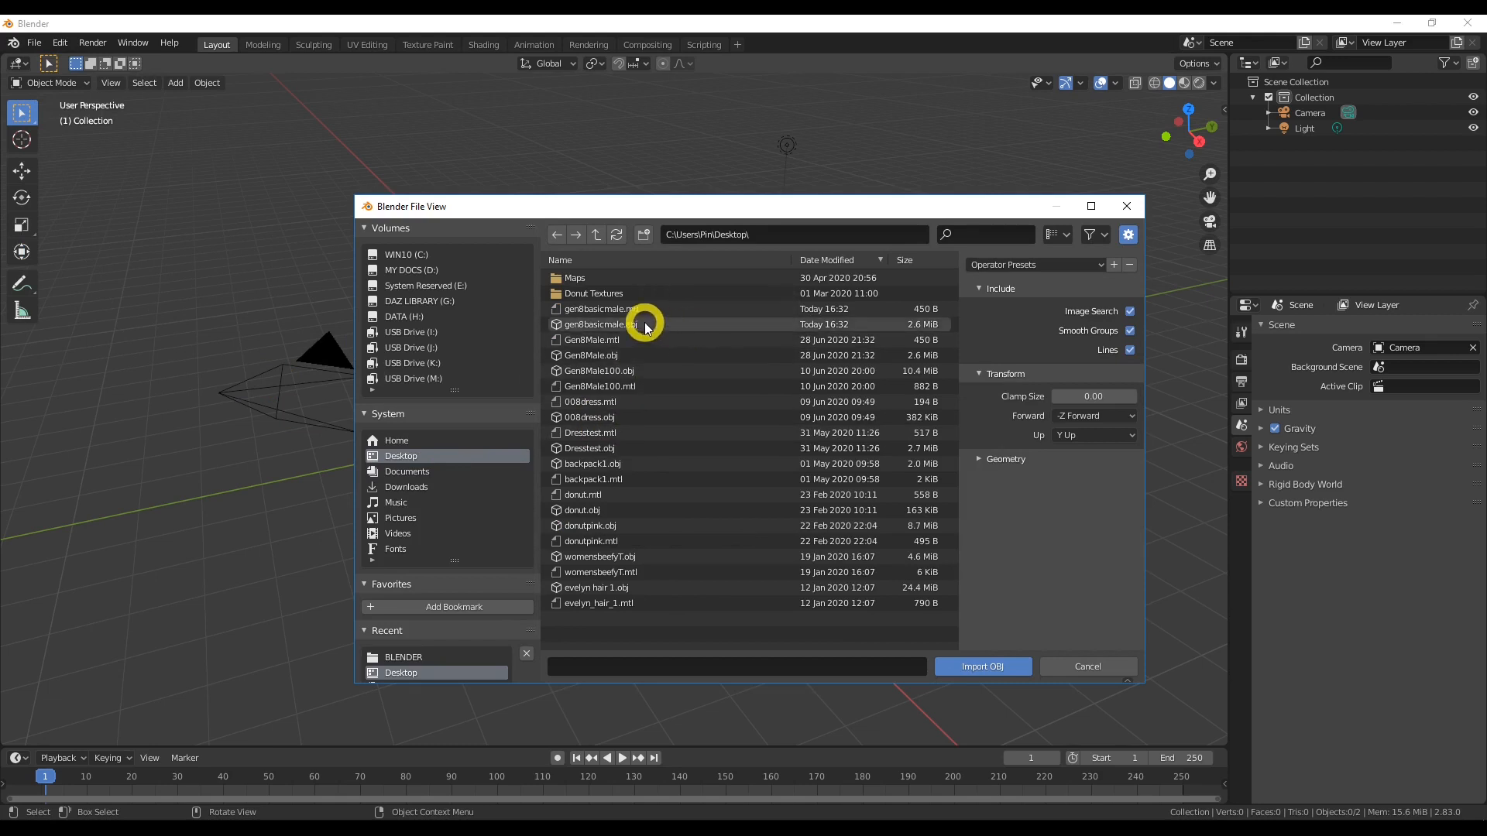
left_click(632, 325)
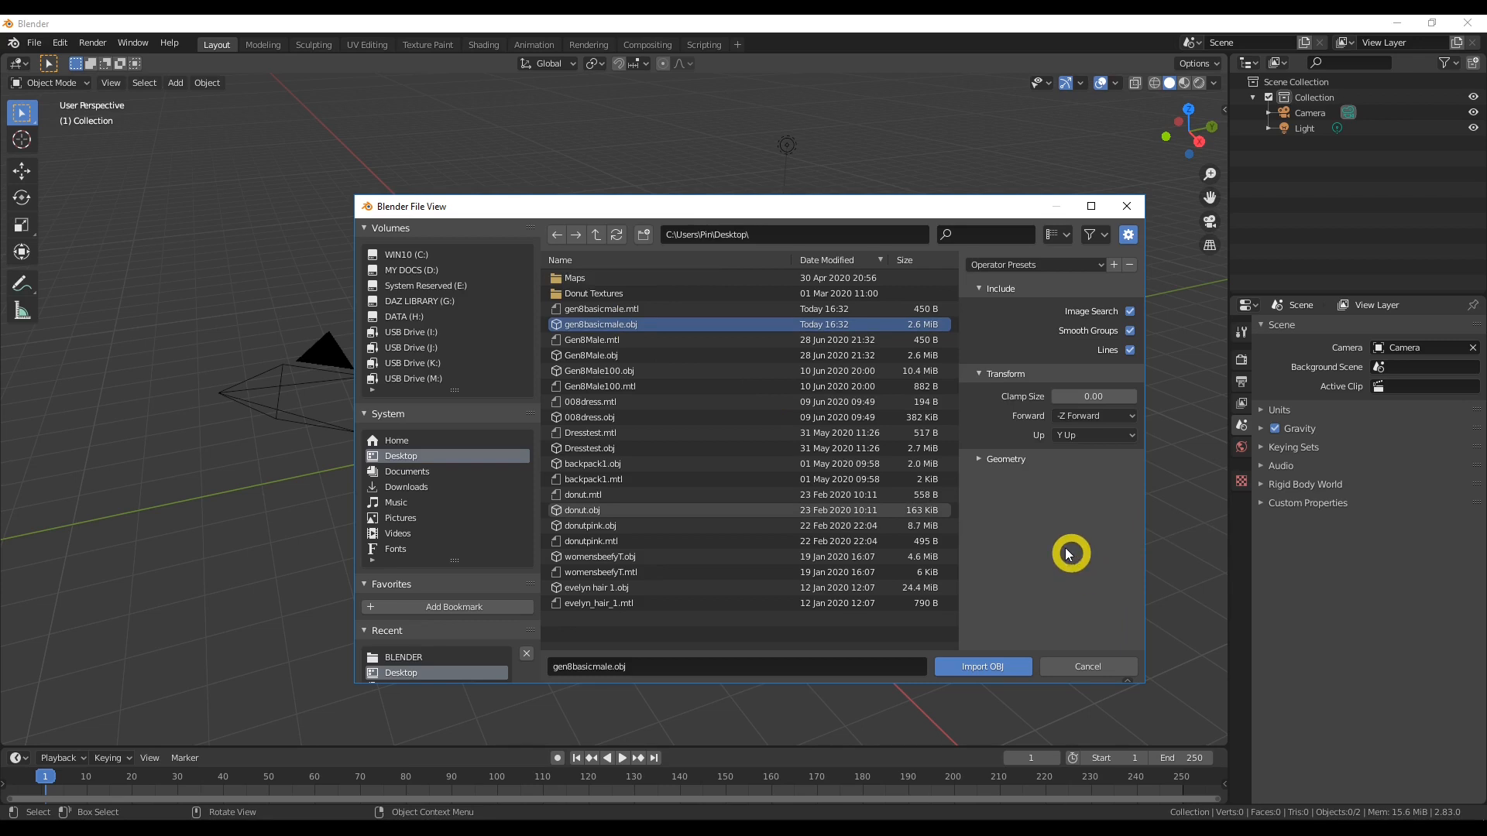
Step: Set the OBJ import geometry options to Keep Vert Order with Poly Groups enabled
left_click(979, 460)
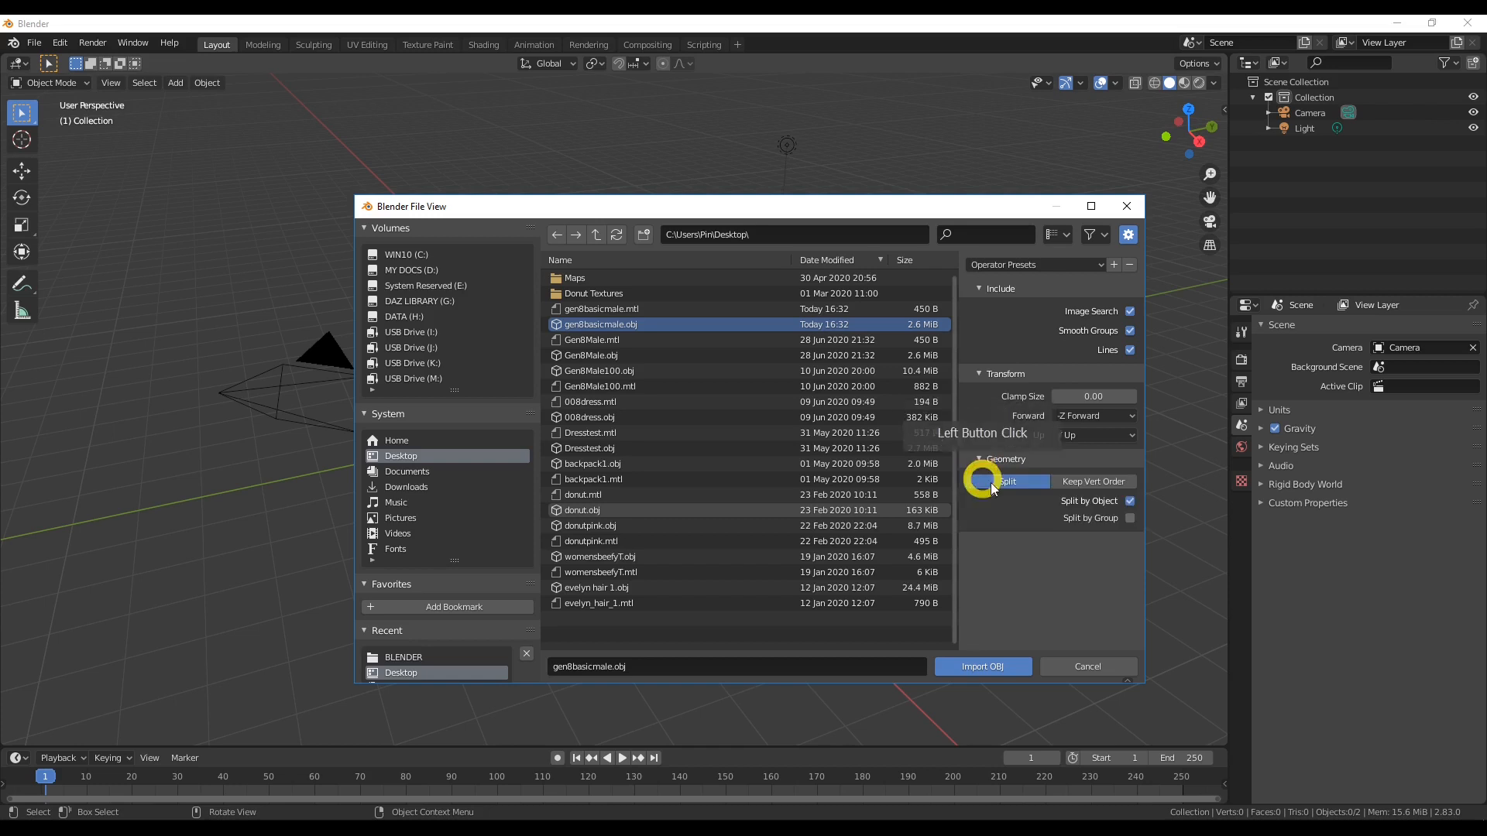
left_click(1129, 500)
left_click(1110, 483)
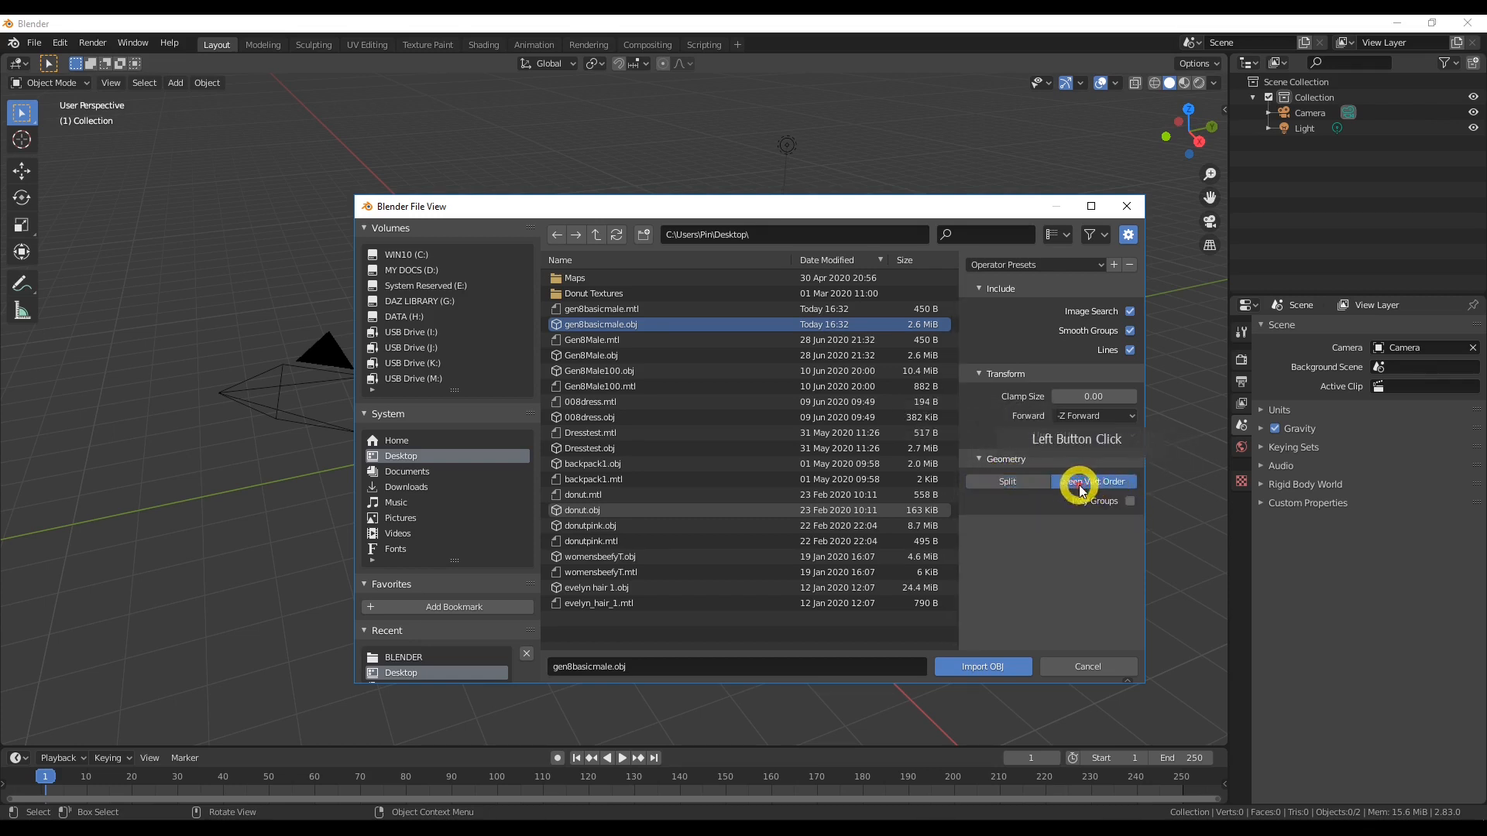
left_click(1130, 502)
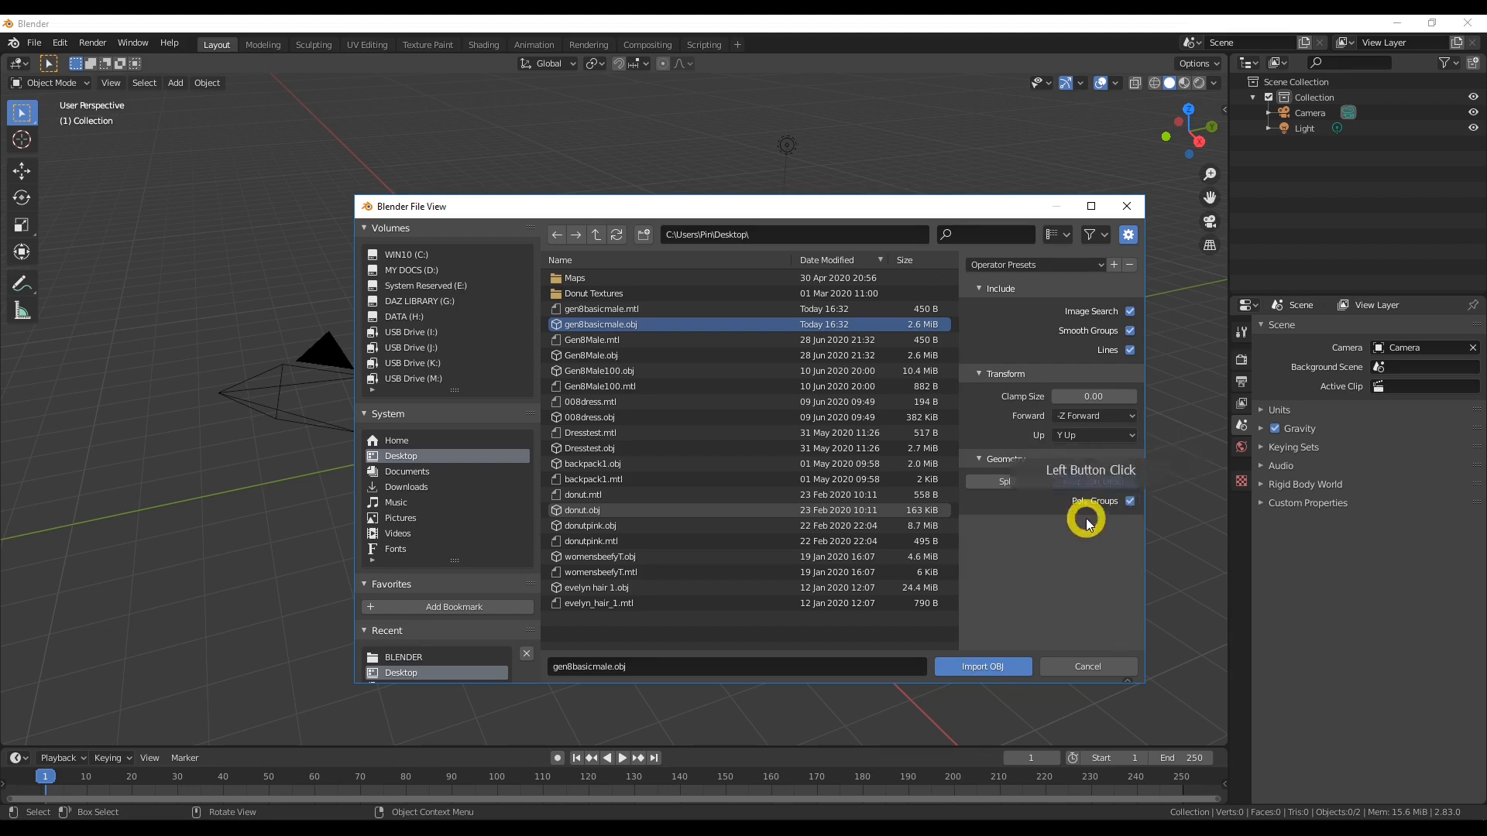
Step: Apply the Daz To Blender operator preset and import the selected OBJ file
left_click(1114, 266)
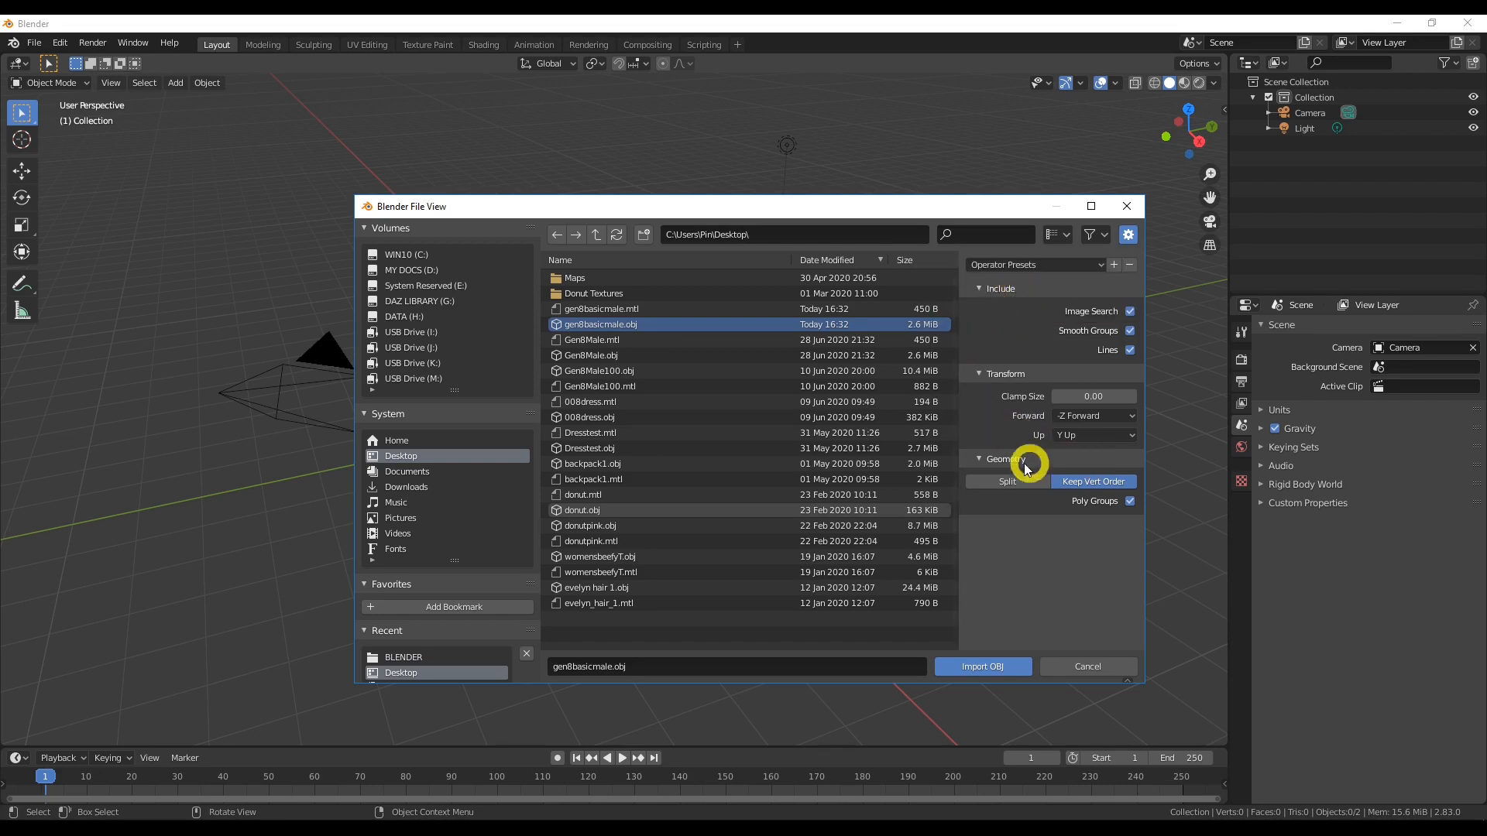
left_click(1030, 267)
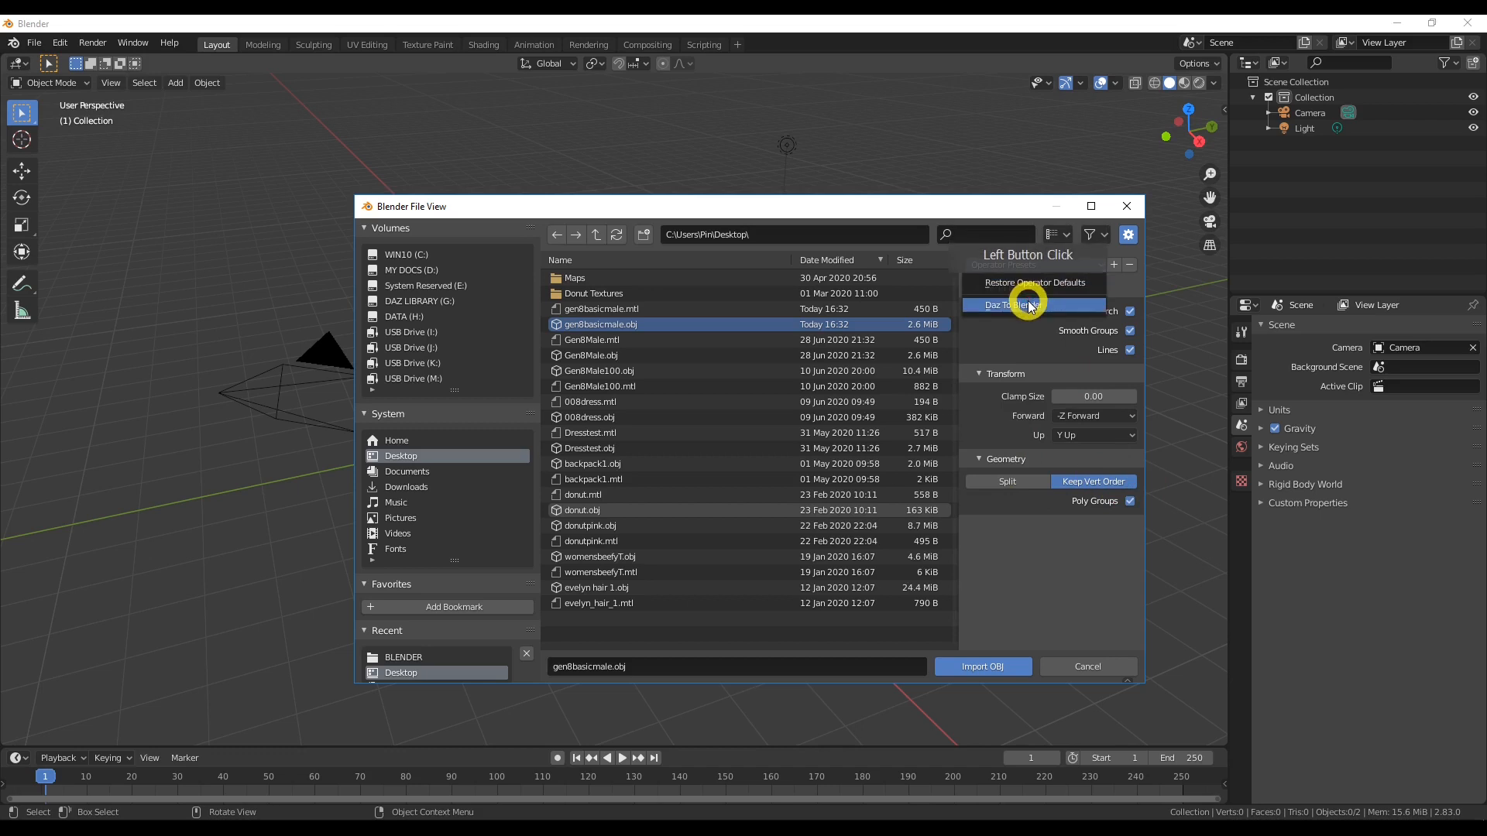
left_click(1030, 302)
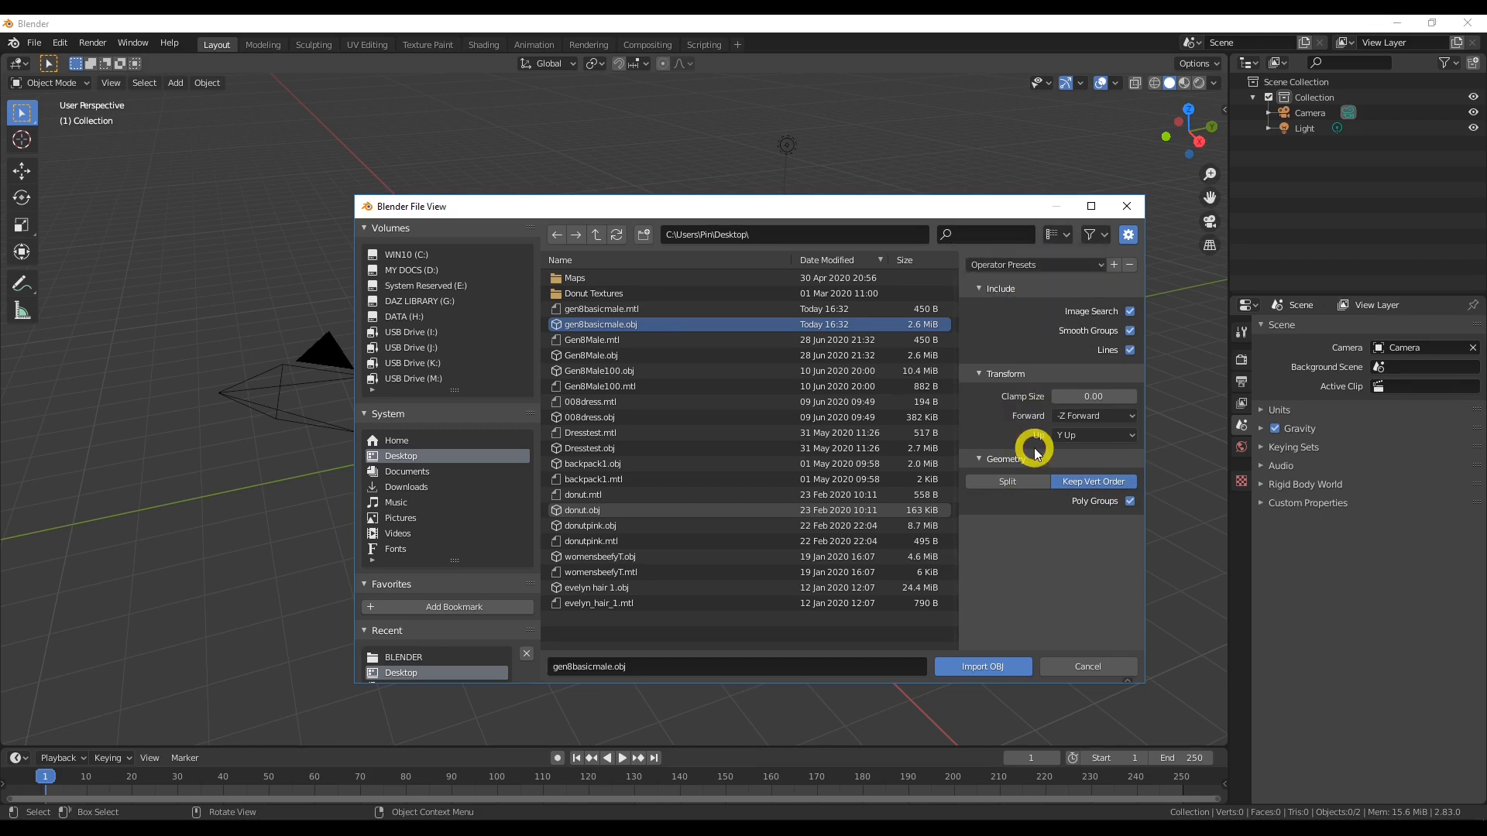
left_click(1019, 264)
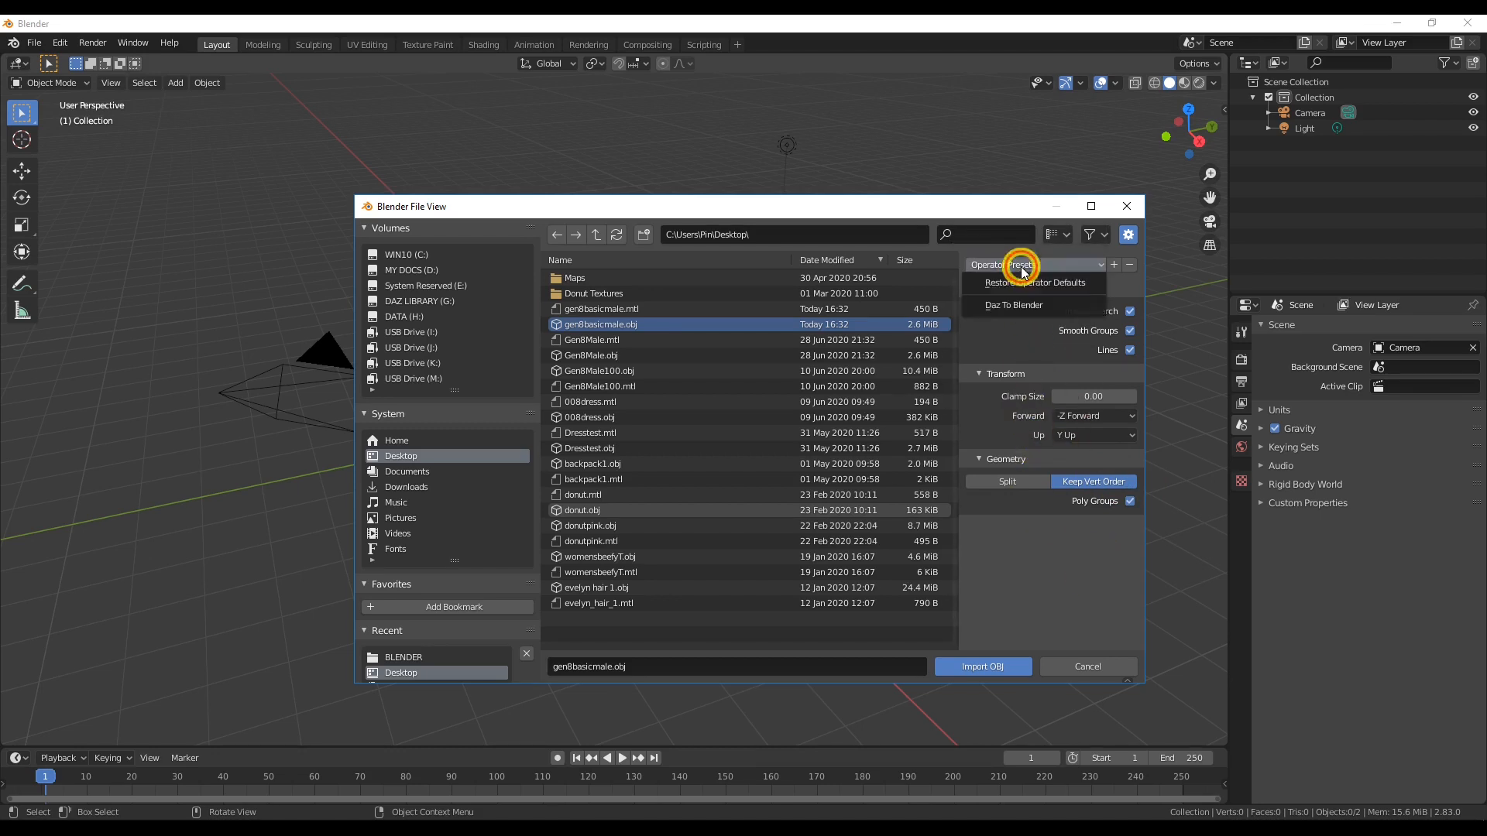
left_click(1019, 306)
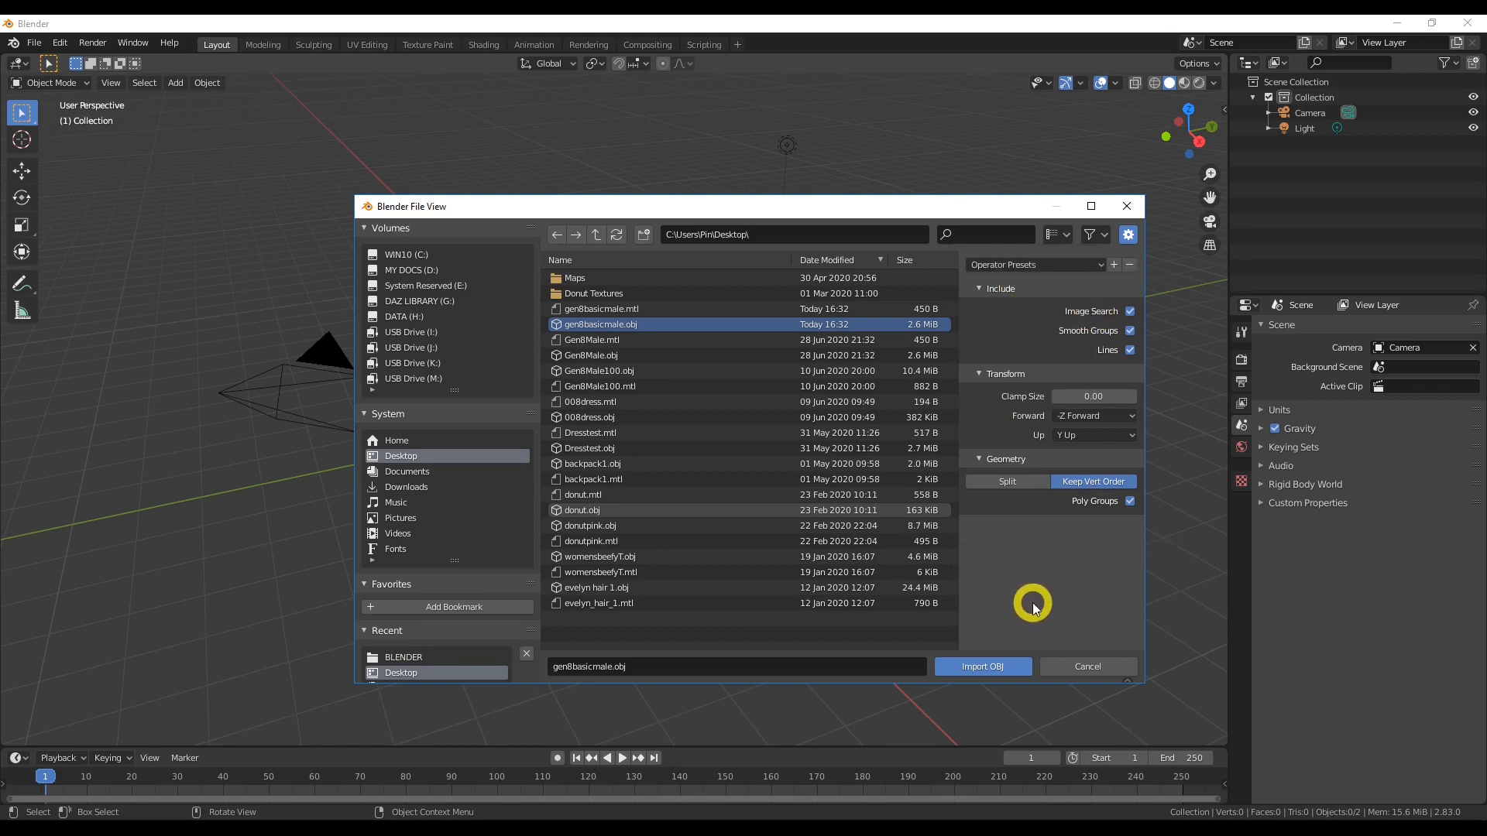
left_click(986, 665)
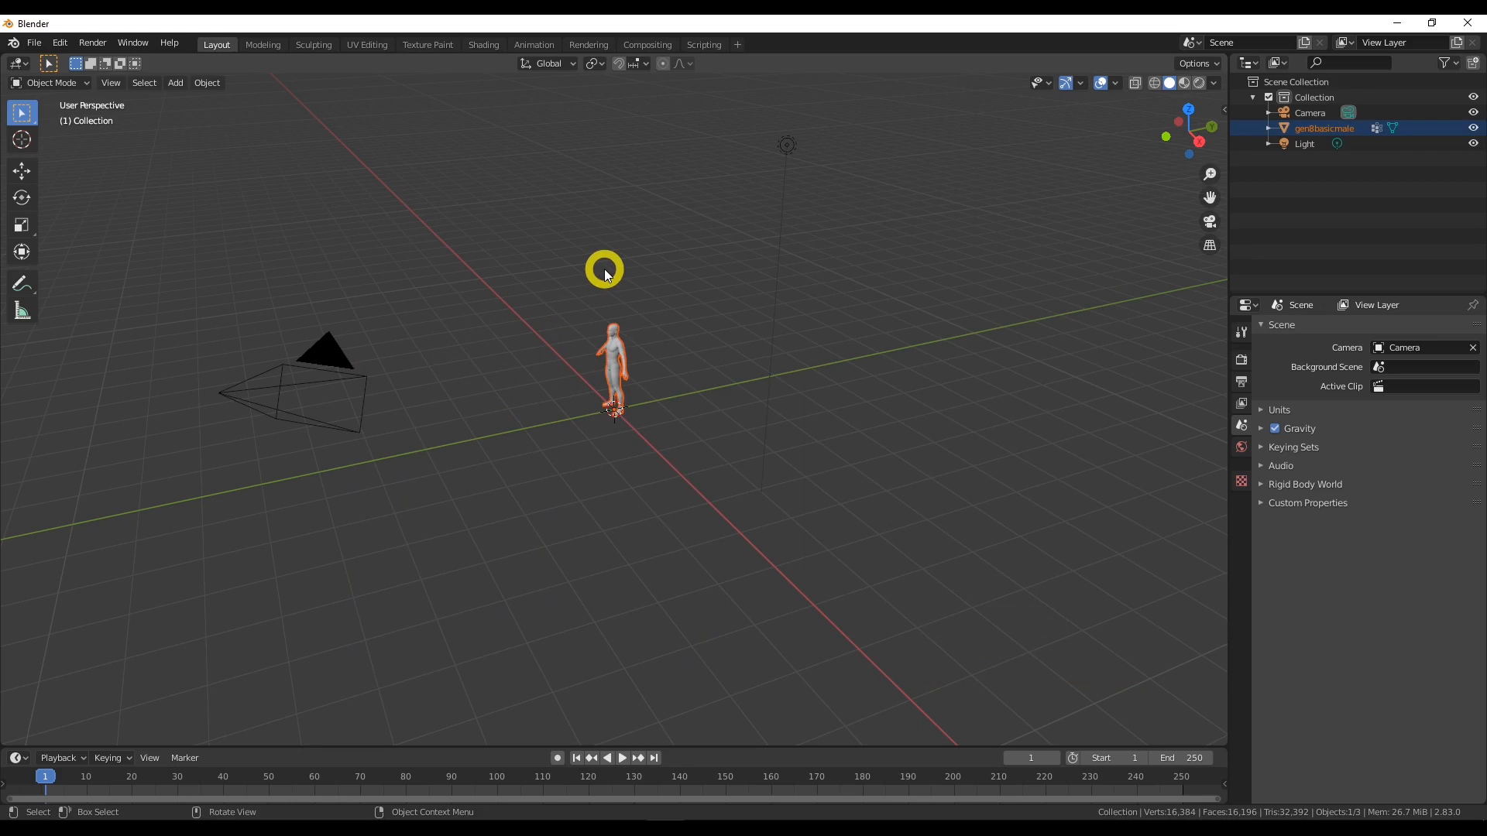
Step: Examine the imported male figure up close and from the front
scroll(604, 269, "up", 5)
scroll(605, 270, "up", 5)
scroll(696, 225, "down", 4)
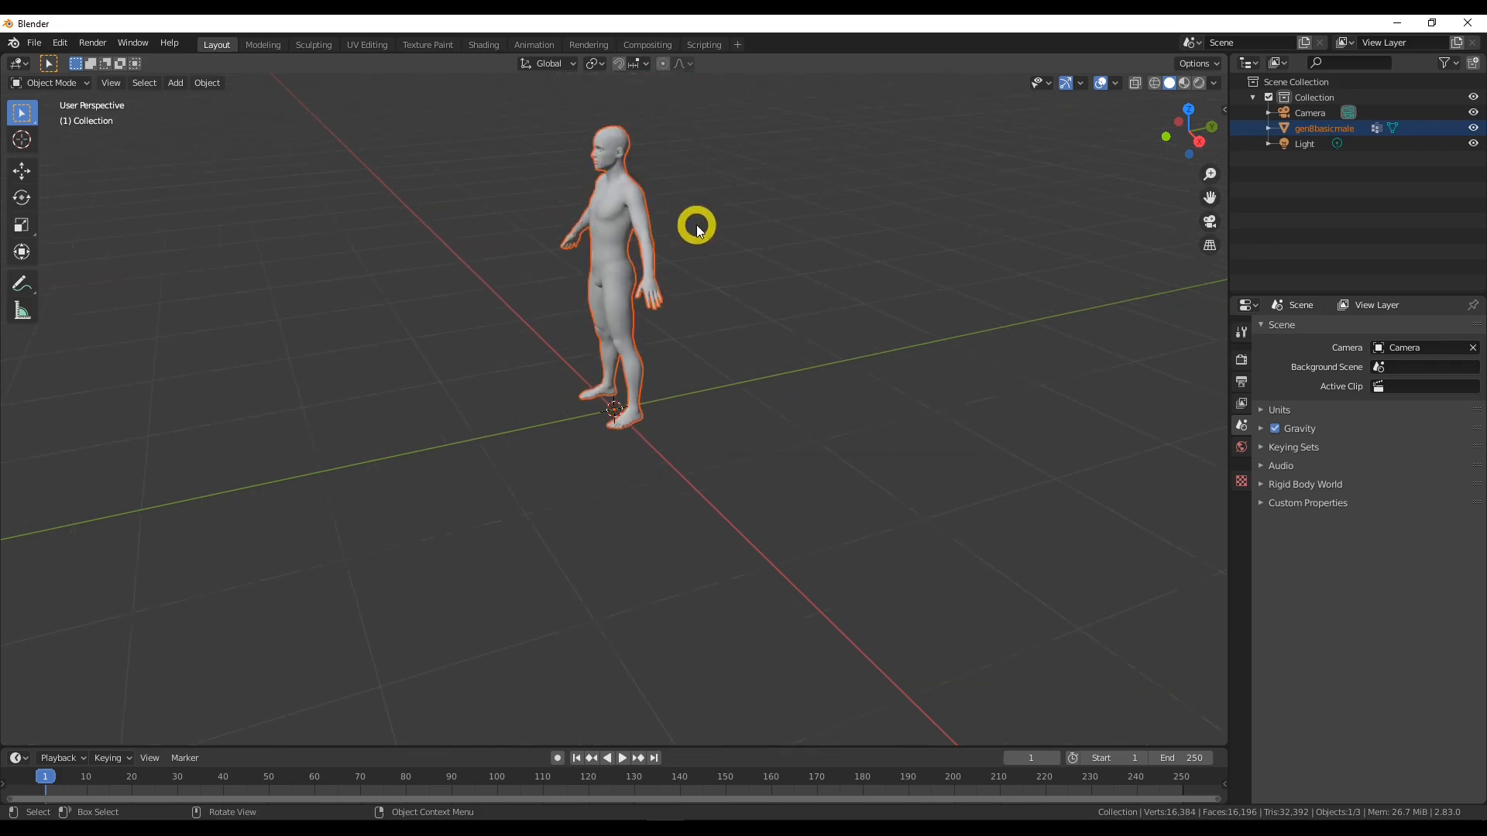
middle_click_drag(716, 253, 896, 278)
scroll(896, 278, "down", 2)
scroll(896, 278, "up", 4)
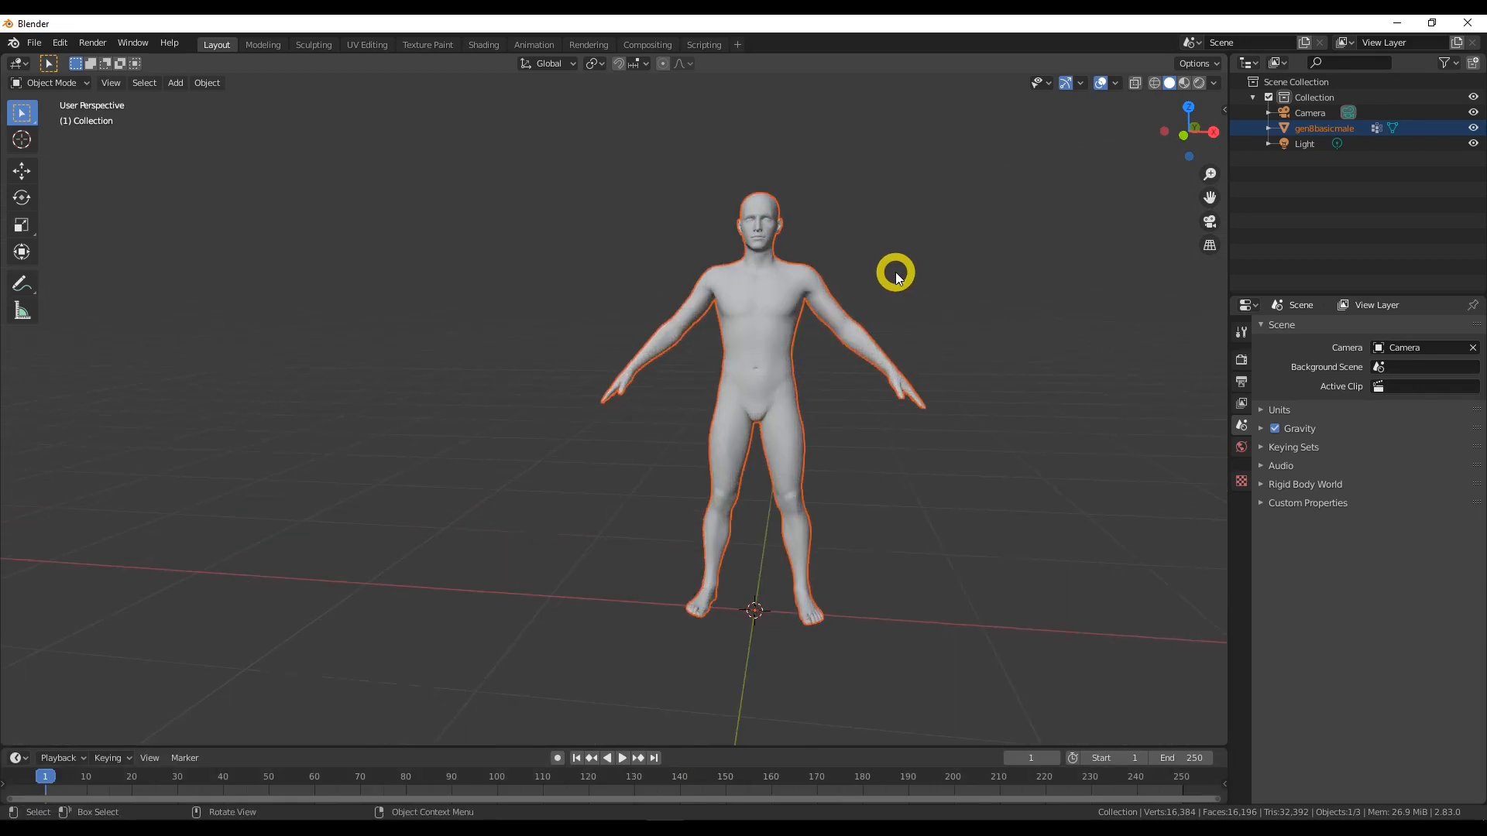
middle_click_drag(1033, 285, 944, 307, "shift")
scroll(926, 310, "up", 1)
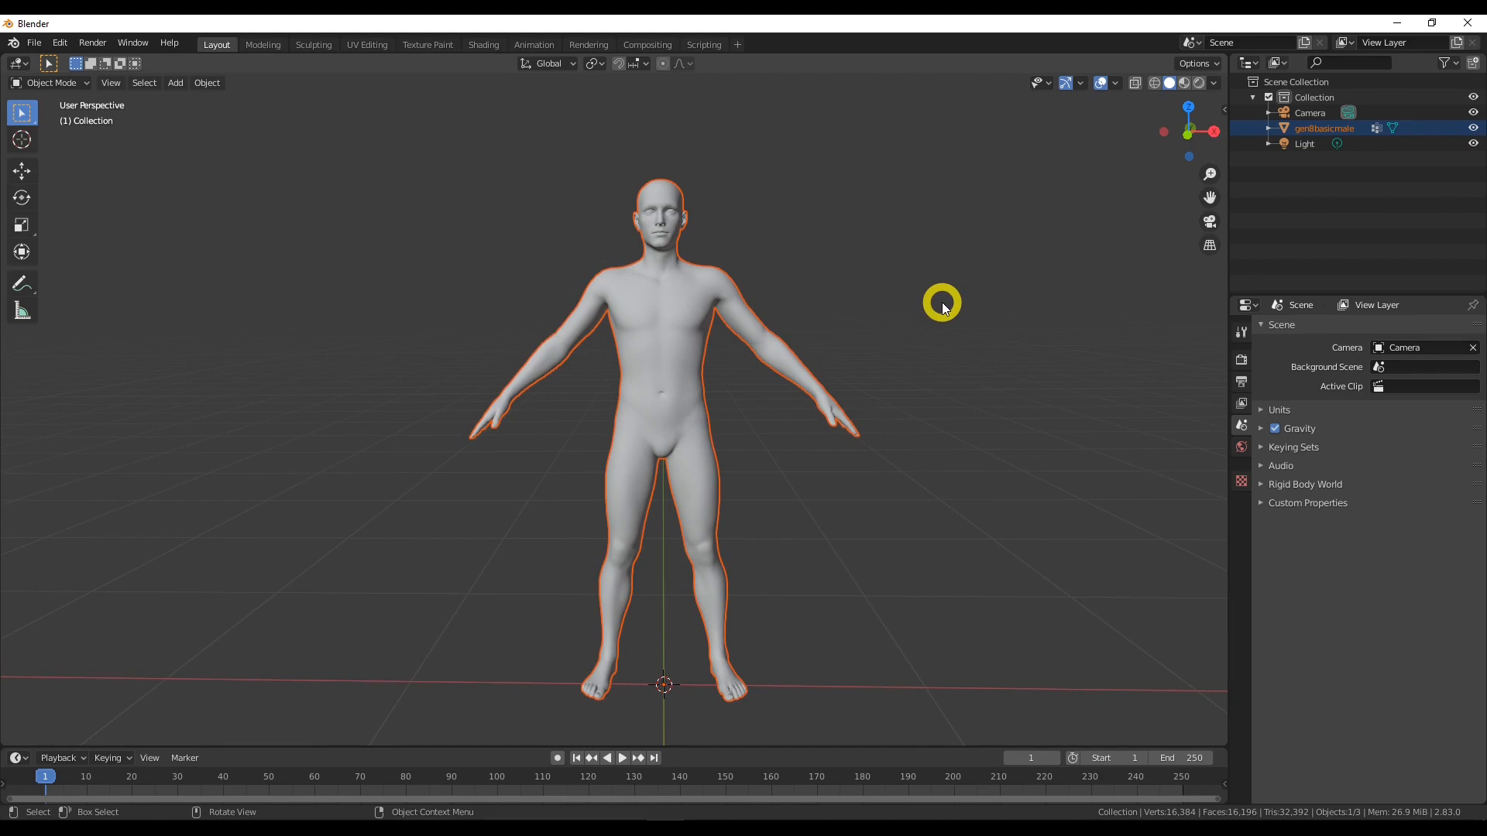
Step: Select the gen8basicmale figure and switch it to Sculpt Mode
left_click(665, 305)
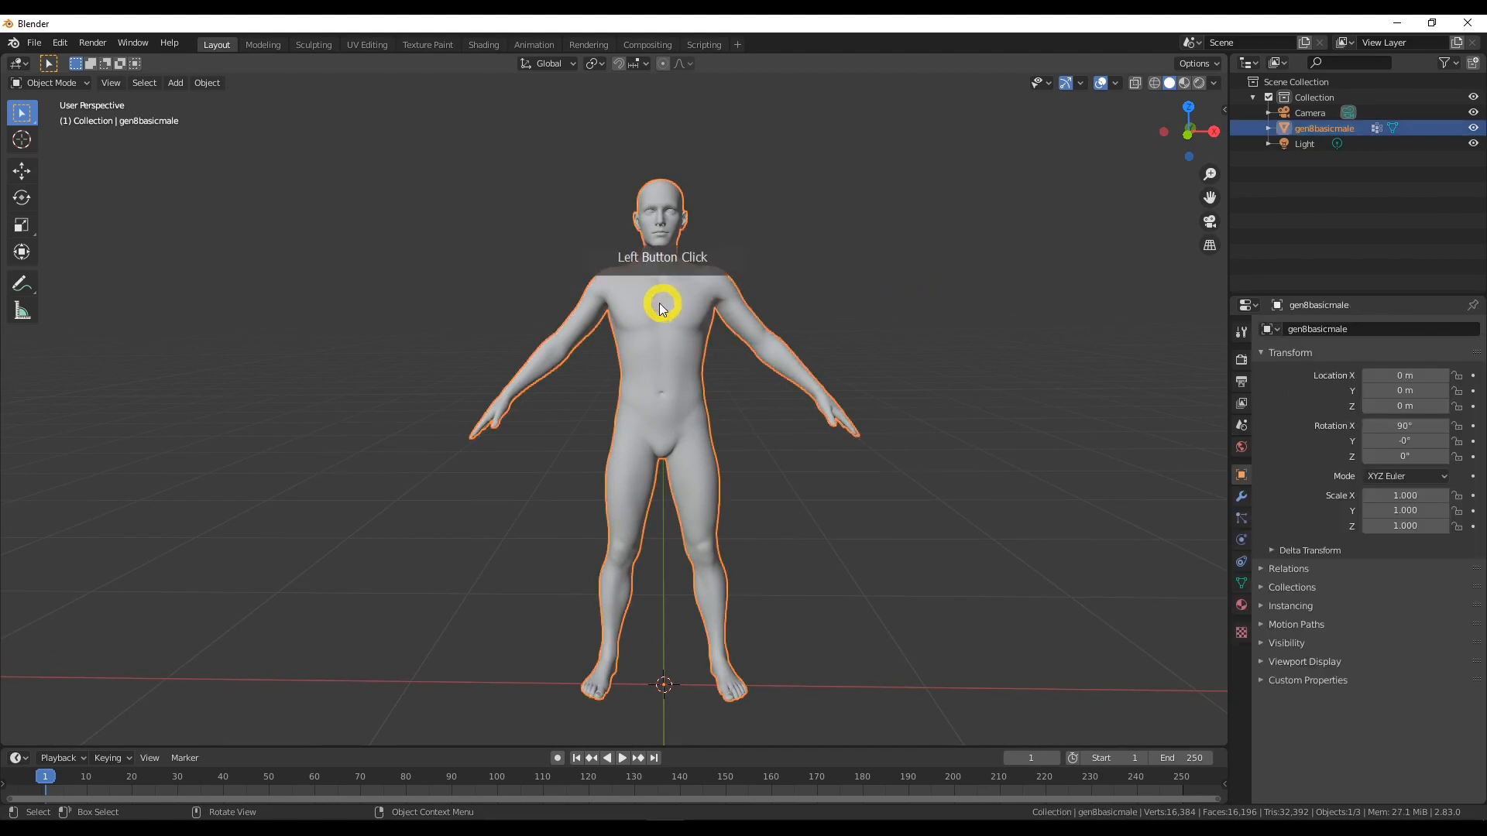
left_click(84, 83)
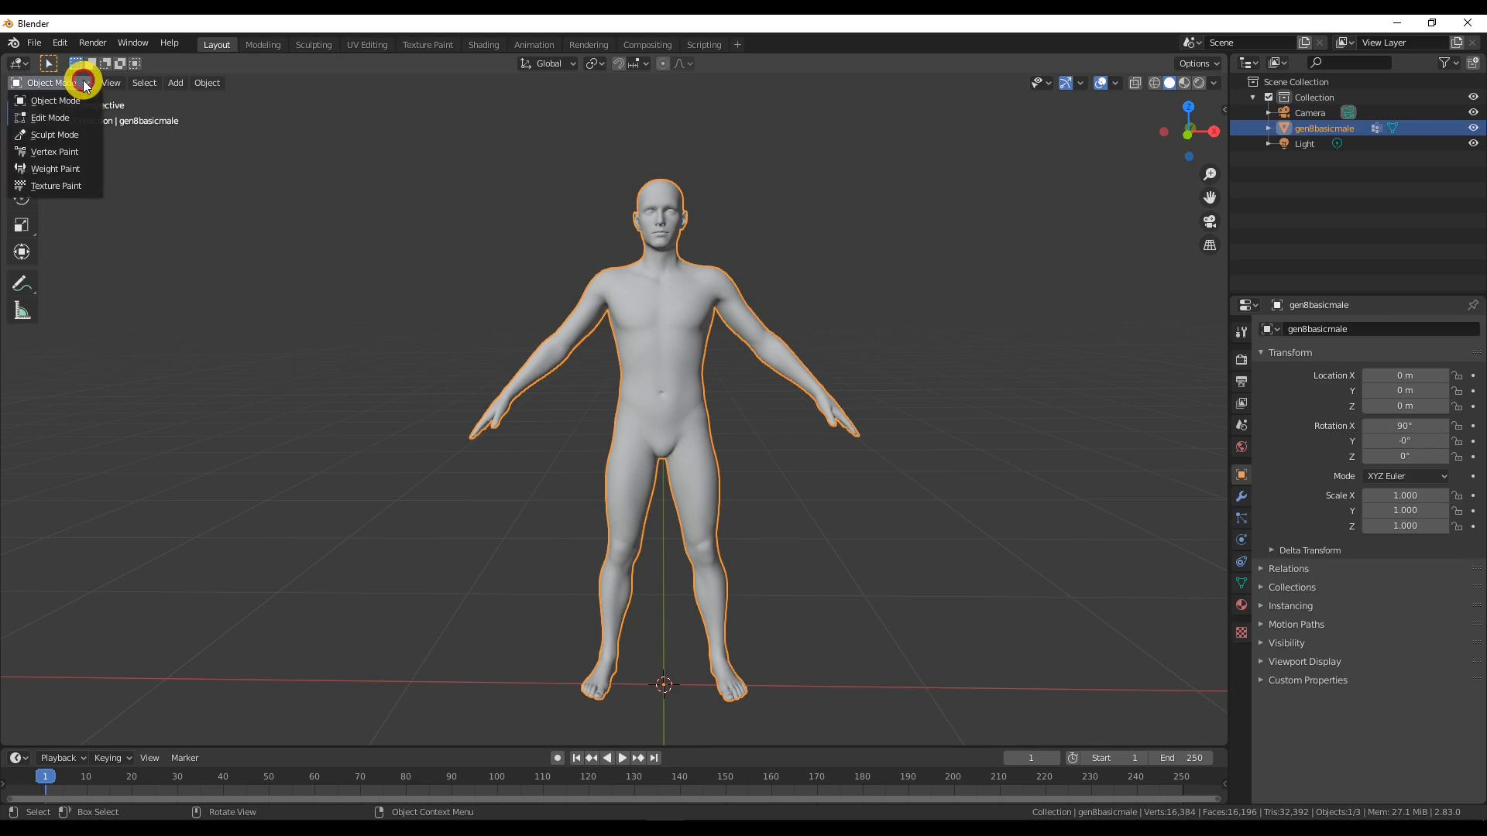
left_click(58, 135)
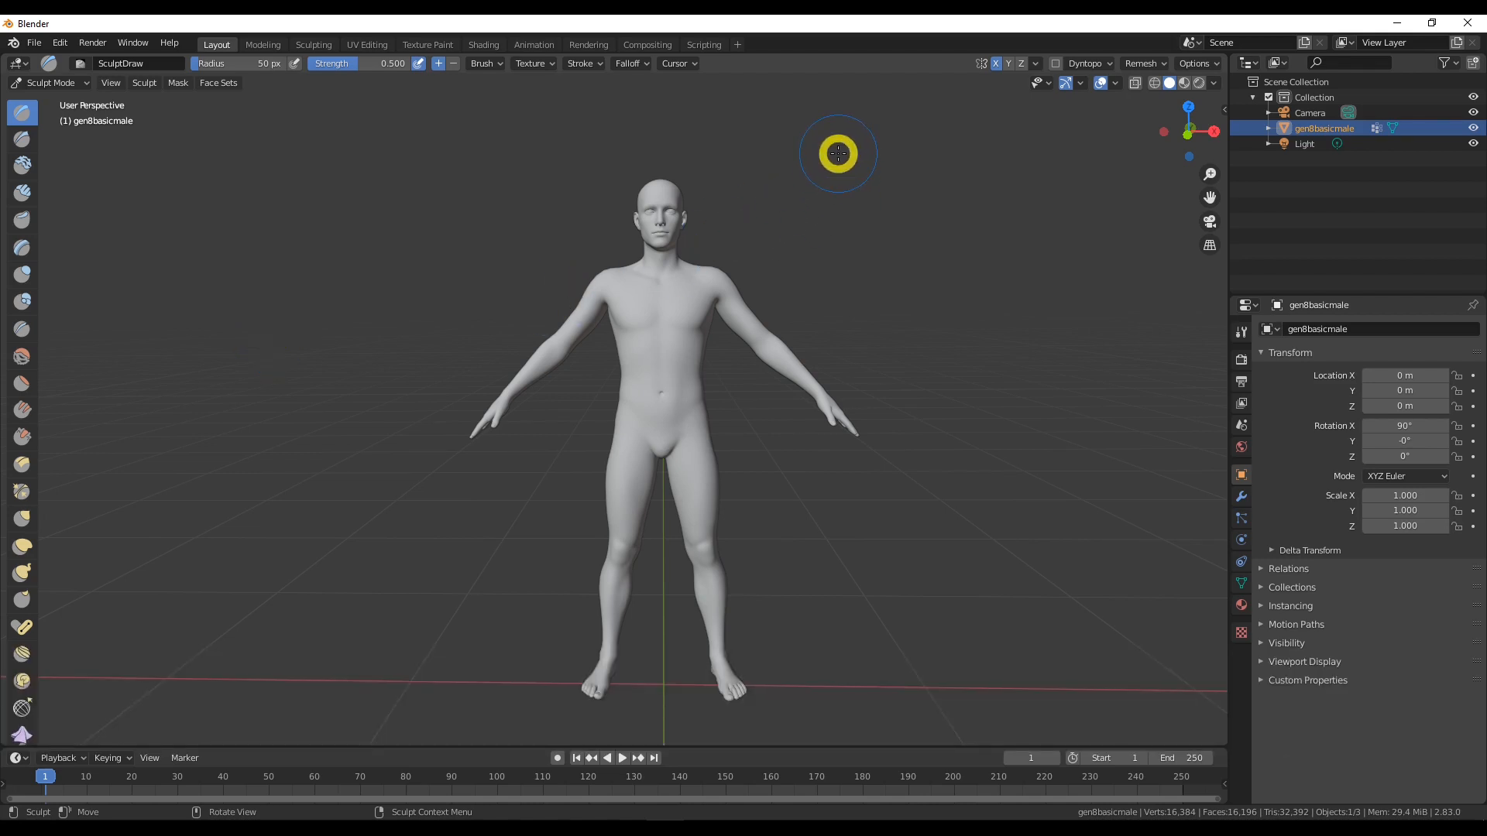
Step: Turn on the wireframe in the figure's viewport display settings
scroll(838, 153, "up", 4)
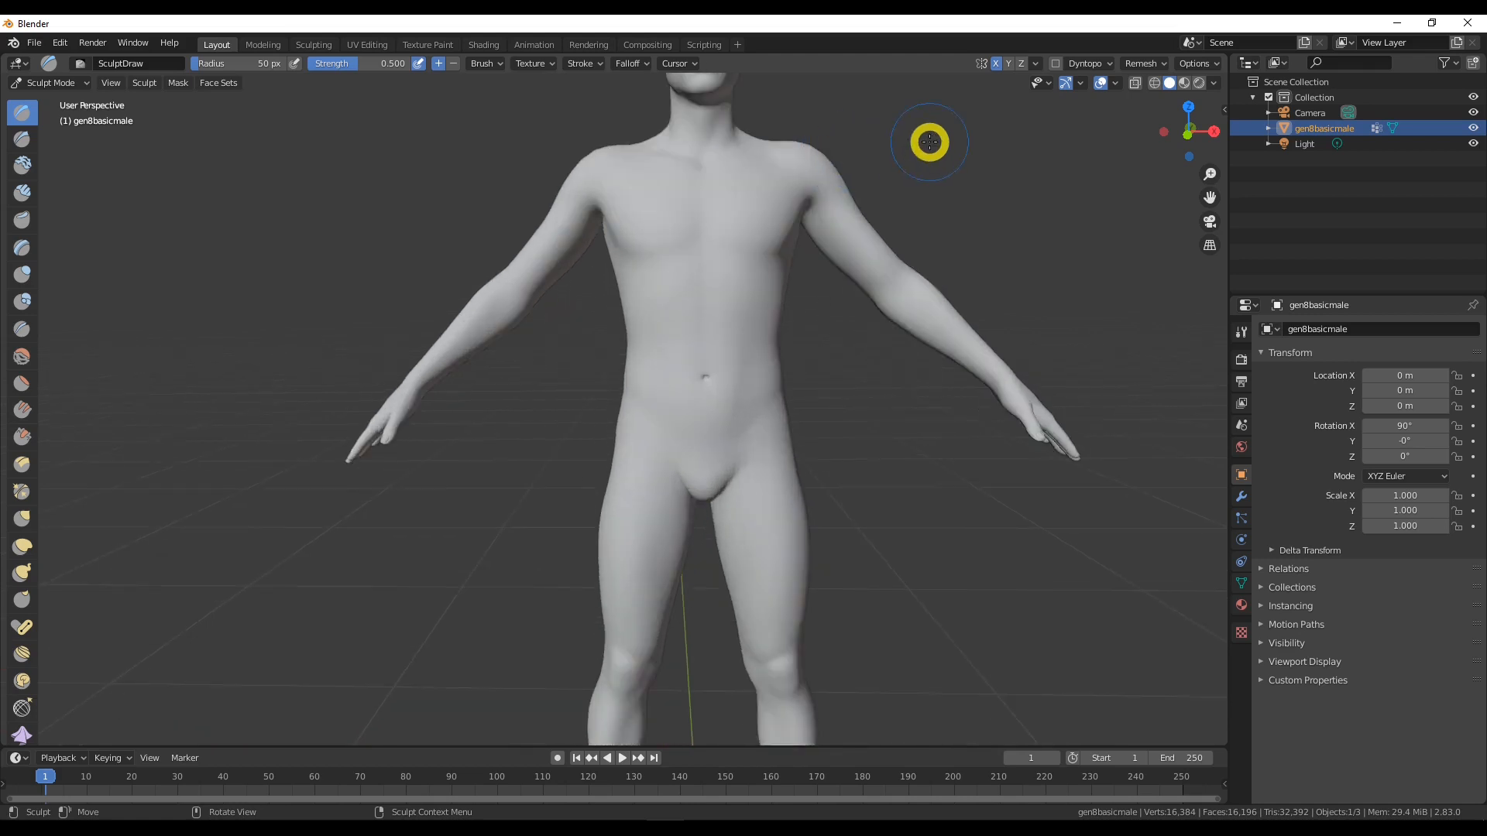
middle_click_drag(925, 147, 910, 358, "shift")
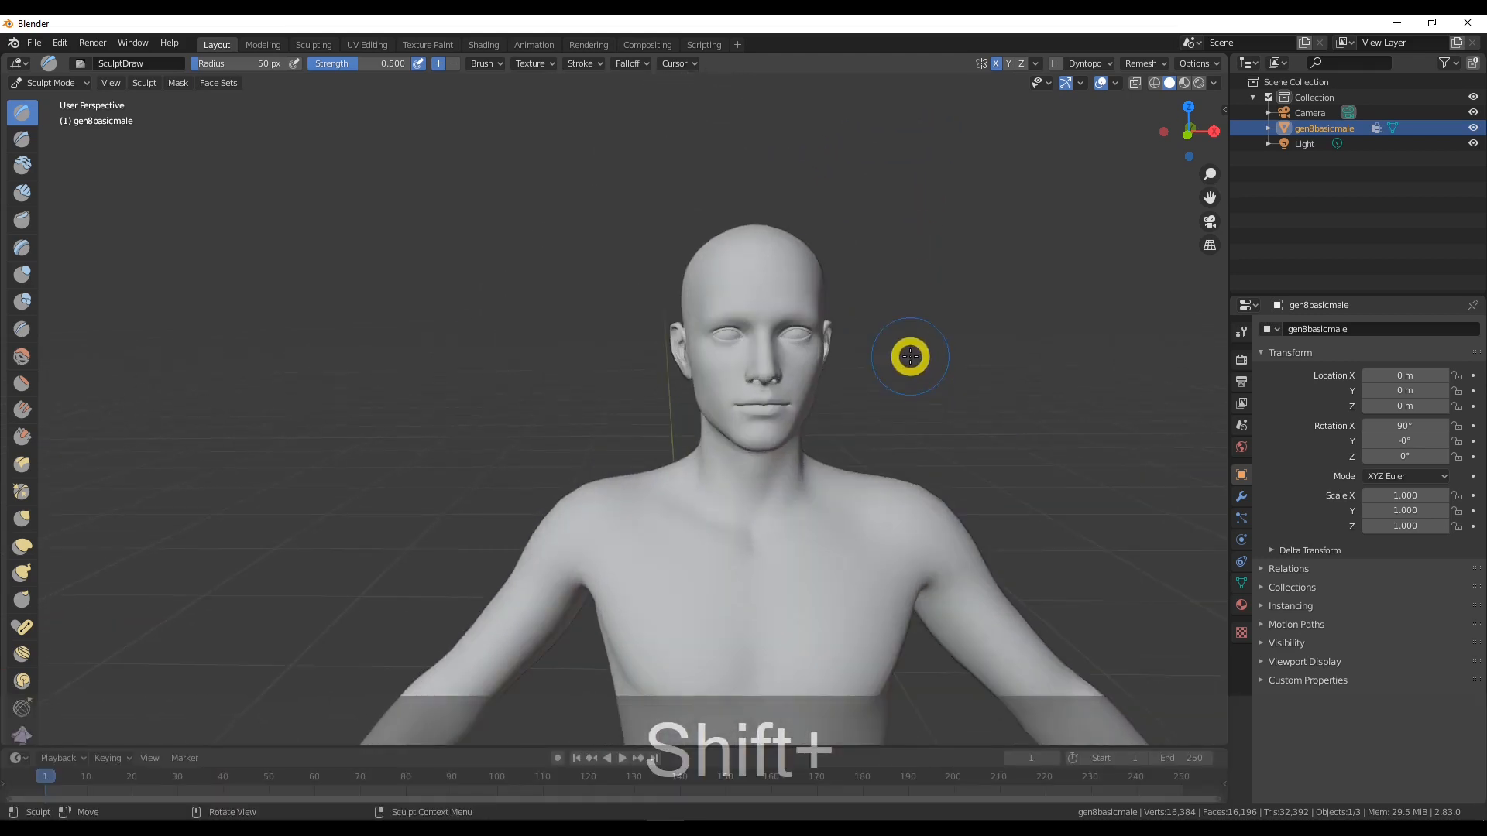
left_click(1263, 661)
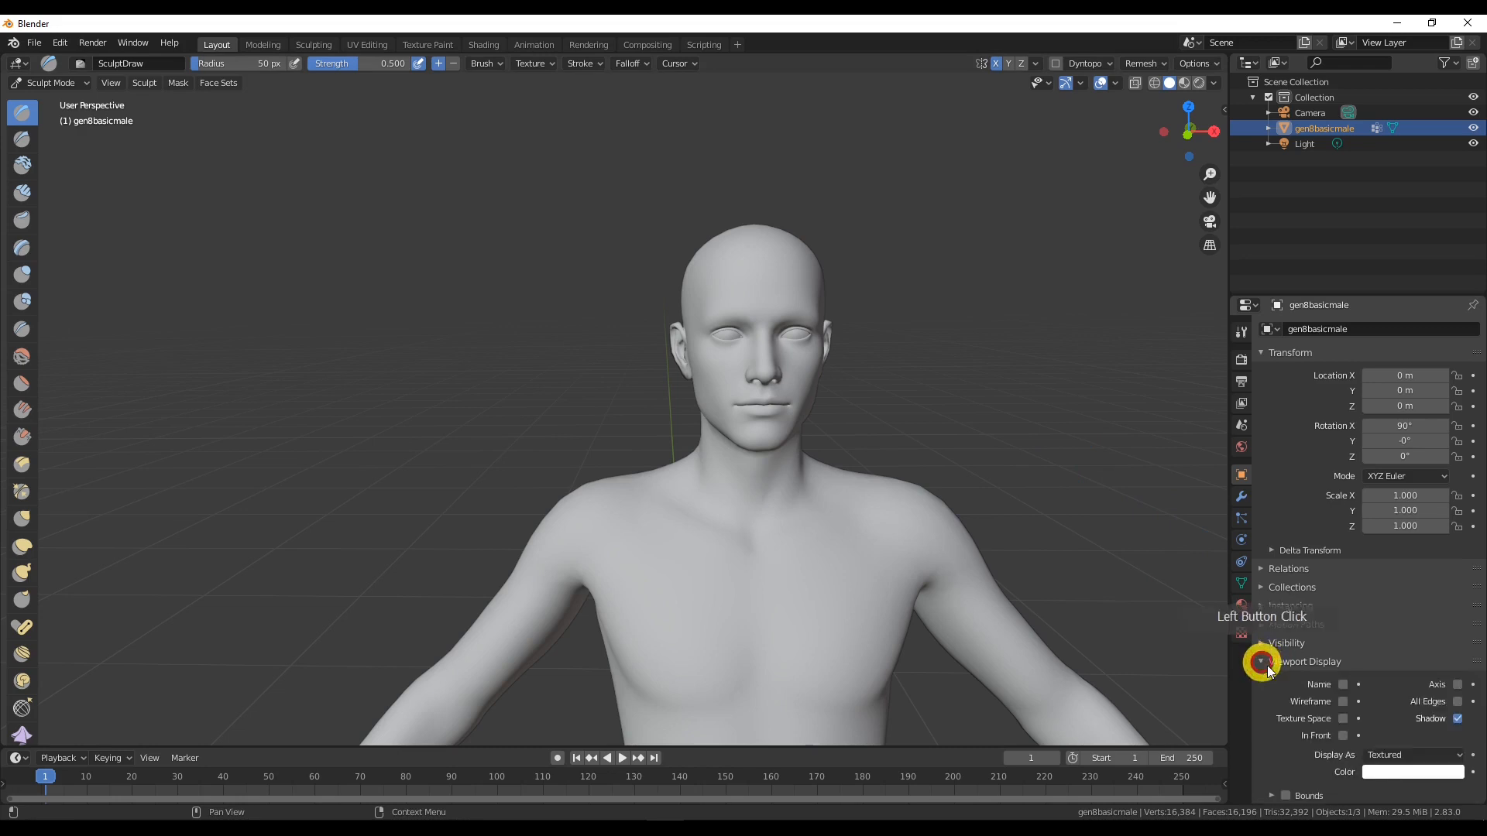
left_click(1343, 702)
Step: Reduce the sculpt brush radius to 15 px over the face's eye area
scroll(969, 355, "up", 5)
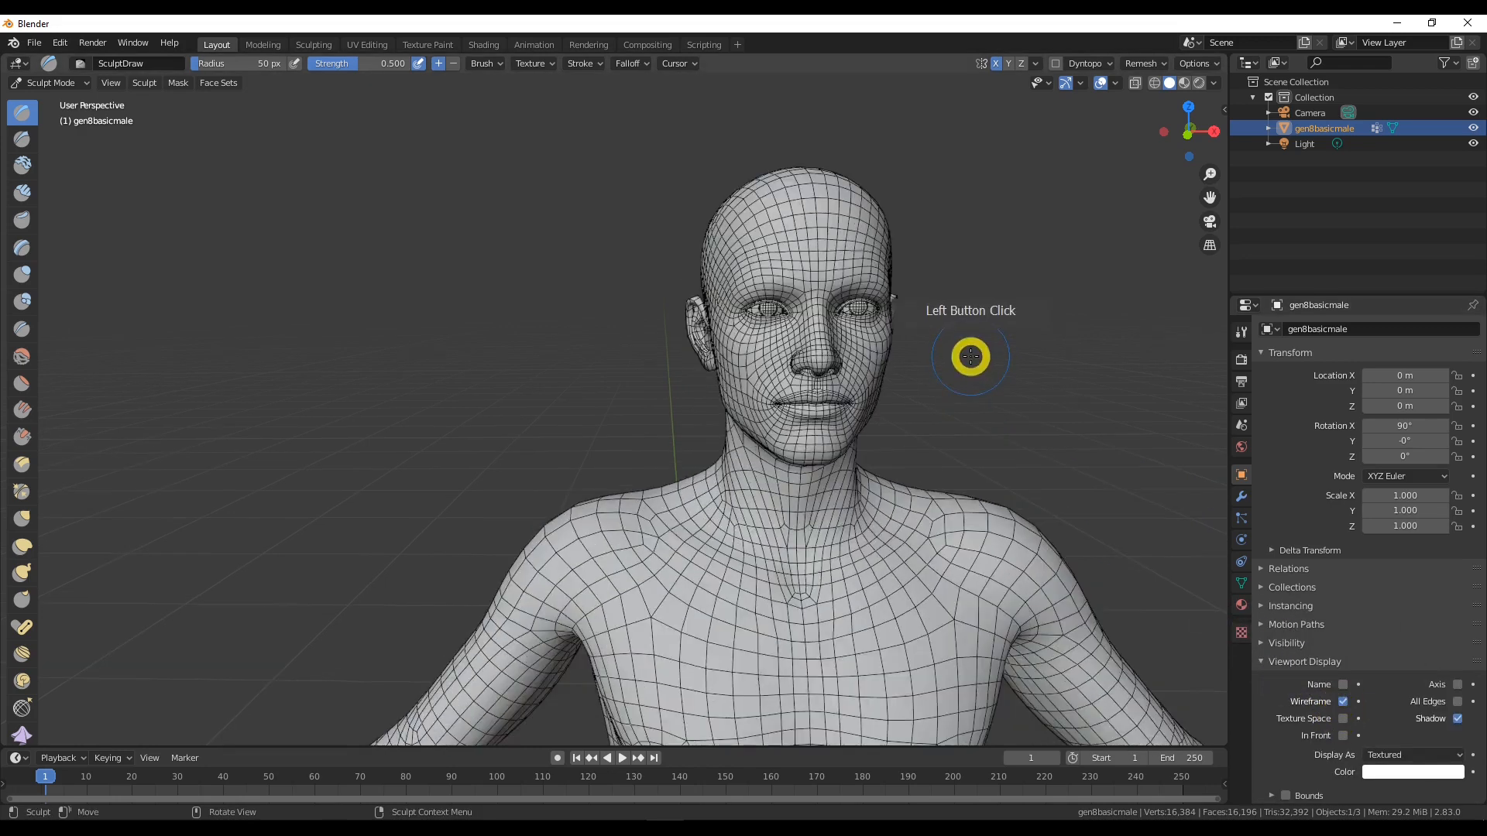
scroll(1032, 305, "down", 4)
scroll(973, 335, "up", 6)
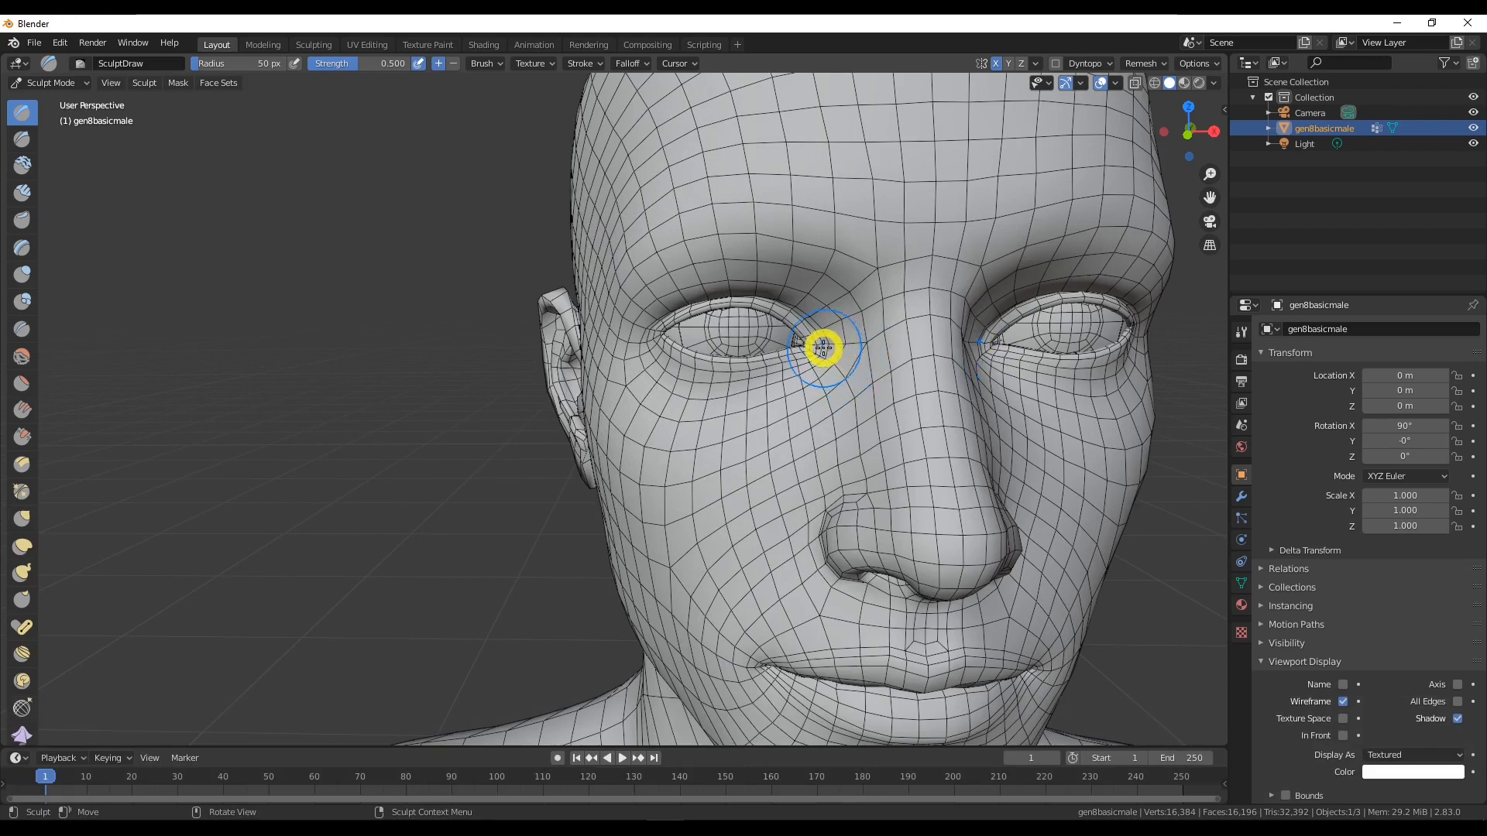
key("f")
left_click(788, 329)
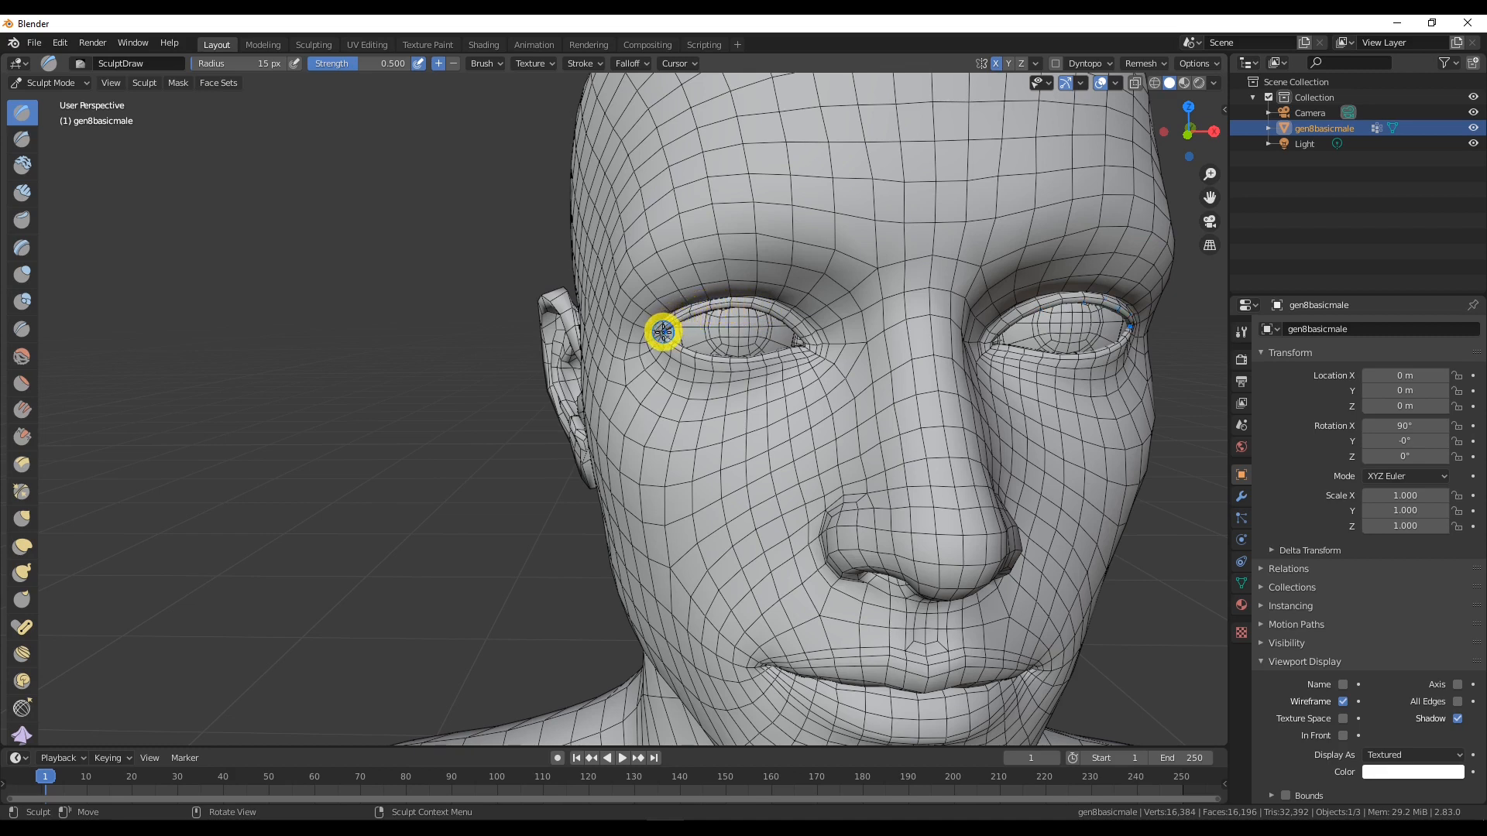
Step: Examine the mesh topology around the eyes, the mouth and the back of the head and neck
mouse_move(701, 357)
left_mouse_down()
mouse_move(802, 347)
mouse_move(775, 315)
left_mouse_up()
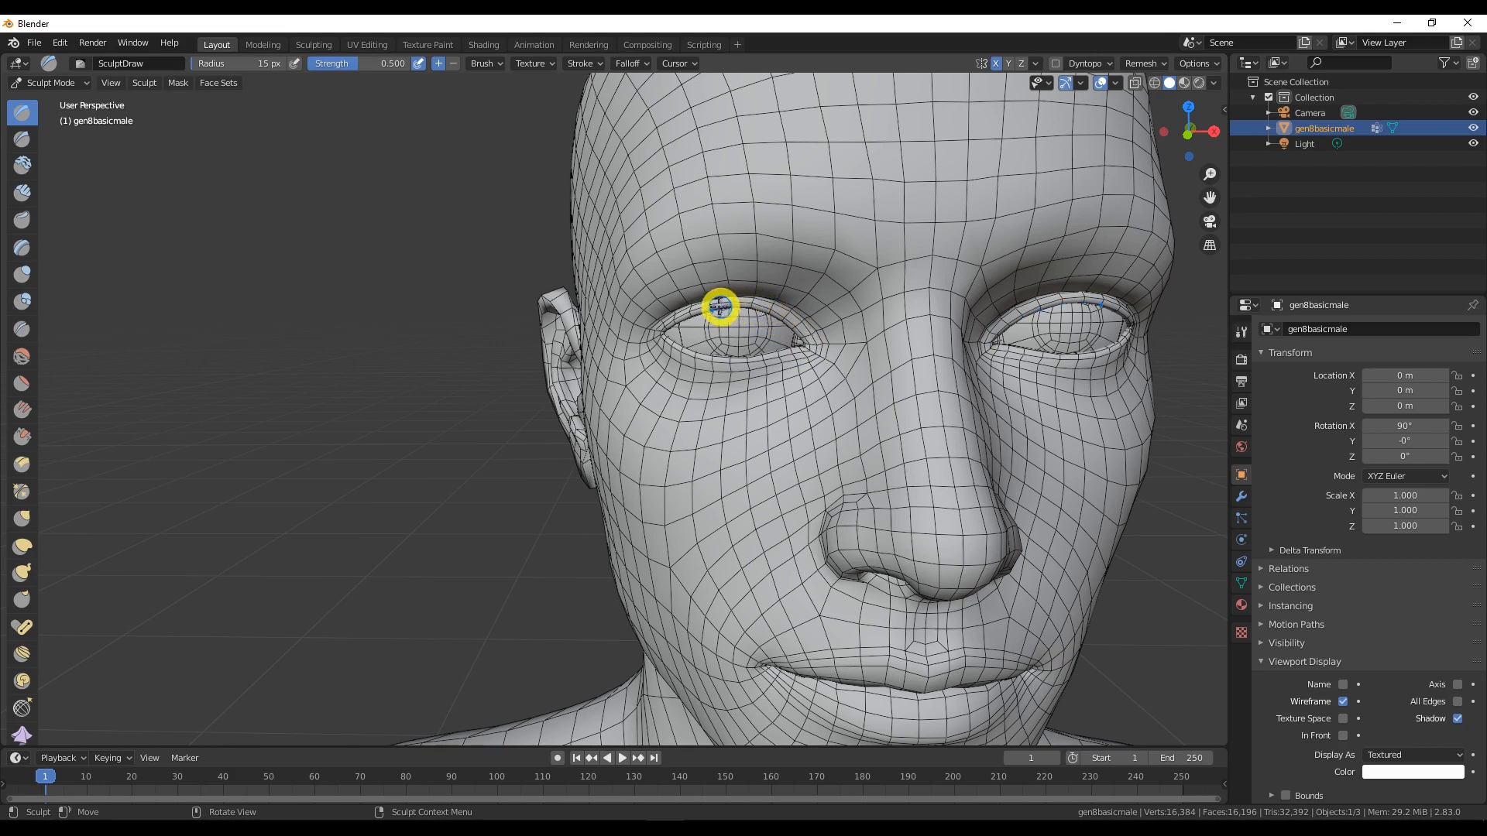
mouse_move(667, 341)
left_mouse_down()
mouse_move(780, 354)
mouse_move(707, 359)
mouse_move(677, 343)
left_mouse_up()
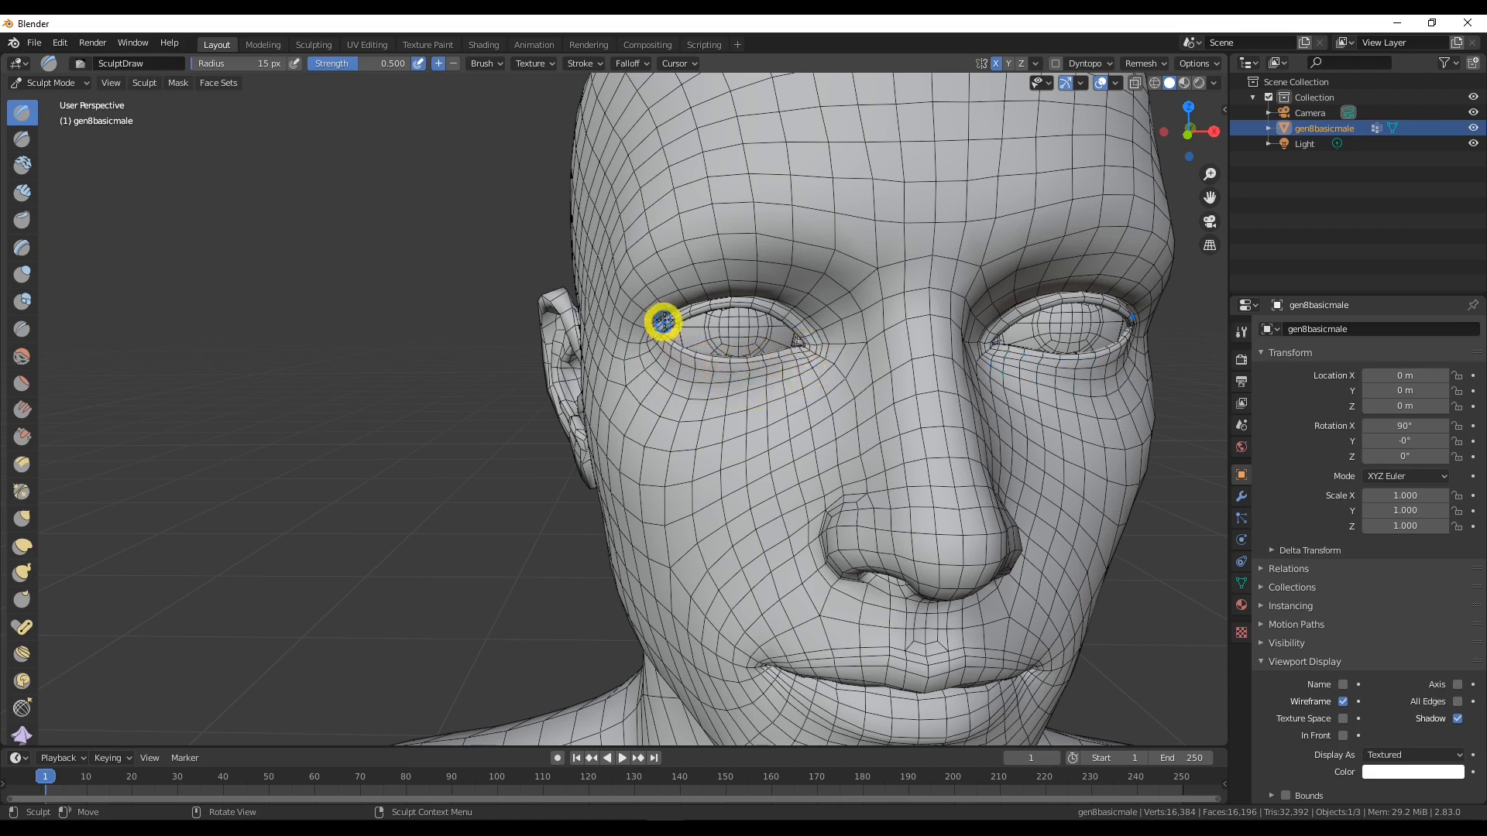
scroll(821, 346, "down", 10, "shift")
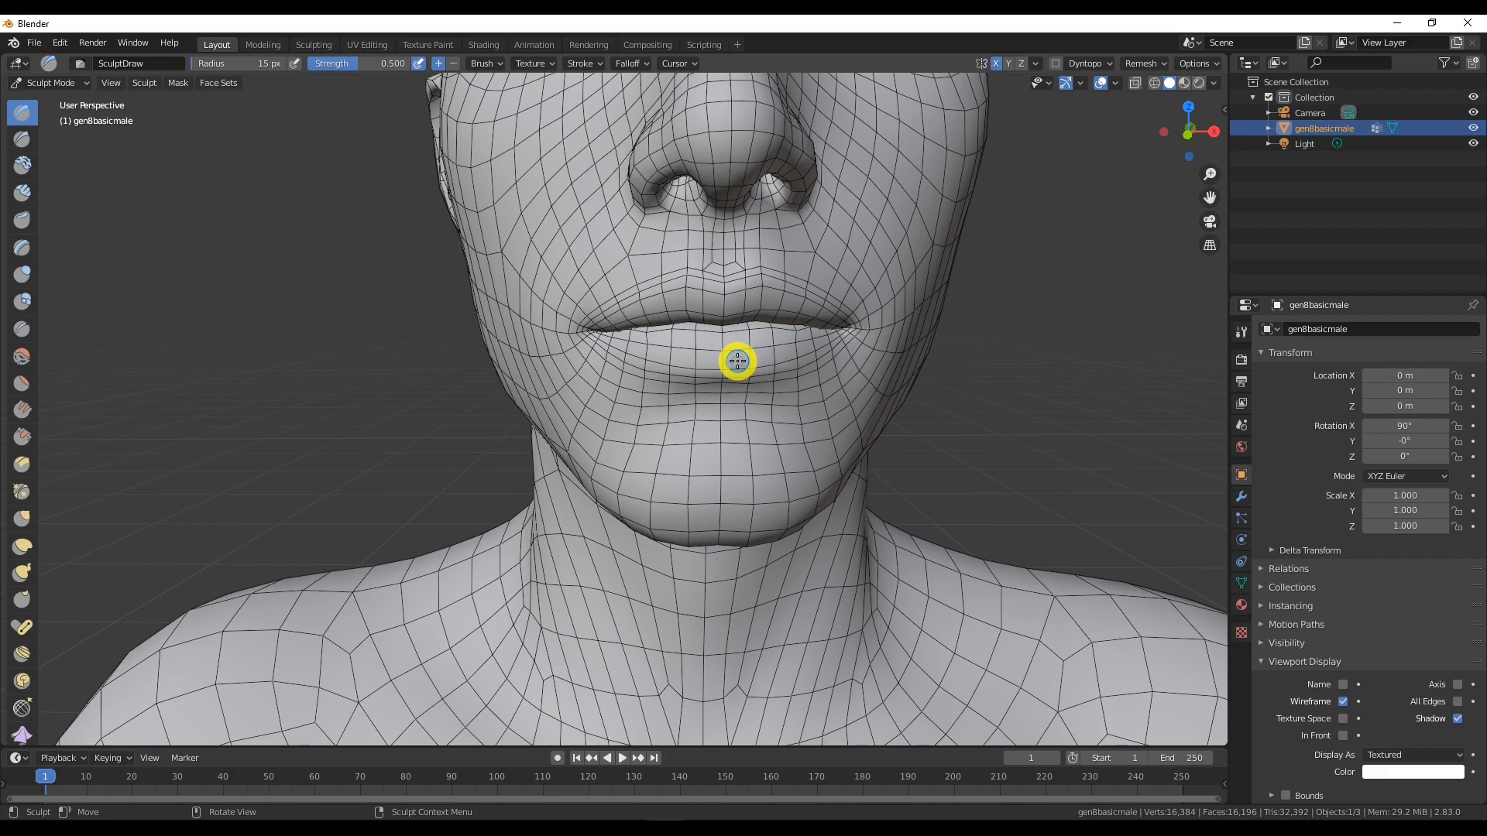
middle_click_drag(953, 465, 797, 464, "shift")
middle_click_drag(876, 436, 697, 524)
scroll(674, 464, "up", 2)
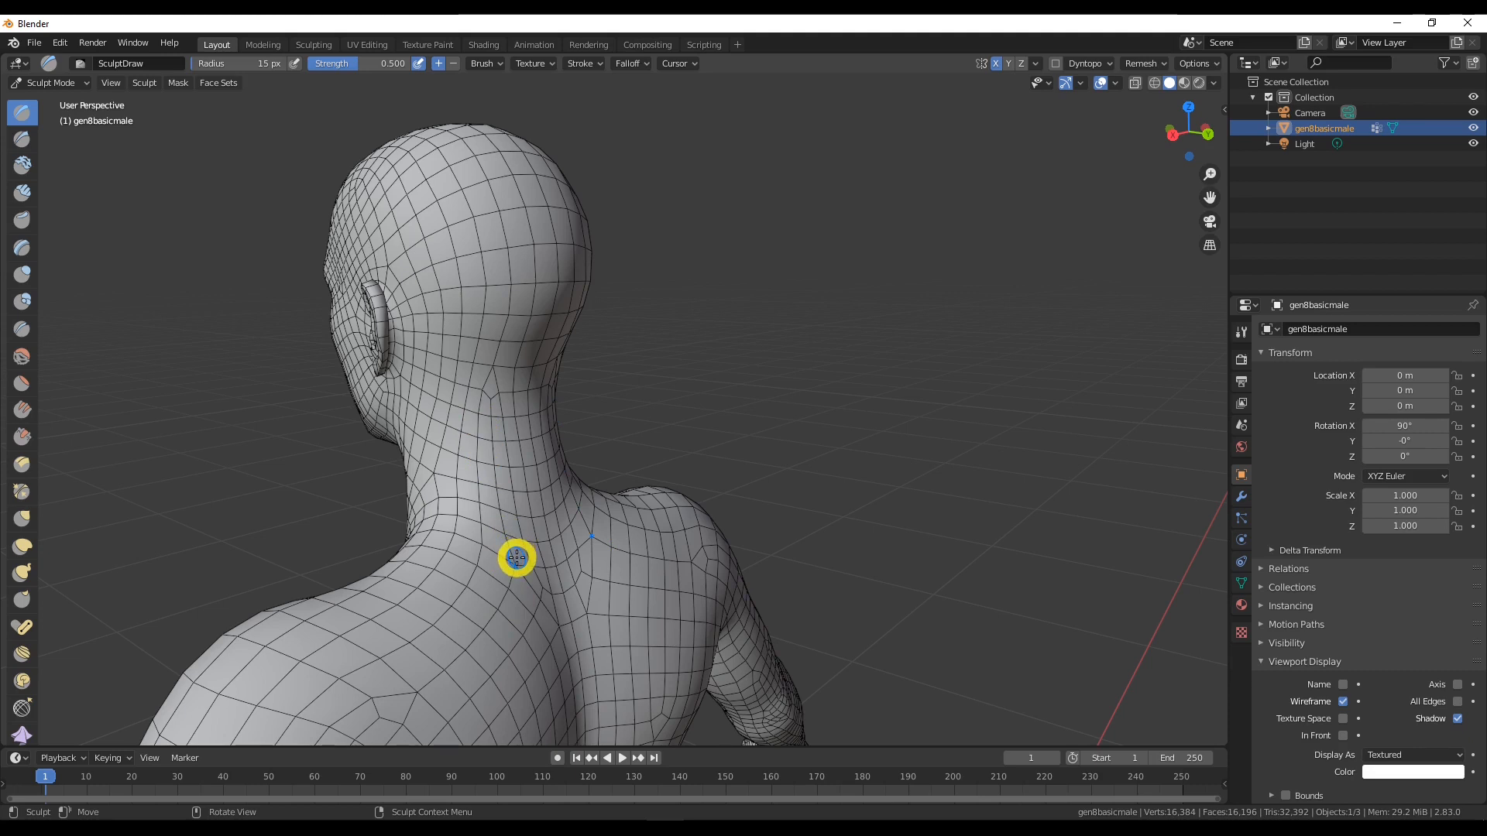
Step: Examine the mesh topology of the shoulders, chest, arms, legs and feet from several angles
middle_click_drag(511, 611, 628, 592)
scroll(626, 590, "down", 5)
middle_click_drag(515, 521, 670, 415, "shift")
scroll(591, 546, "up", 2)
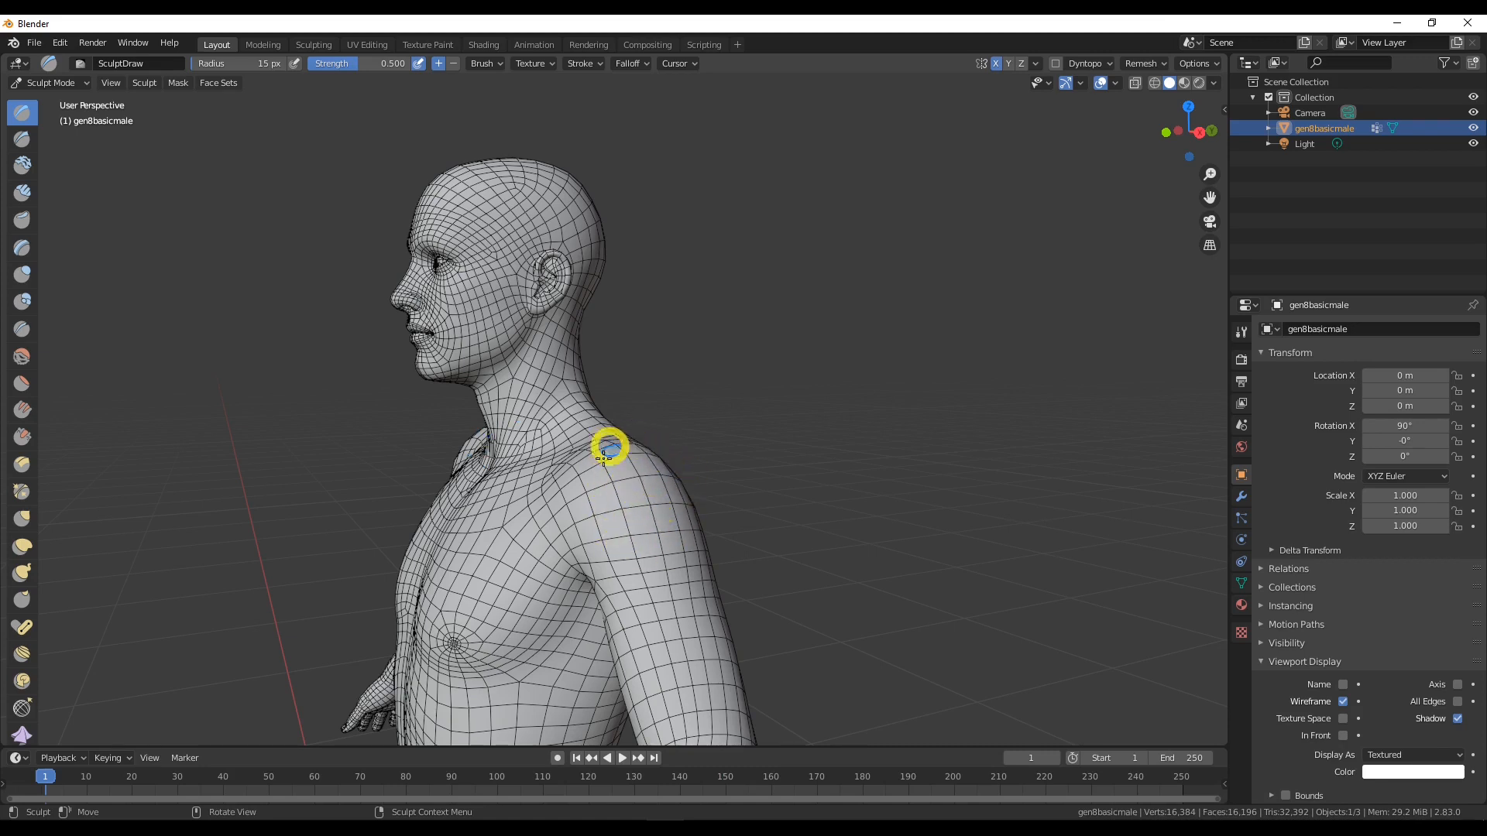
middle_click_drag(646, 502, 734, 427)
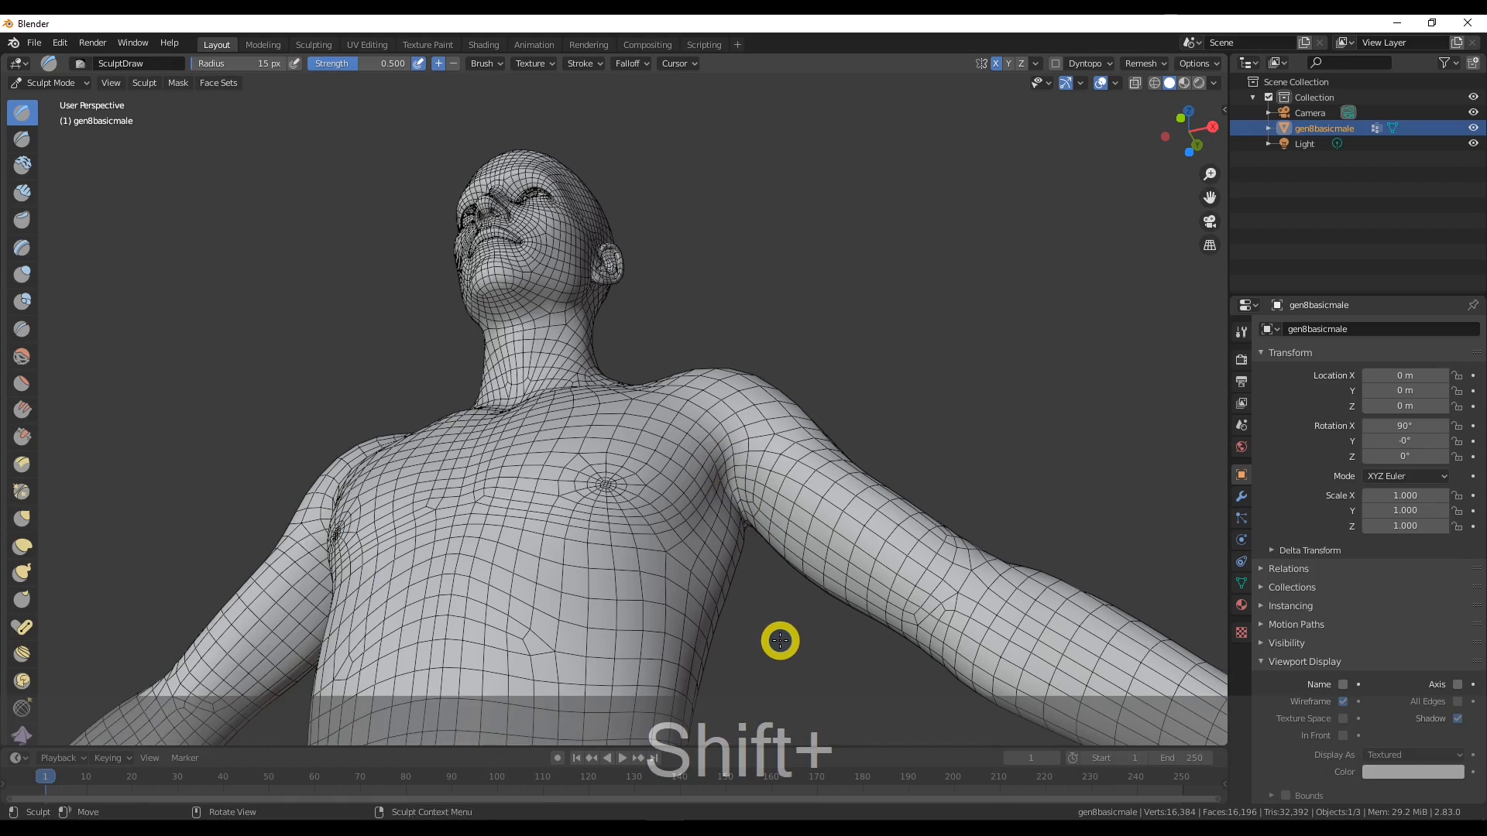
scroll(780, 641, "up", 1)
scroll(780, 641, "down", 5)
middle_click_drag(753, 571, 690, 660)
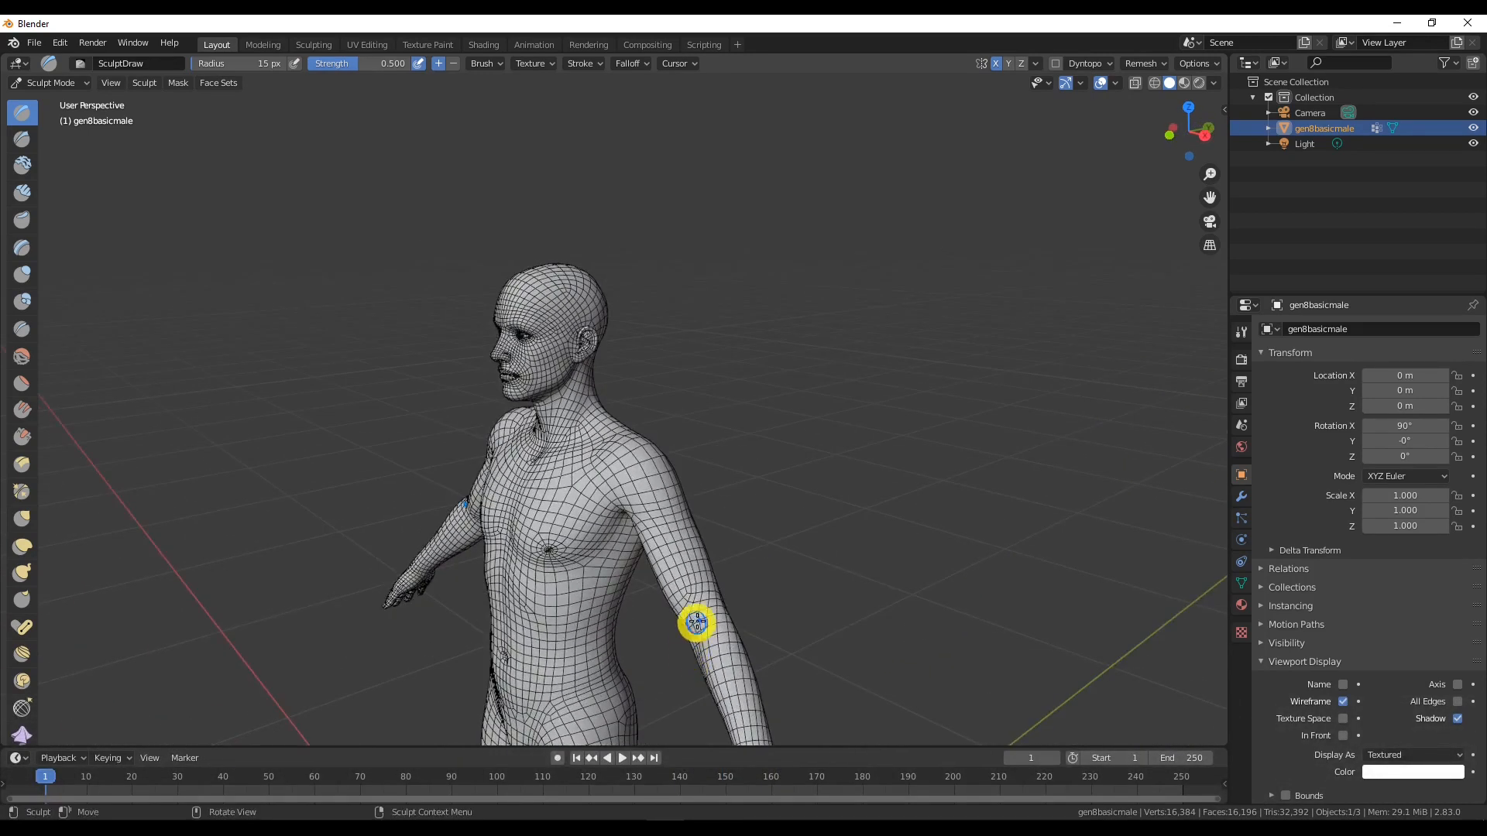
middle_click_drag(687, 618, 703, 122)
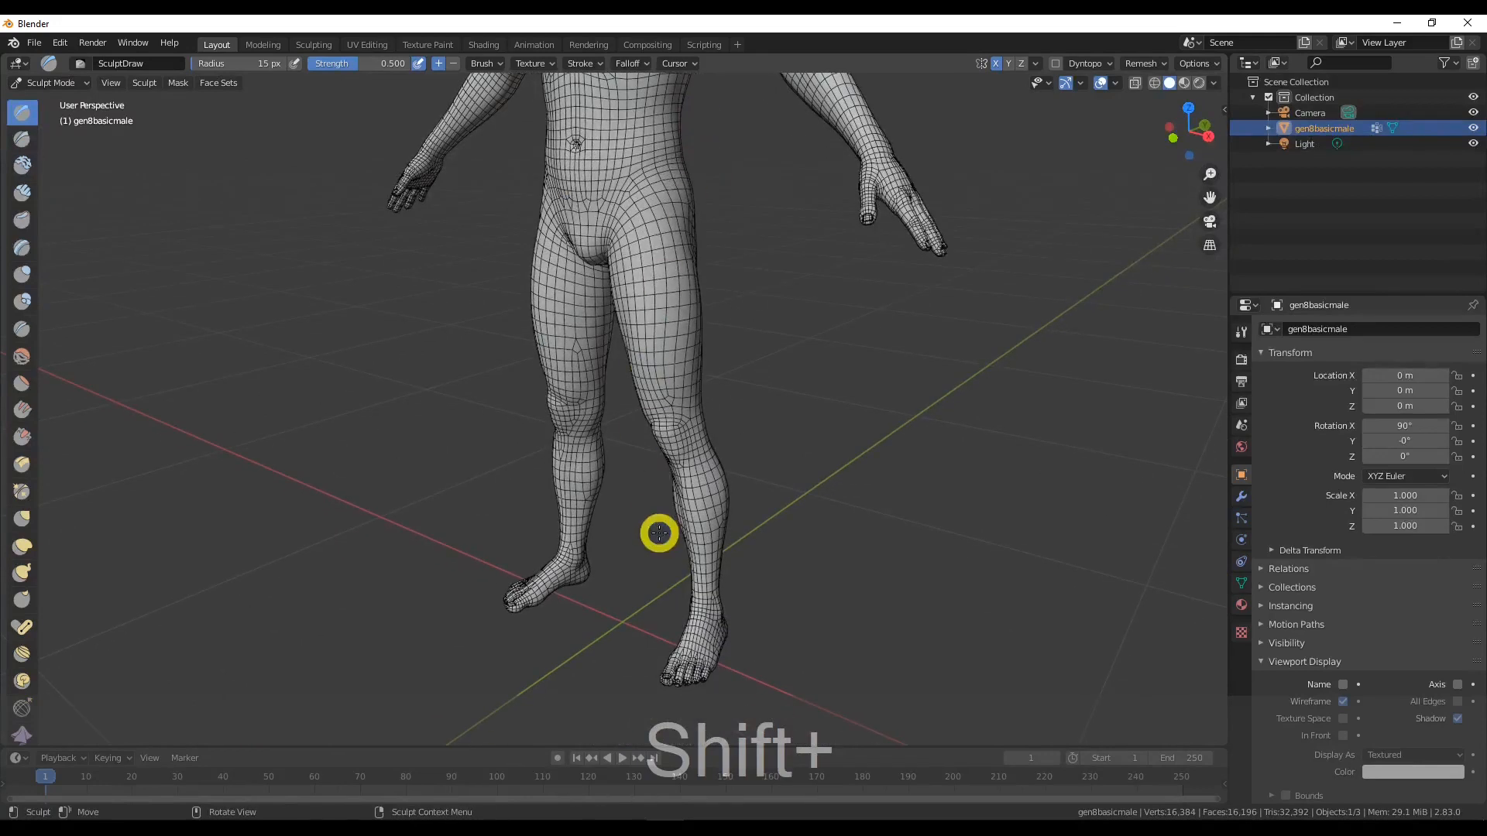
middle_click_drag(674, 431, 580, 435)
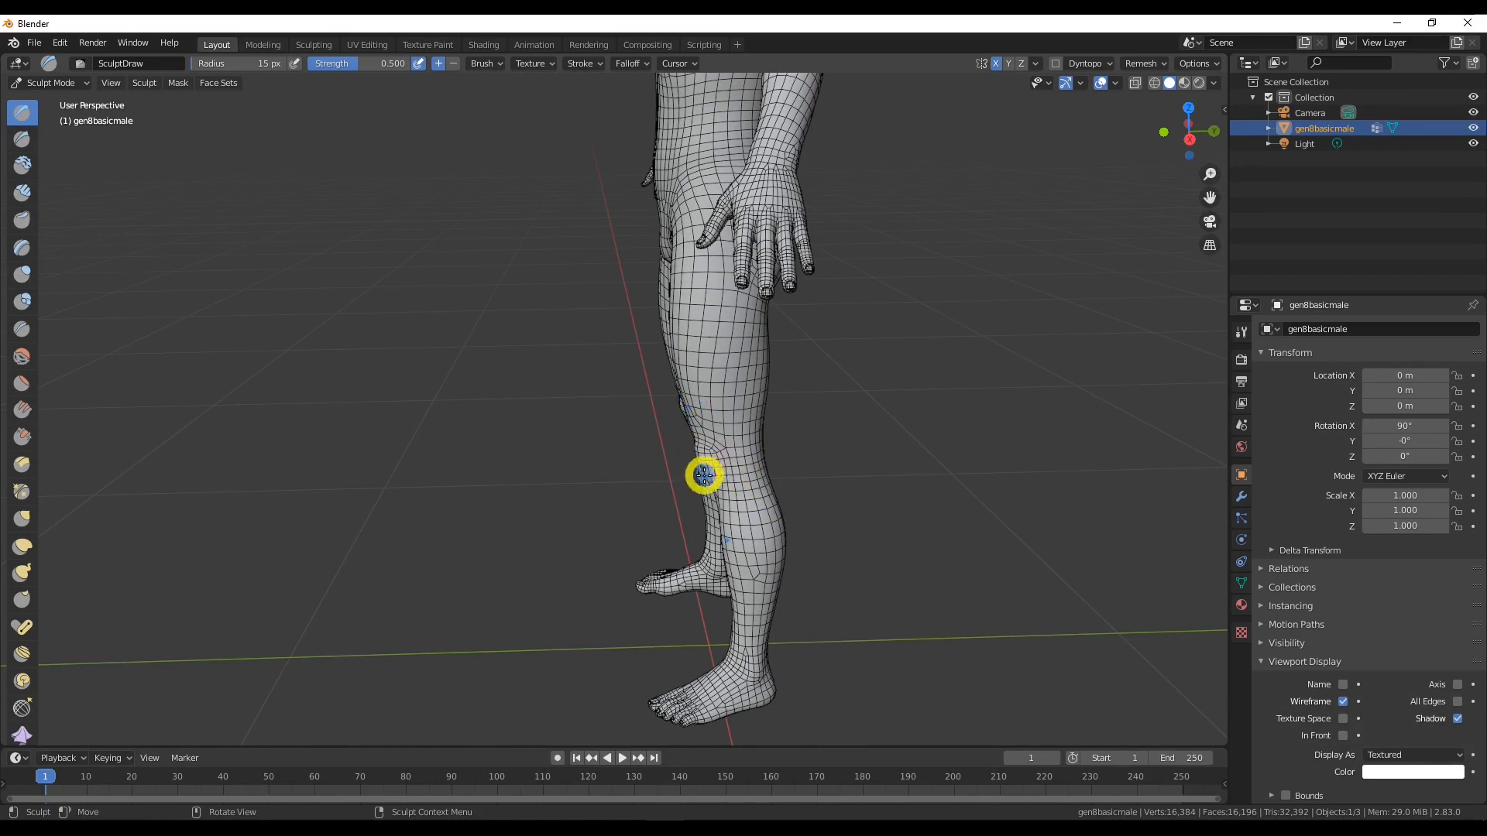
Step: Examine the mesh topology of the legs, hips, hand, torso and head from several angles and distances
middle_click_drag(733, 544, 735, 636)
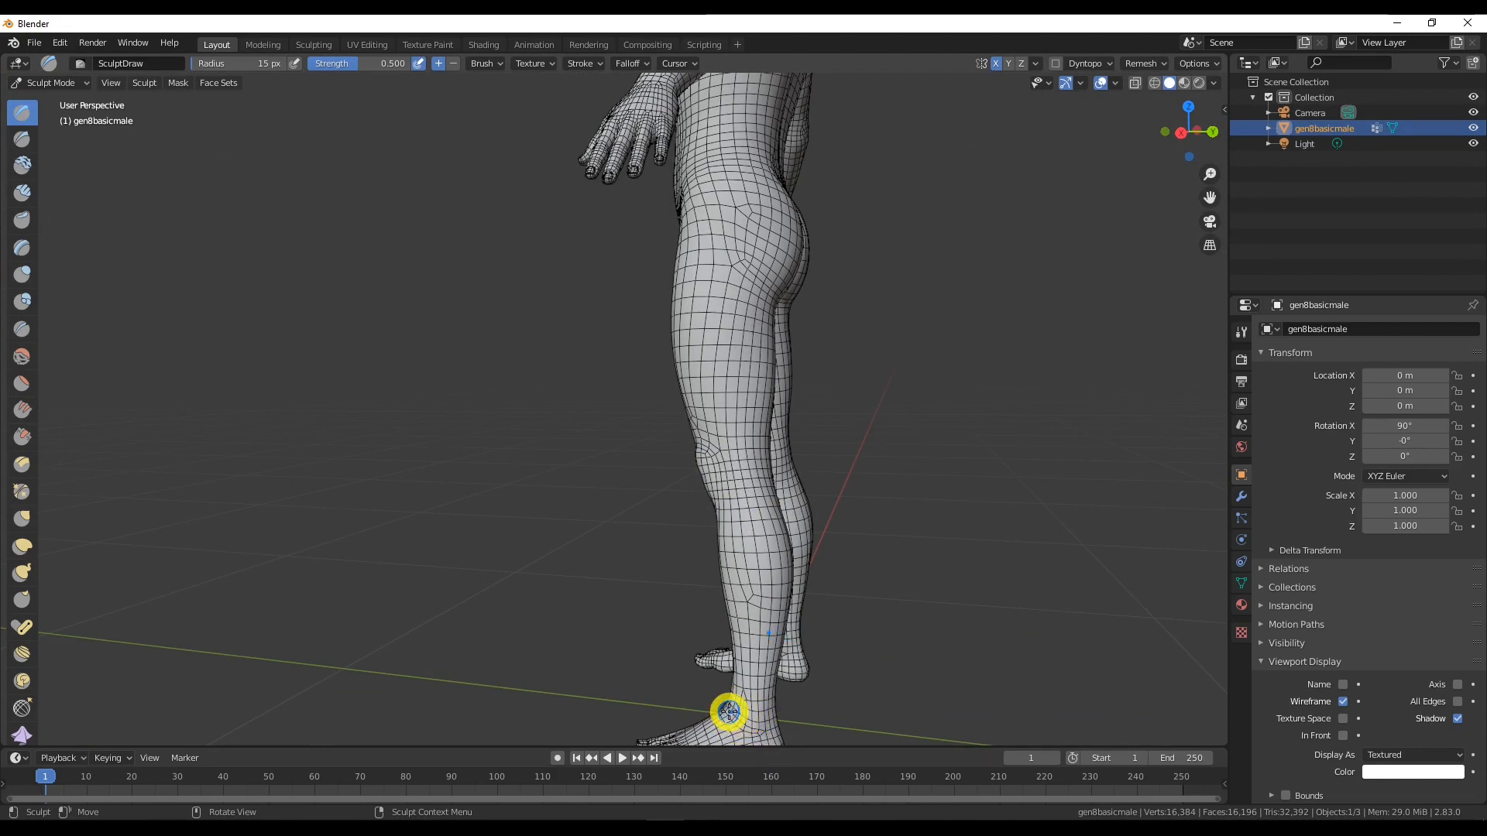
middle_click_drag(727, 700, 690, 481)
scroll(694, 472, "up", 5)
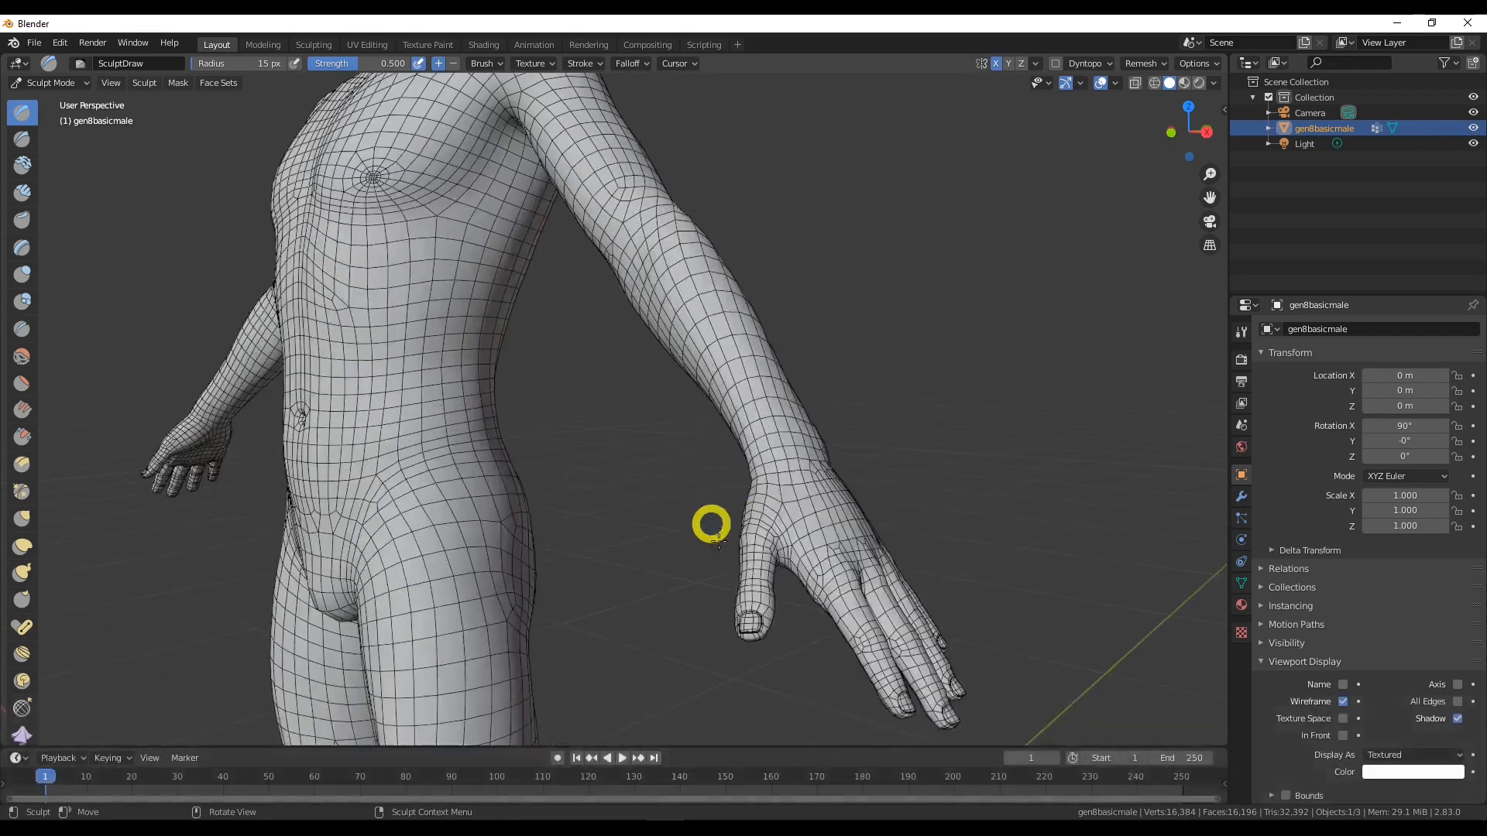
scroll(744, 588, "up", 2)
middle_click_drag(823, 667, 727, 518)
scroll(748, 549, "up", 3)
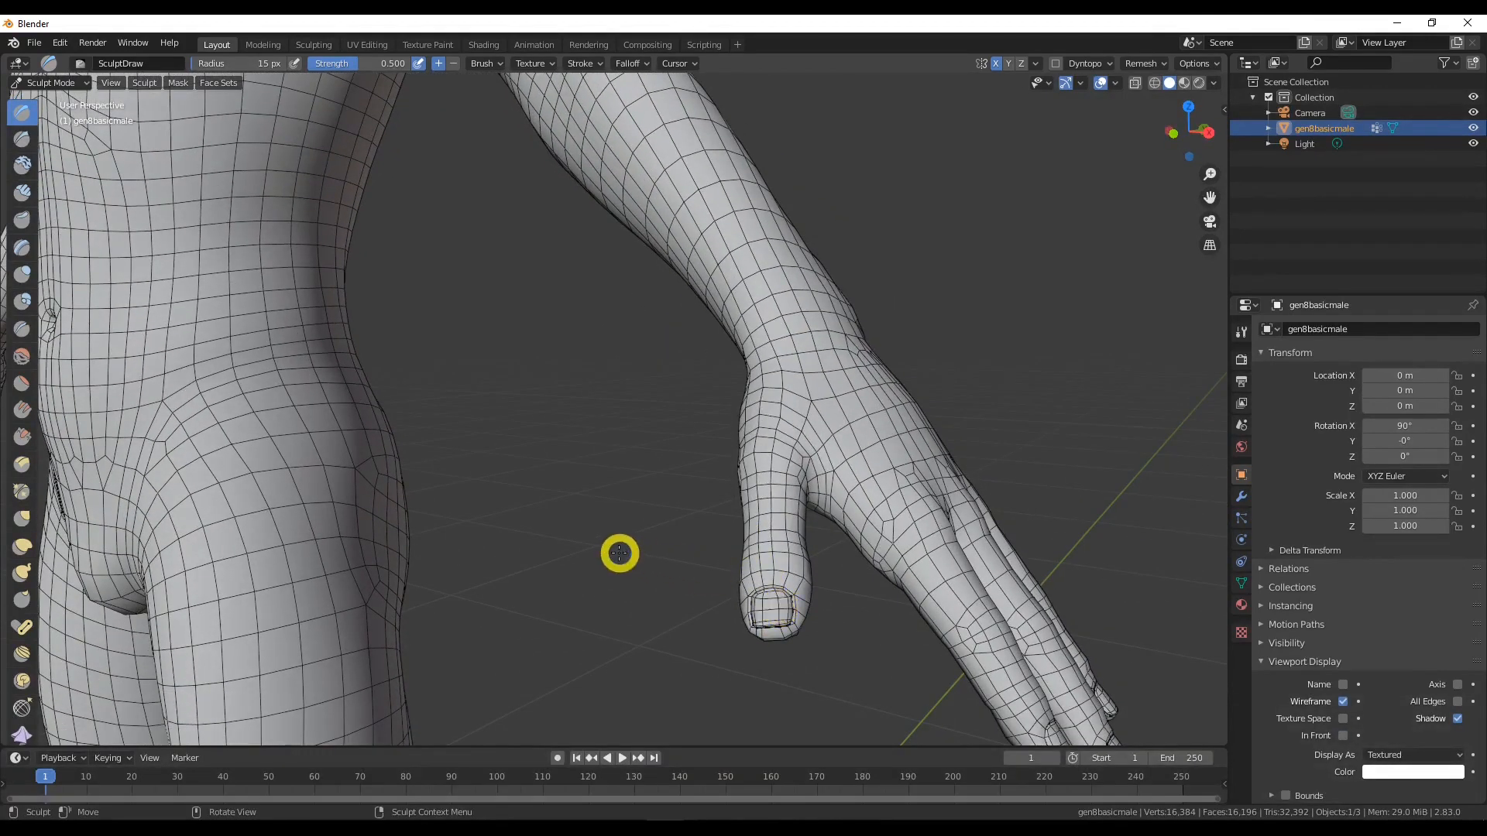
scroll(615, 511, "up", 2)
scroll(614, 511, "down", 5)
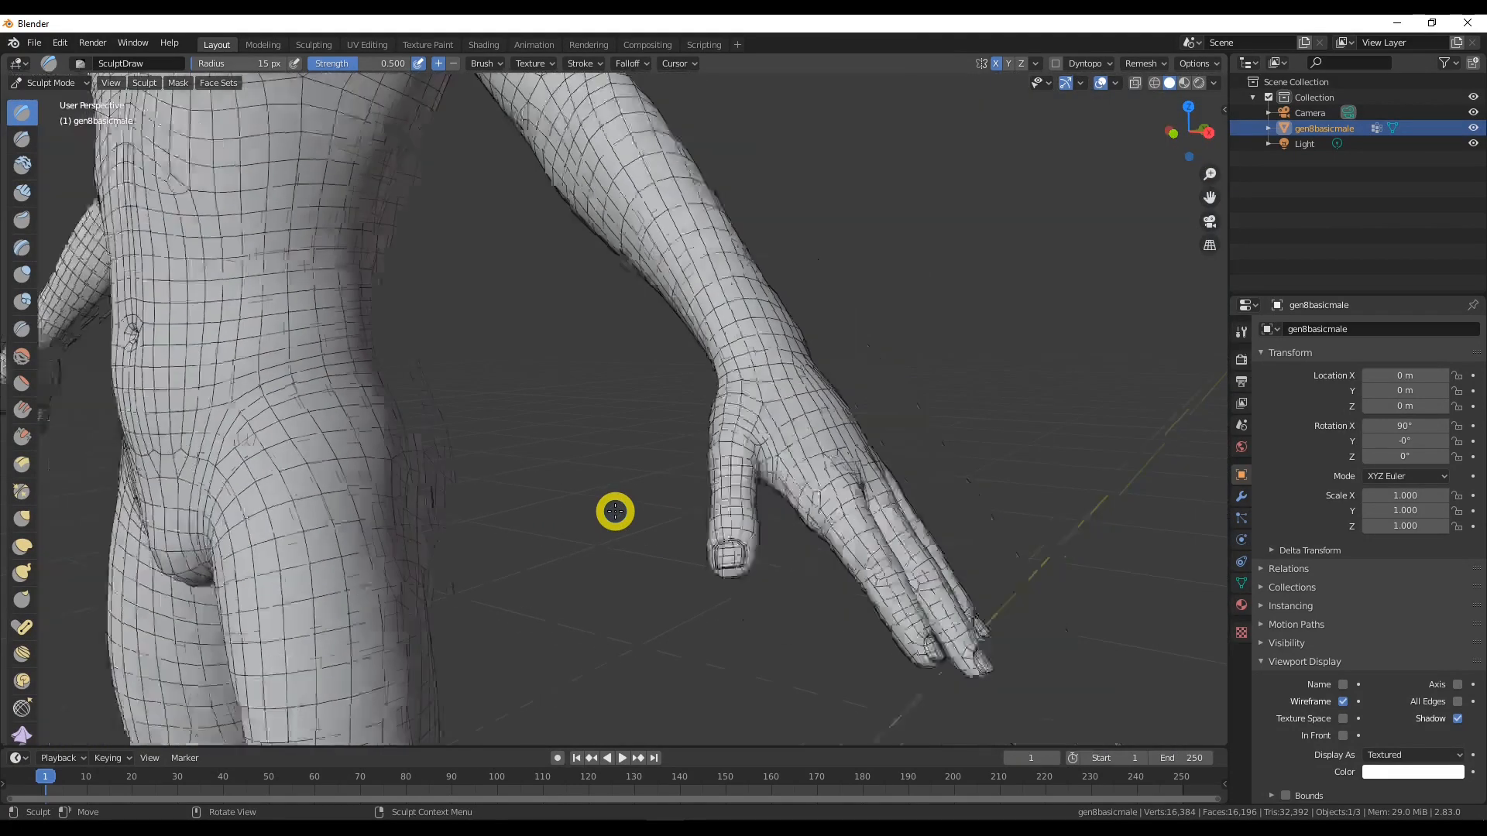
middle_click_drag(561, 439, 824, 767, "shift")
middle_click_drag(671, 203, 773, 309)
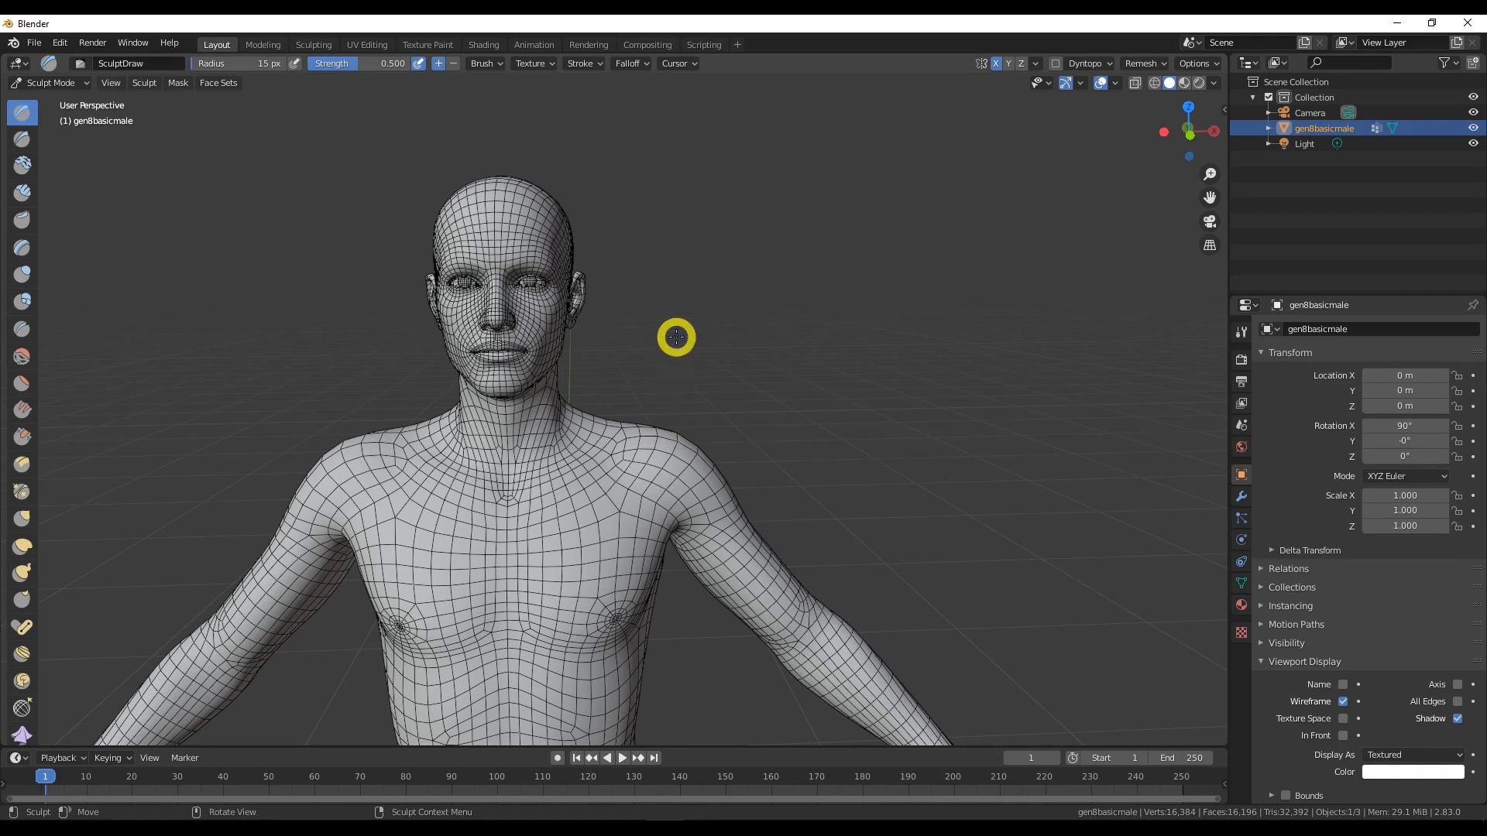
middle_click_drag(676, 337, 736, 346, "shift")
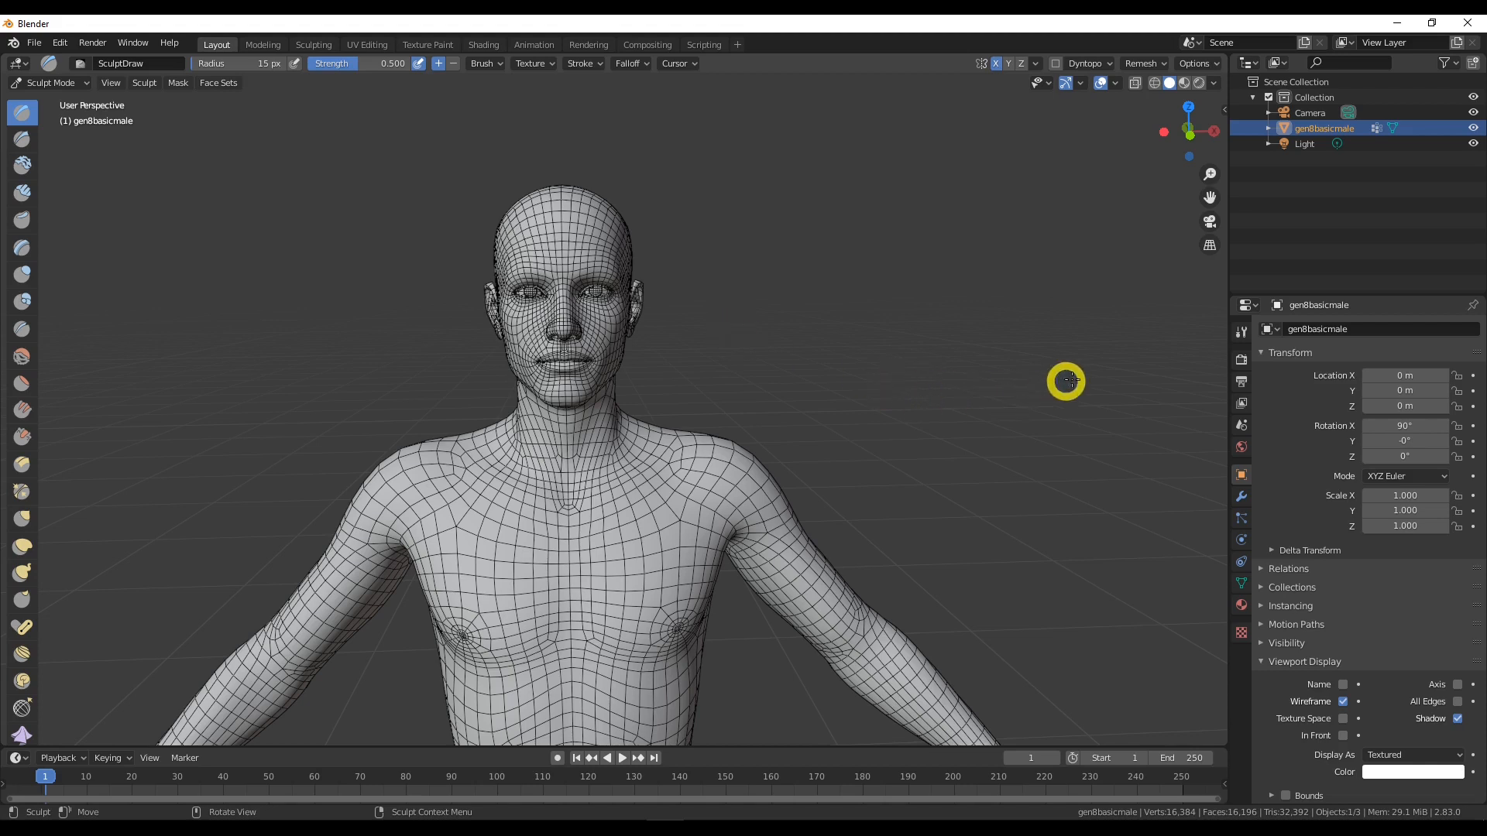
Step: Show the active Draw brush's settings in the properties editor, with the figure's head and shoulders in view
left_click(1243, 332)
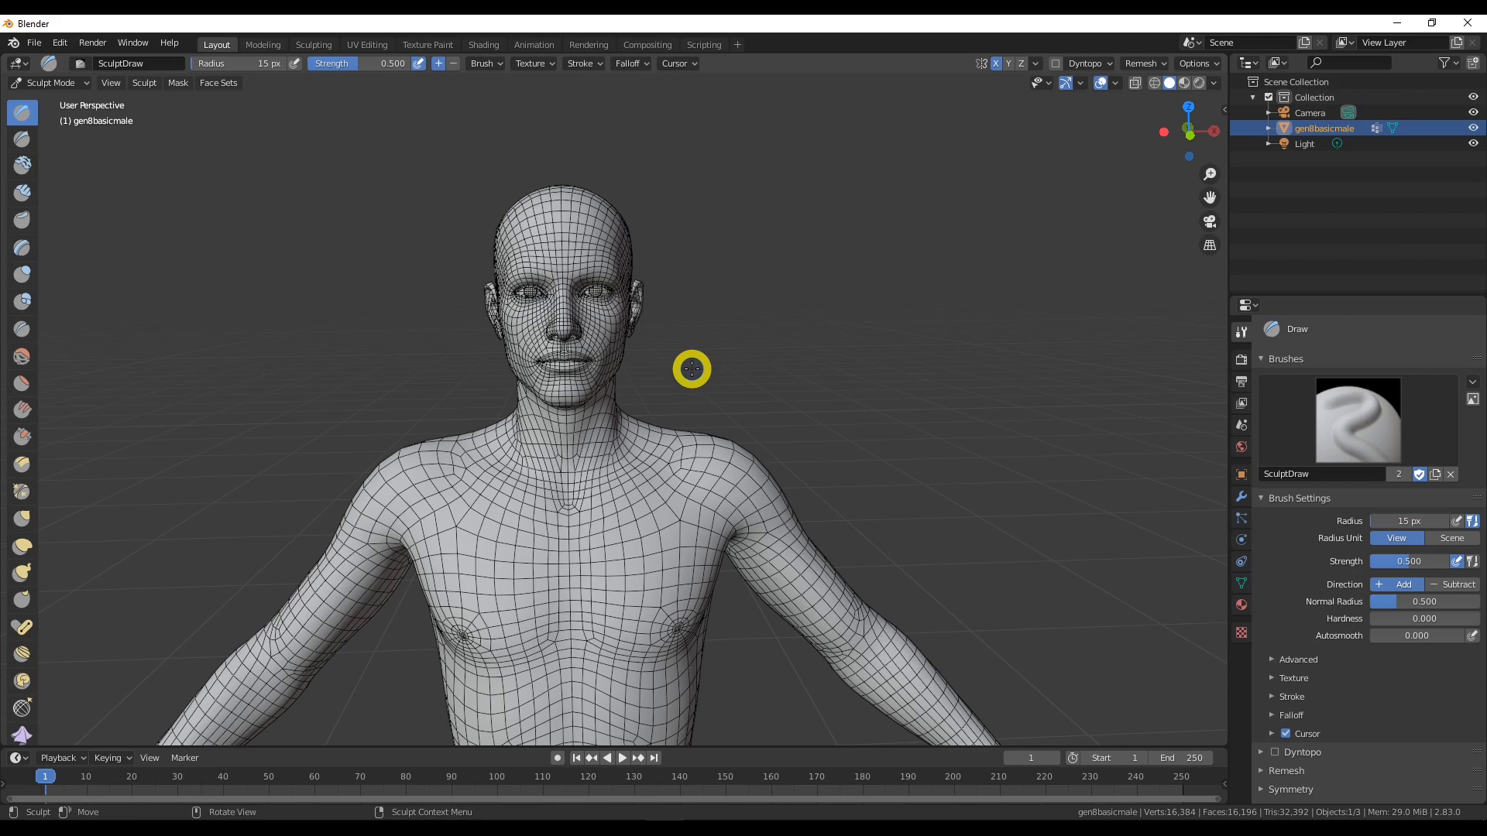
scroll(692, 368, "up", 3)
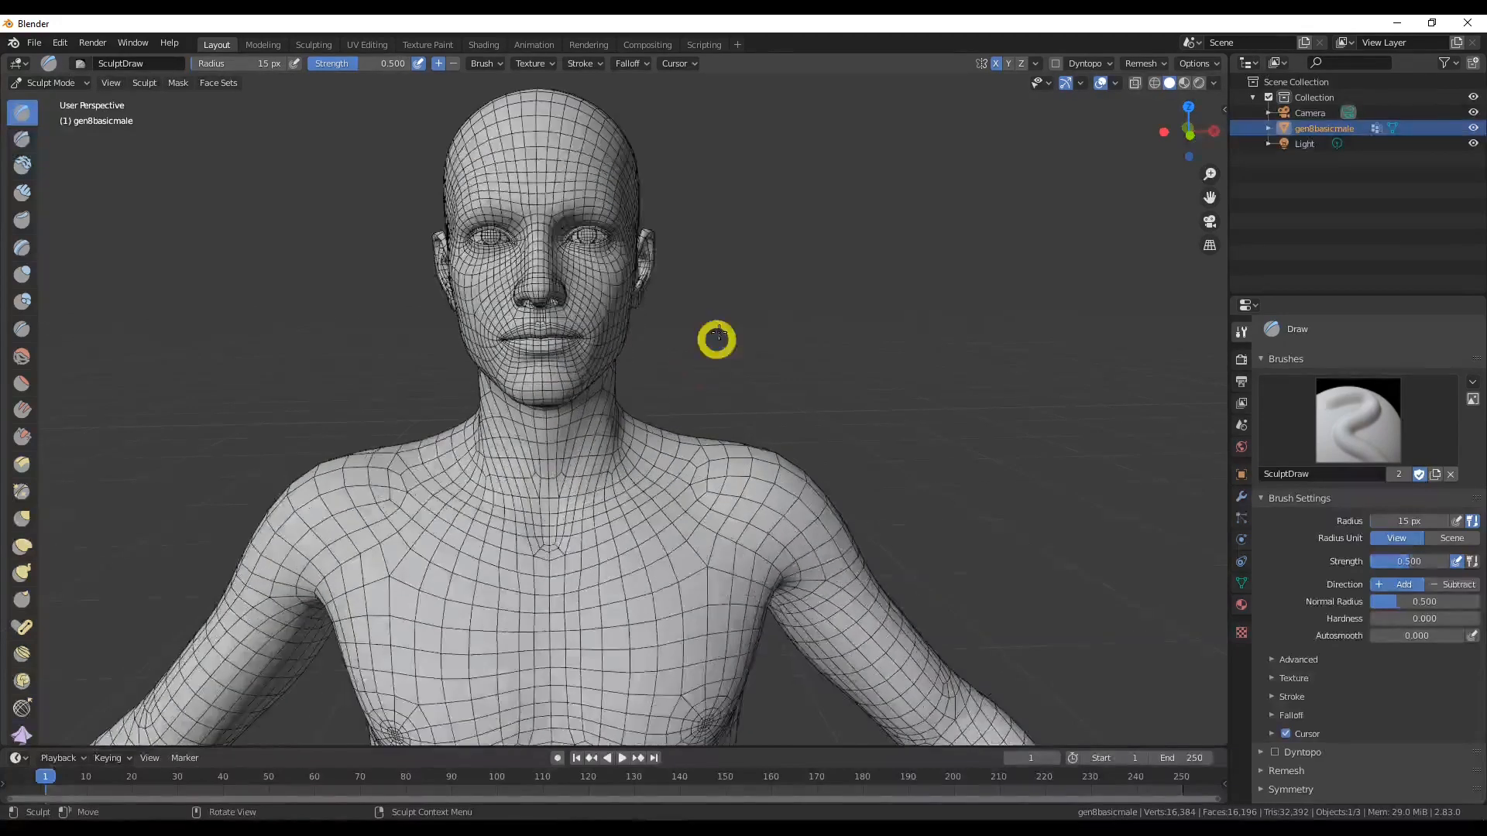
middle_click_drag(720, 314, 844, 405, "shift")
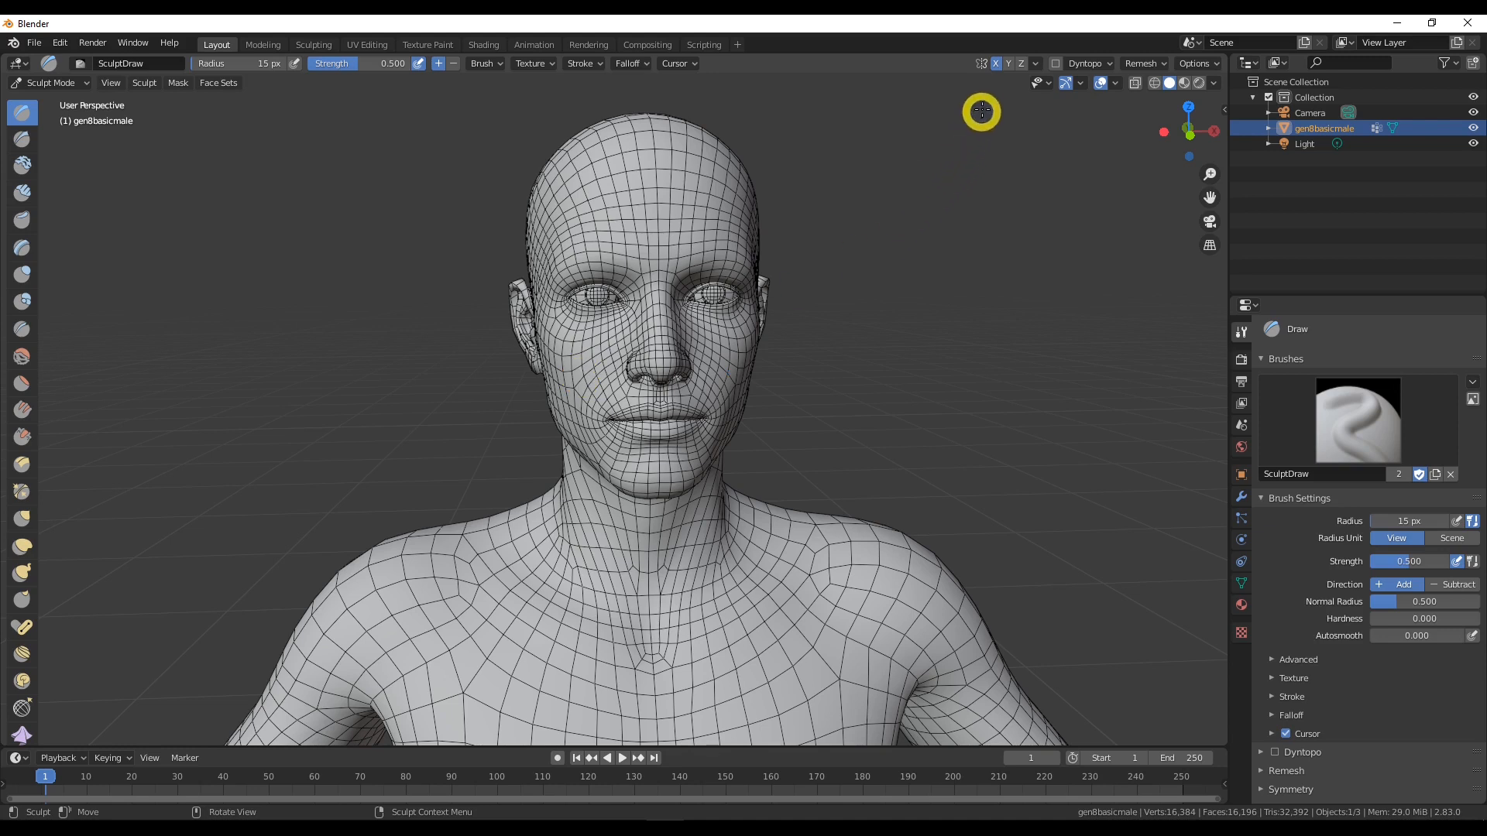
Step: Turn X-axis sculpt symmetry off and back on
left_click(996, 69)
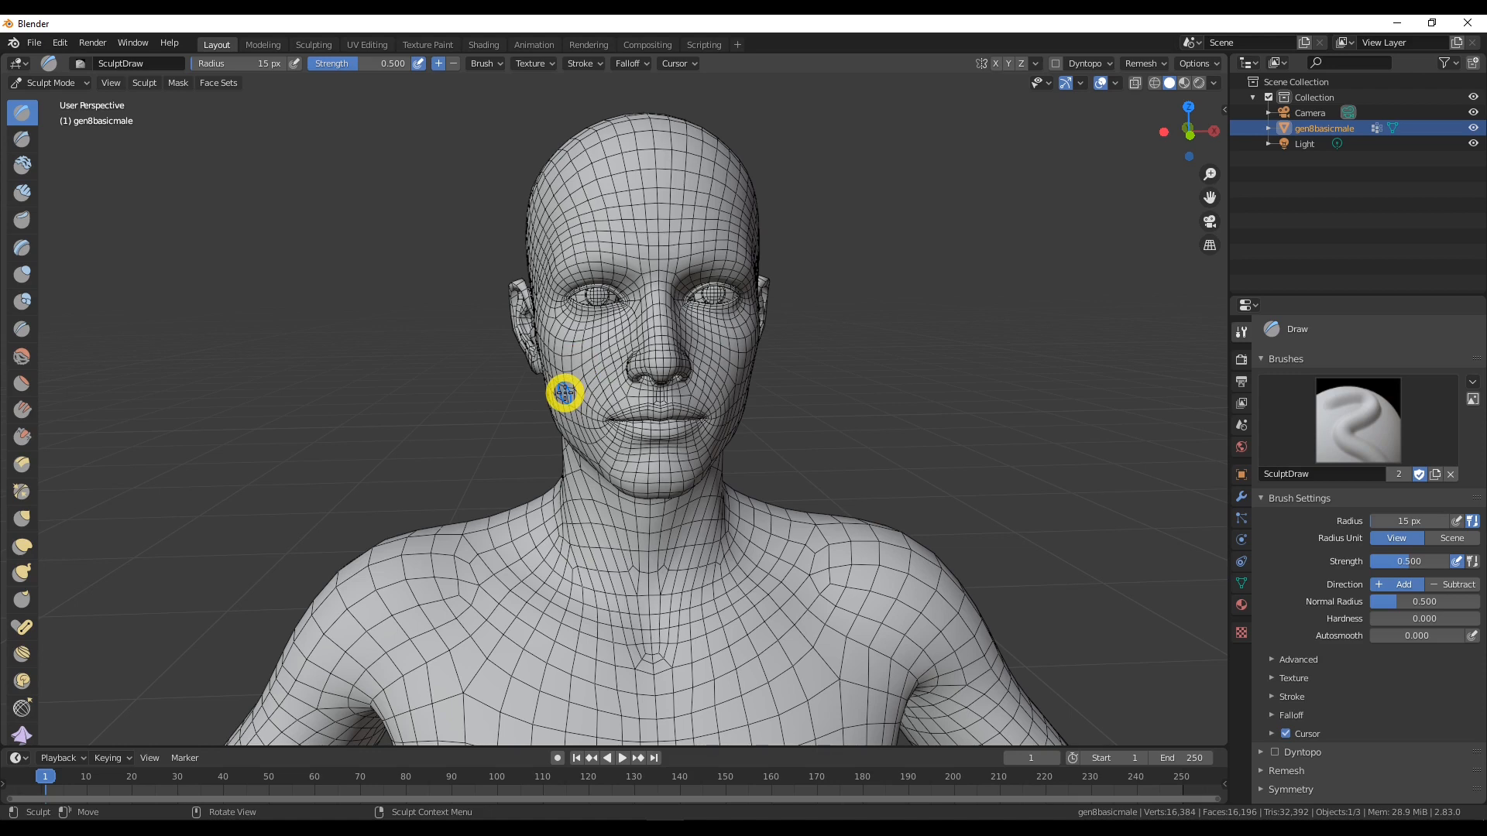
left_click(996, 65)
middle_click_drag(935, 382, 922, 383)
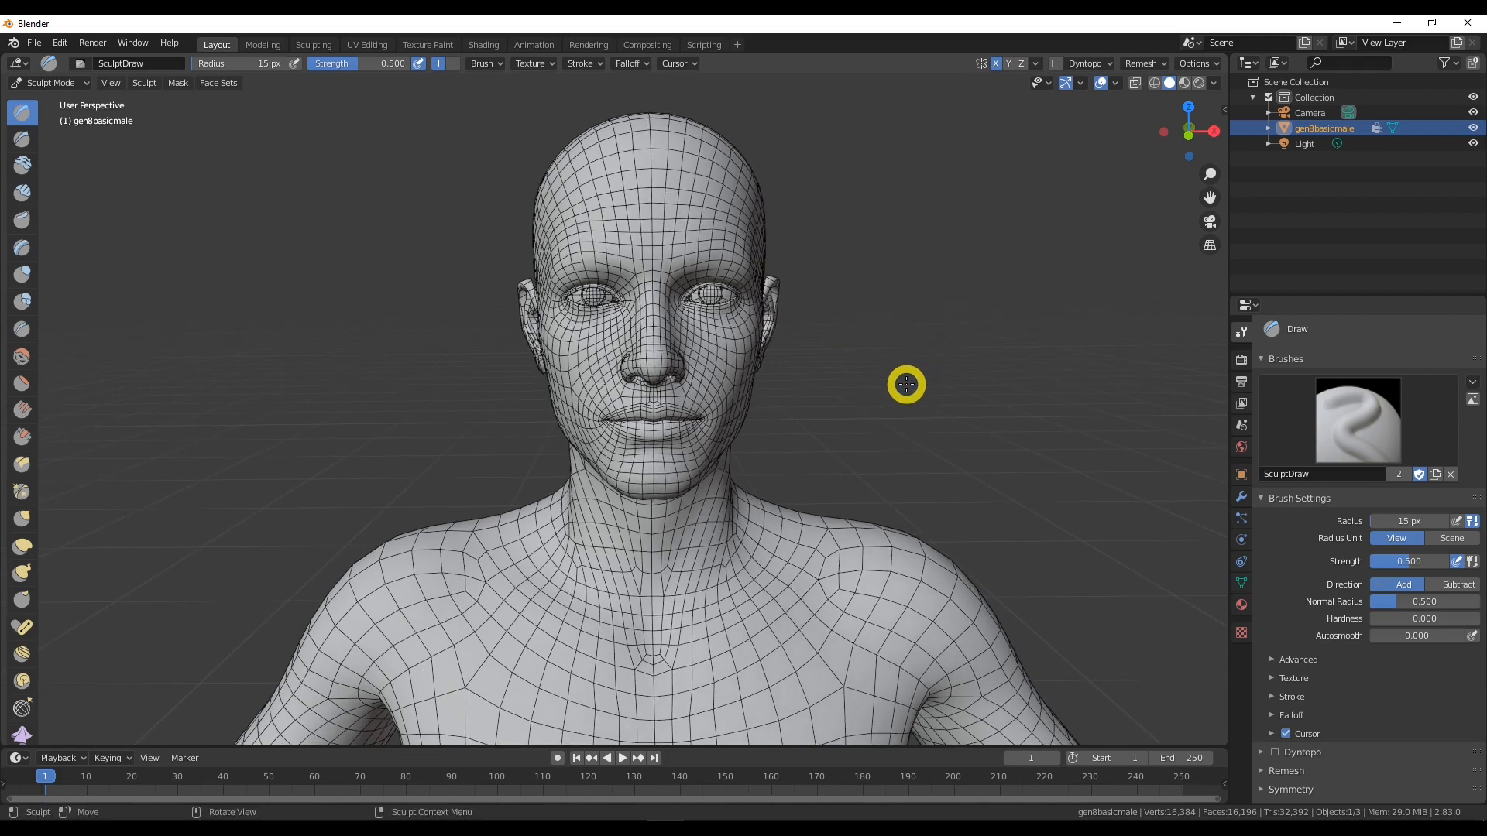
Step: Sculpt and smooth the face's jaw, cheeks and brow symmetrically with the Draw brush at strength 0.411
scroll(903, 383, "up", 1)
scroll(906, 384, "down", 1)
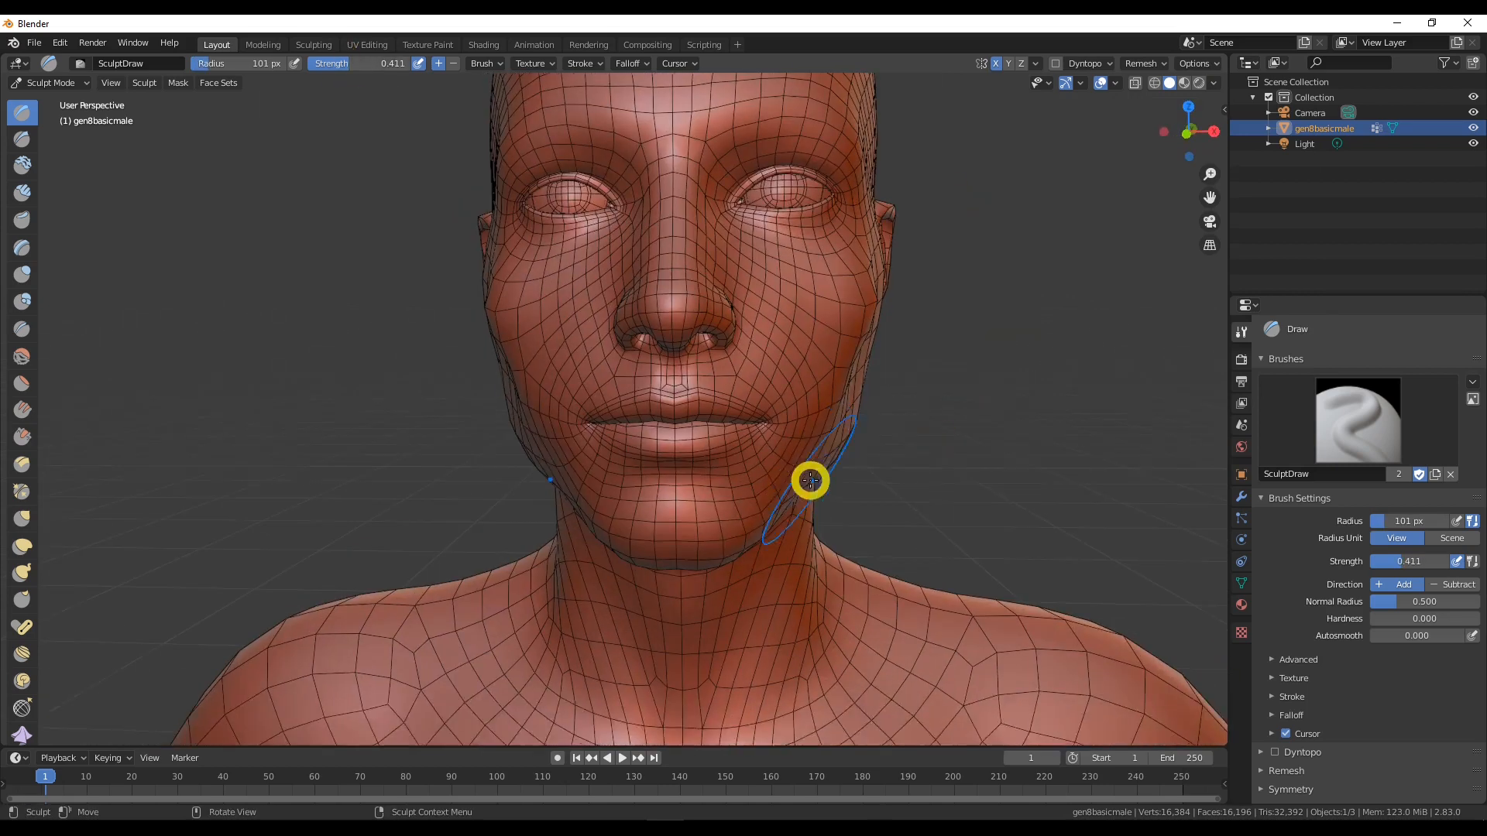
left_click(593, 525, "ctrl+shift")
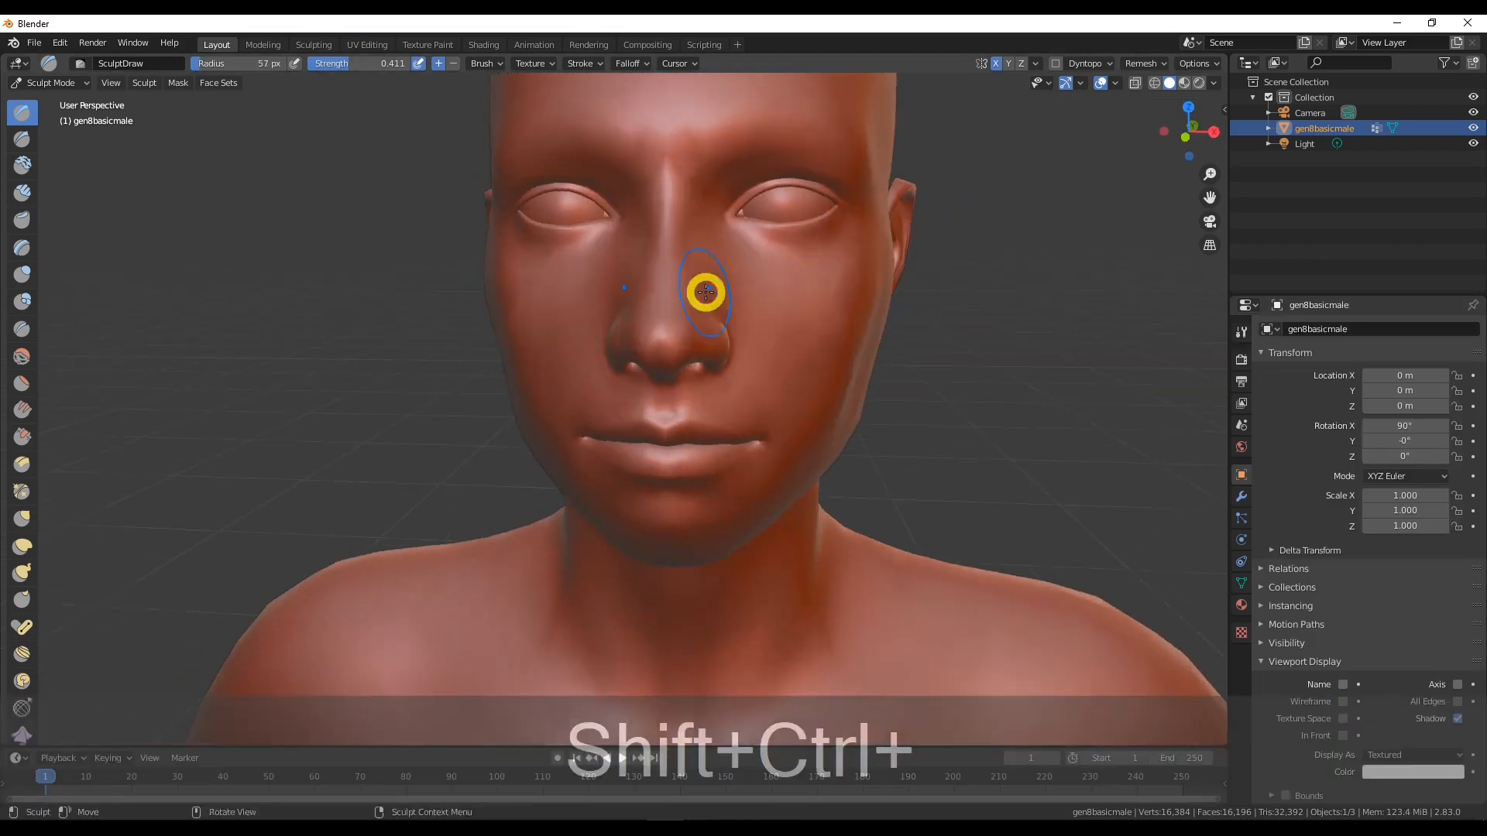
double_click(862, 285)
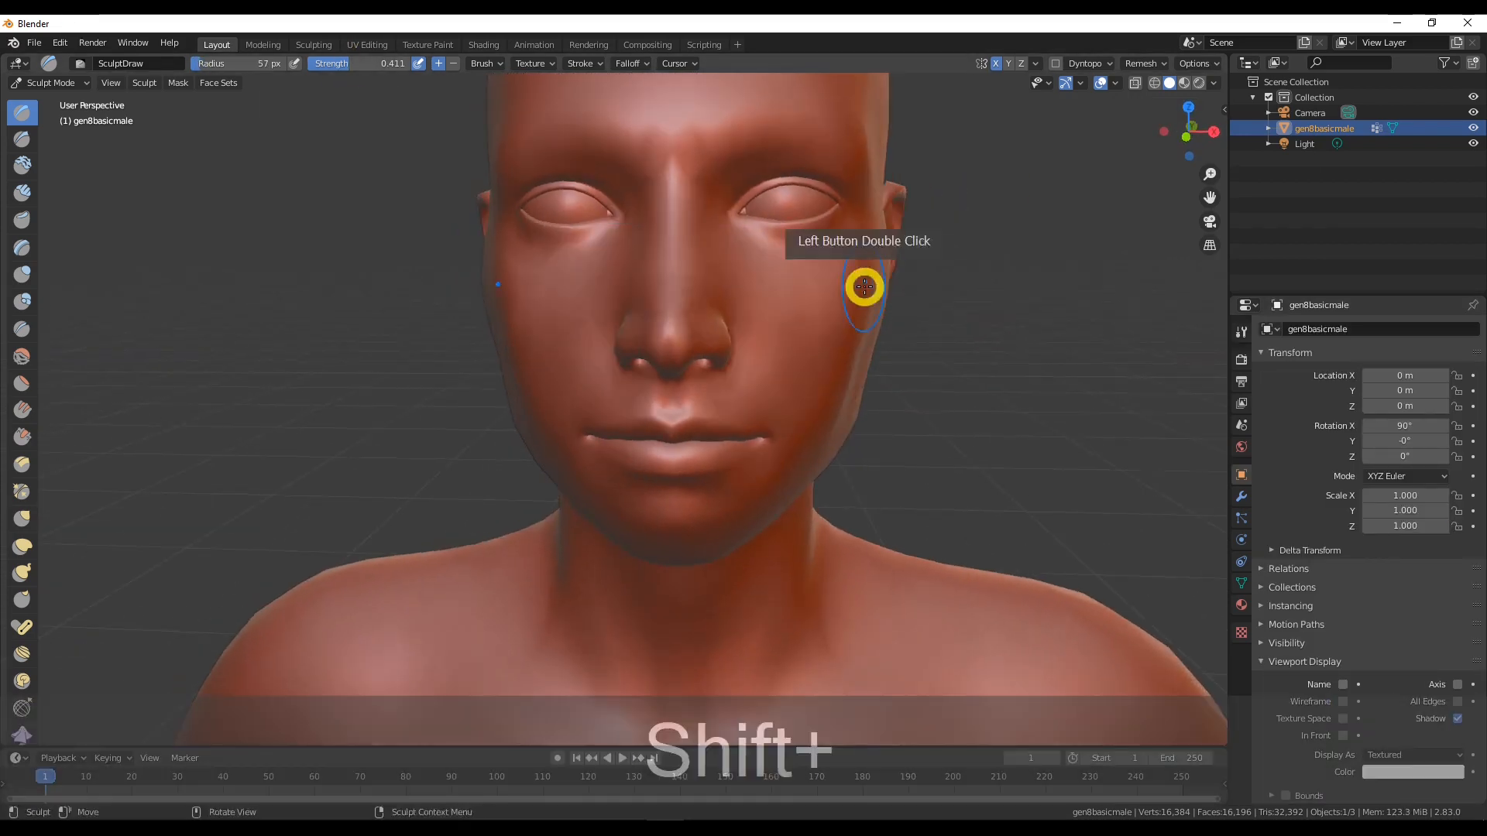
left_click(672, 137)
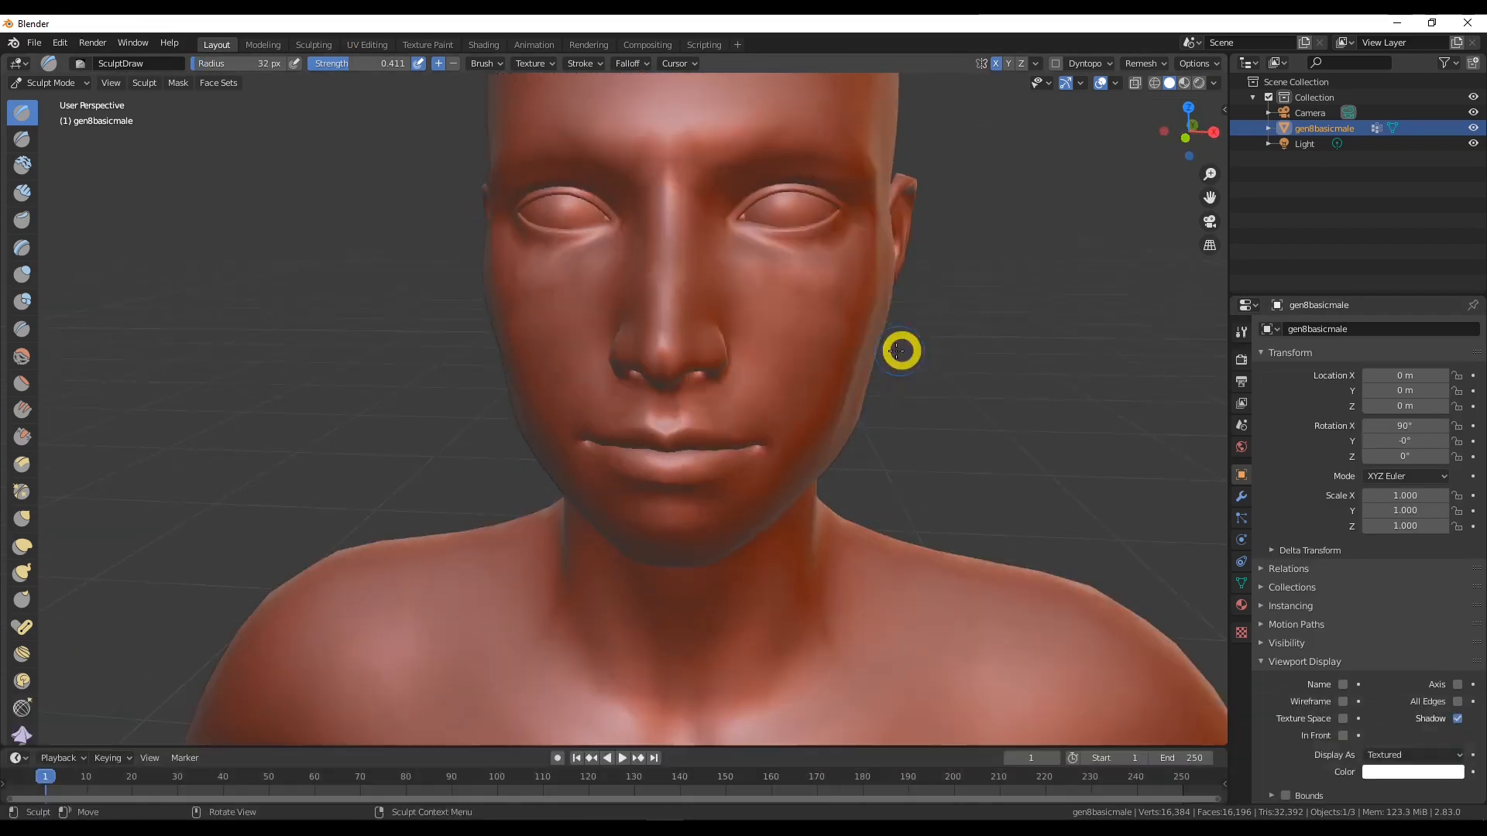
scroll(903, 348, "down", 3)
middle_click_drag(903, 348, 1093, 296)
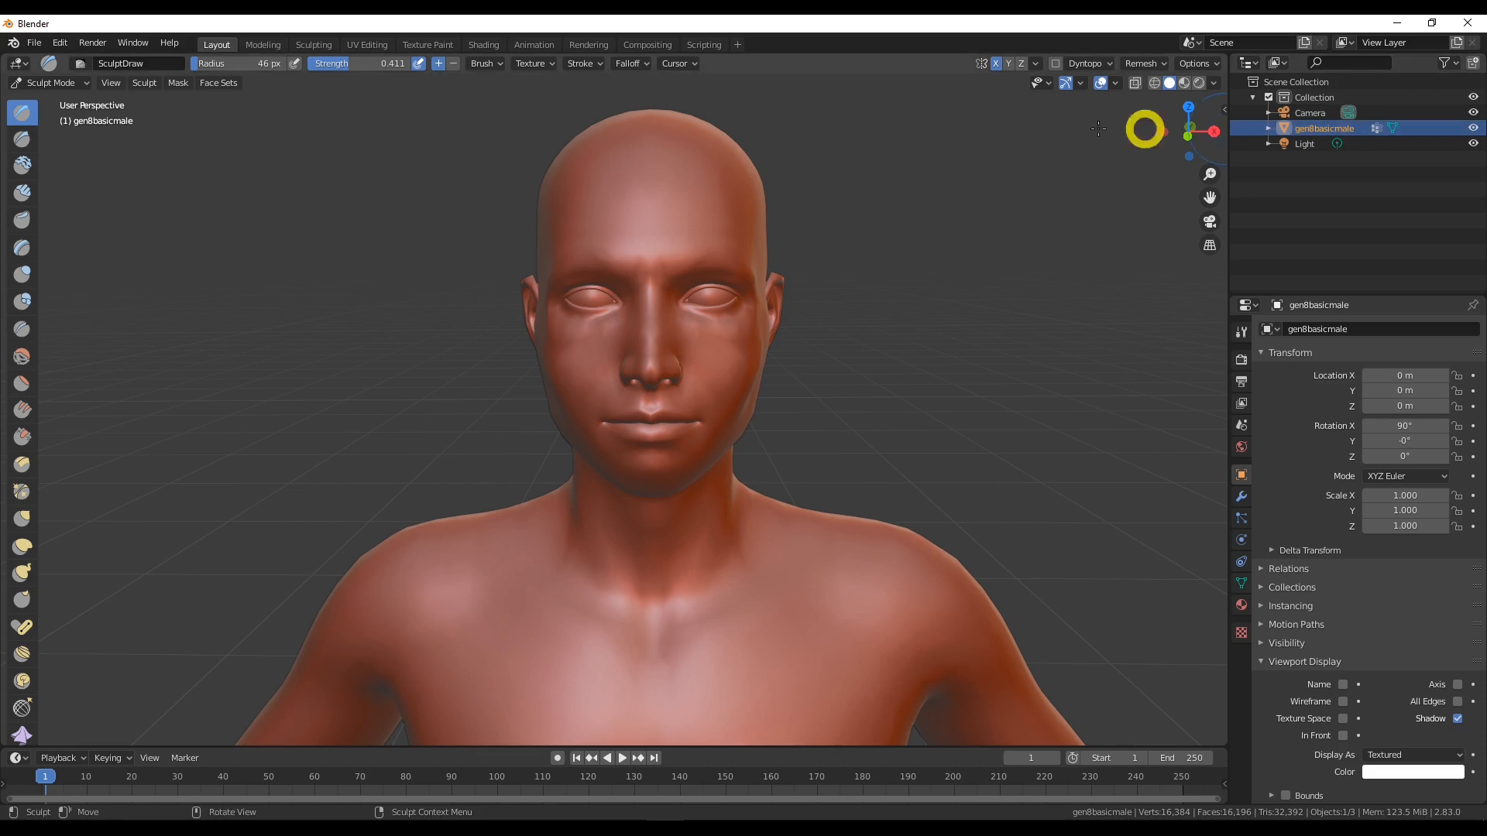
Step: Set up a Wavefront OBJ export named gen8malefacemorph3.obj in the D:\Documents\BLENDER folder
left_click(35, 45)
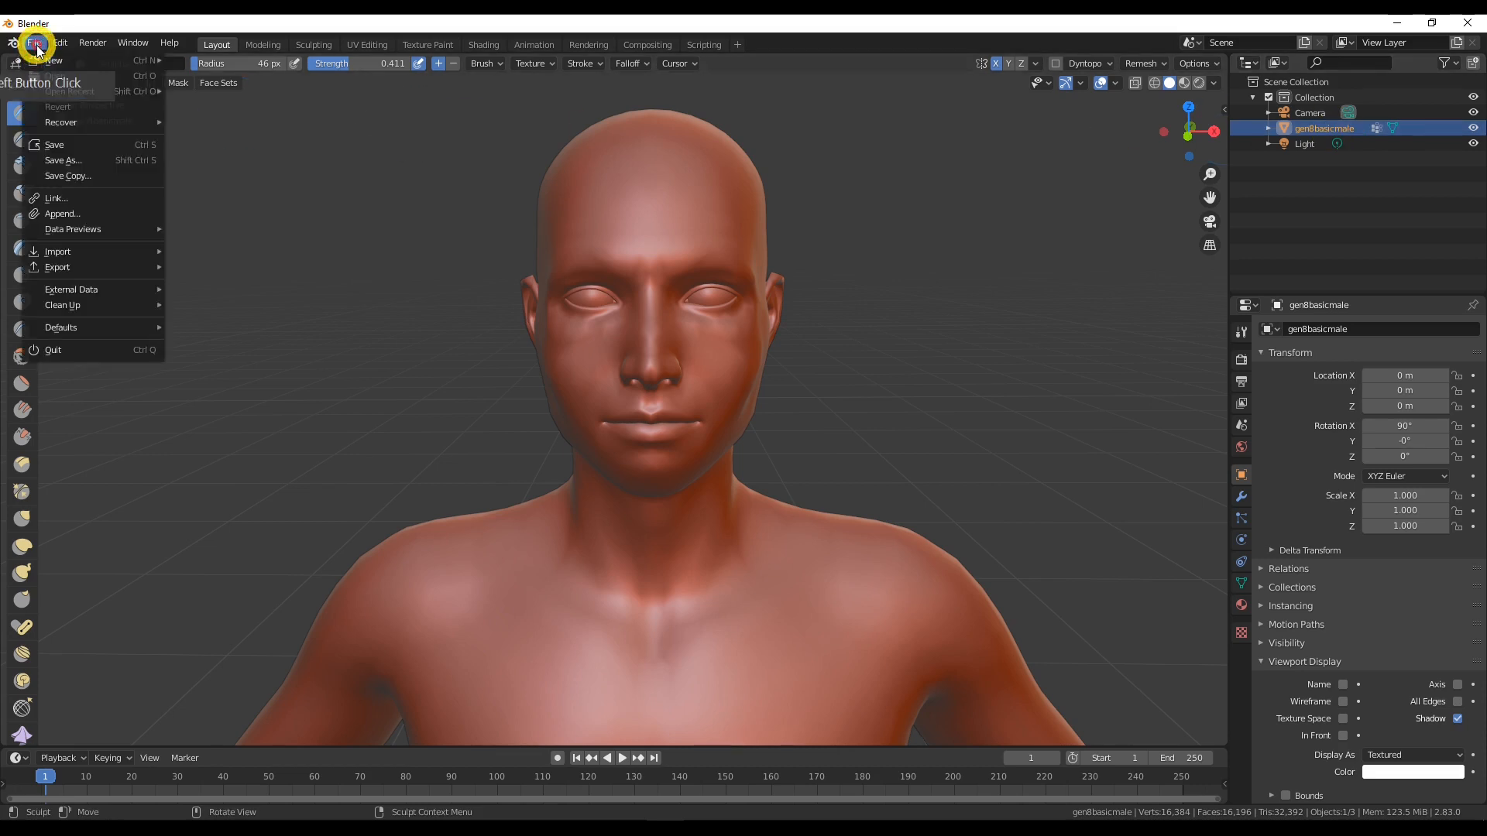
left_click(99, 266)
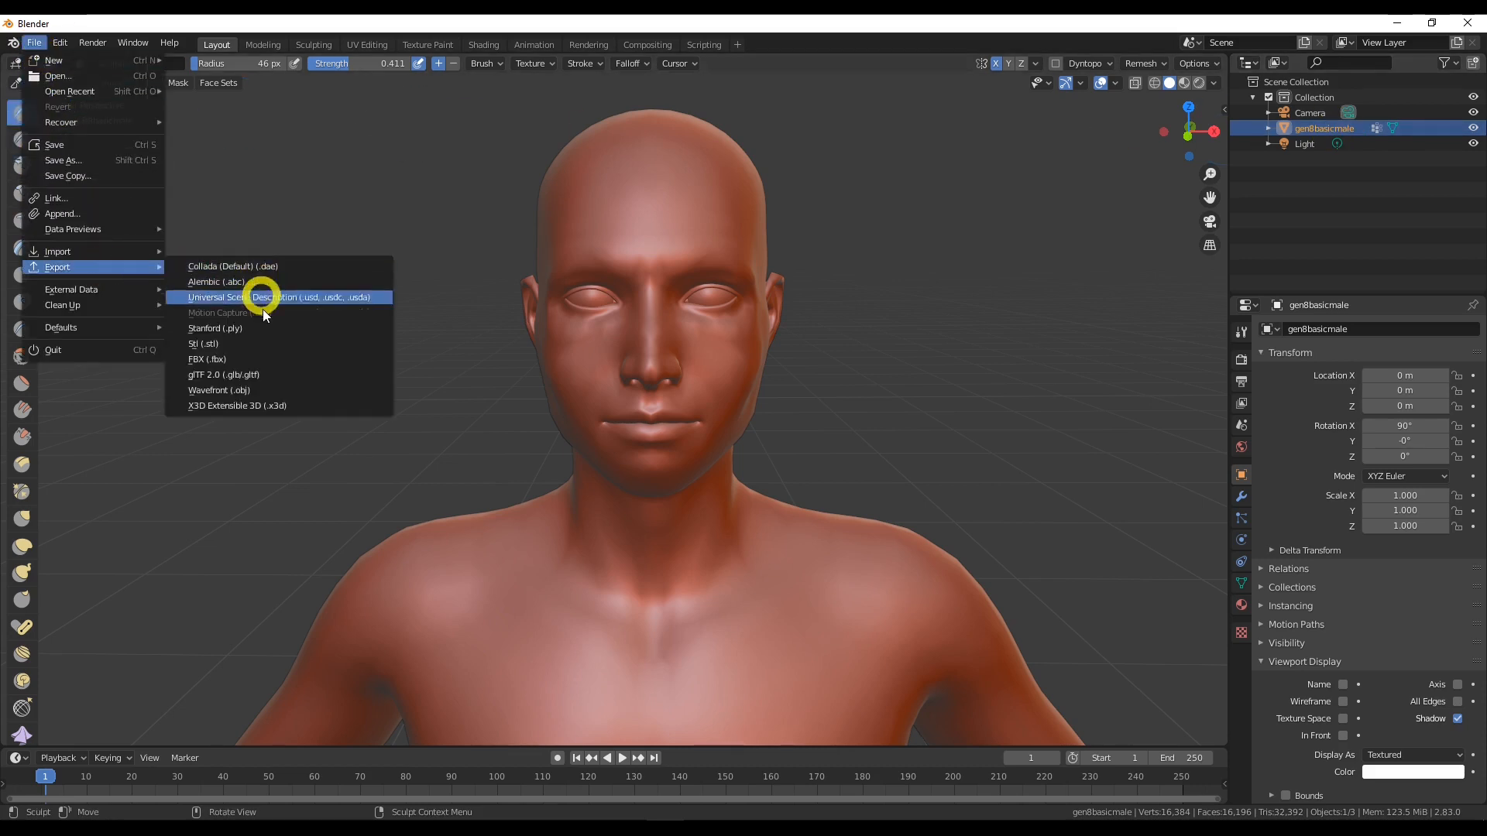
left_click(266, 390)
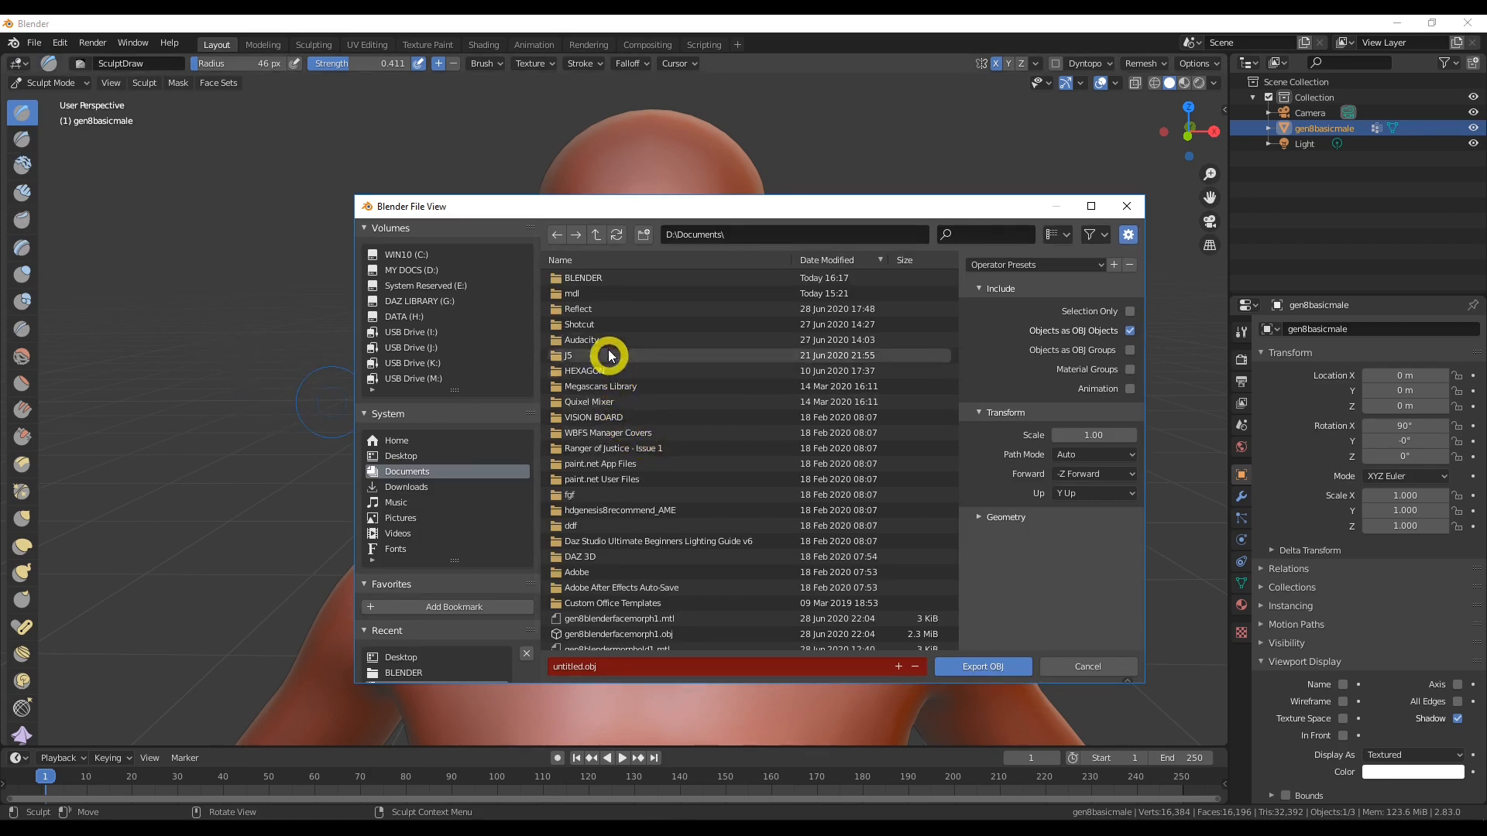
double_click(611, 285)
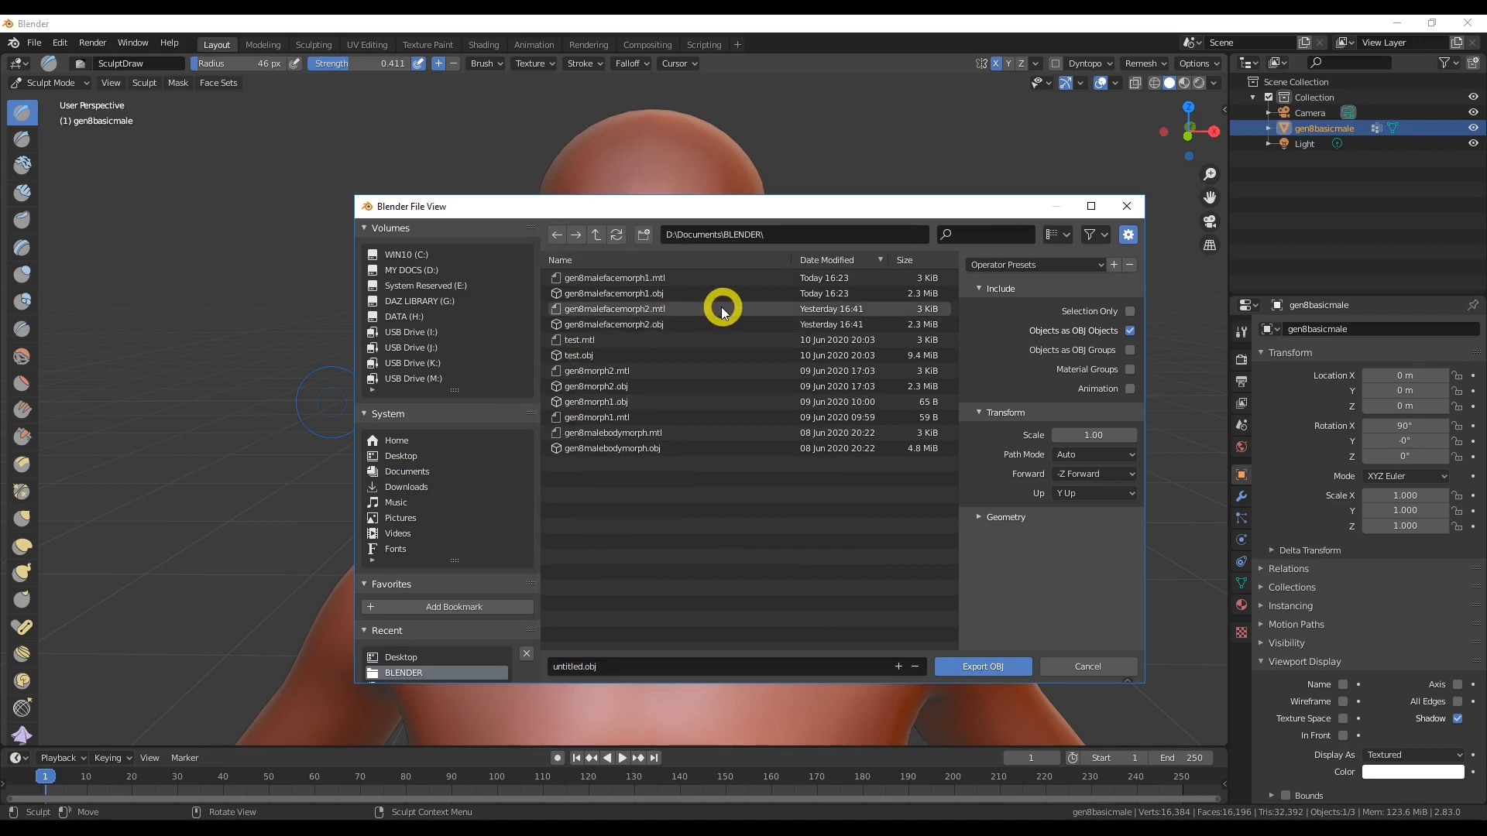
left_click(598, 322)
left_click(689, 668)
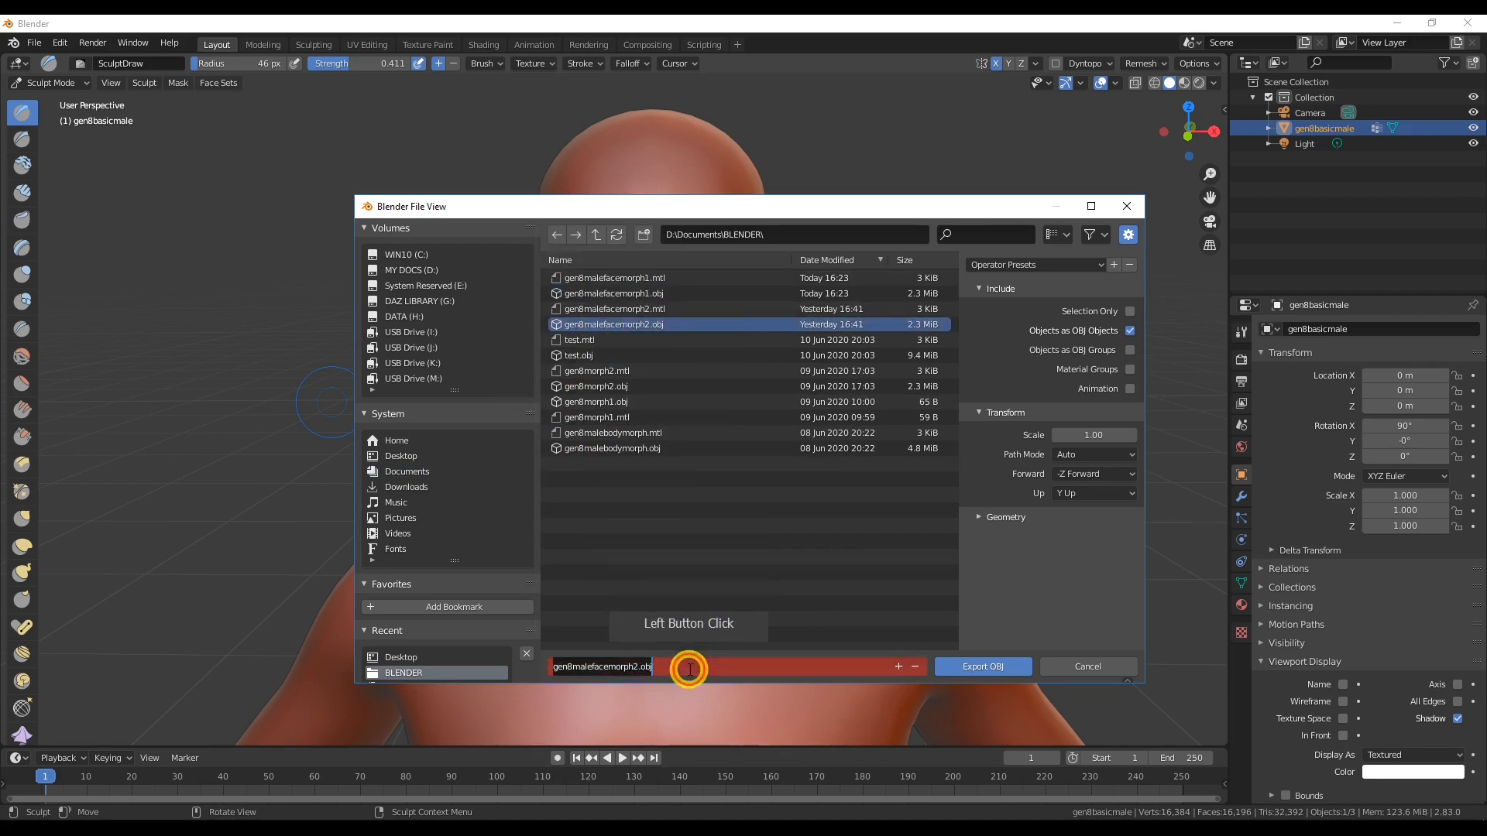
left_click(639, 668)
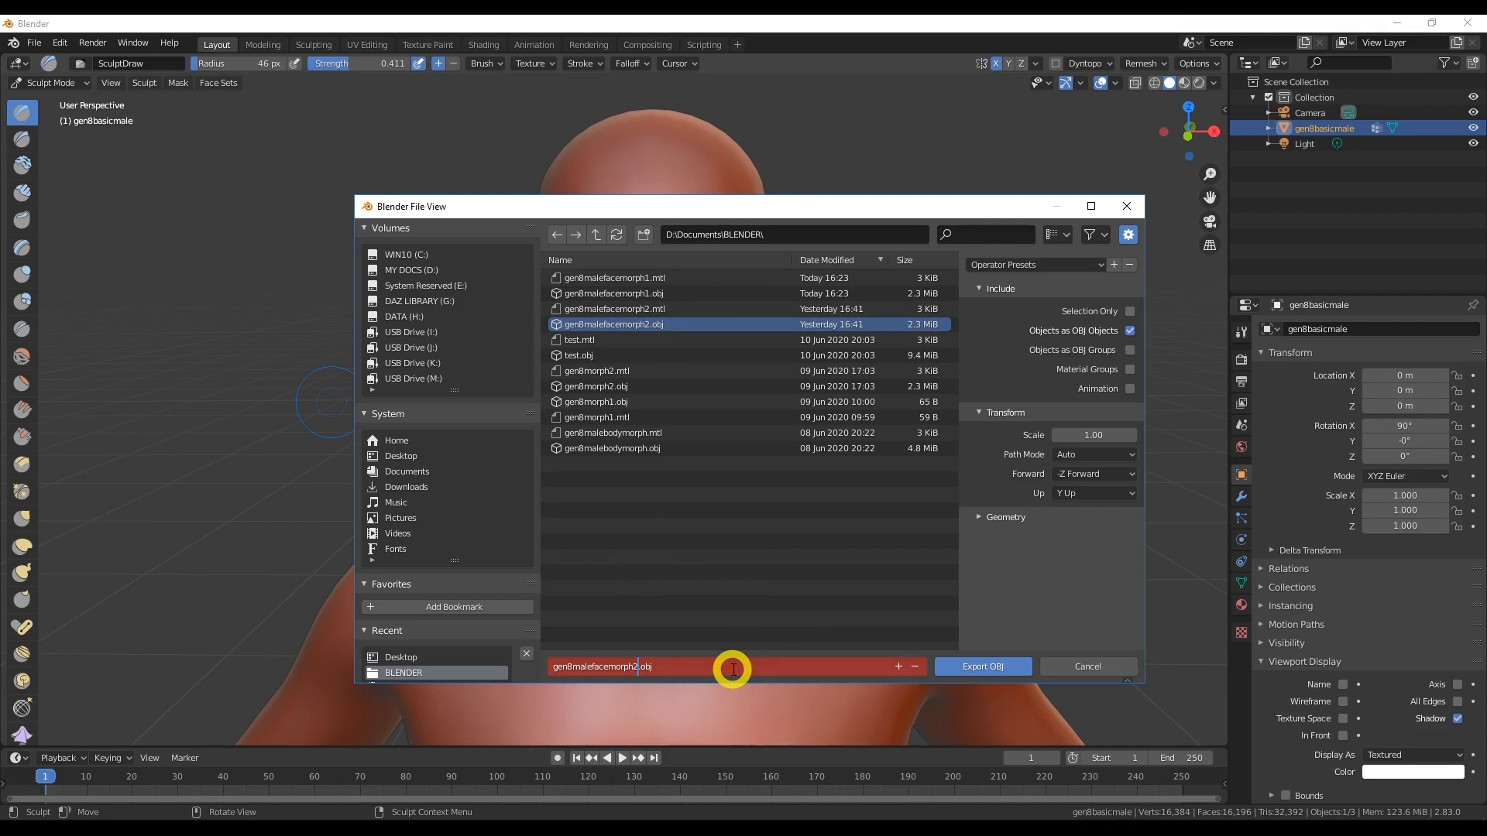
key("BackSpace")
type("3")
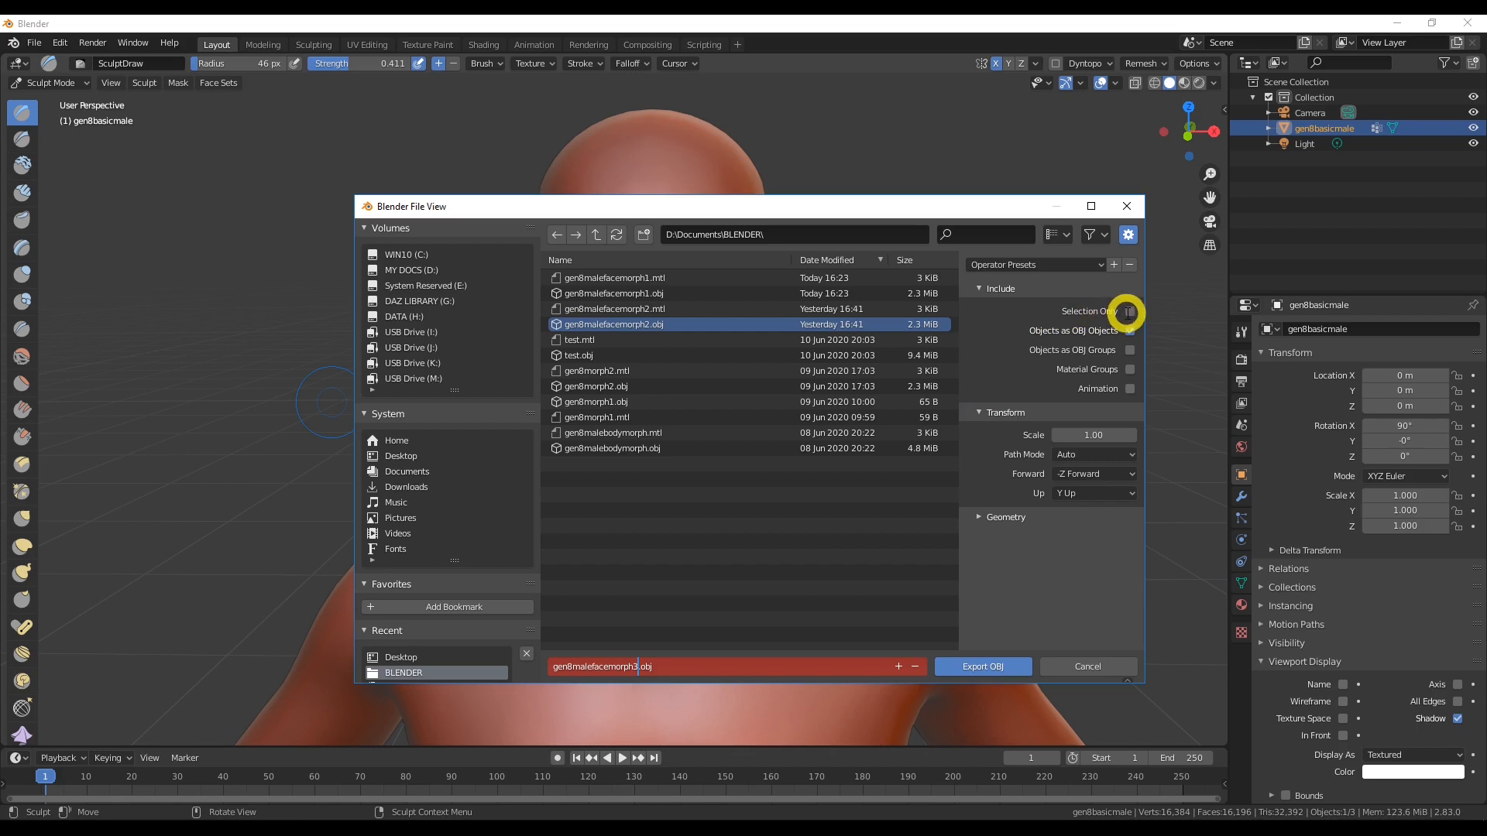
Step: Limit the OBJ export to the selection only and set its scale to 100
left_click(1129, 311)
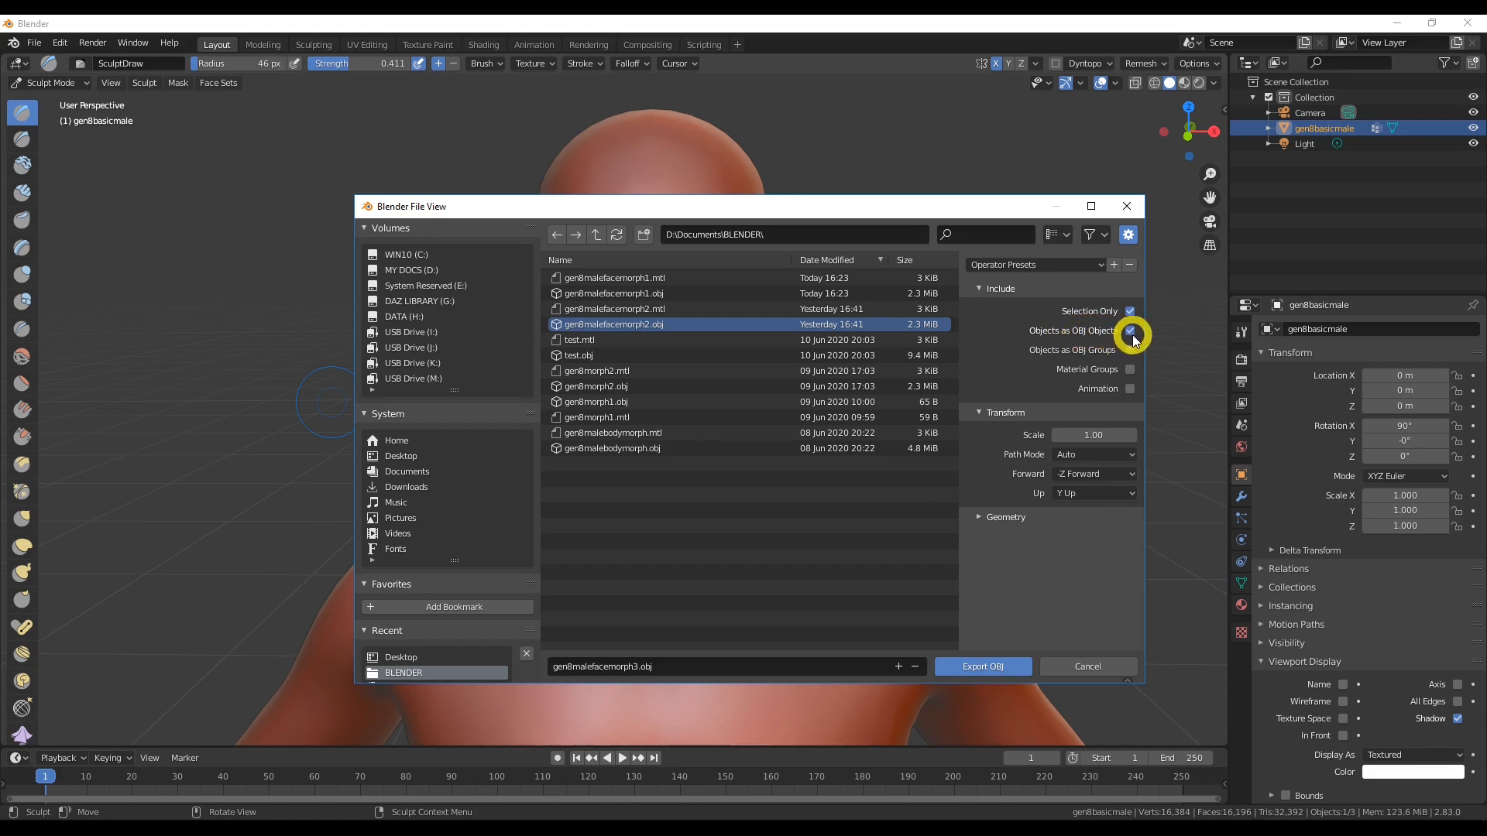
left_click(1108, 435)
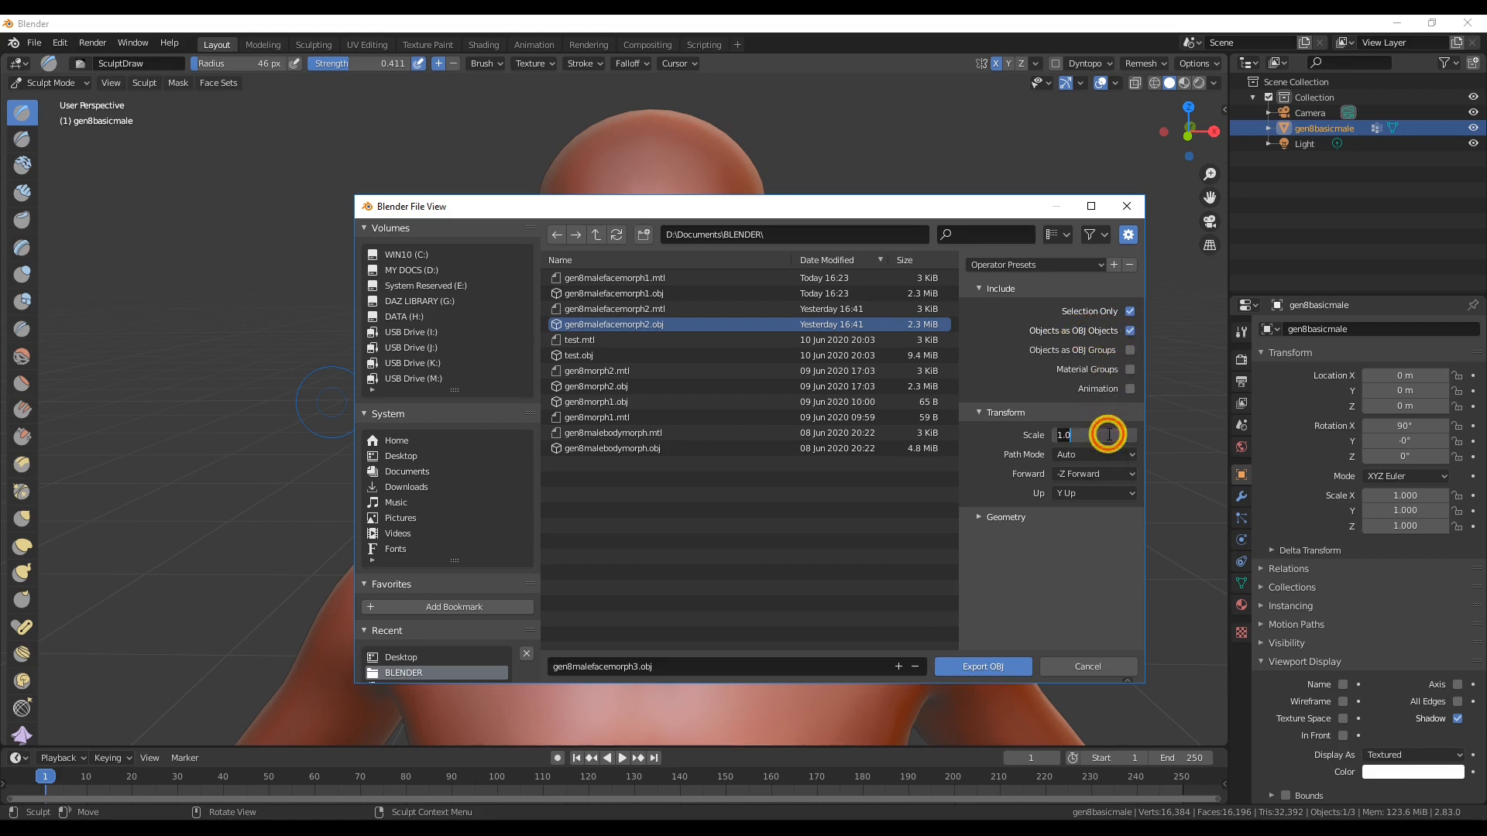
type("100")
left_click(1073, 414)
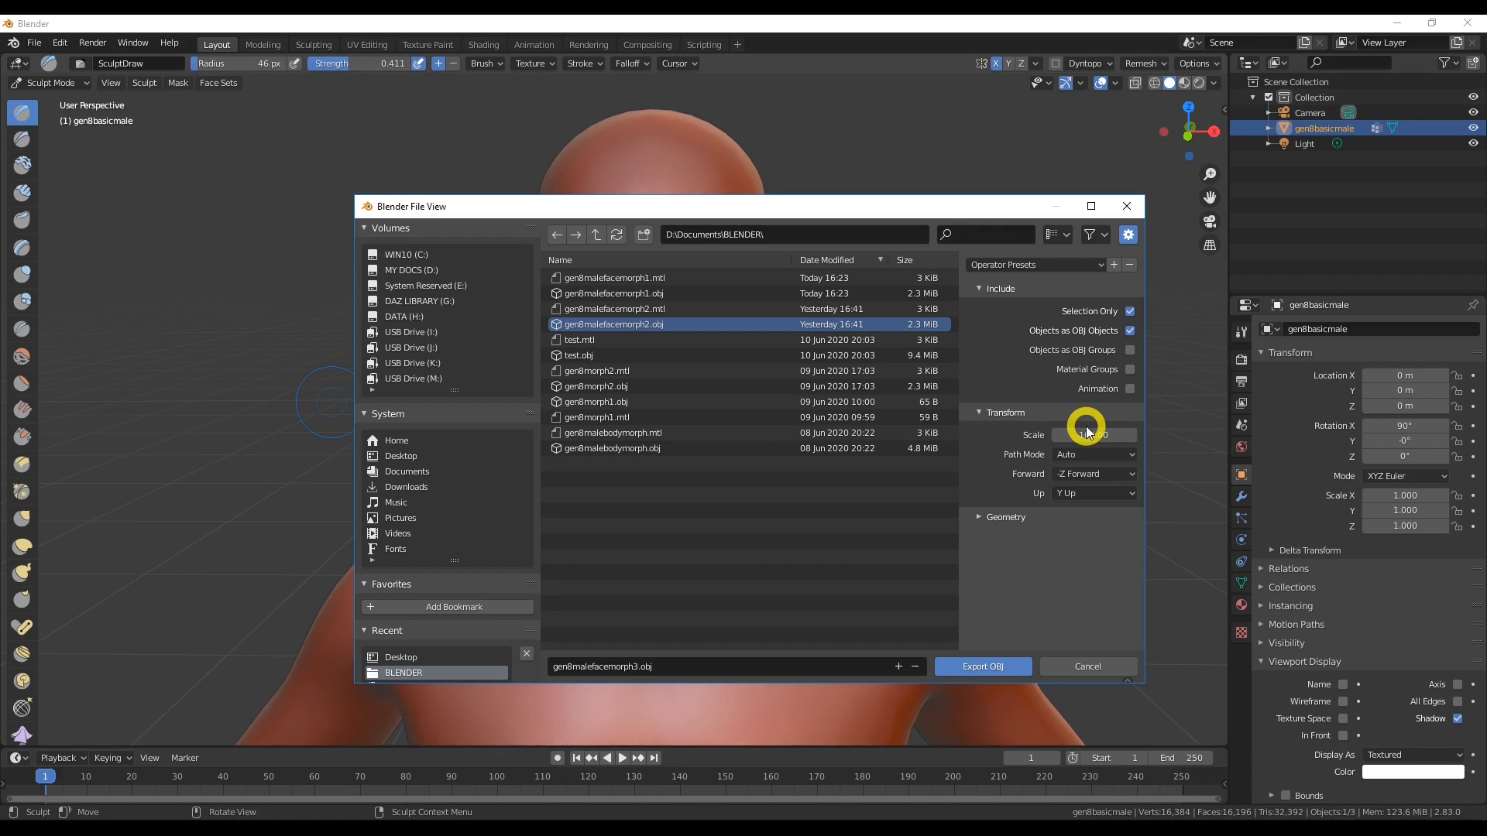
Step: Enable Polygroups and Keep Vertex Order in the export's geometry options
left_click(988, 518)
scroll(1106, 563, "down", 4)
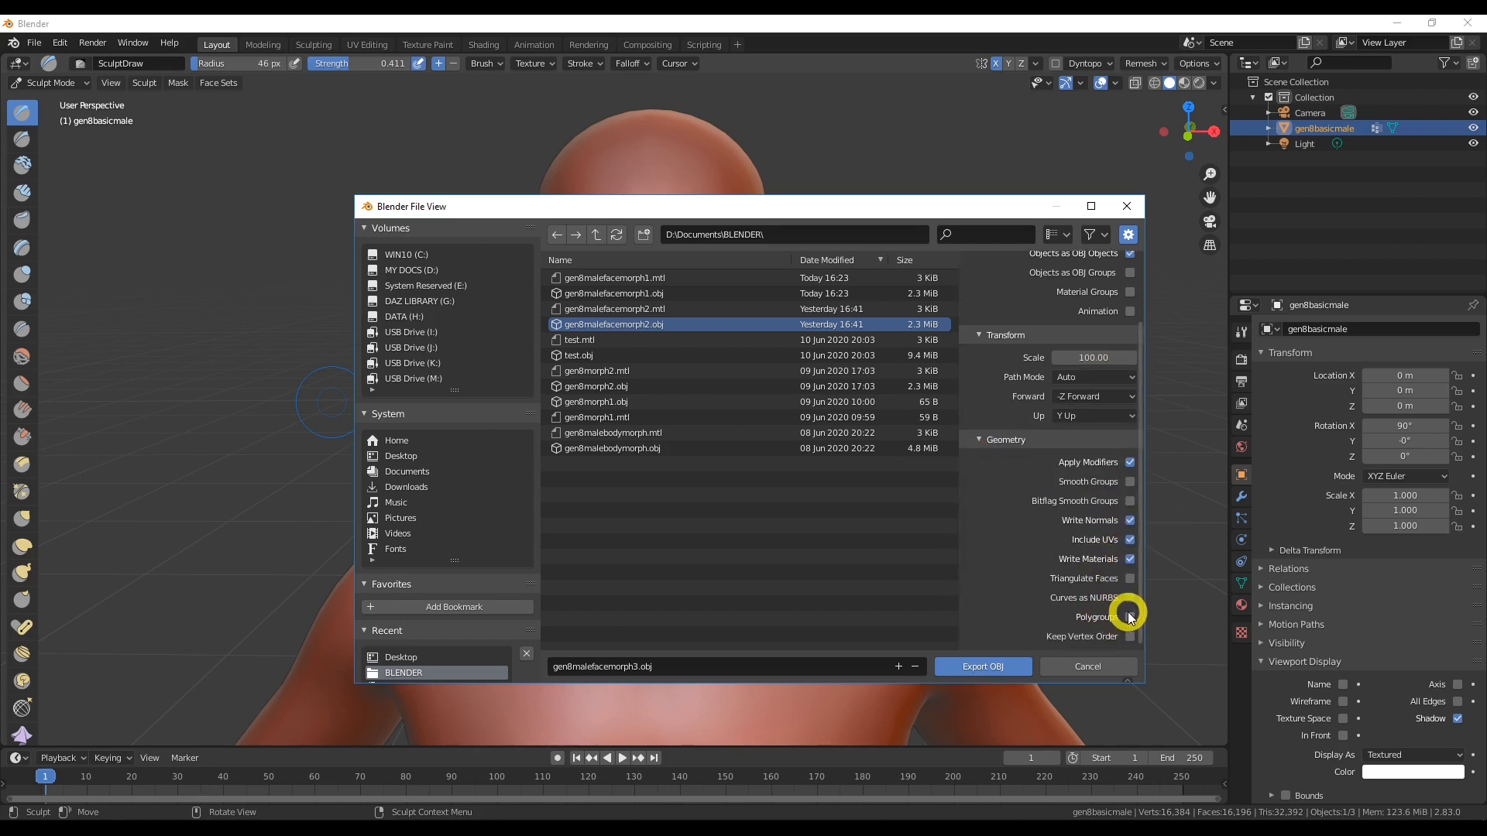
left_click(1129, 617)
left_click(1130, 636)
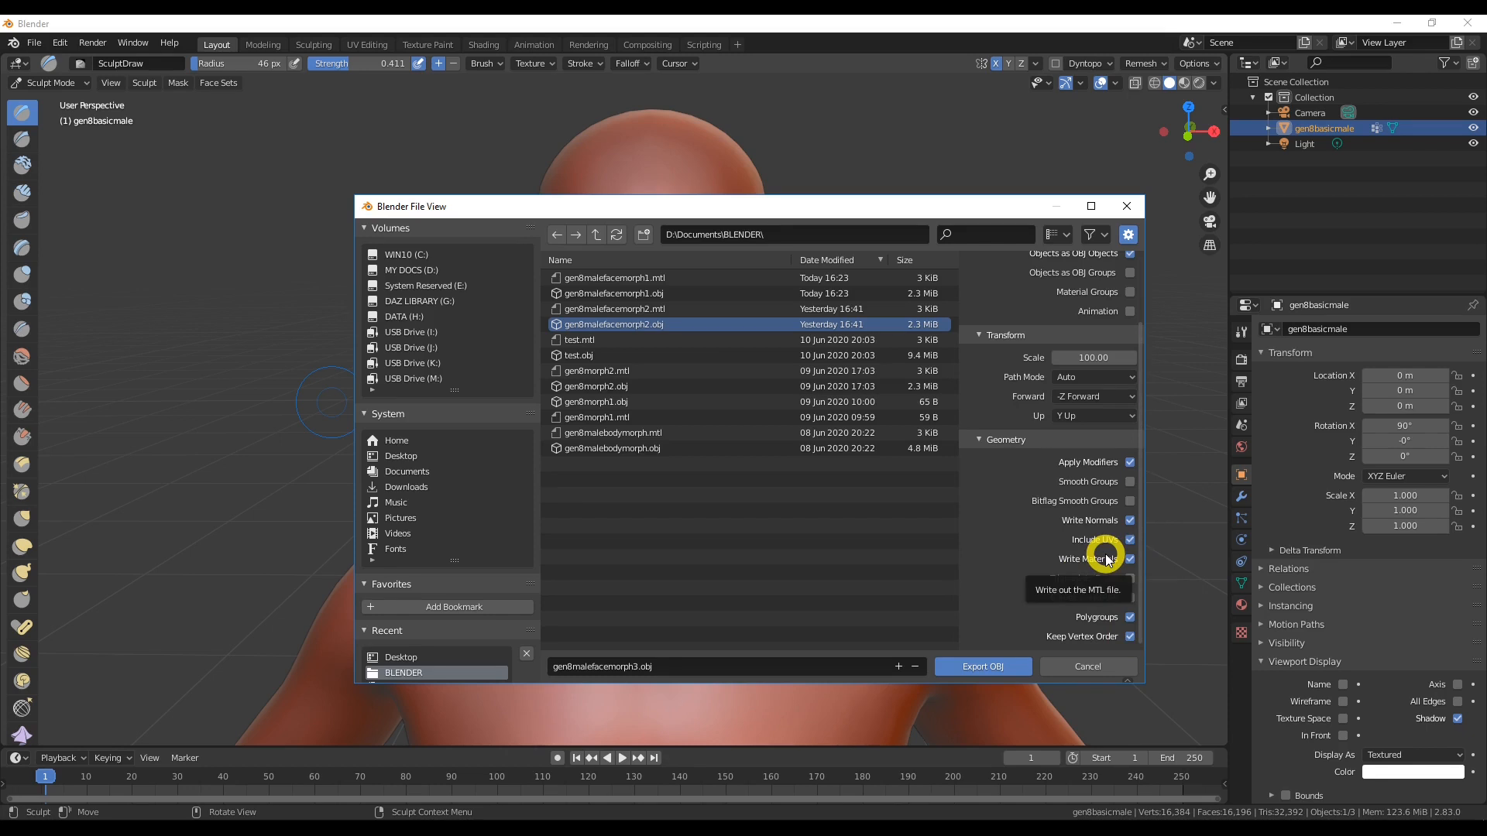
scroll(1107, 559, "up", 3)
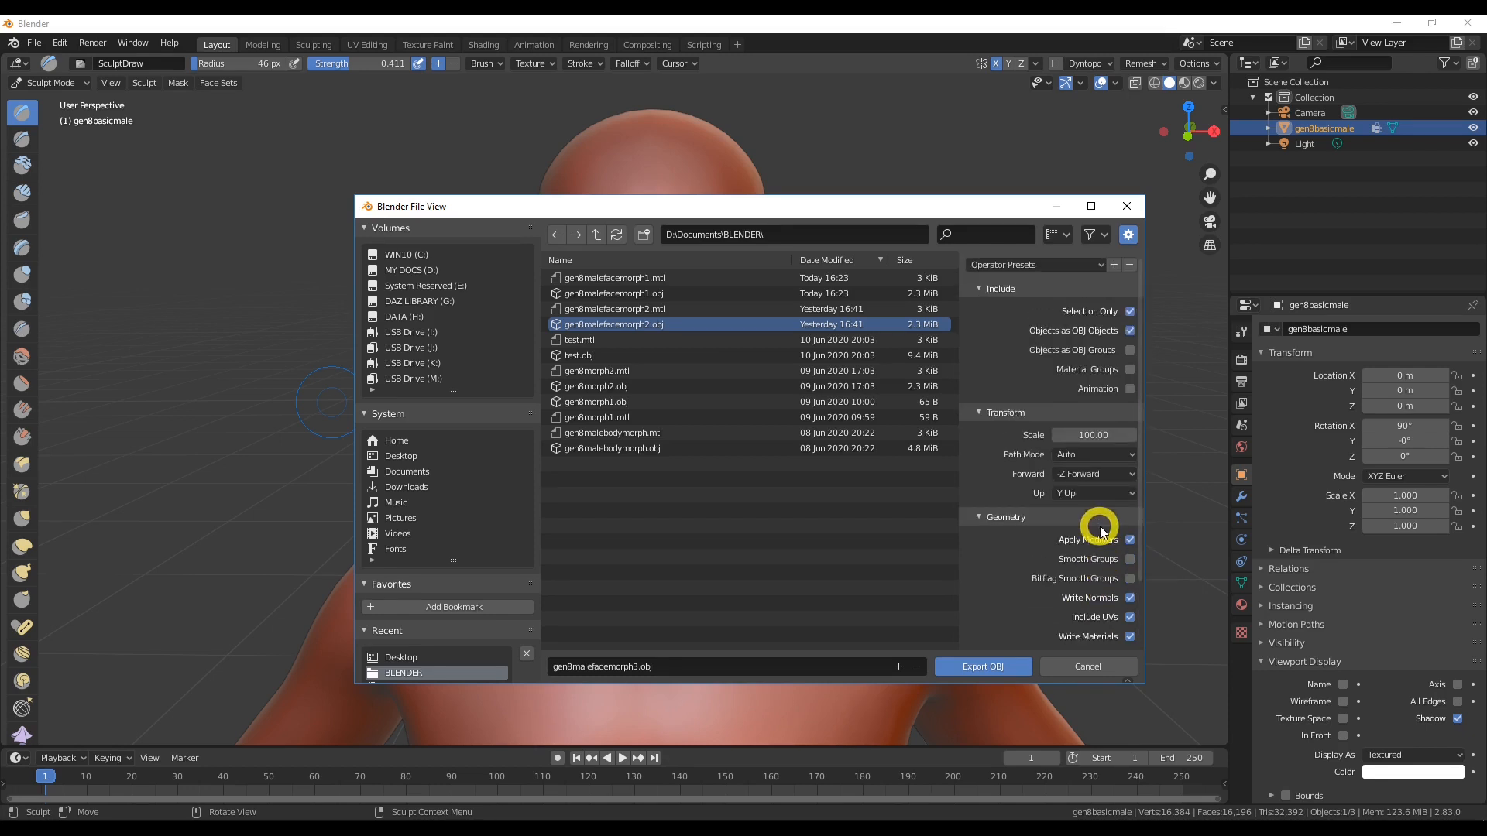
left_click(1113, 266)
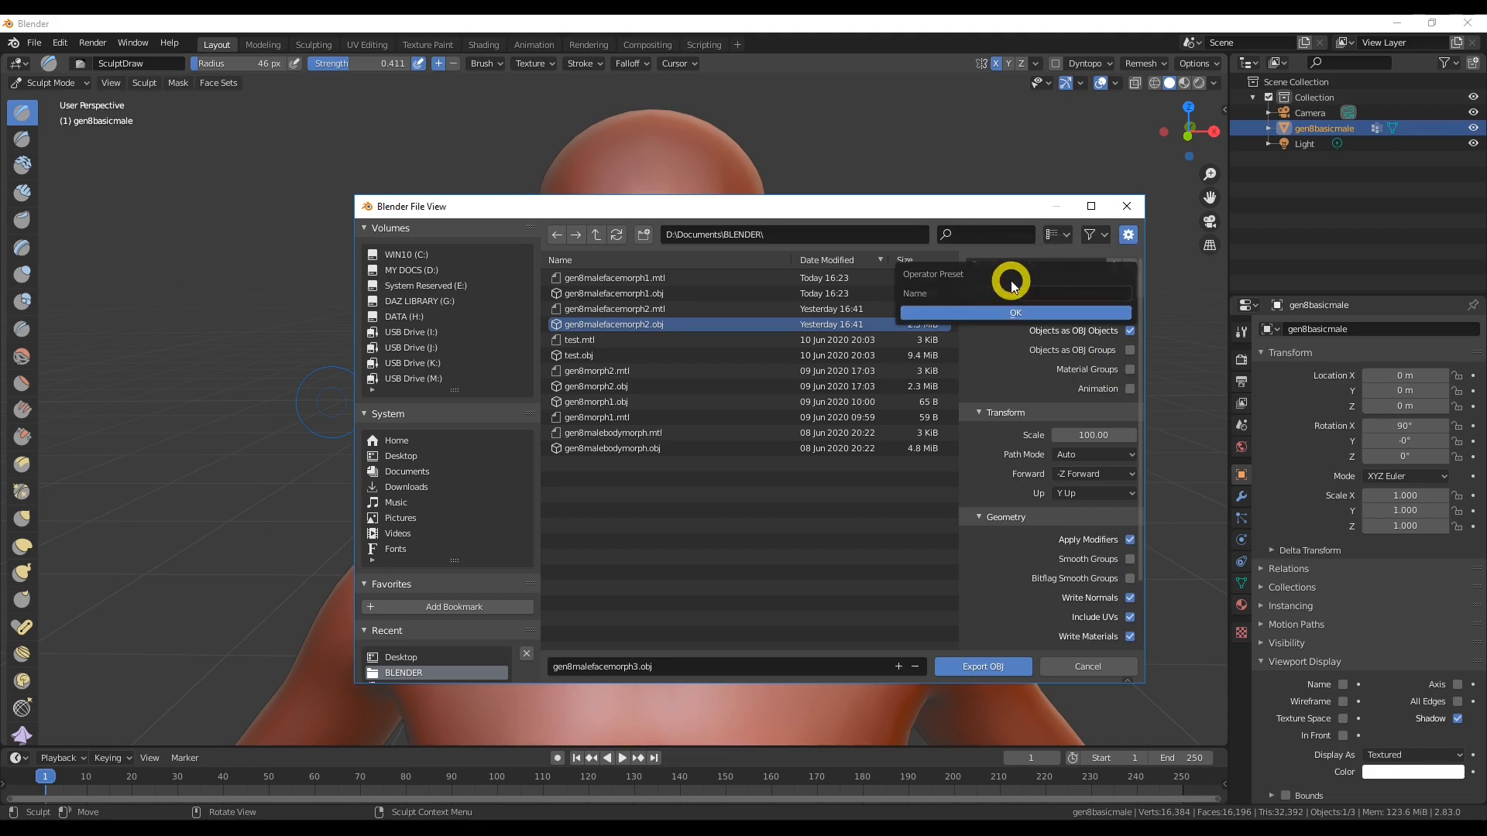
scroll(1068, 354, "down", 2)
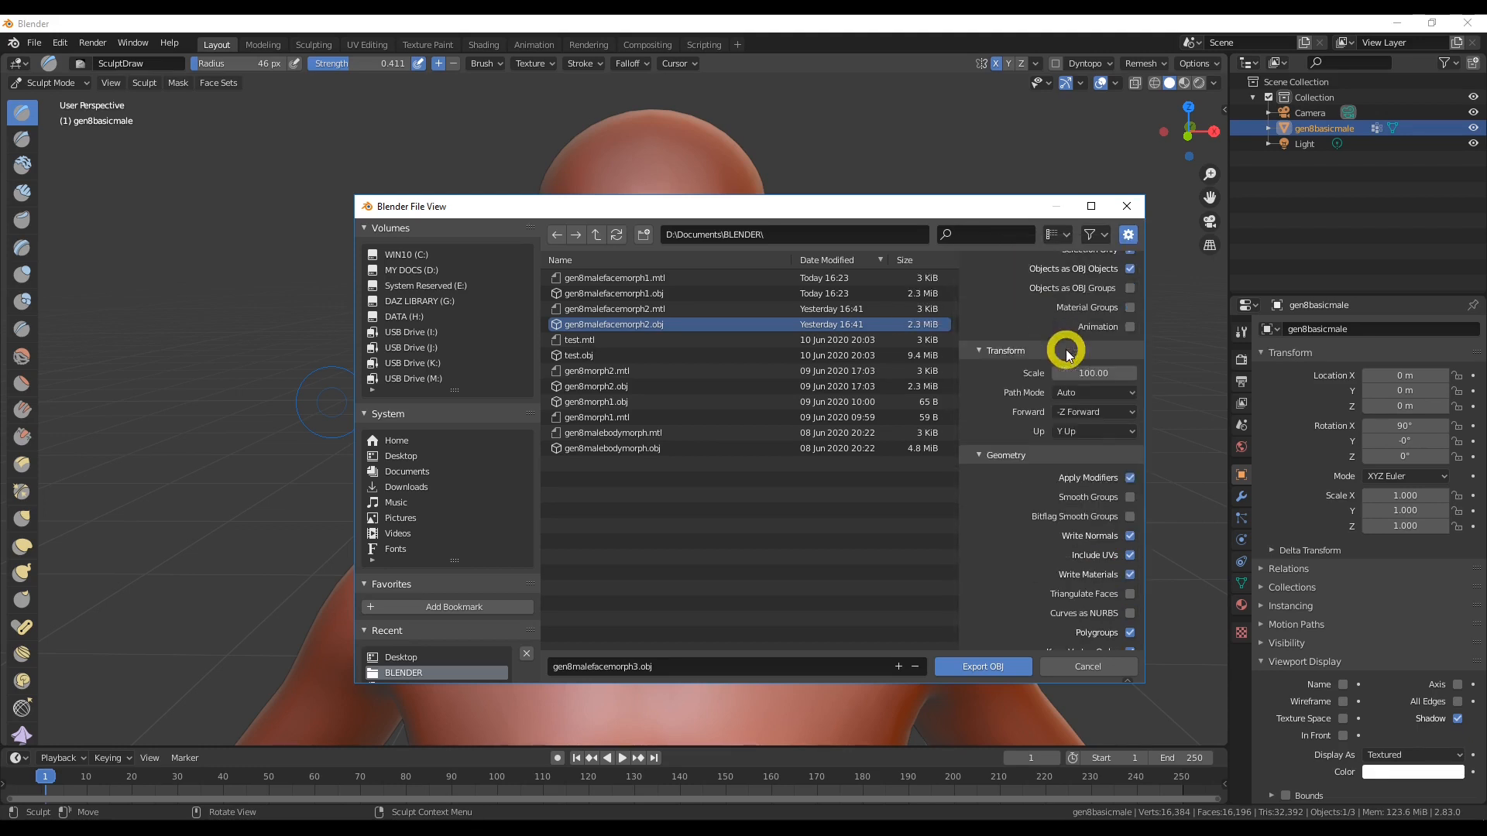
scroll(1067, 354, "up", 1)
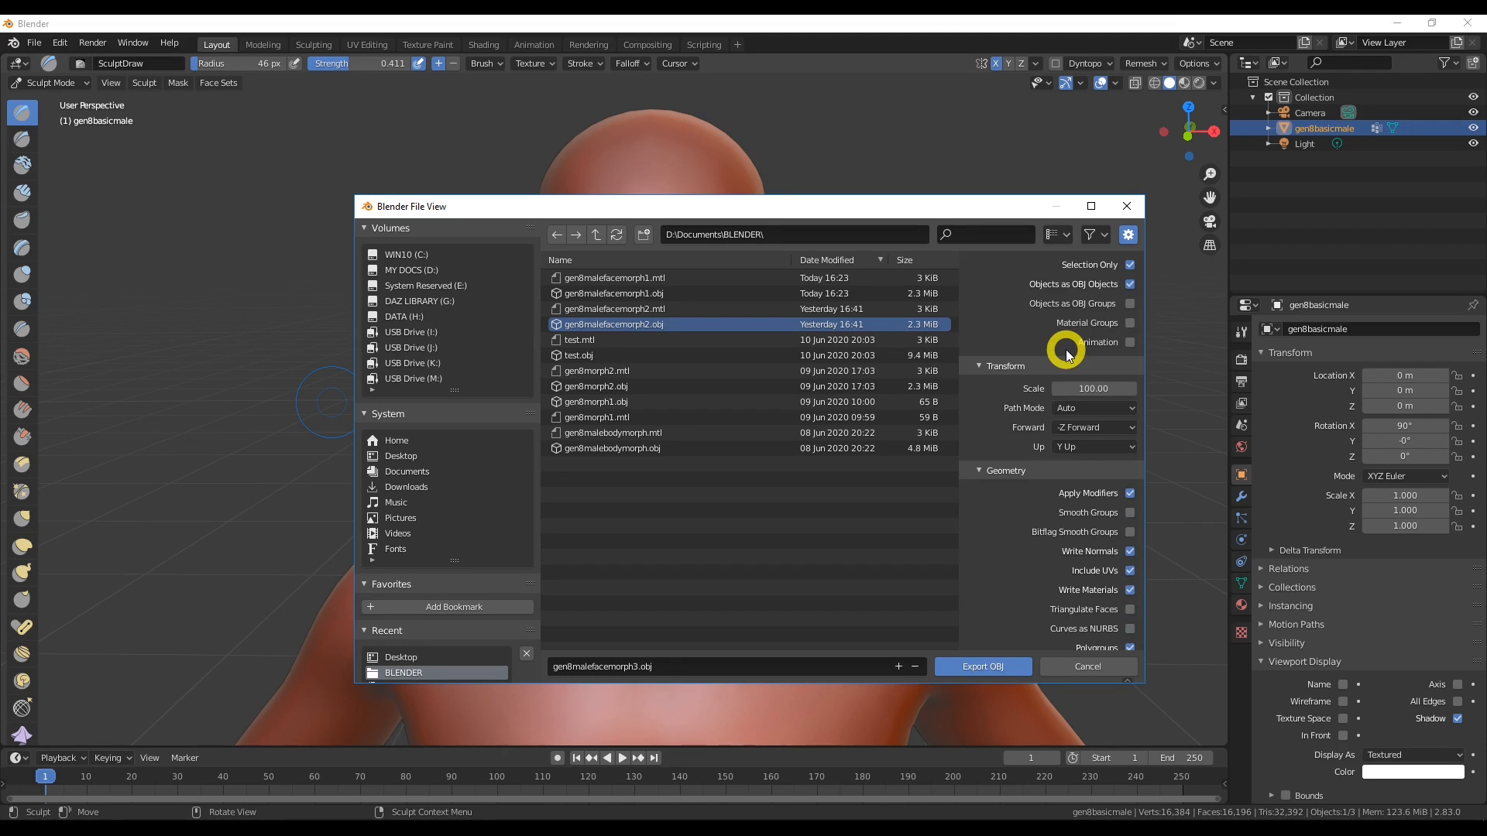
scroll(1068, 354, "up", 3)
left_click(1056, 266)
left_click(1019, 306)
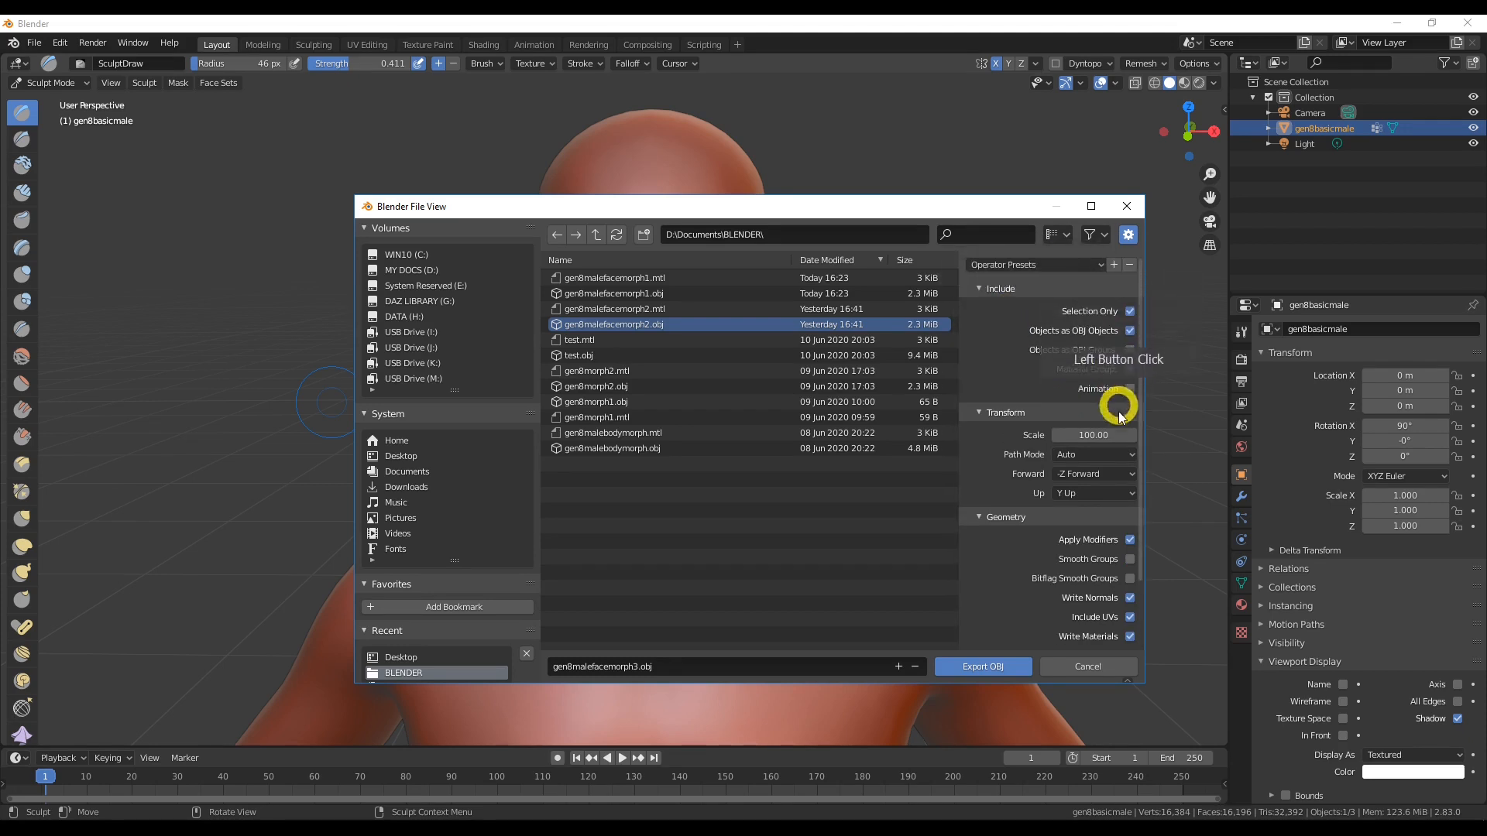
Step: Export the sculpted figure as gen8malefacemorph3.obj with the chosen options
scroll(1116, 457, "down", 5)
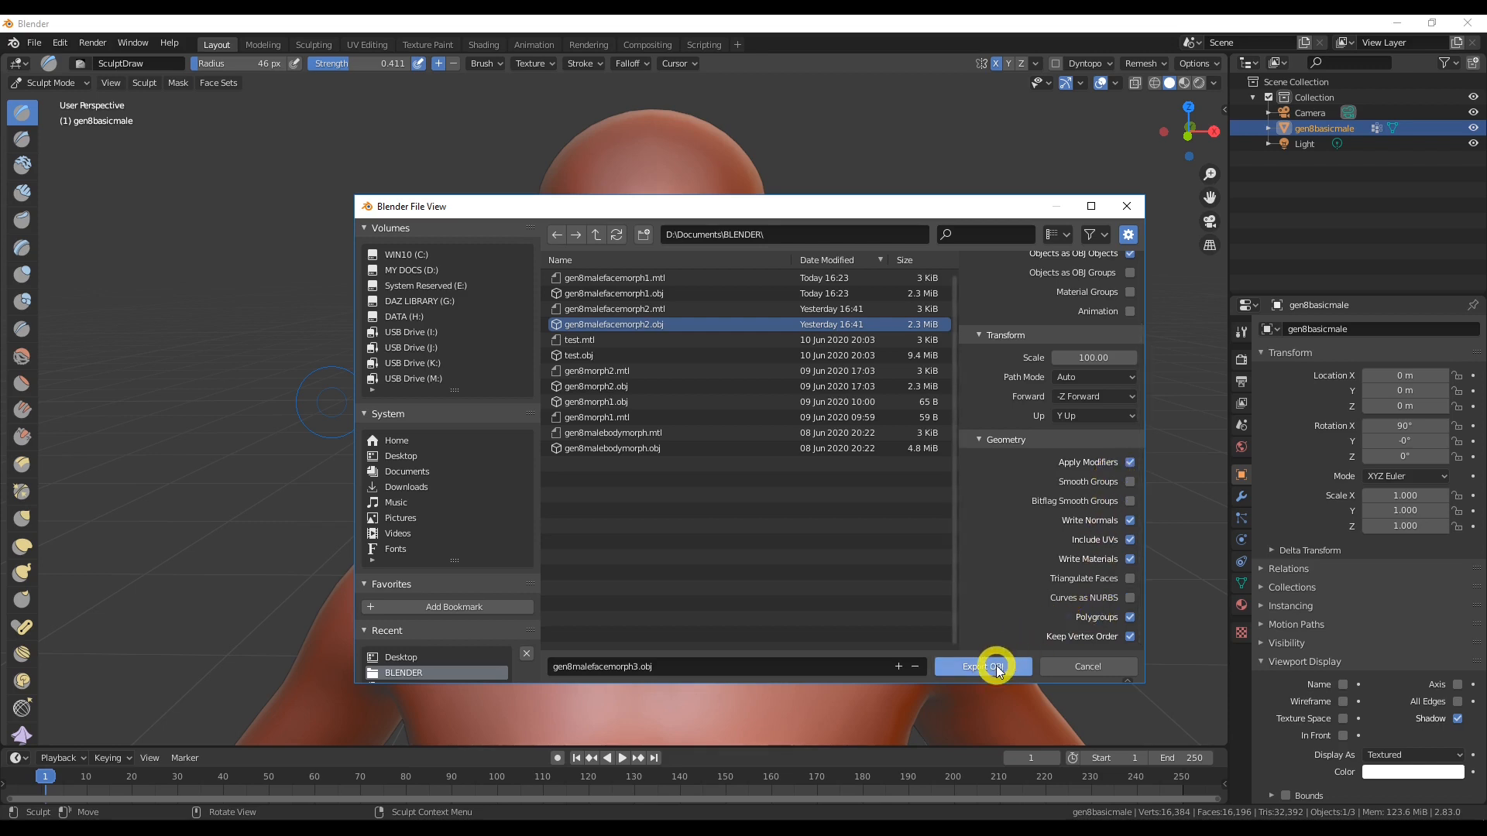
left_click(997, 668)
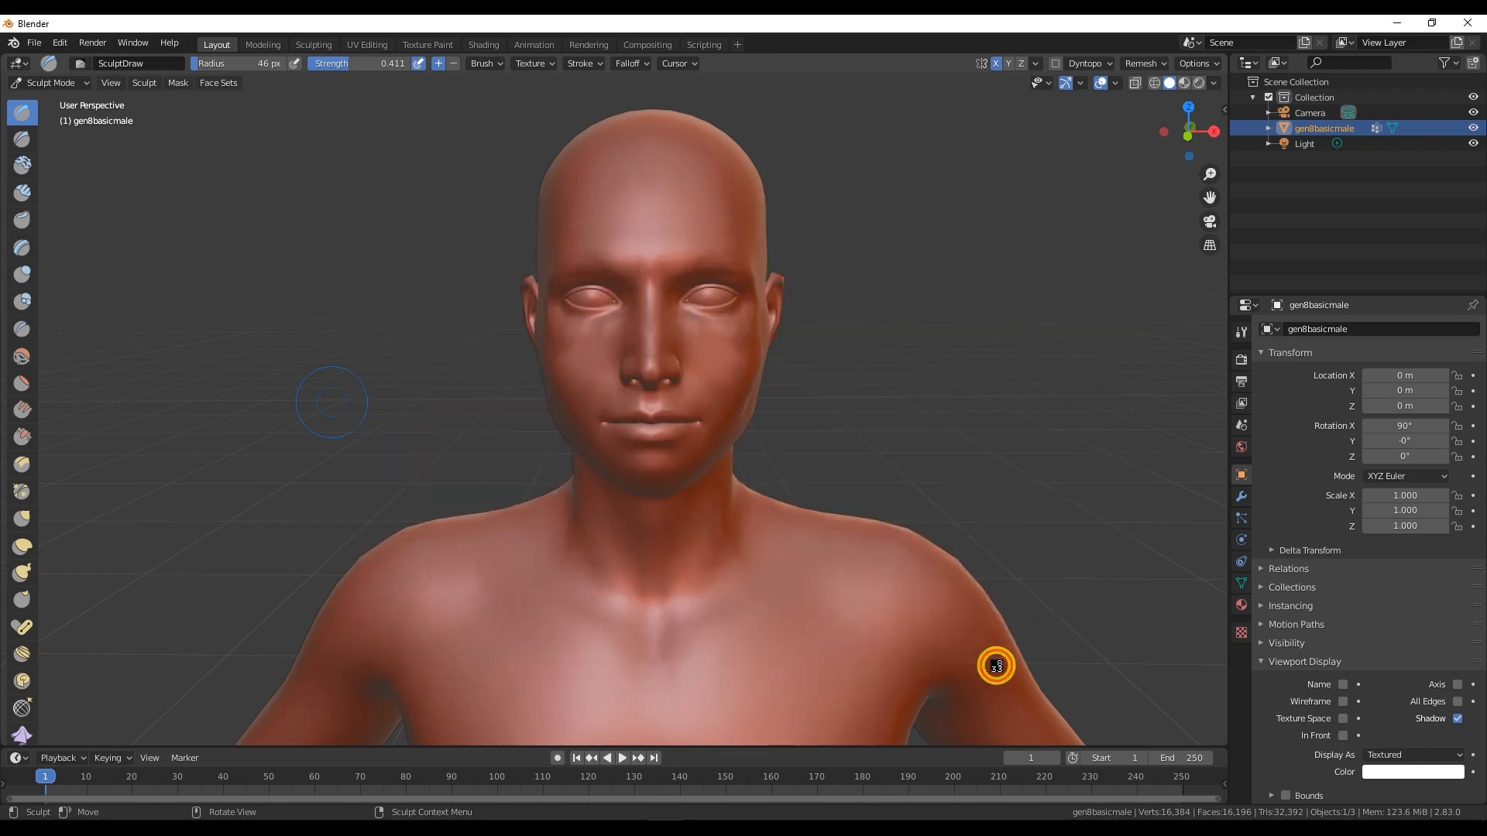
Step: Switch to DAZ Studio and open Morph Loader Pro for the Genesis 8 Male figure
key("ctrl+Tab")
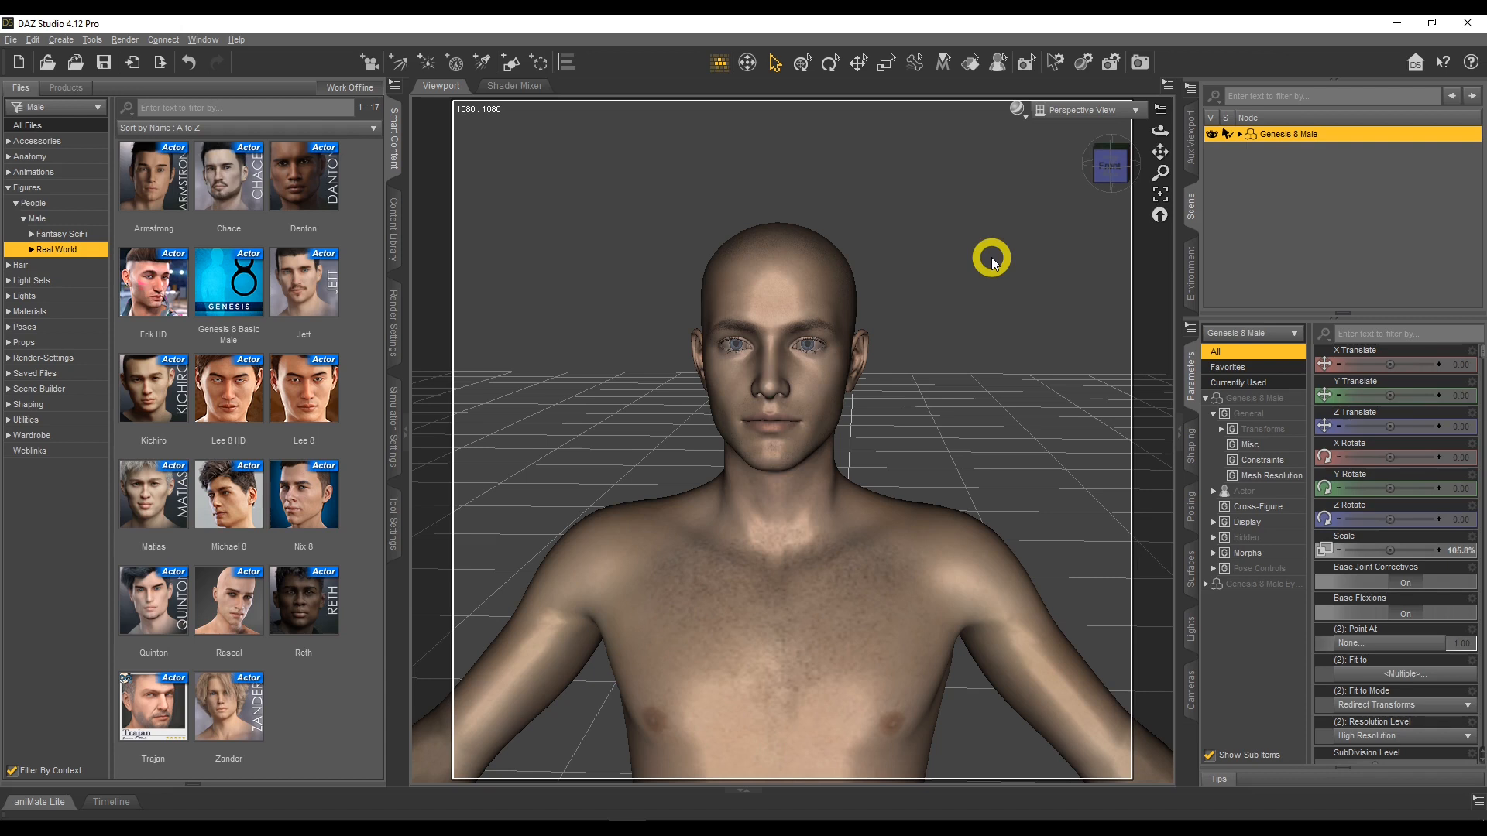
left_click(1240, 134)
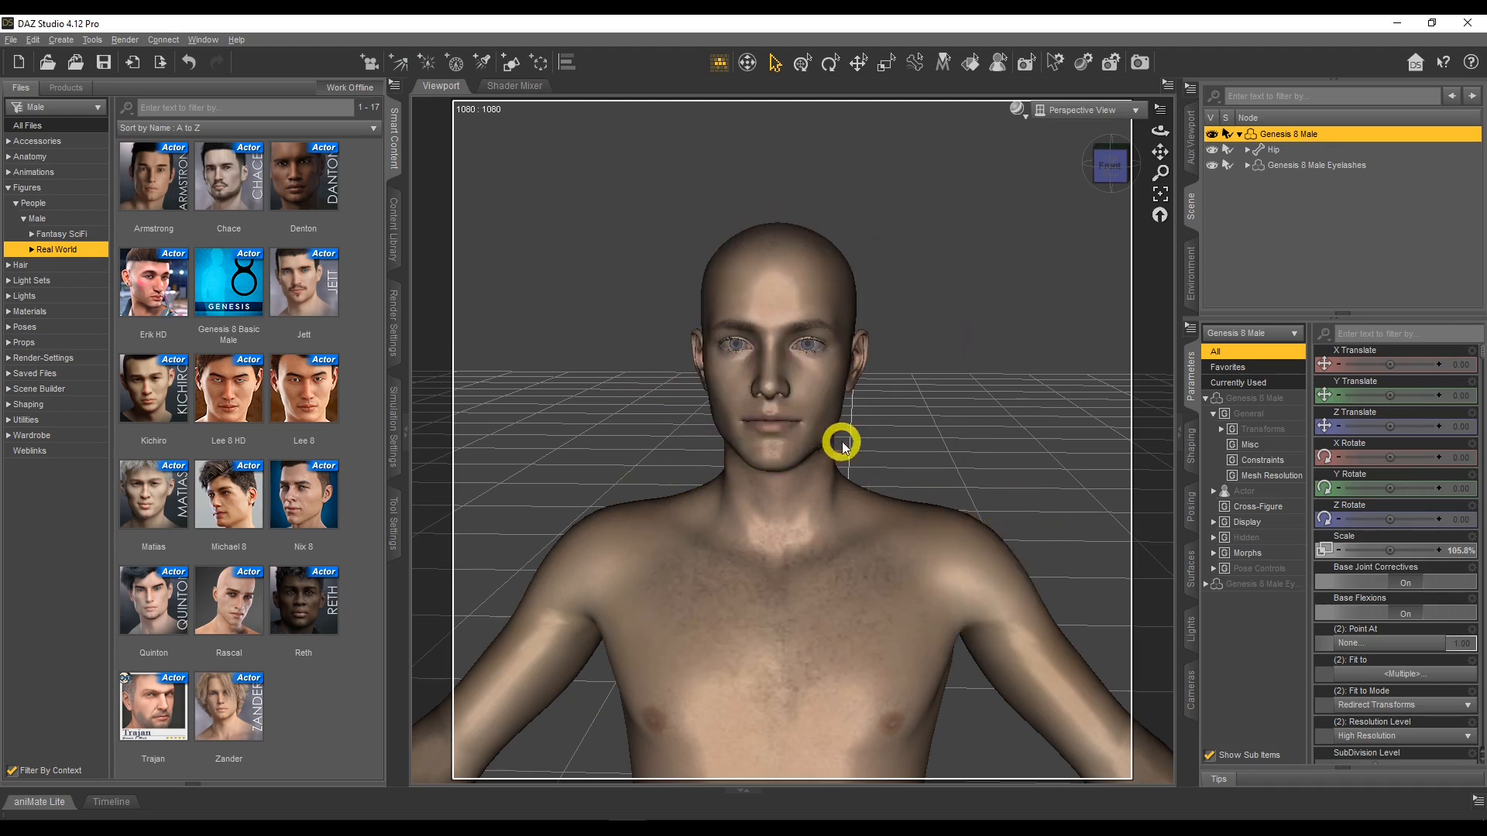
left_click(1286, 139)
left_click(33, 40)
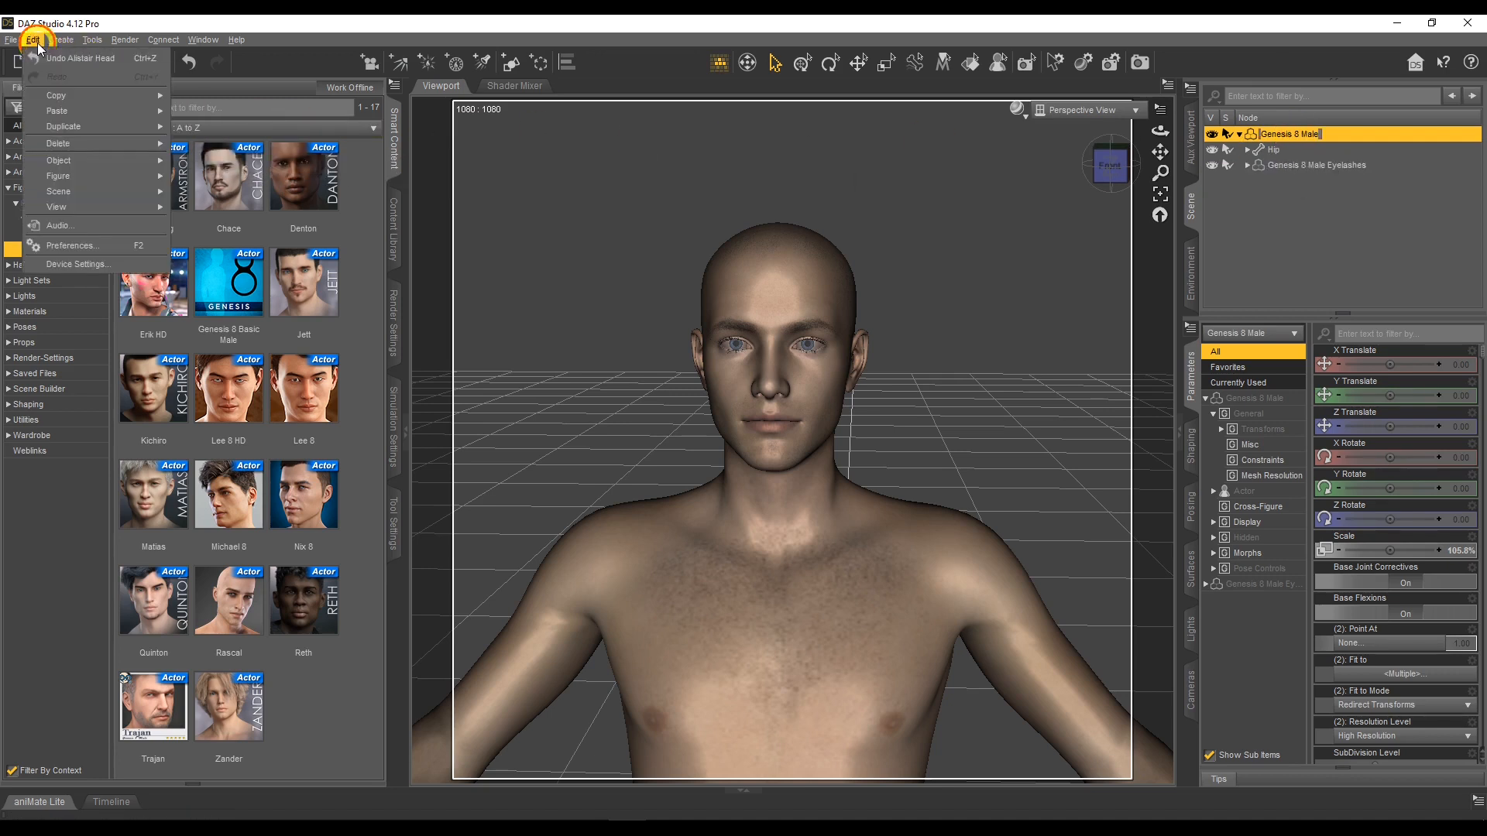
mouse_move(51, 159)
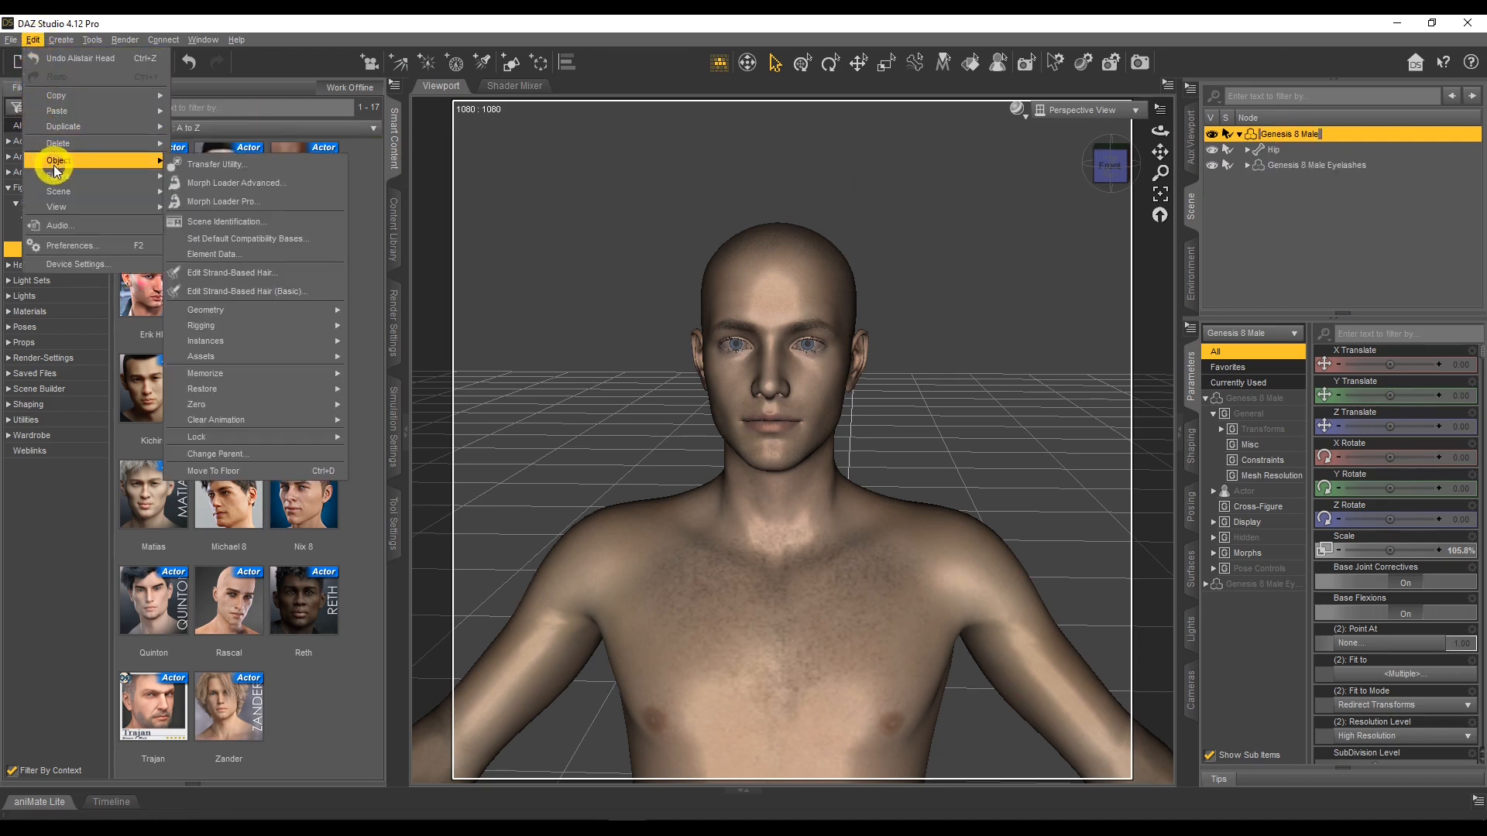
left_click(273, 202)
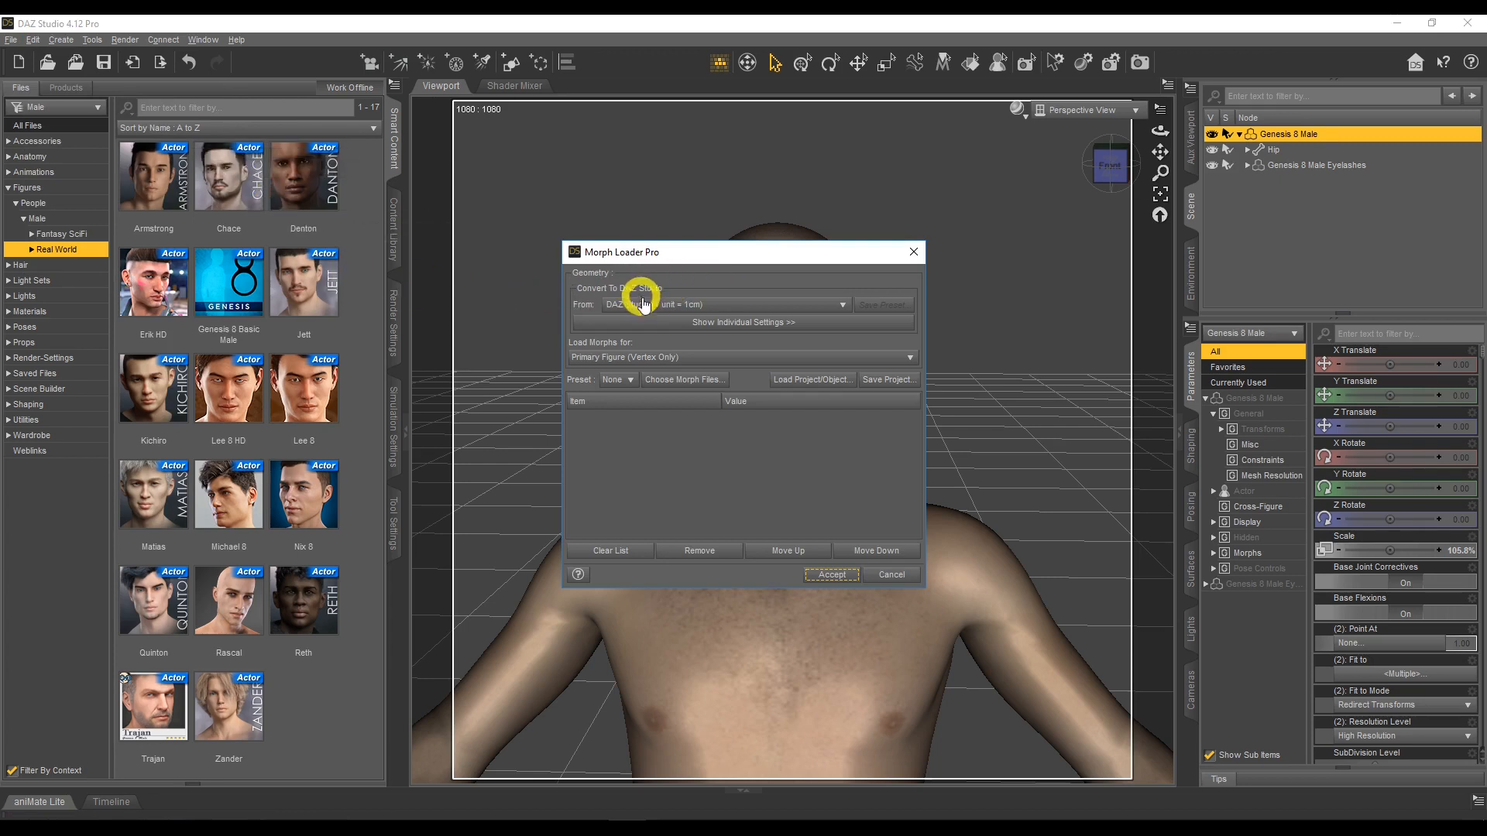
Step: Set the morph's geometry conversion preset to DAZ Studio (1 unit = 1cm)
left_click(713, 306)
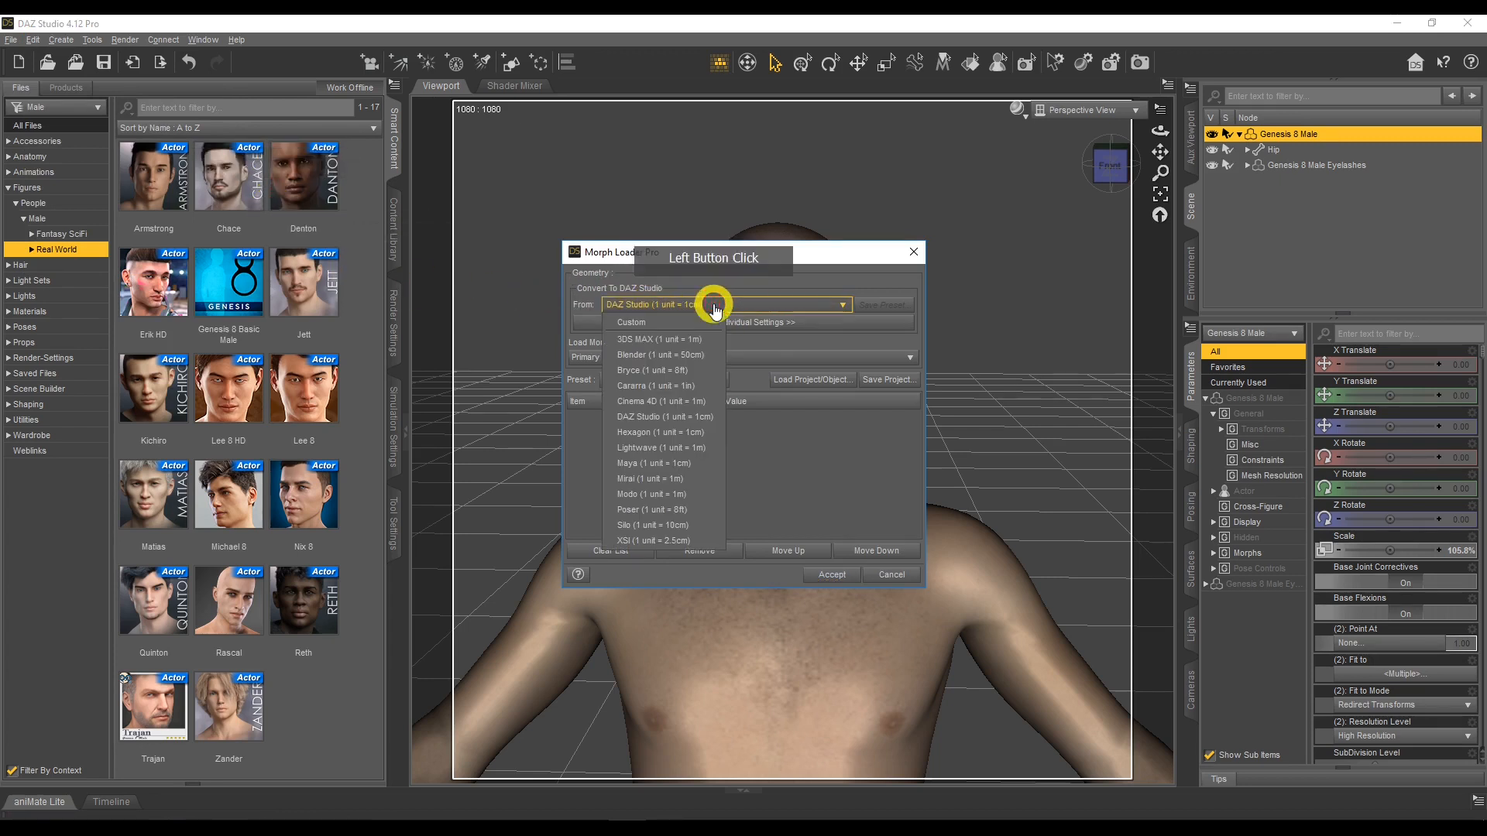
left_click(697, 417)
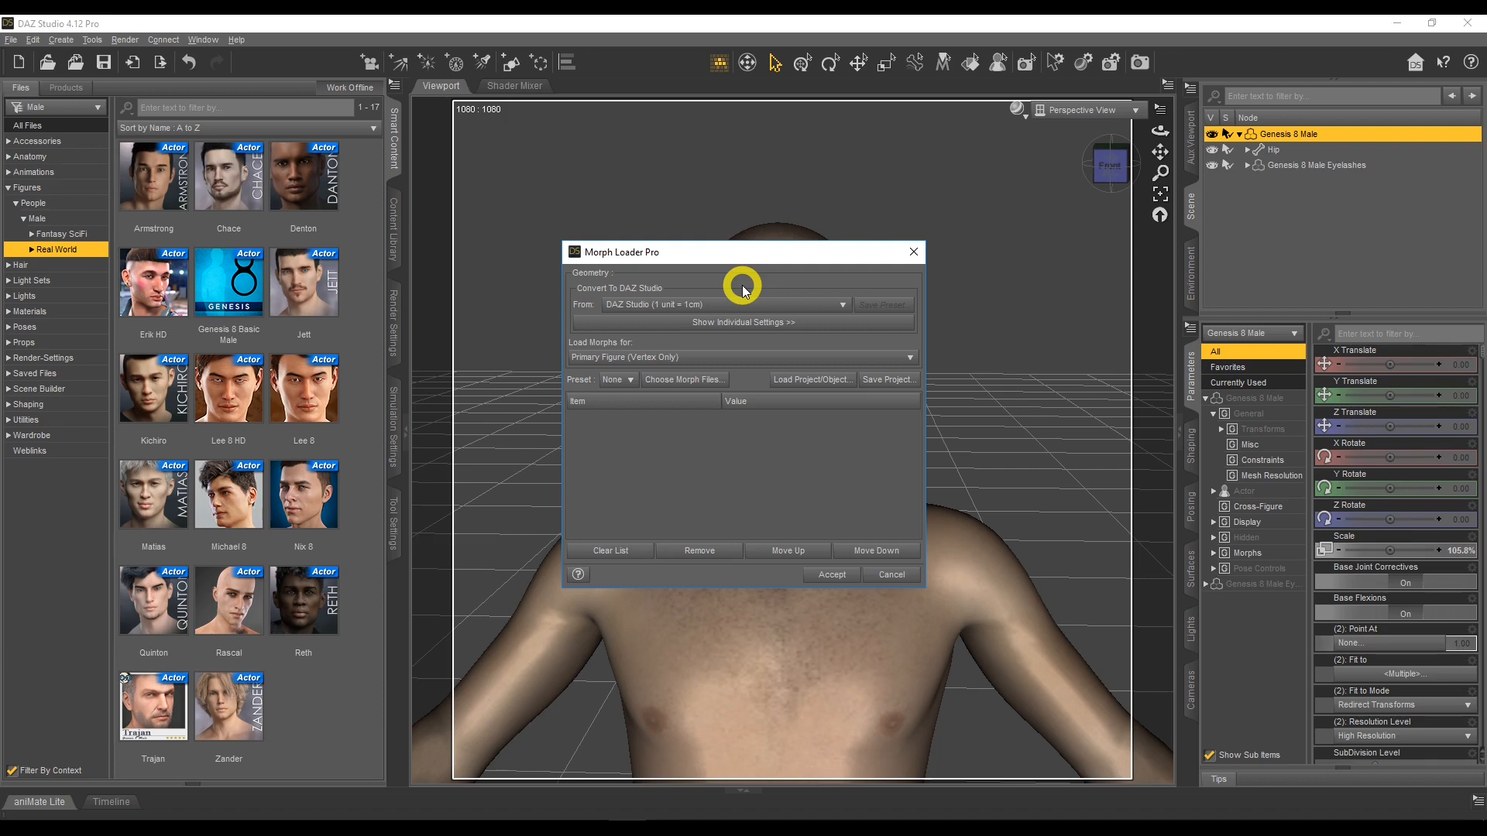
left_click(794, 306)
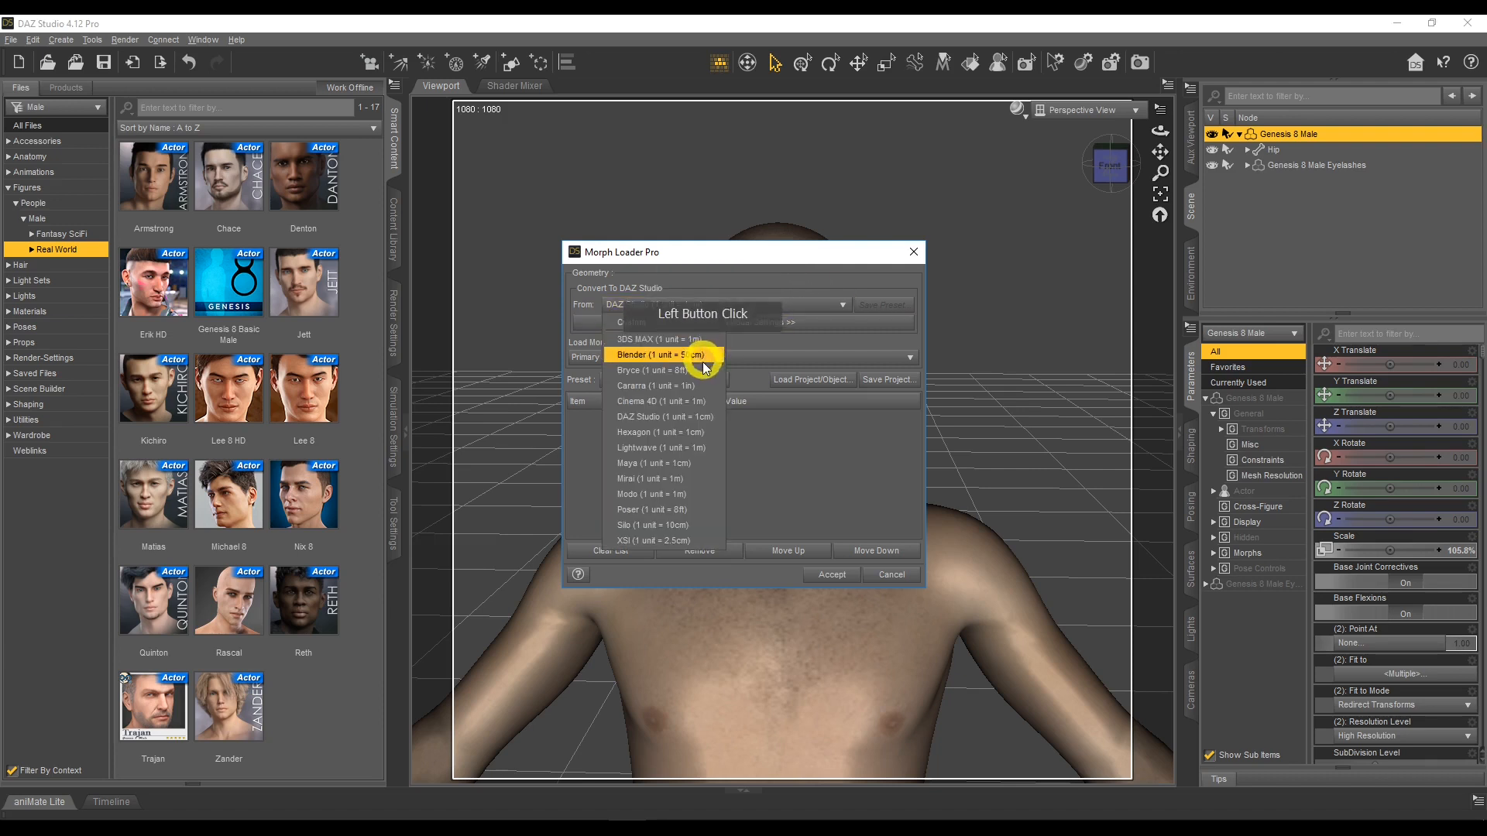
left_click(701, 417)
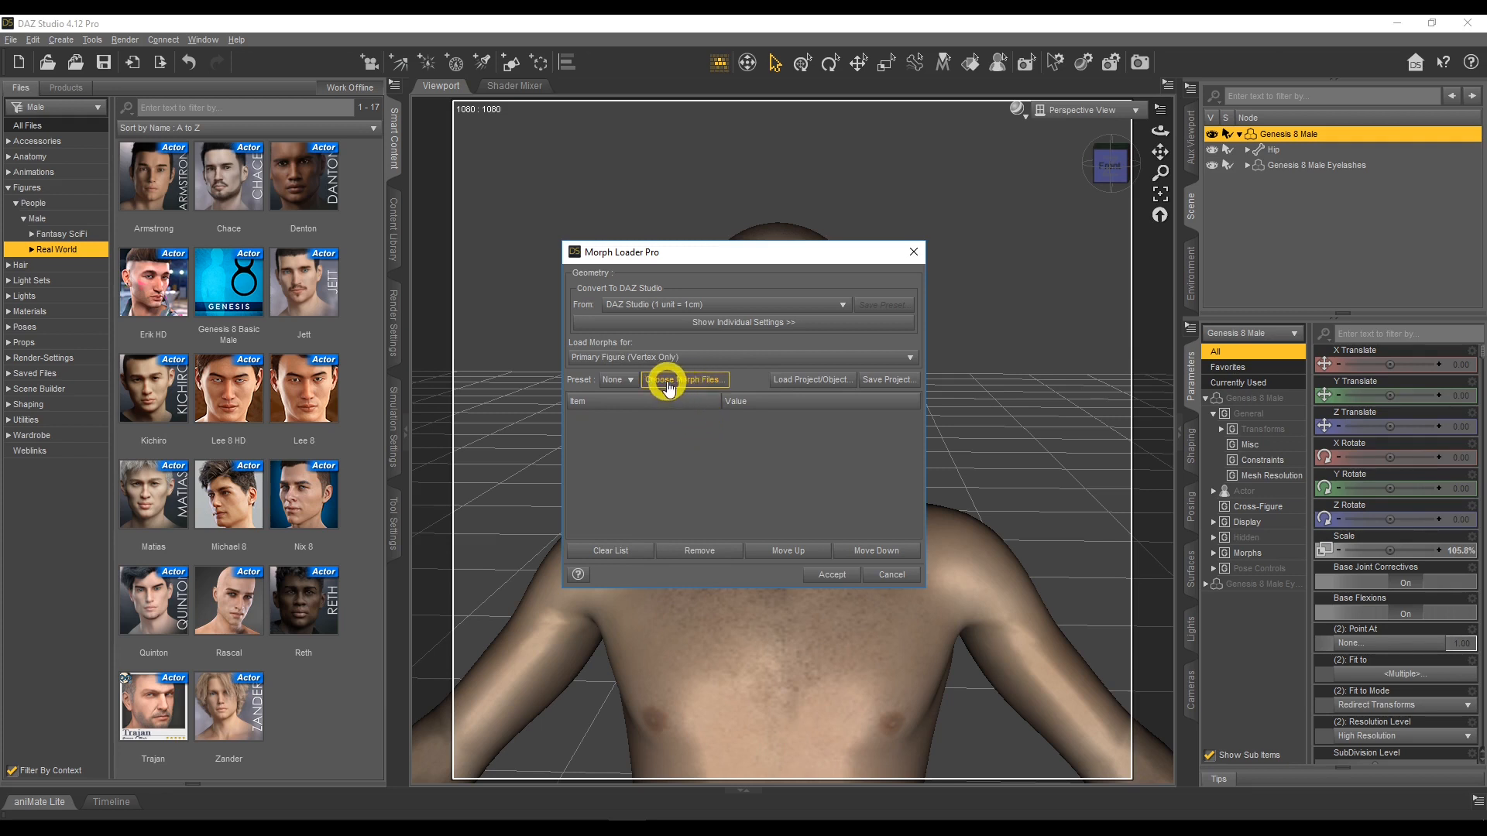
Step: Choose gen8malefacemorph3 from the Documents\BLENDER folder as the morph file
left_click(700, 387)
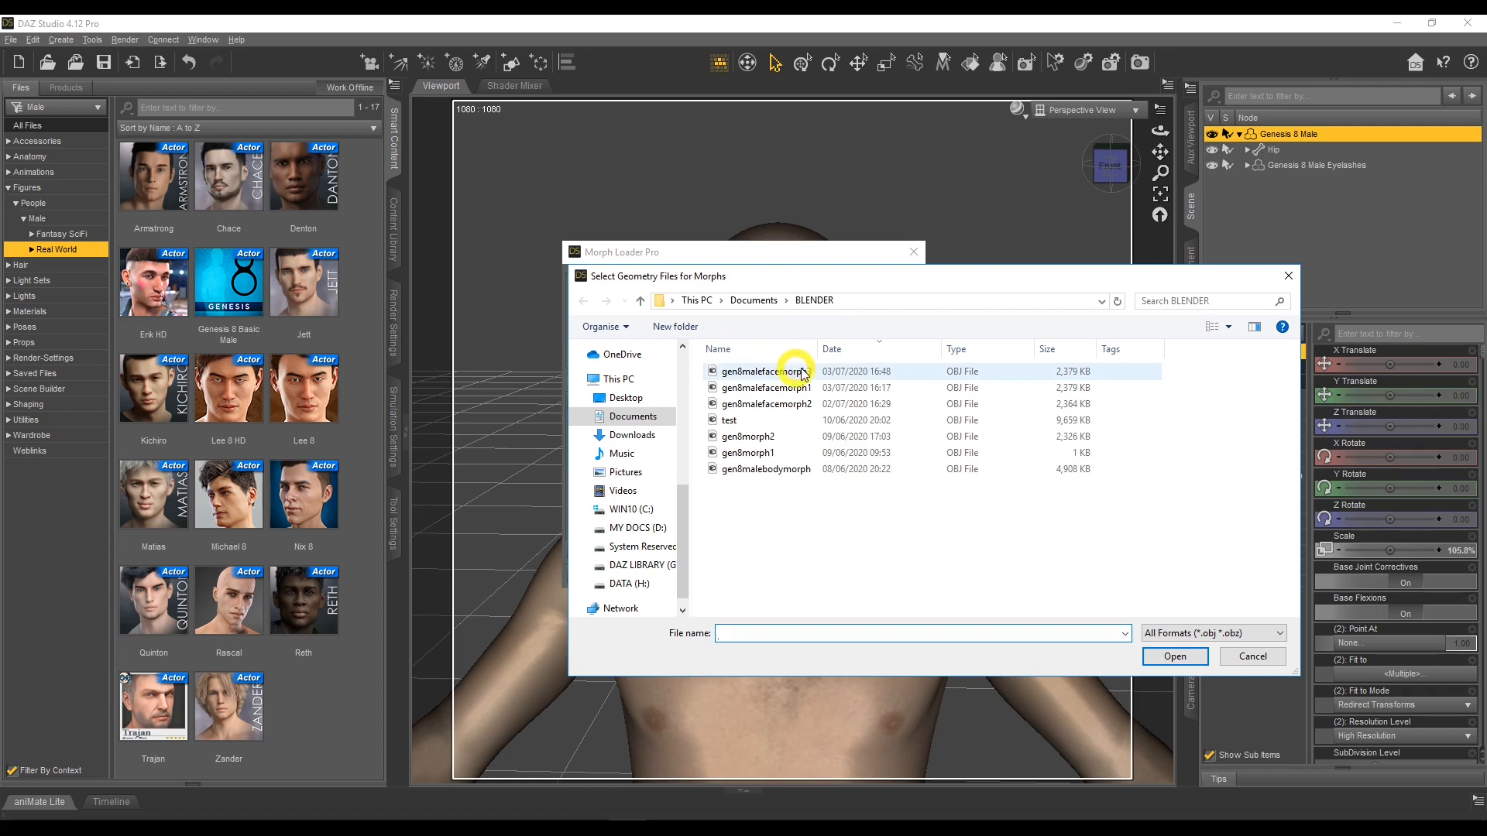
left_click(769, 374)
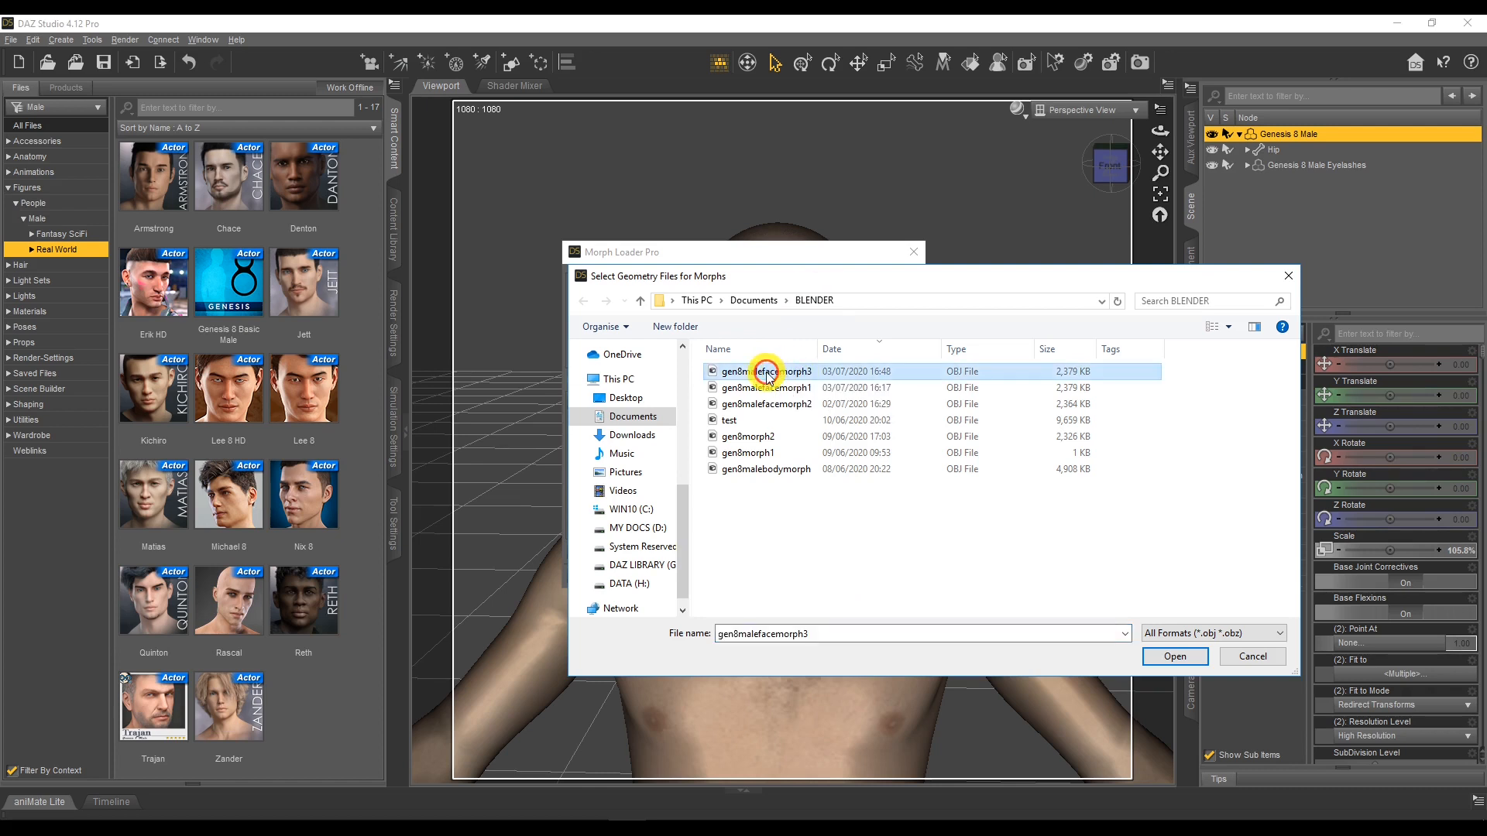
left_click(1170, 656)
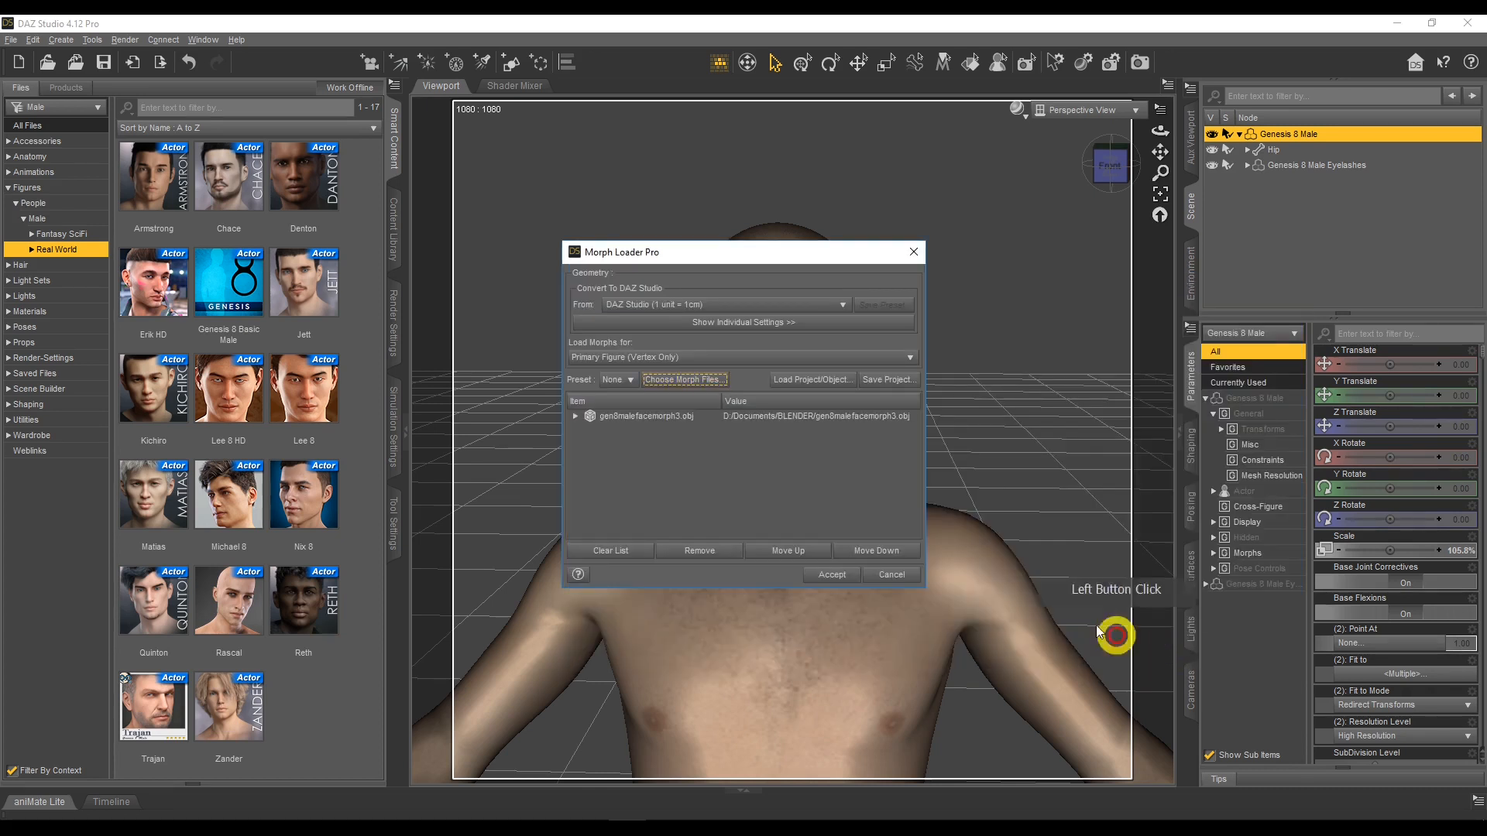
Step: Set Reverse Deformations to Yes for gen8malefacemorph3.obj and load the morph onto the figure
left_click(574, 417)
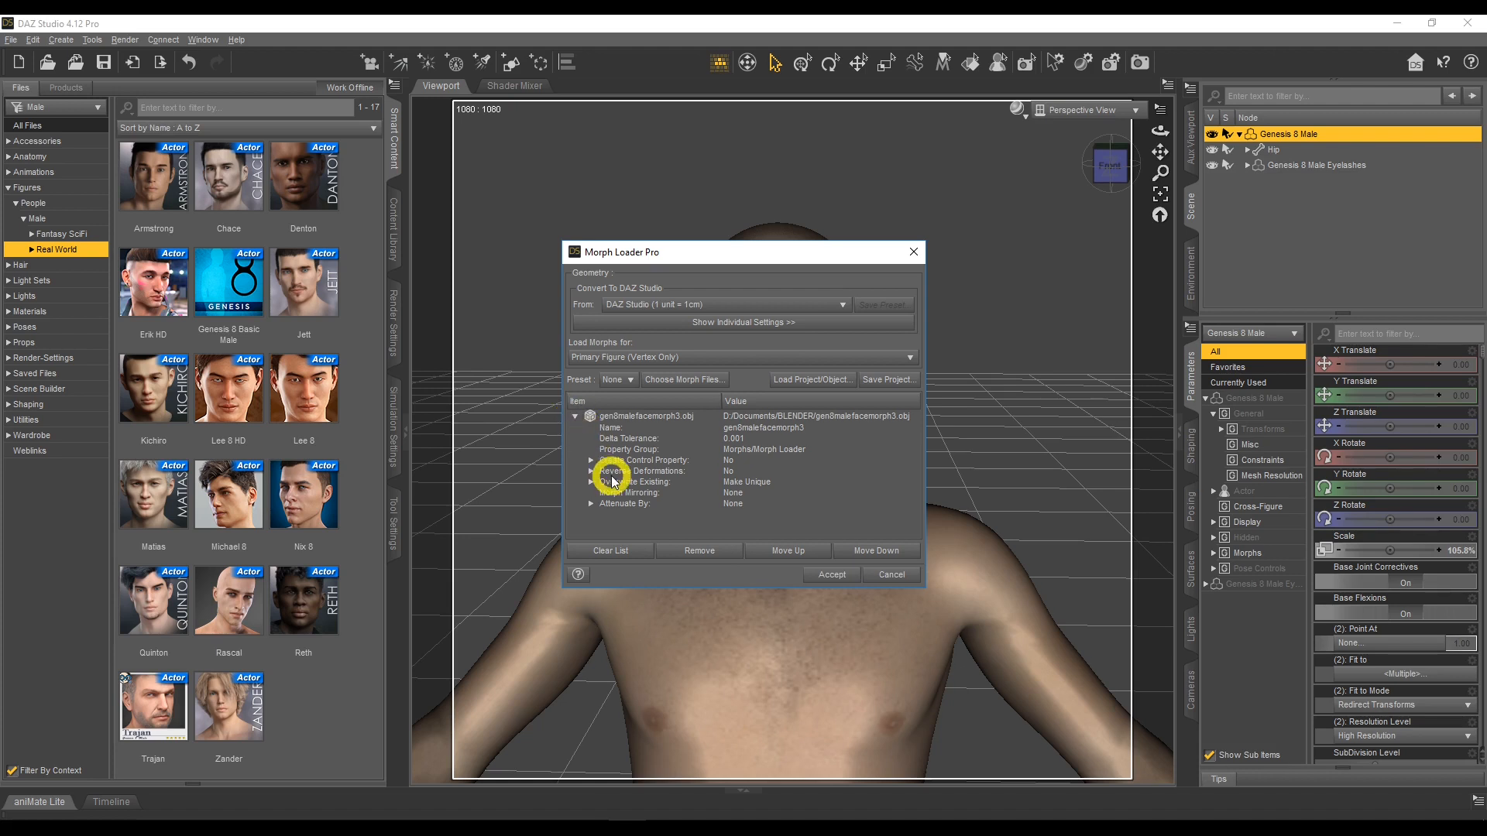
right_click(728, 472)
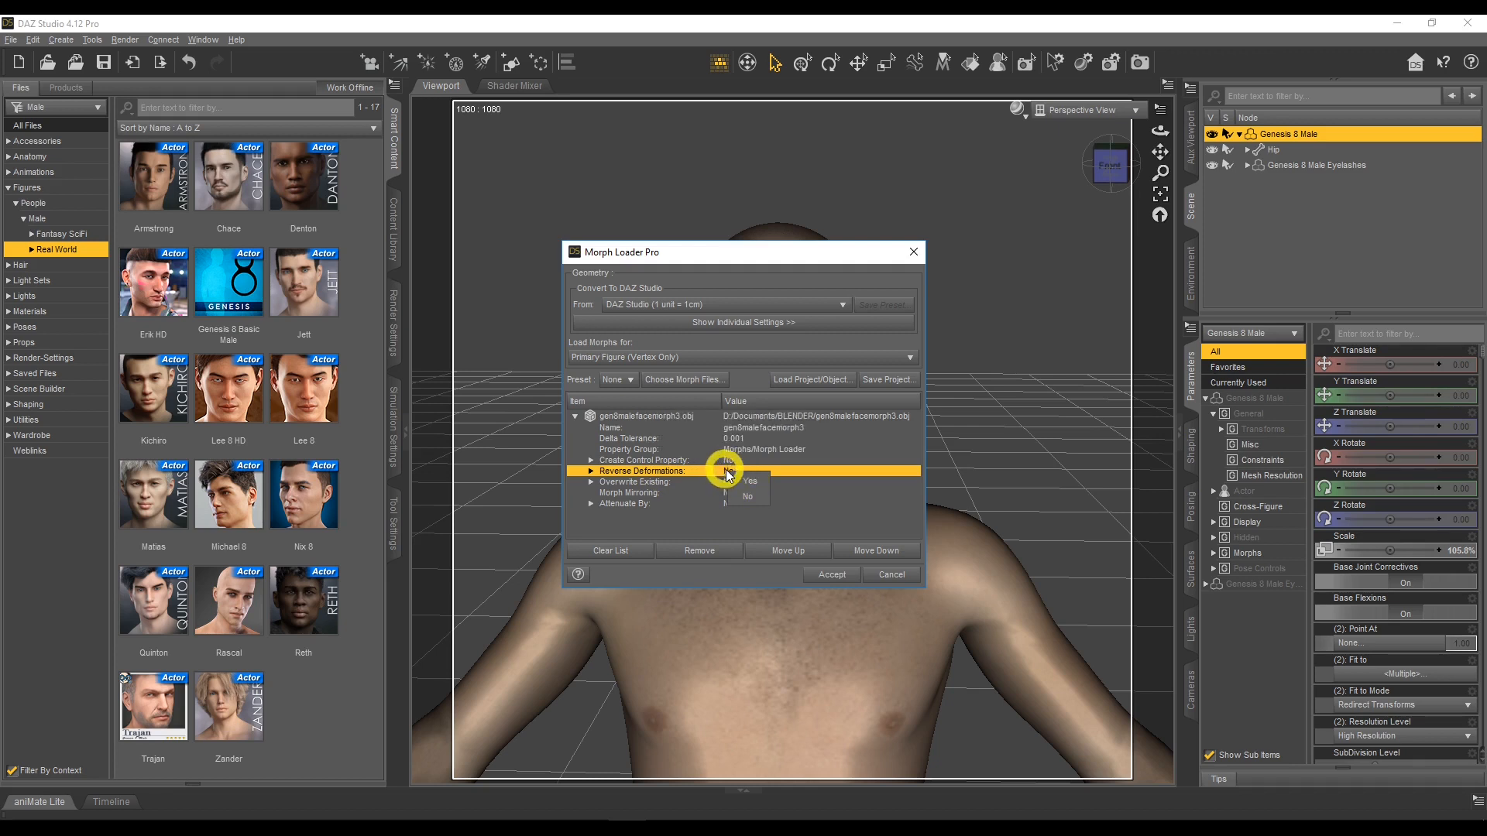
left_click(769, 482)
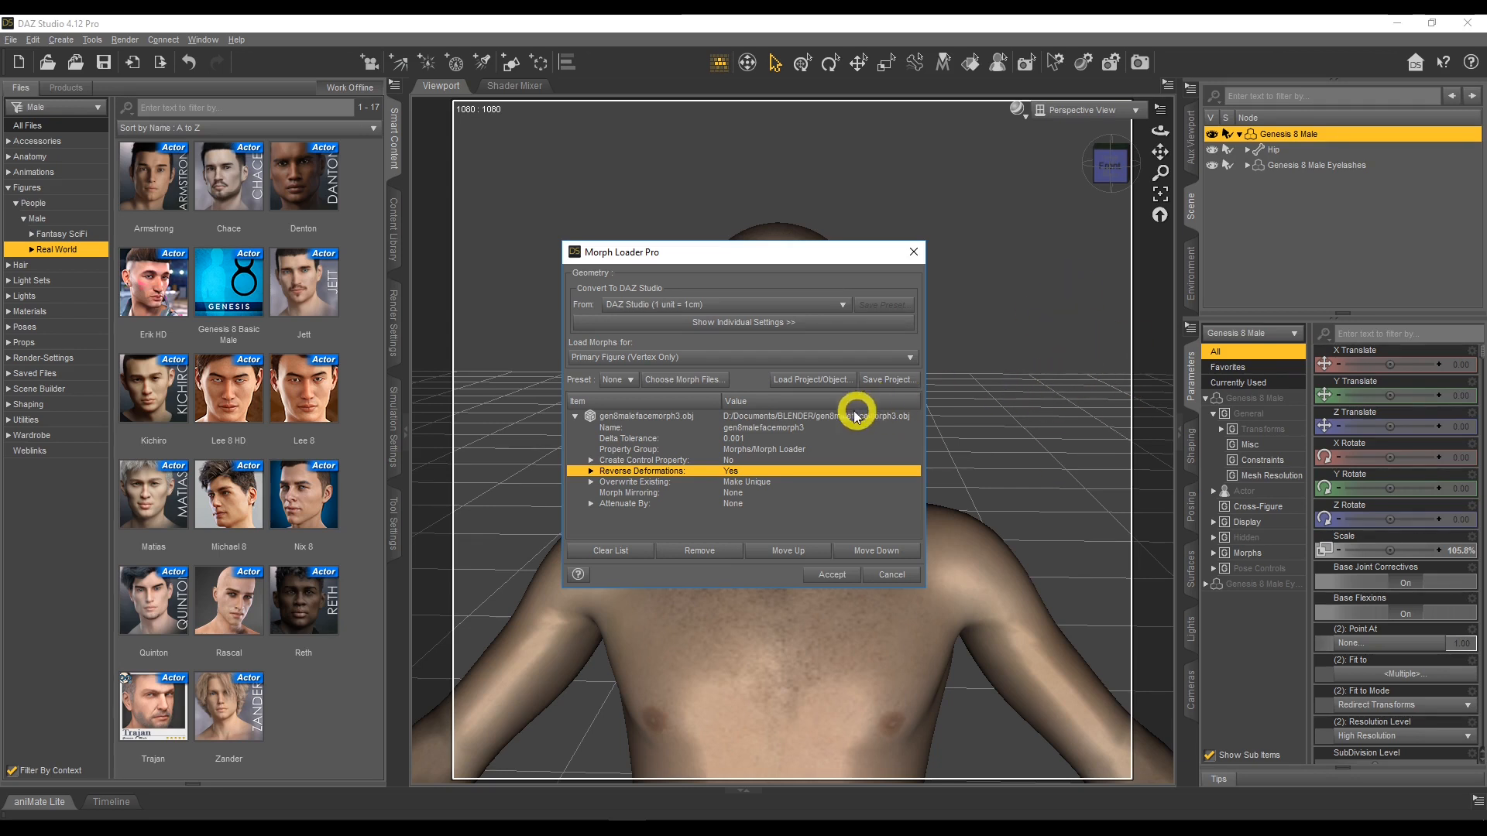
left_click(834, 575)
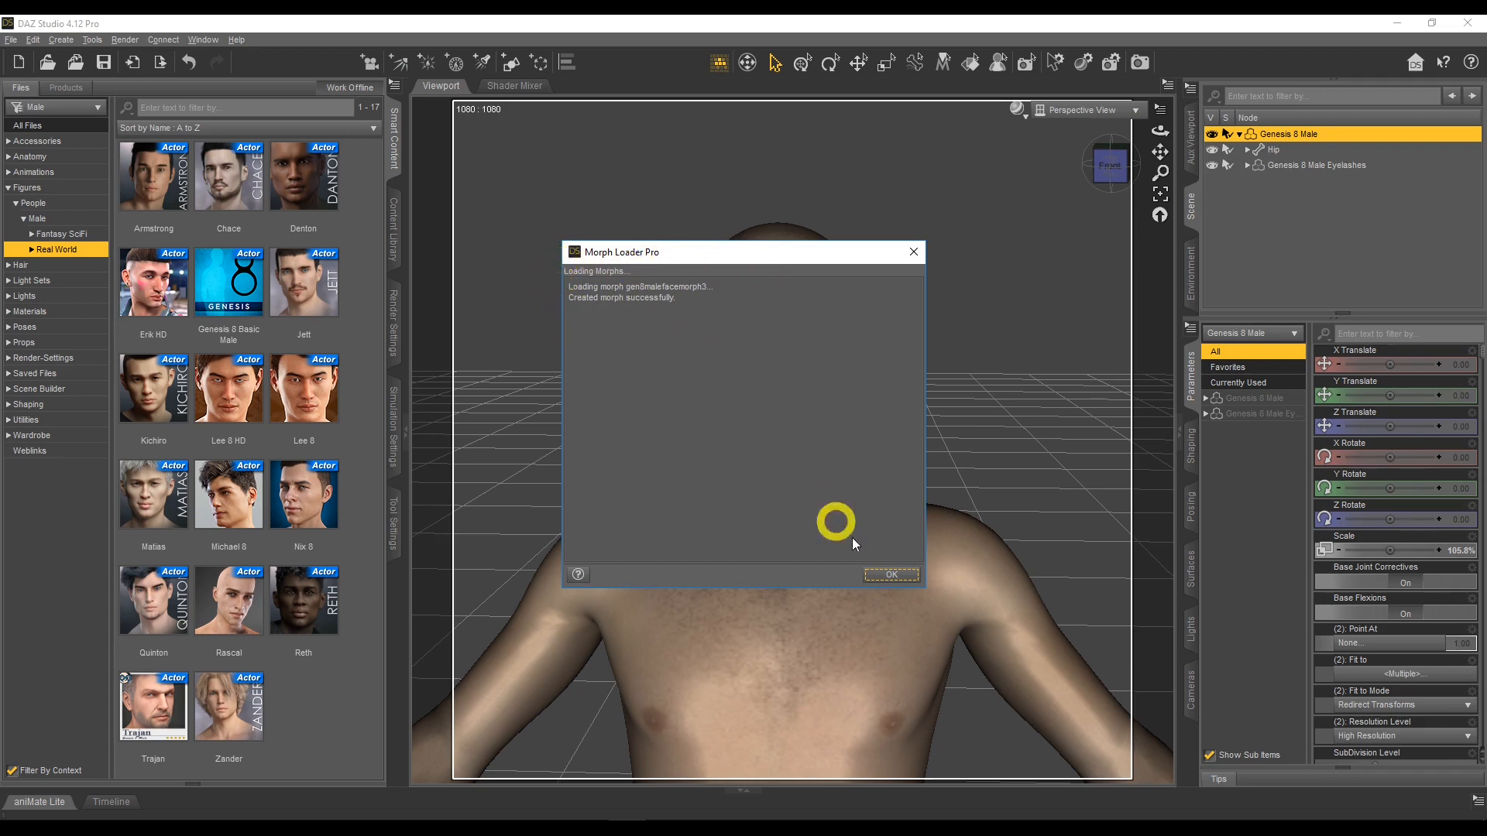
left_click(904, 577)
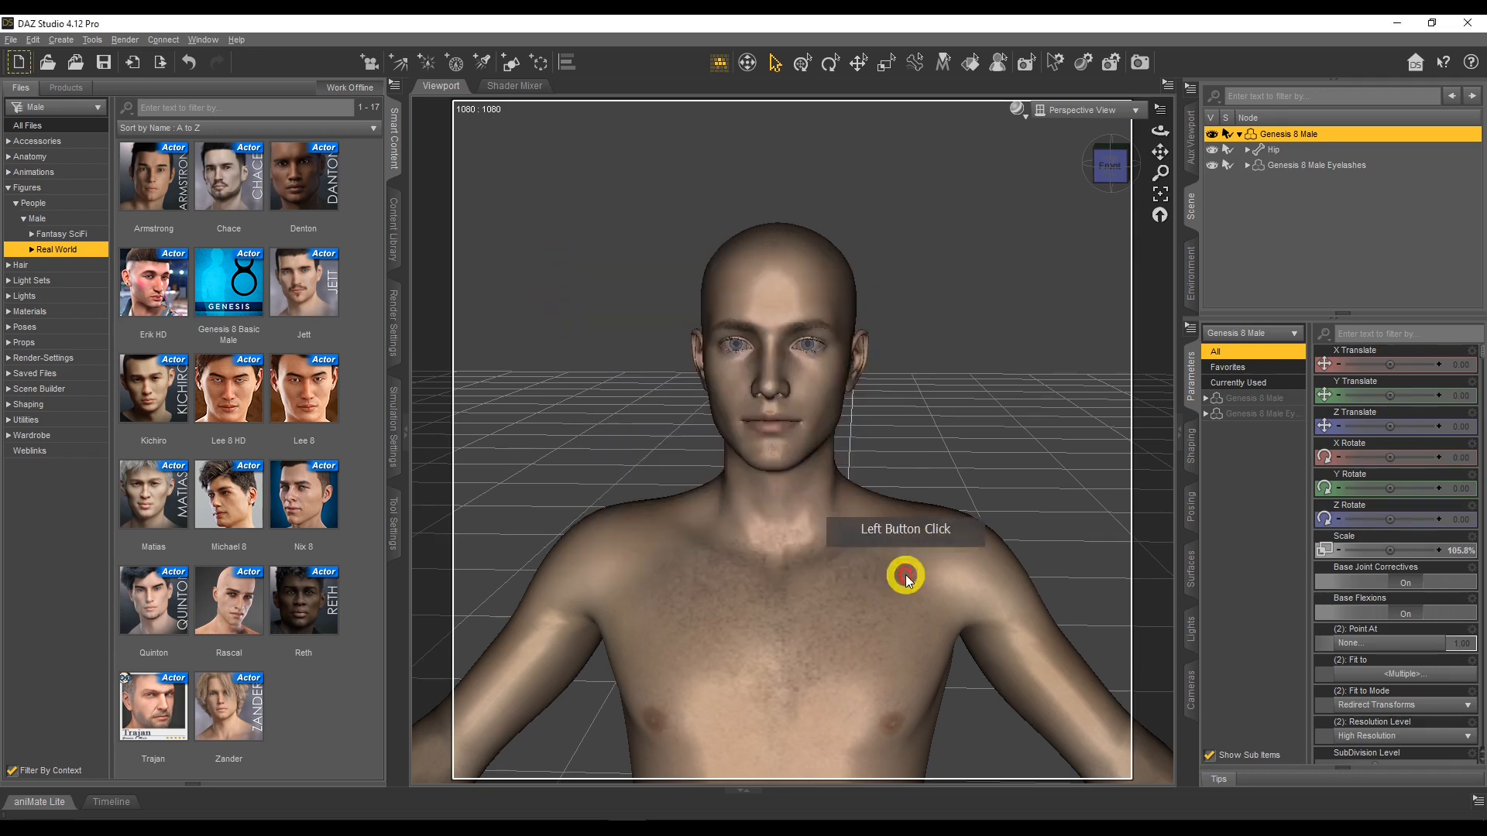
Step: Apply the gen8malefacemorph3 morph to the Genesis 8 Male at 100%
left_click(1206, 400)
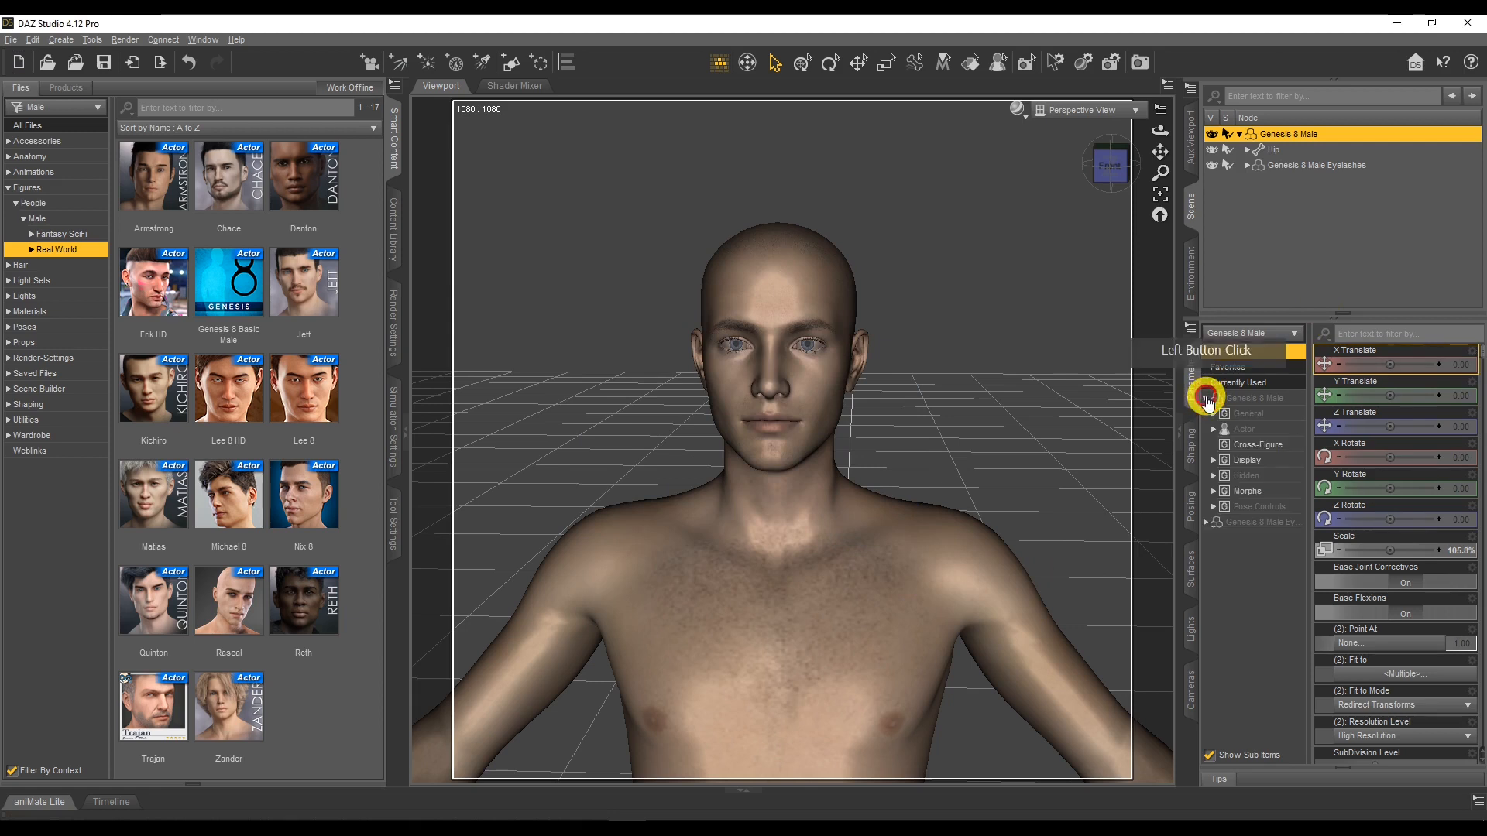
left_click(1245, 491)
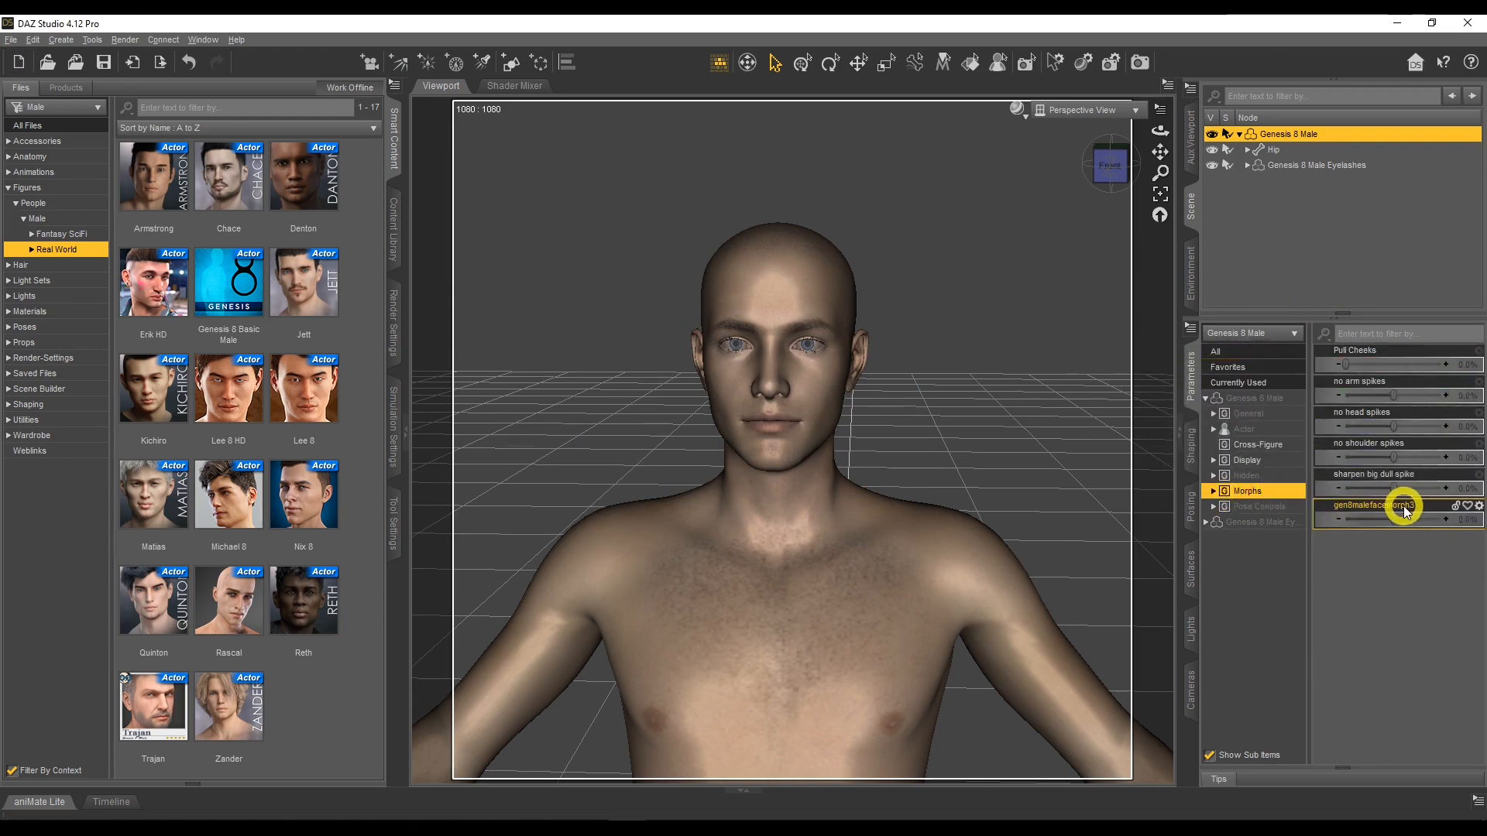
left_click_drag(1392, 519, 1484, 519)
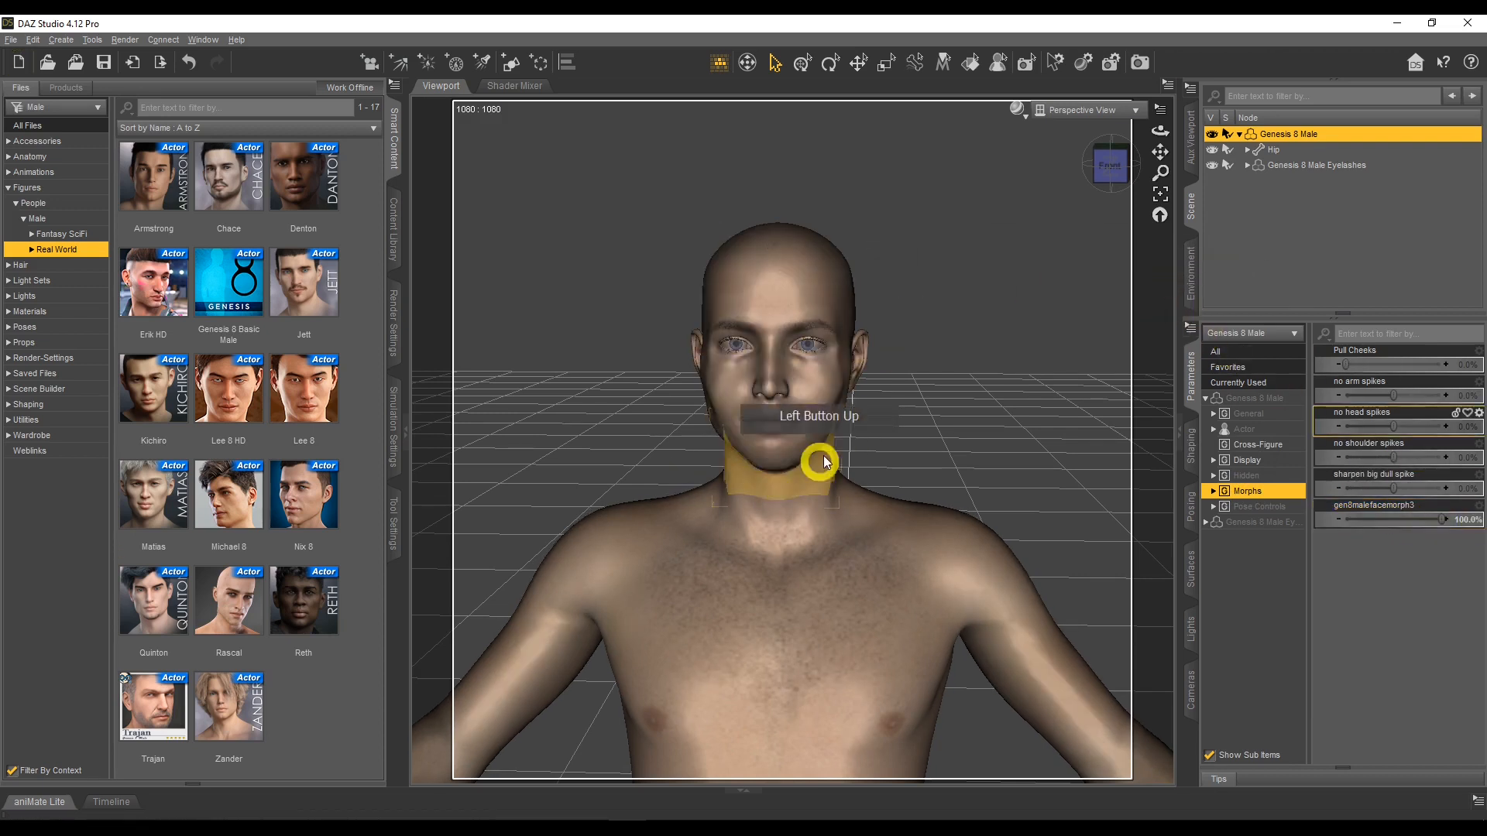
Step: Preview the morphed face up close with Iray viewport shading and activate the Spot Render tool
left_click(1017, 109)
left_click(1052, 299)
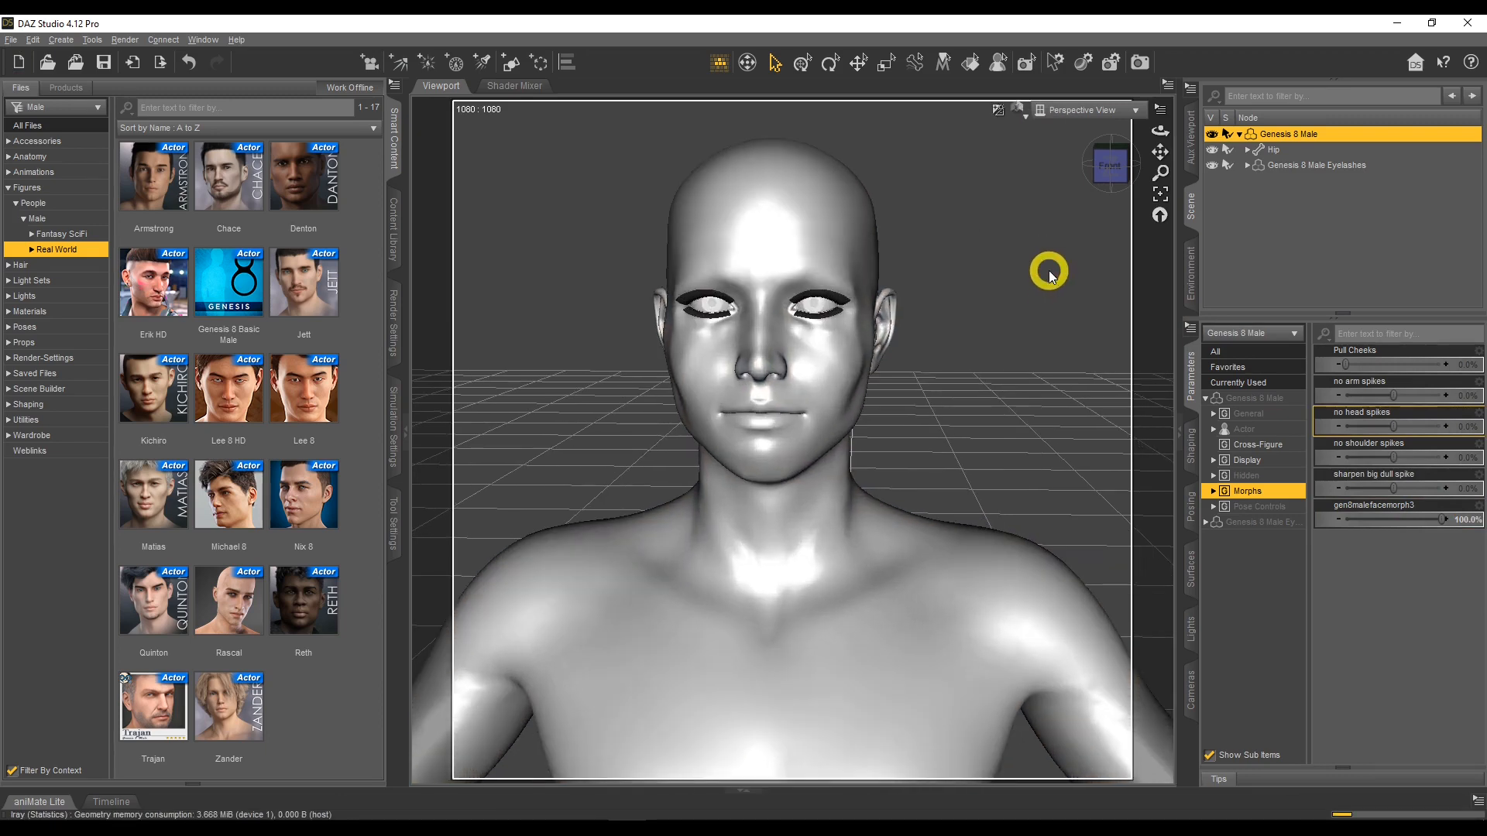
left_click_drag(1159, 149, 1154, 144)
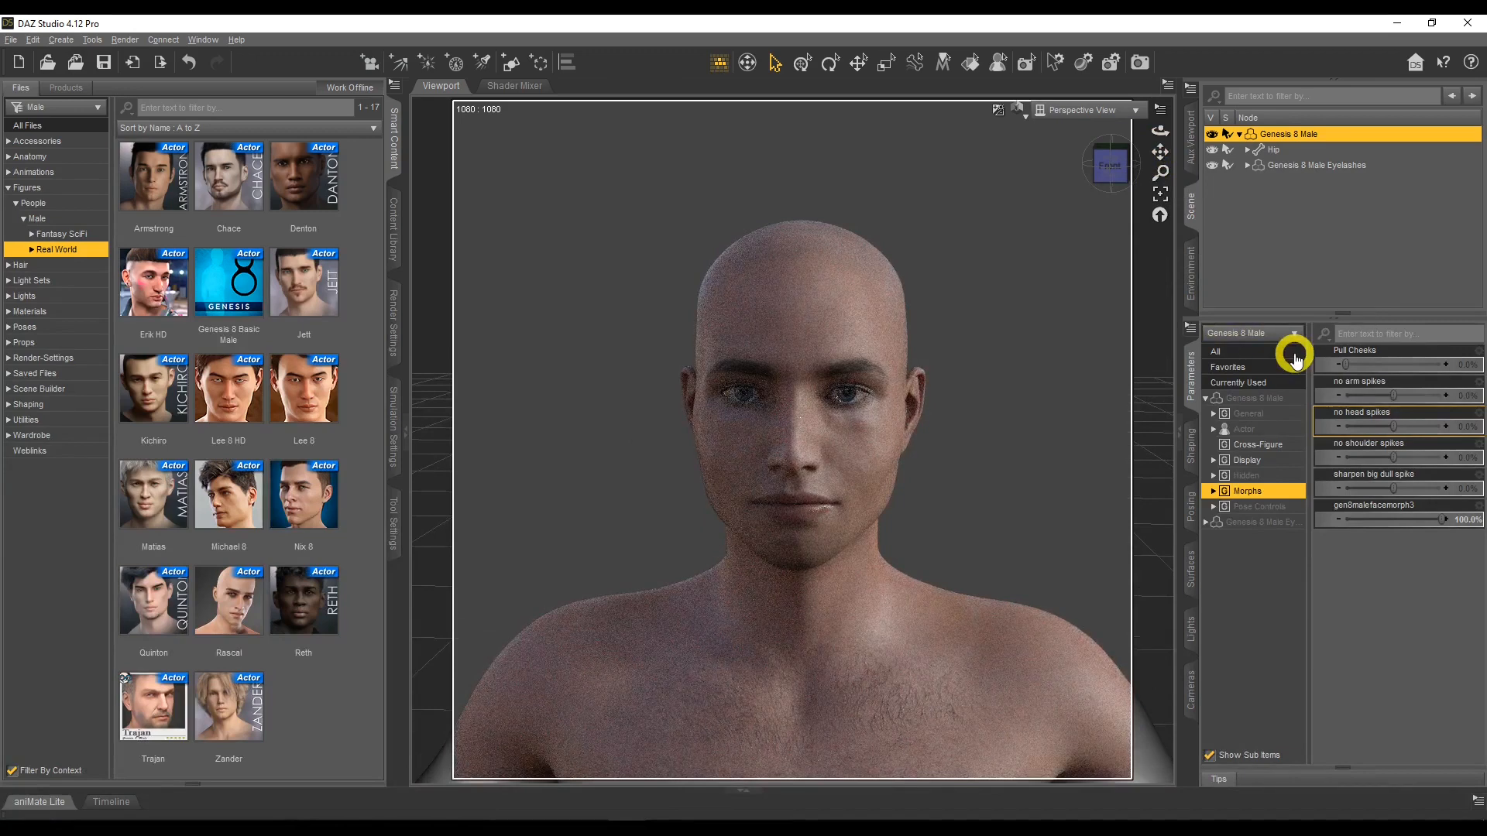
scroll(982, 399, "up", 5)
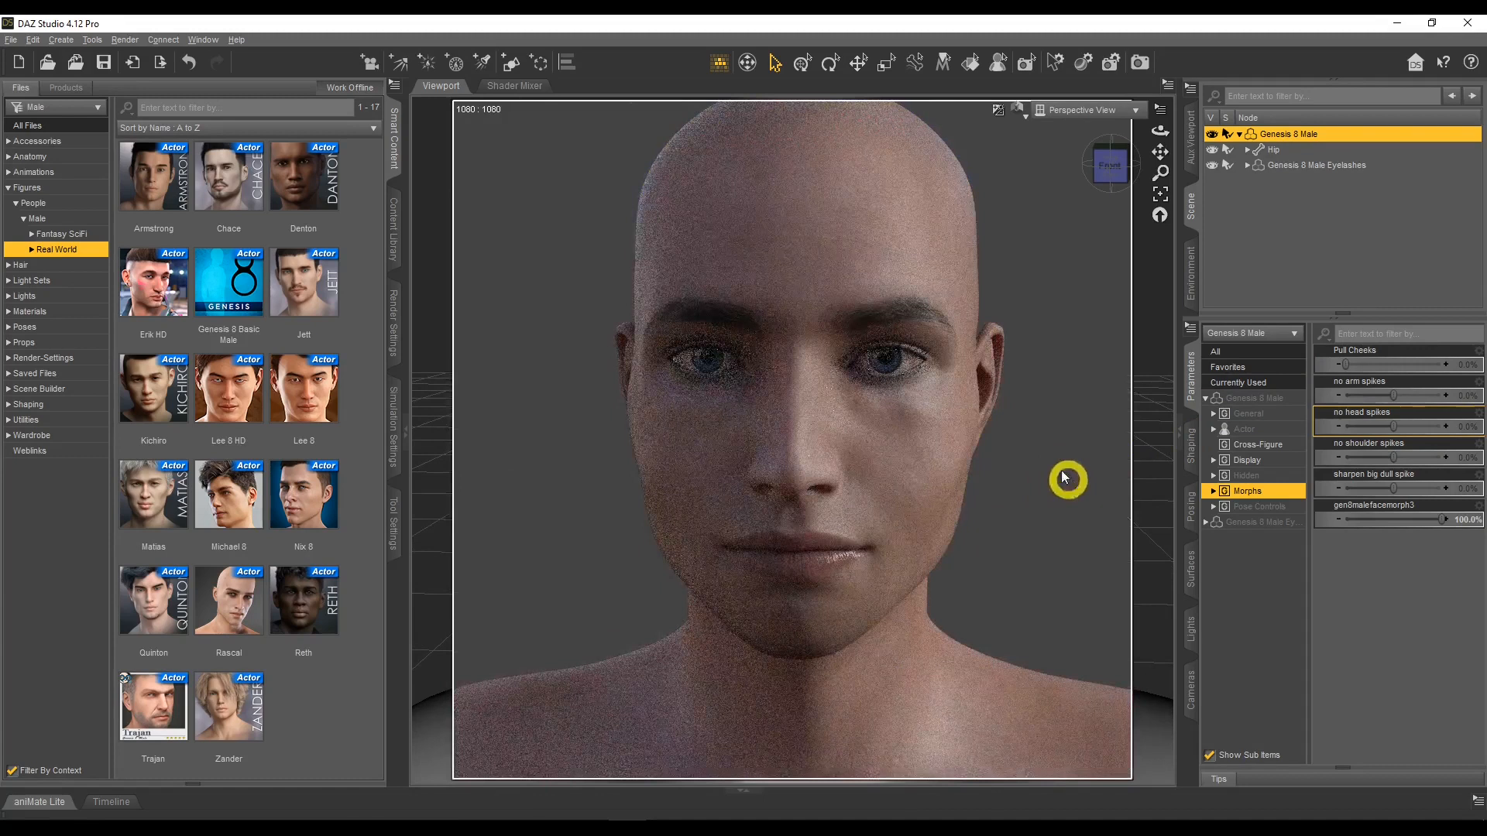
left_click(1019, 68)
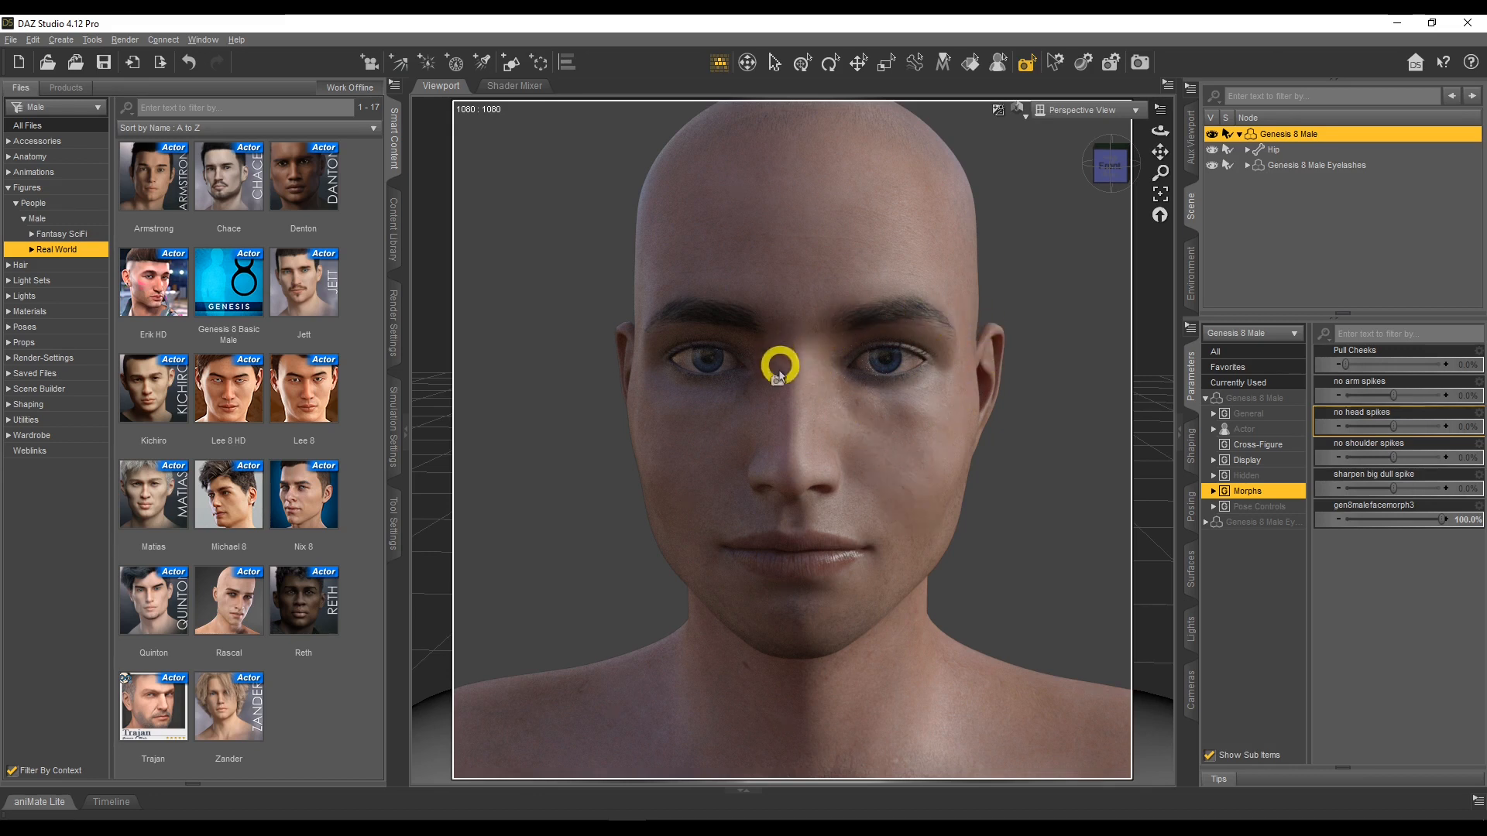
Step: Compare the face with gen8malefacemorph3 at 0%, and return the morph to 100%
left_click(1460, 521)
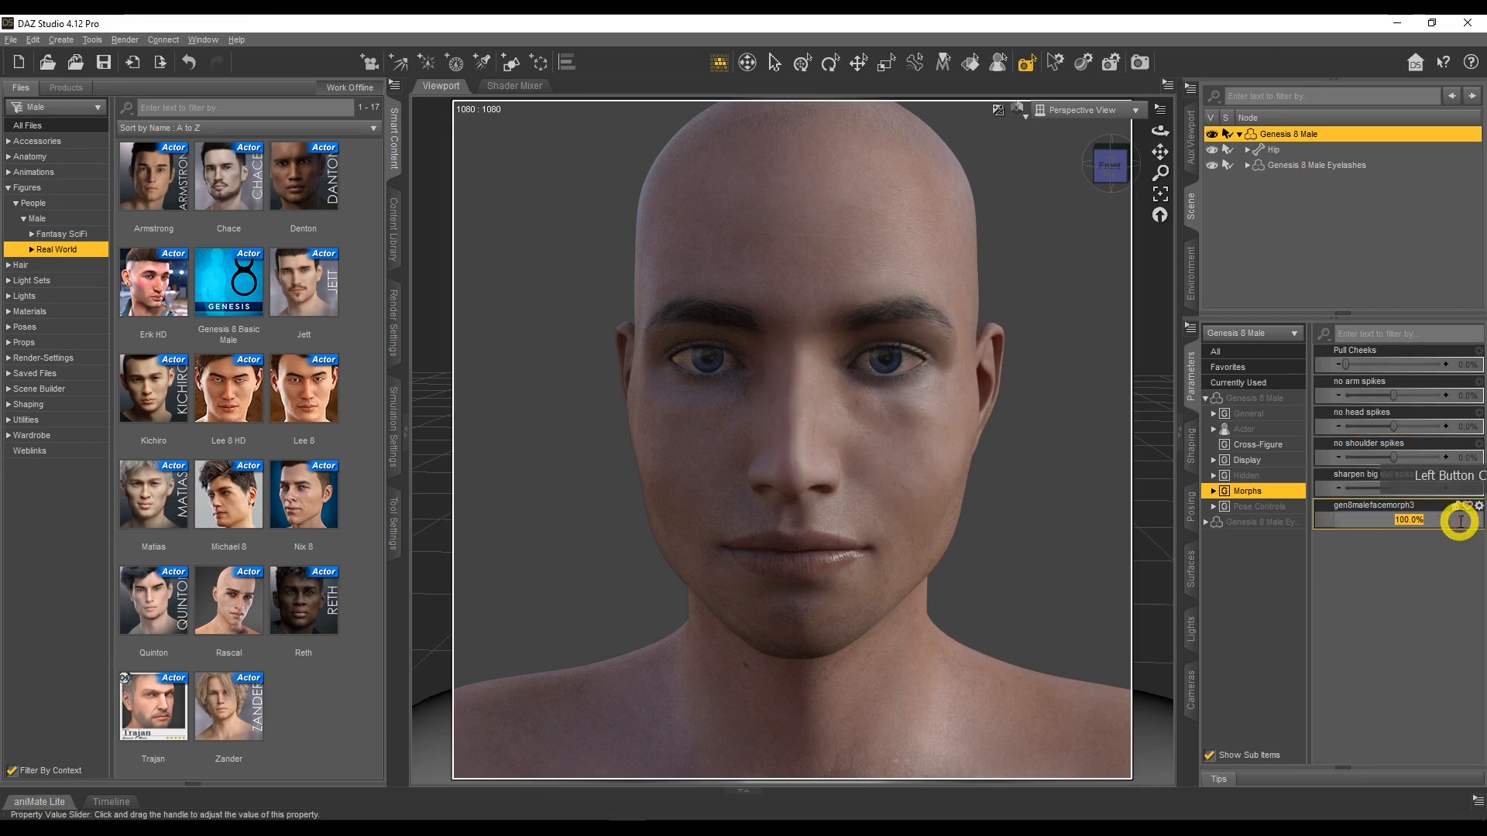
type("0")
key("Return")
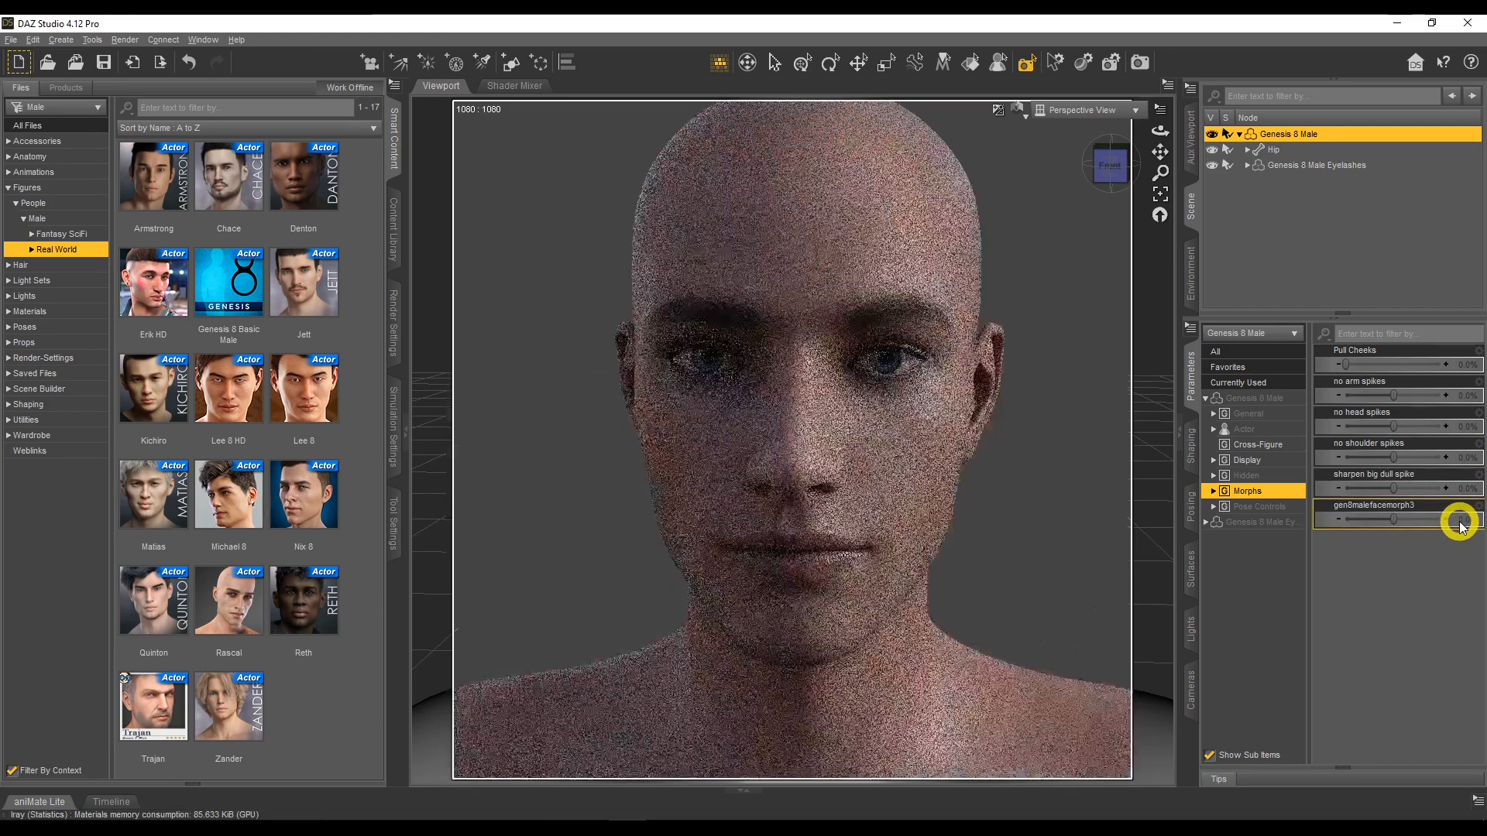
left_click_drag(1392, 518, 1473, 515)
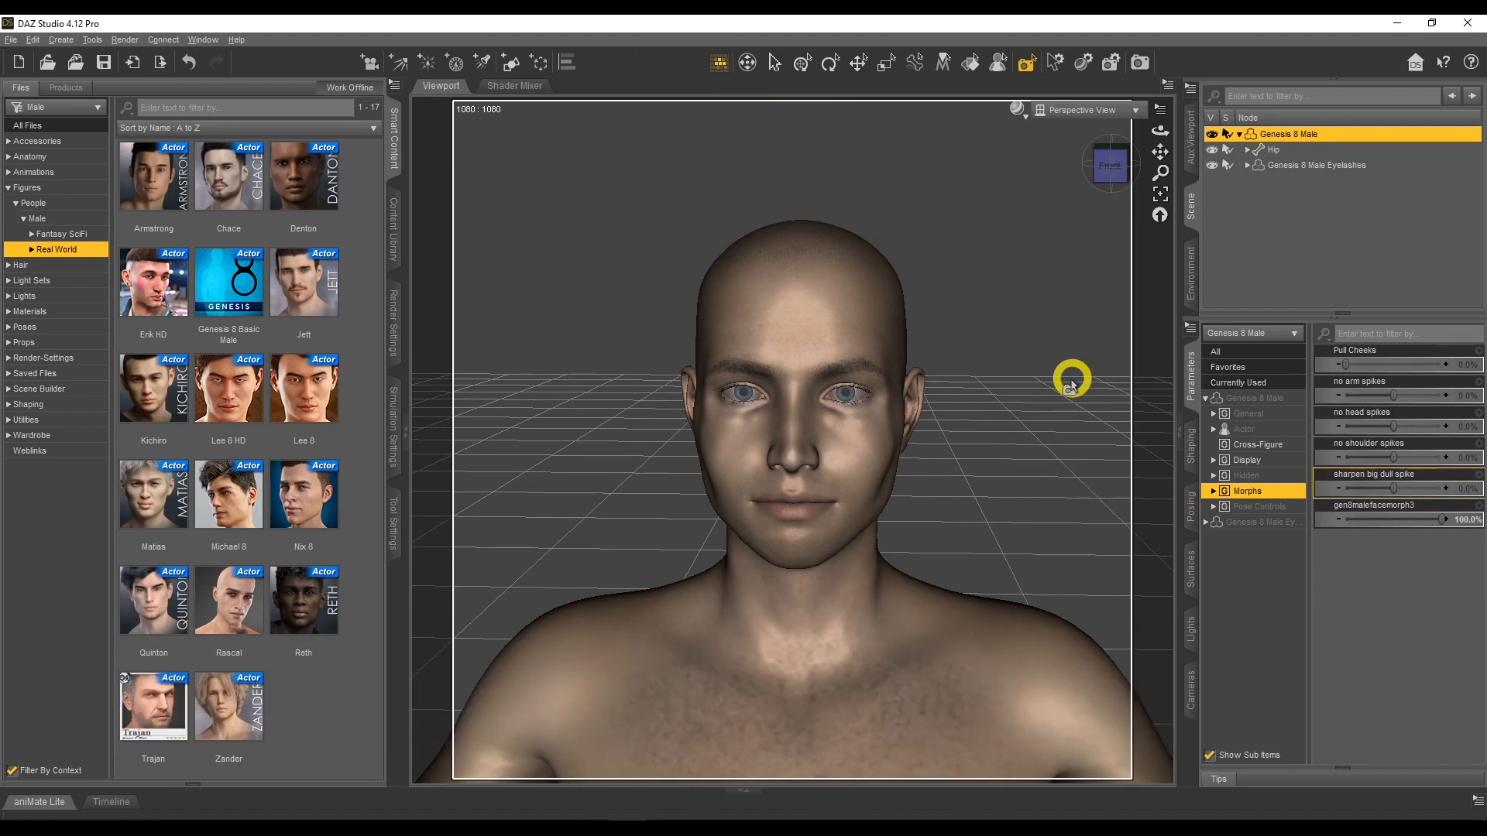
Step: Make the Joint Editor the active tool for the Genesis 8 Male figure
scroll(1071, 381, "down", 1)
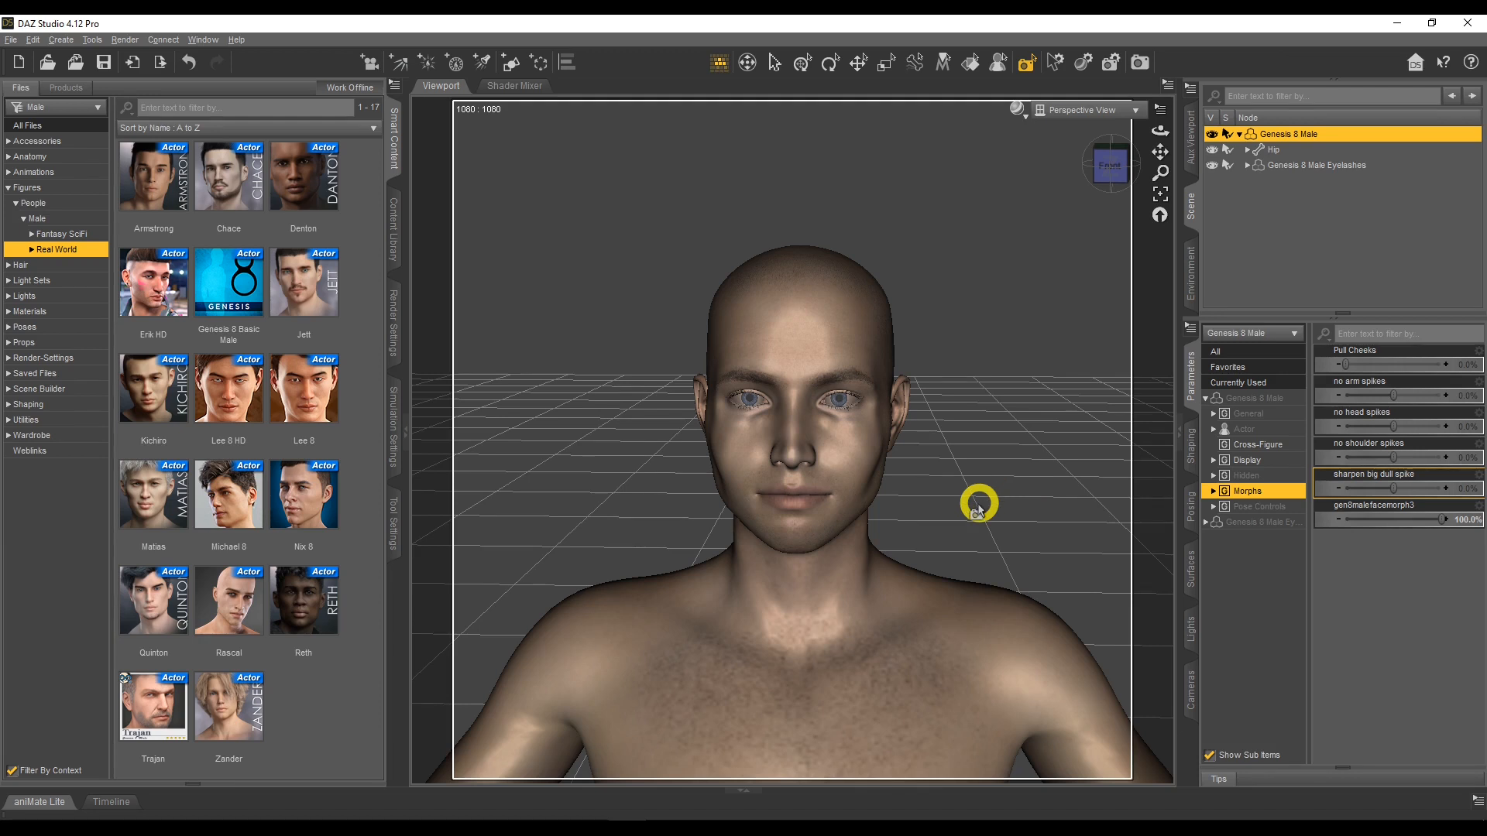
left_click_drag(1160, 154, 1150, 48)
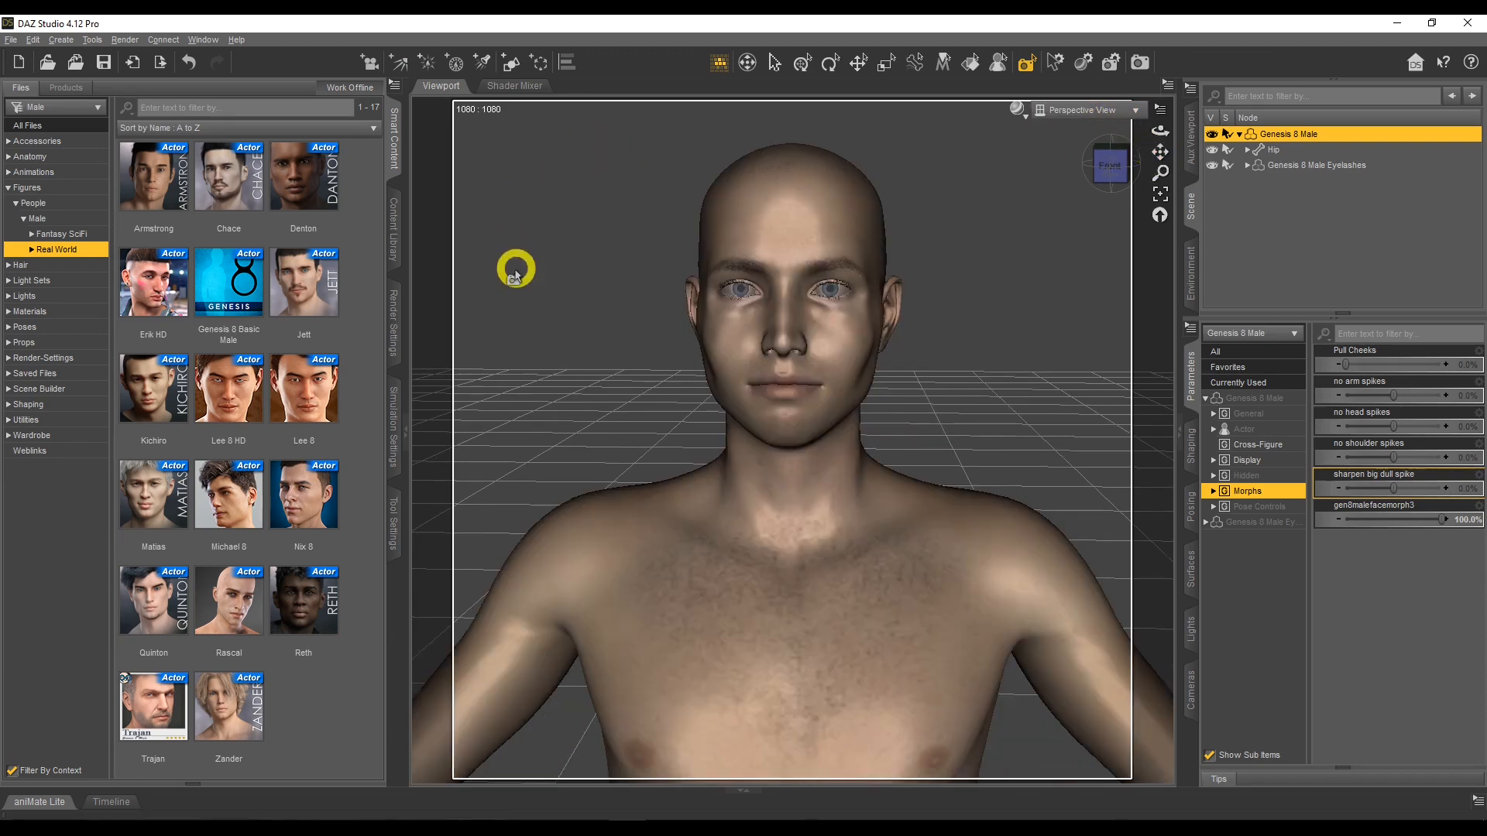
left_click(394, 522)
left_click(130, 88)
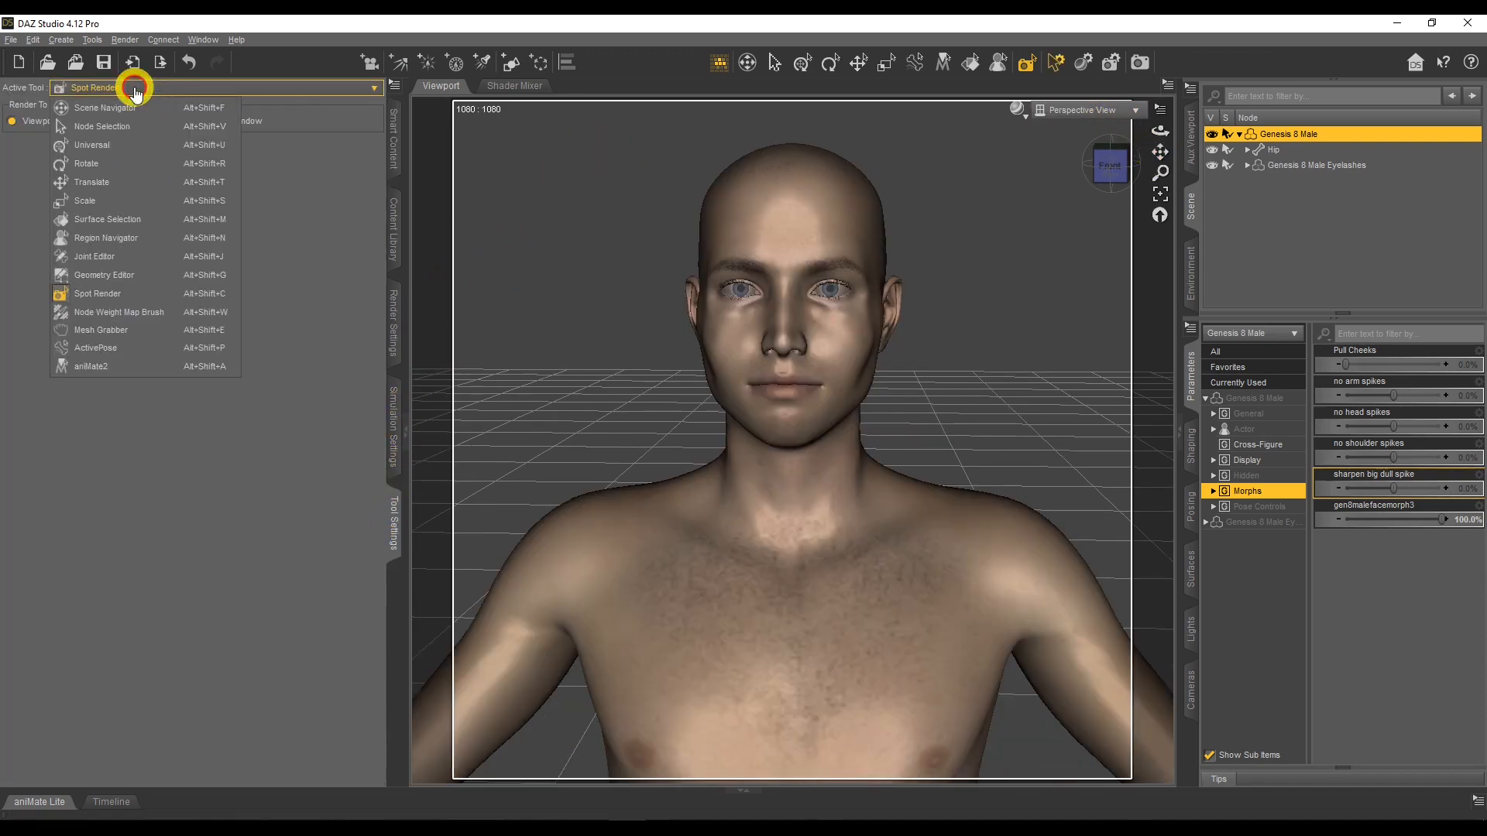
left_click(134, 255)
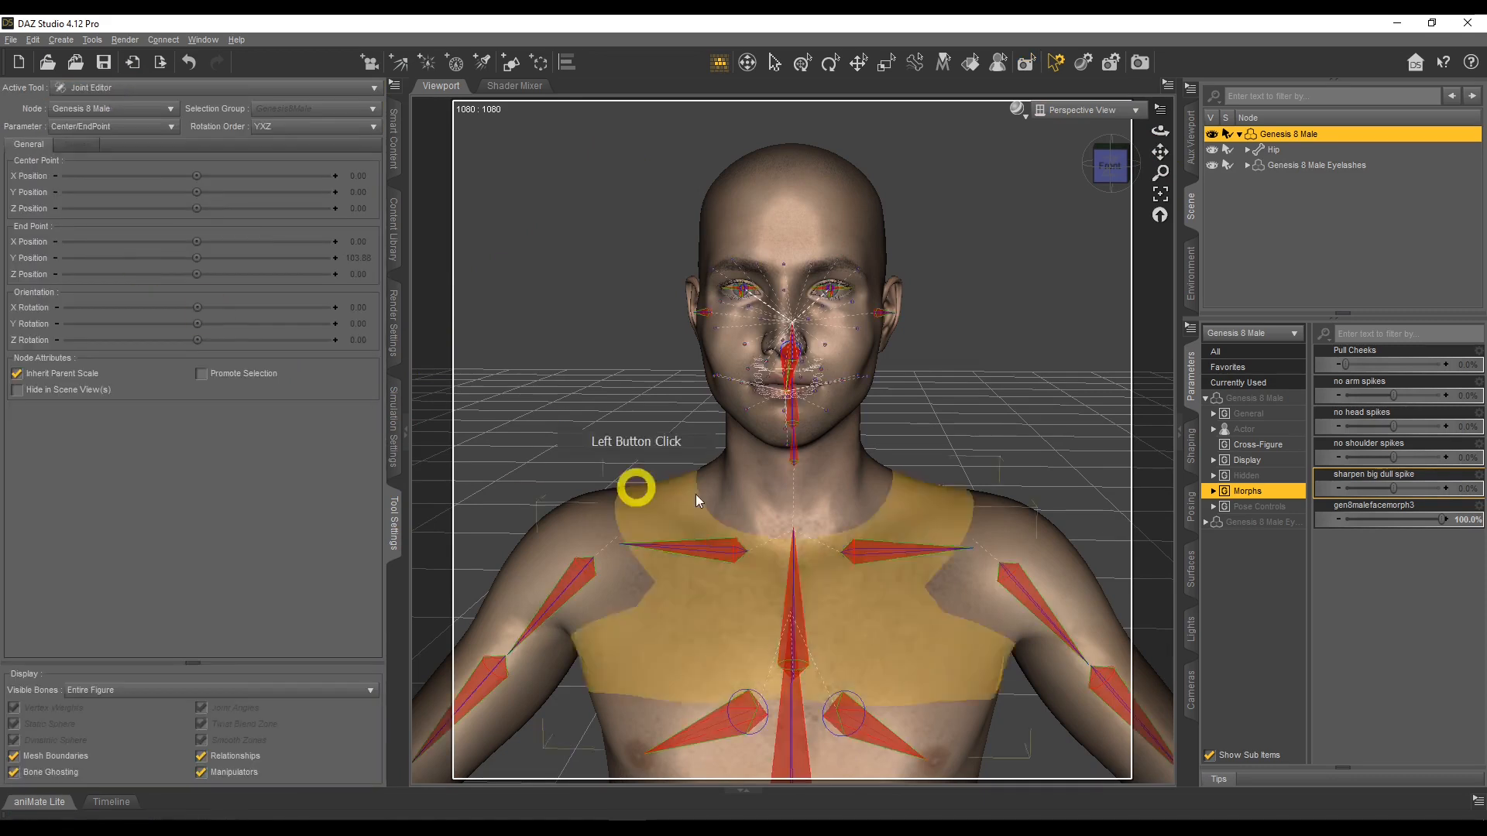
Step: Adjust the Genesis 8 Male's rigging to the morphed shape for all bones, with Adjust Orientation turned on
scroll(852, 505, "down", 4)
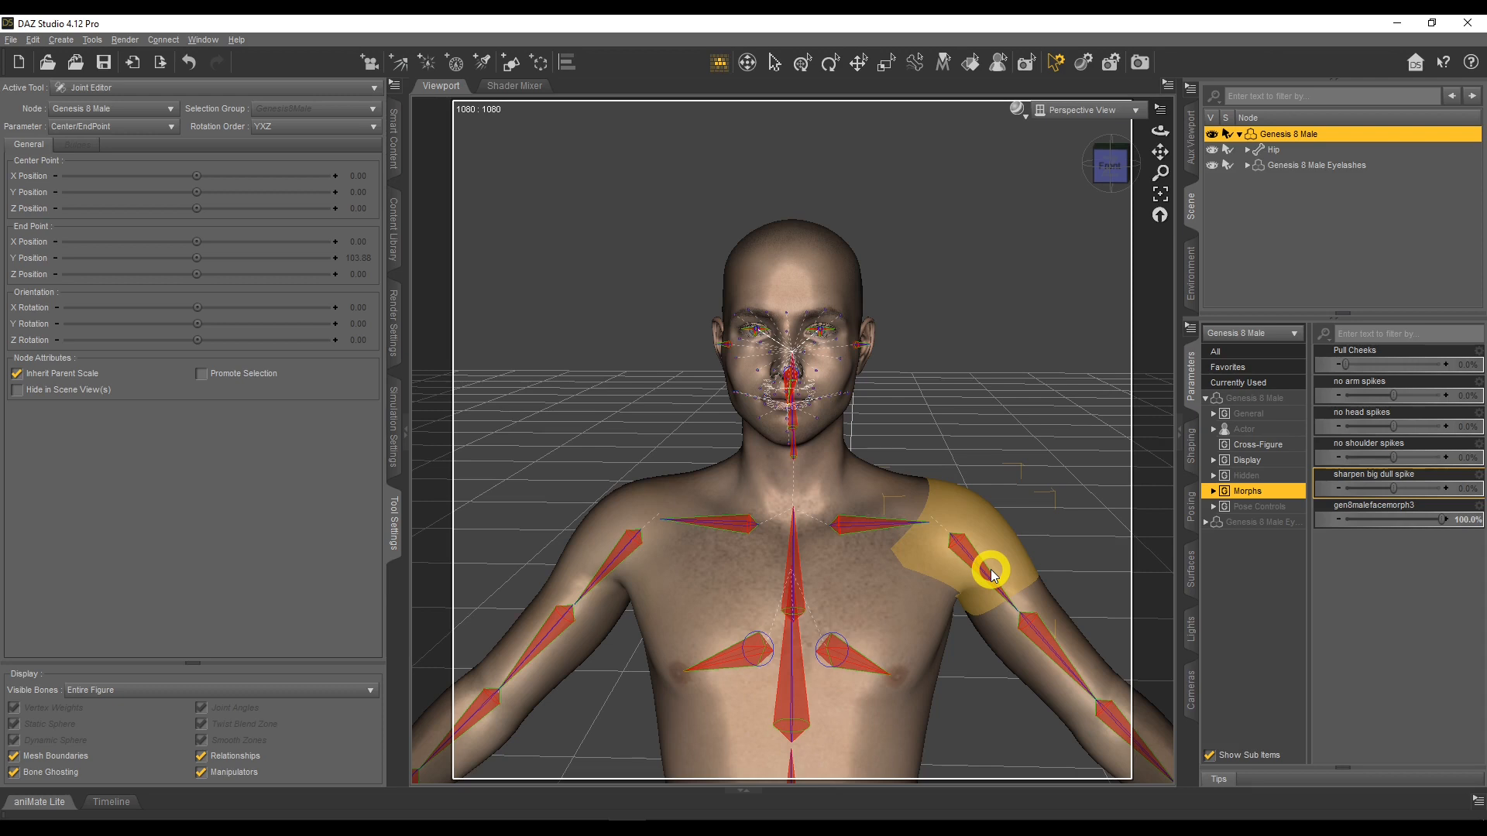
right_click(957, 302)
mouse_move(976, 341)
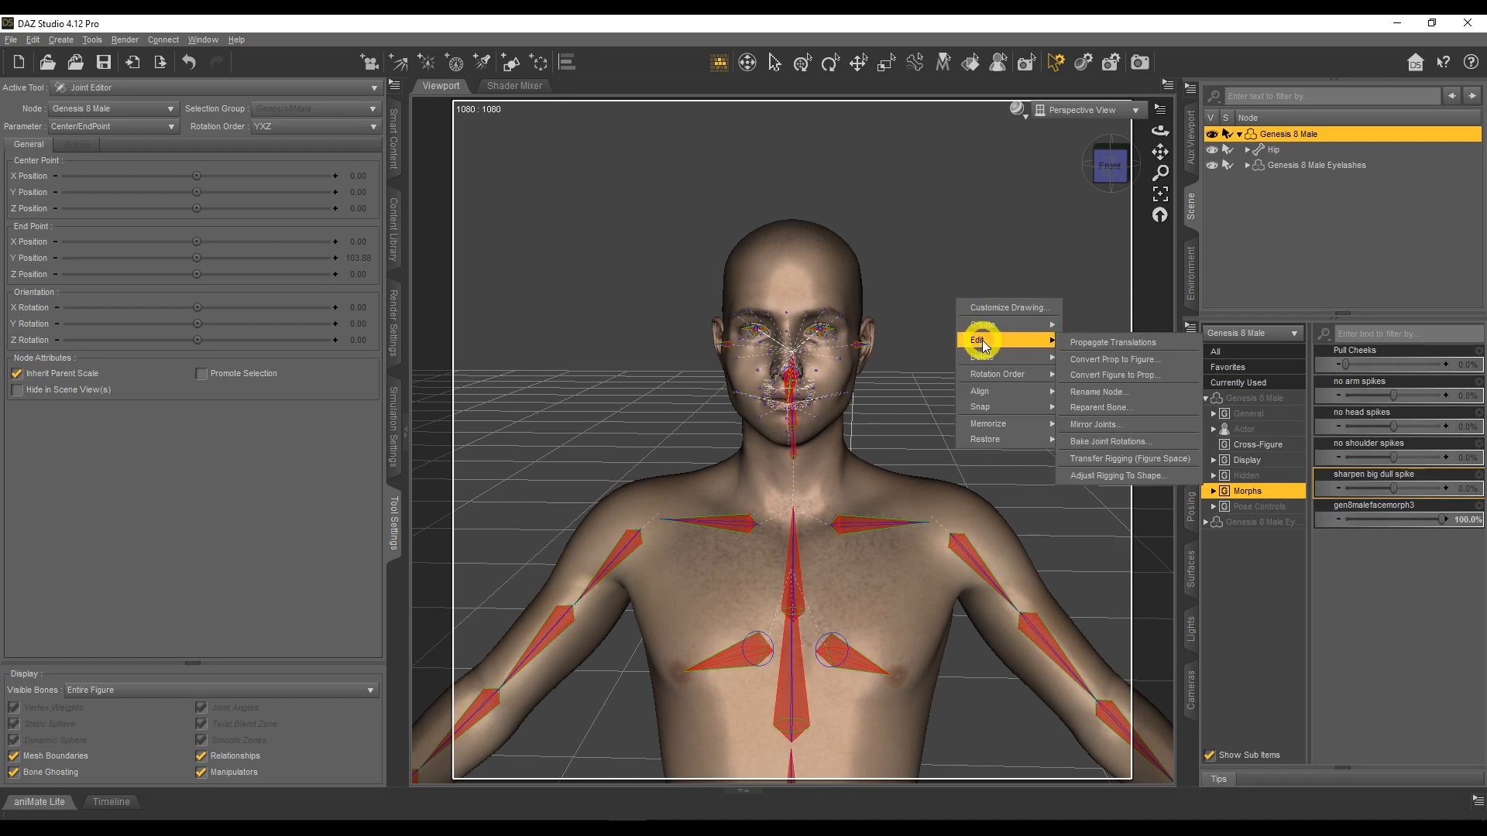
left_click(1145, 478)
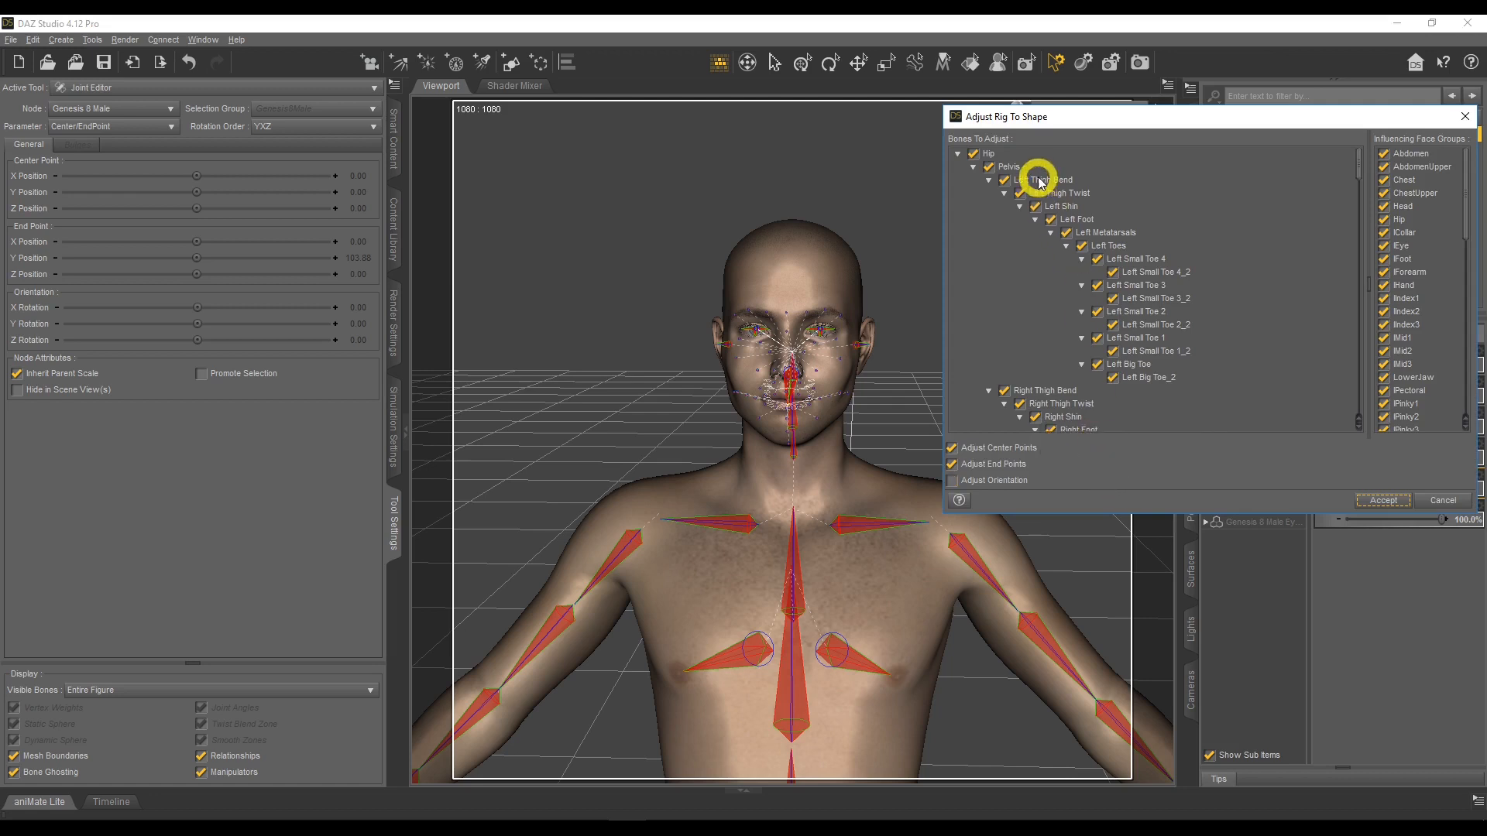
scroll(1193, 255, "down", 10)
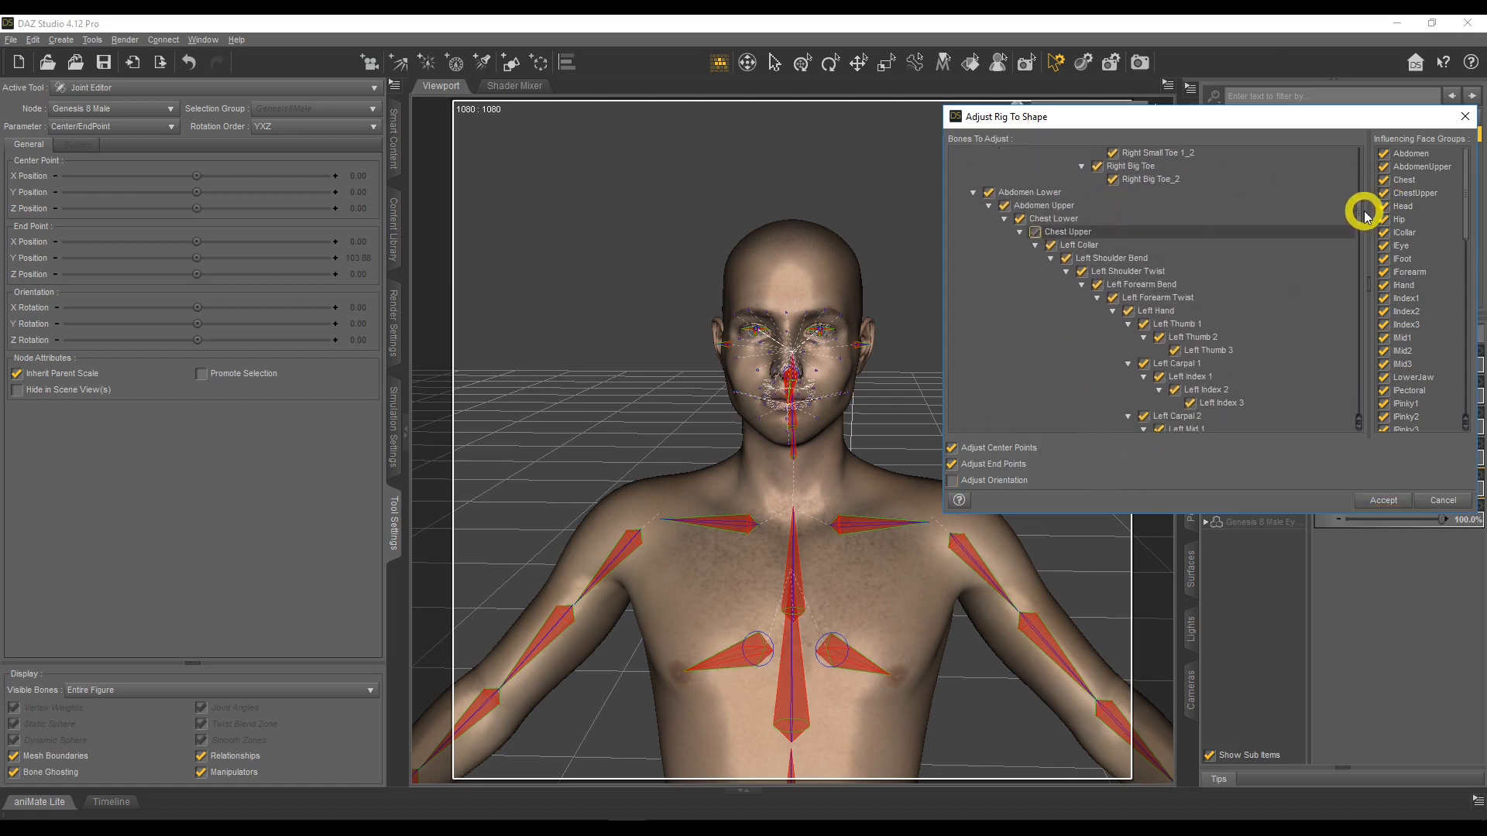
left_click(960, 481)
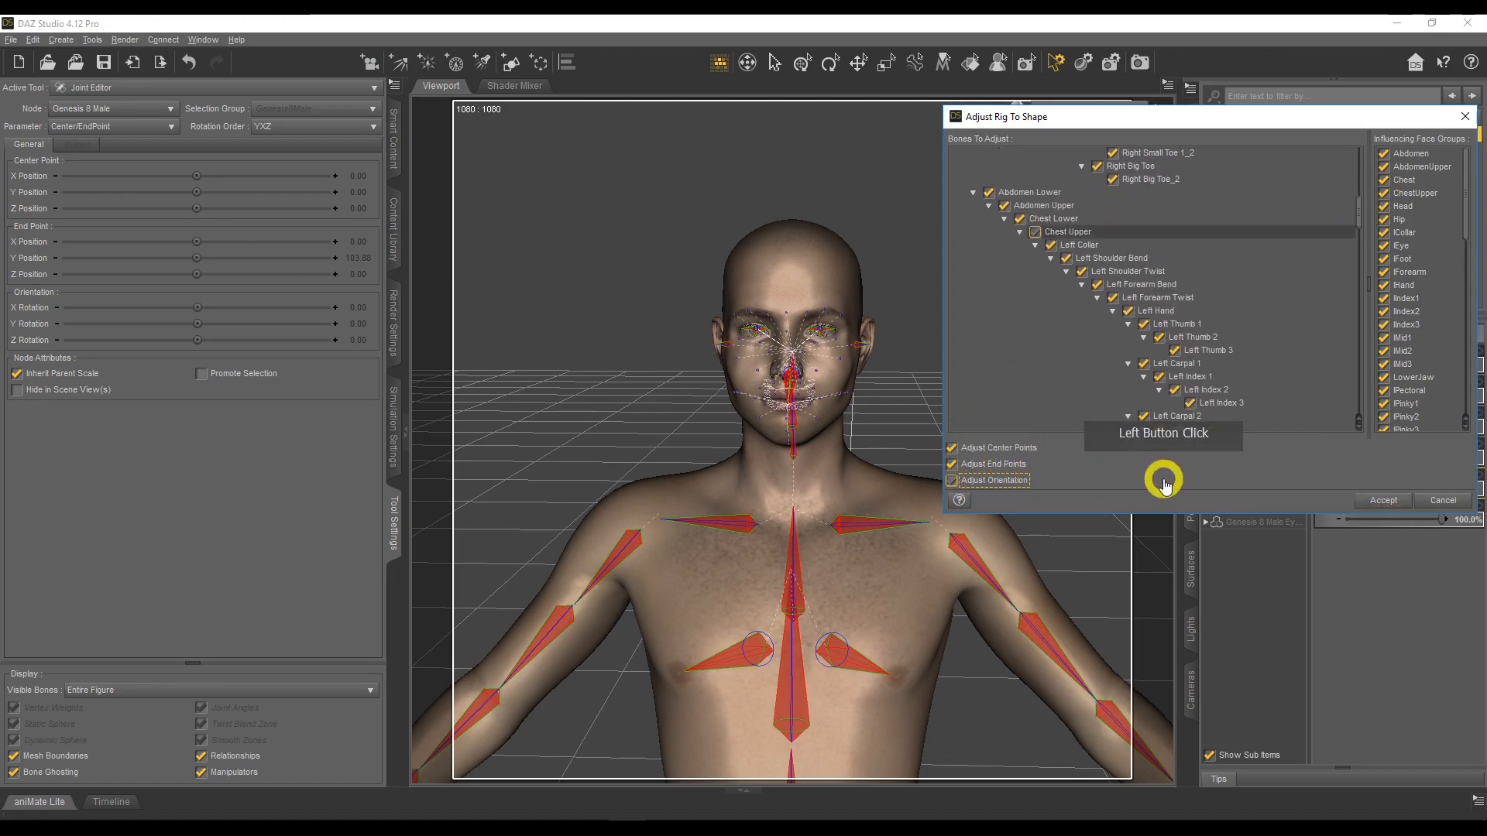
left_click(1385, 501)
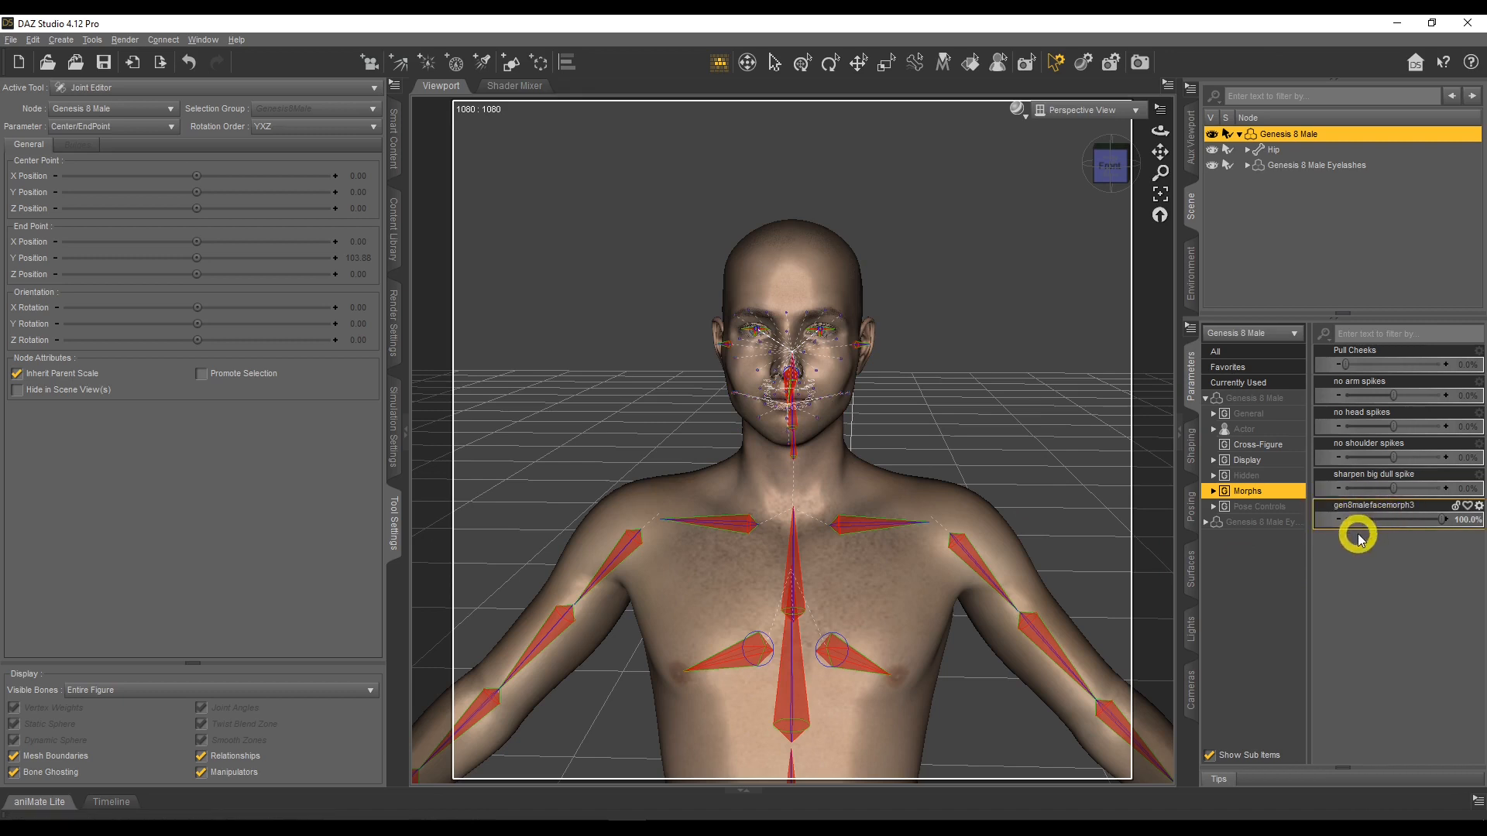
Step: Enable Edit Mode for the figure's parameters and run ERC Freeze on gen8malefacemorph3 with all listed properties included
right_click(1327, 512)
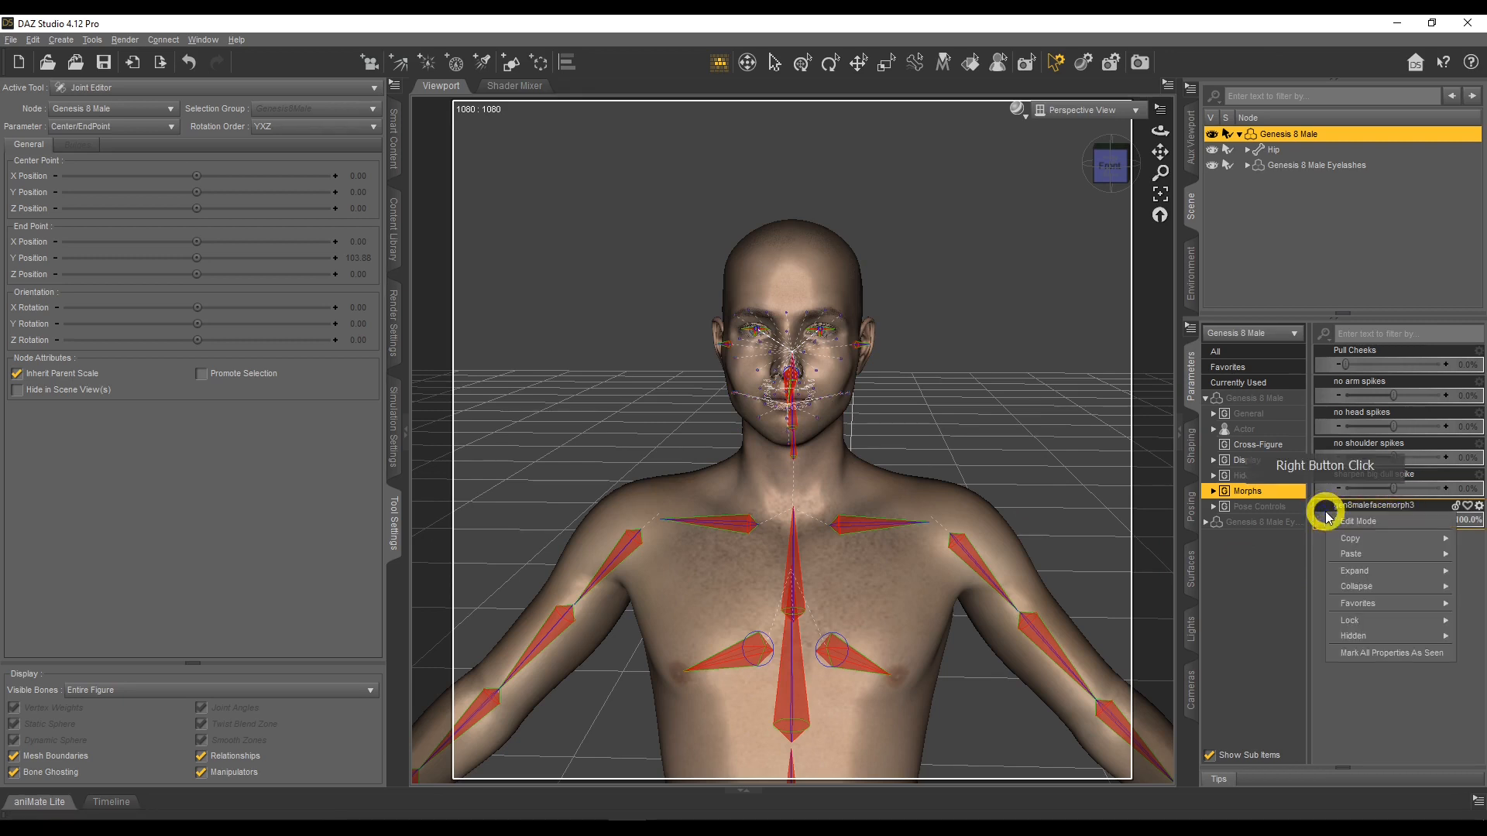
left_click(1339, 518)
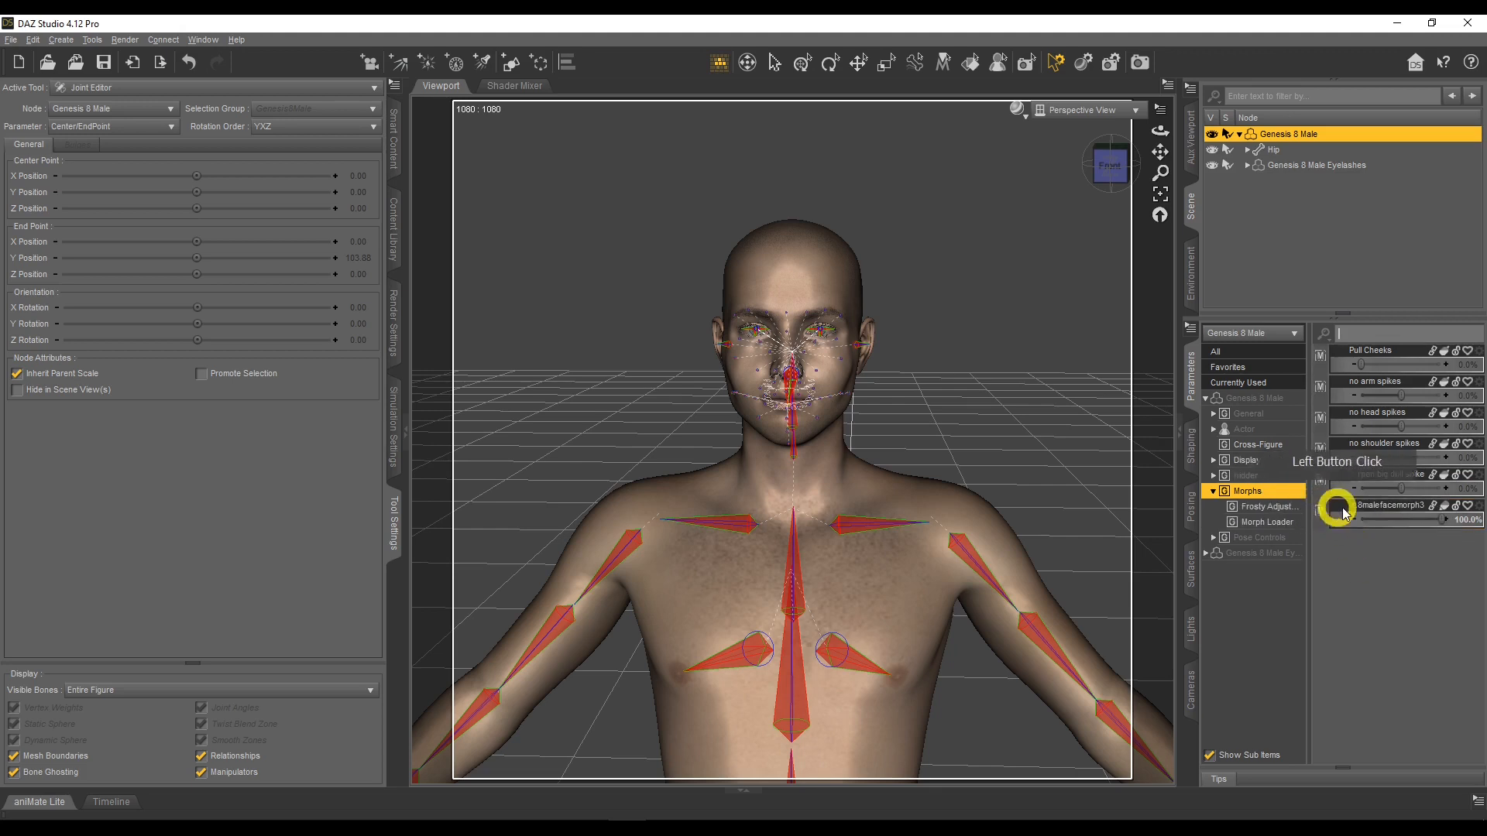
right_click(1342, 513)
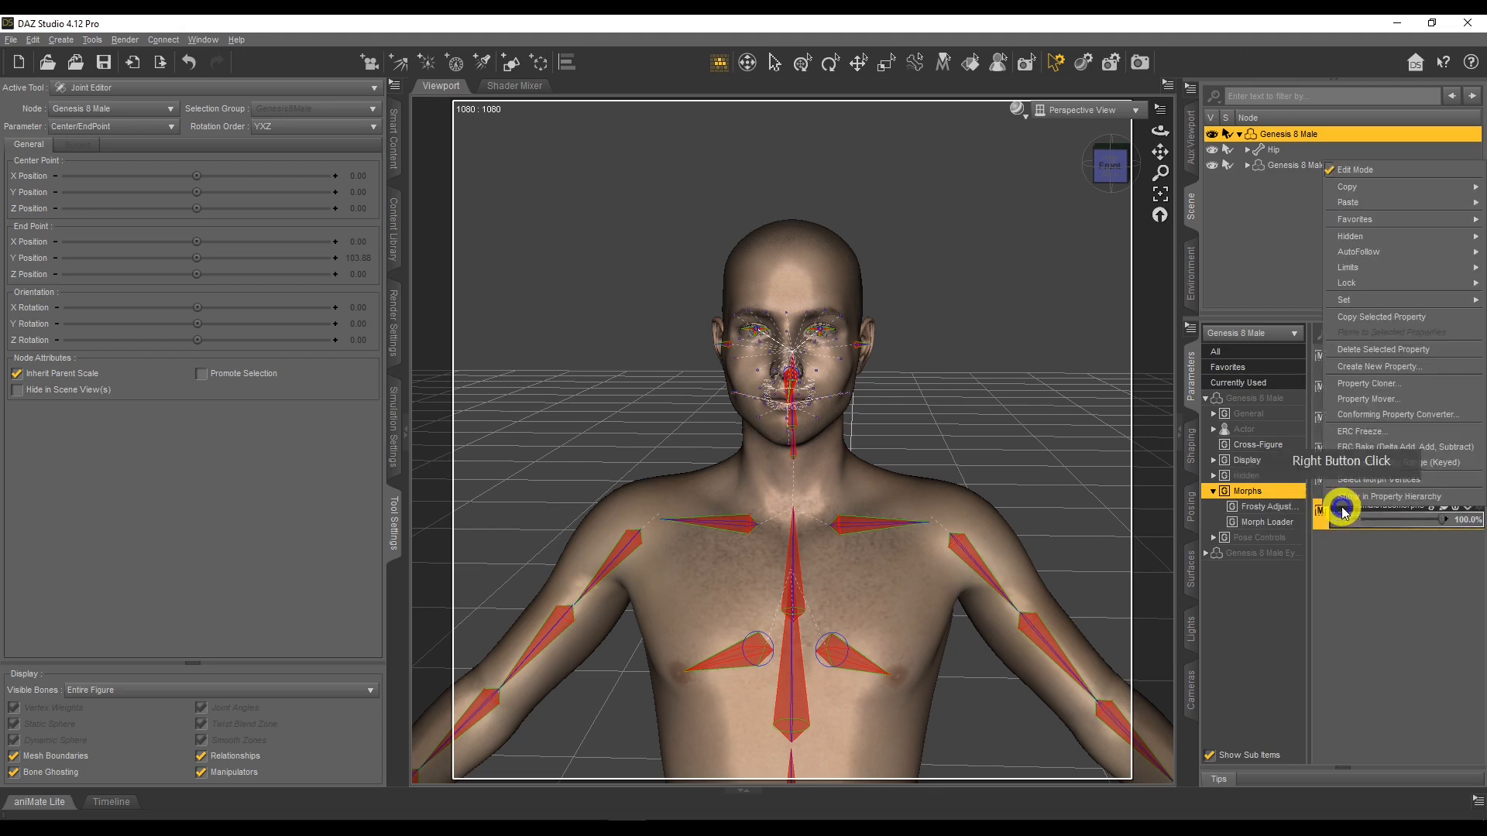
left_click(1418, 440)
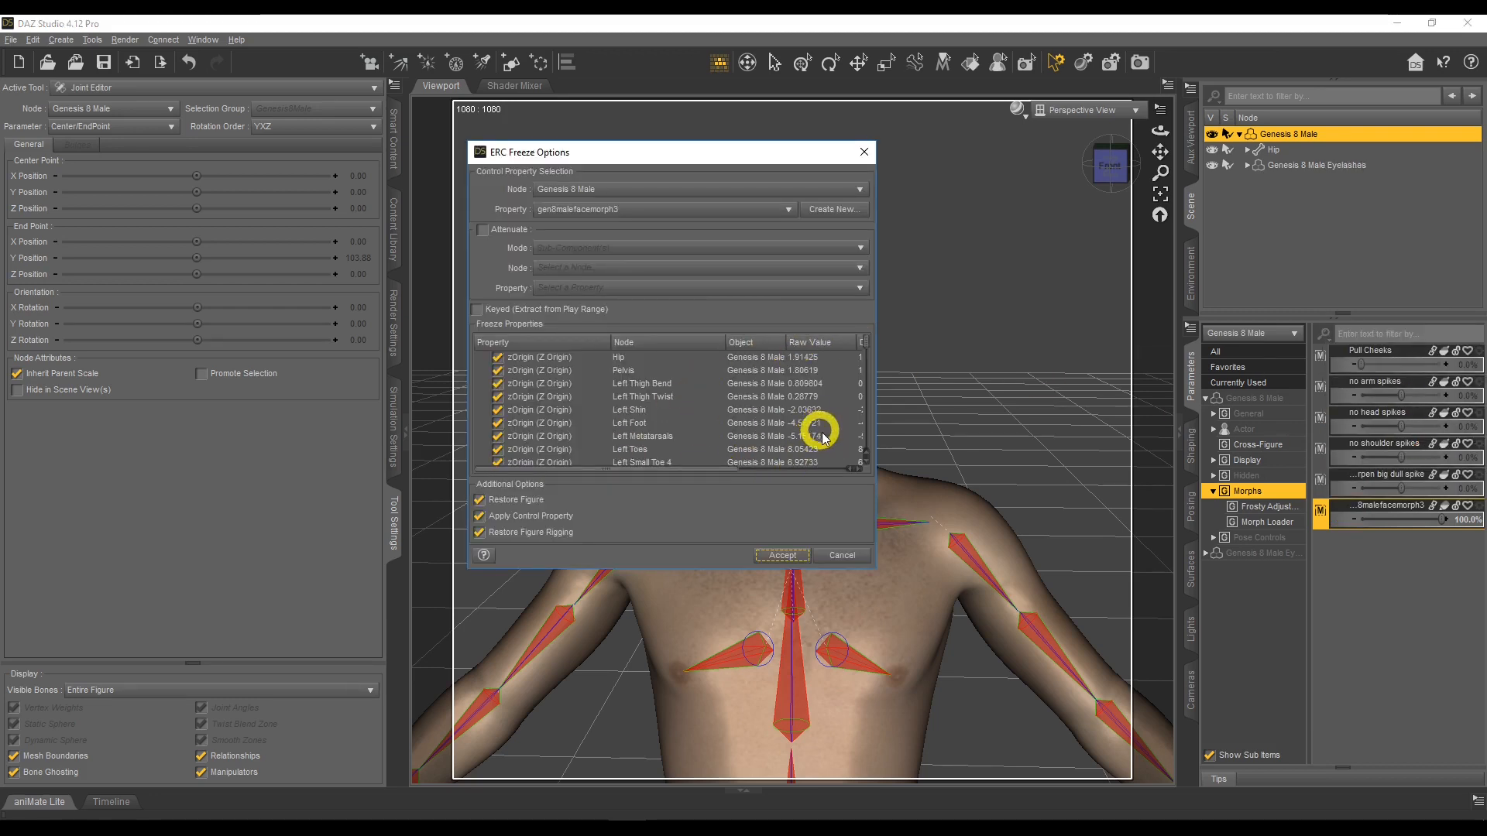
scroll(819, 387, "down", 20)
left_click(819, 384)
scroll(819, 387, "down", 20)
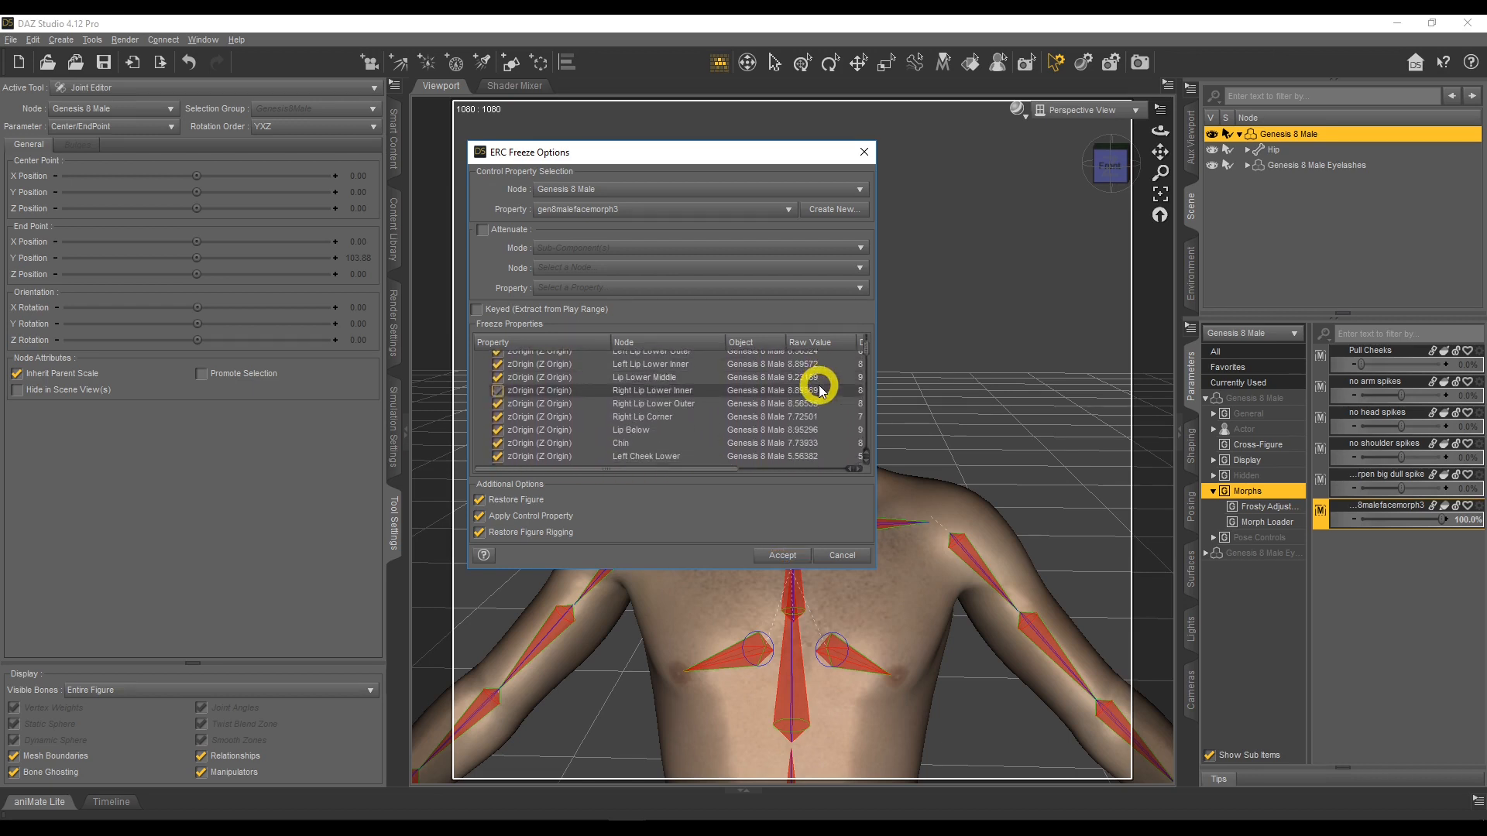
scroll(819, 387, "down", 4)
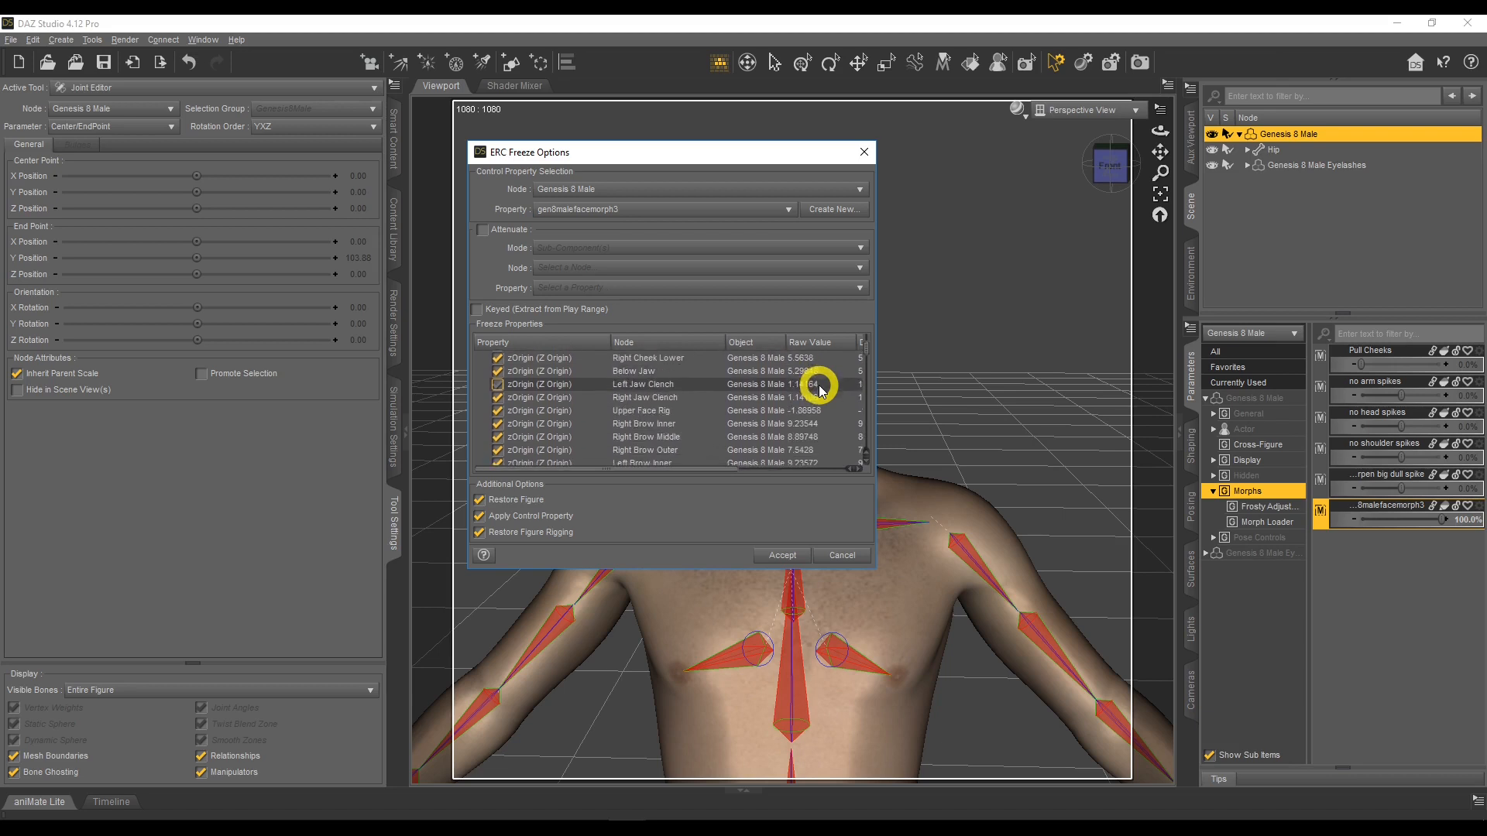
scroll(819, 388, "down", 2)
scroll(663, 433, "down", 5)
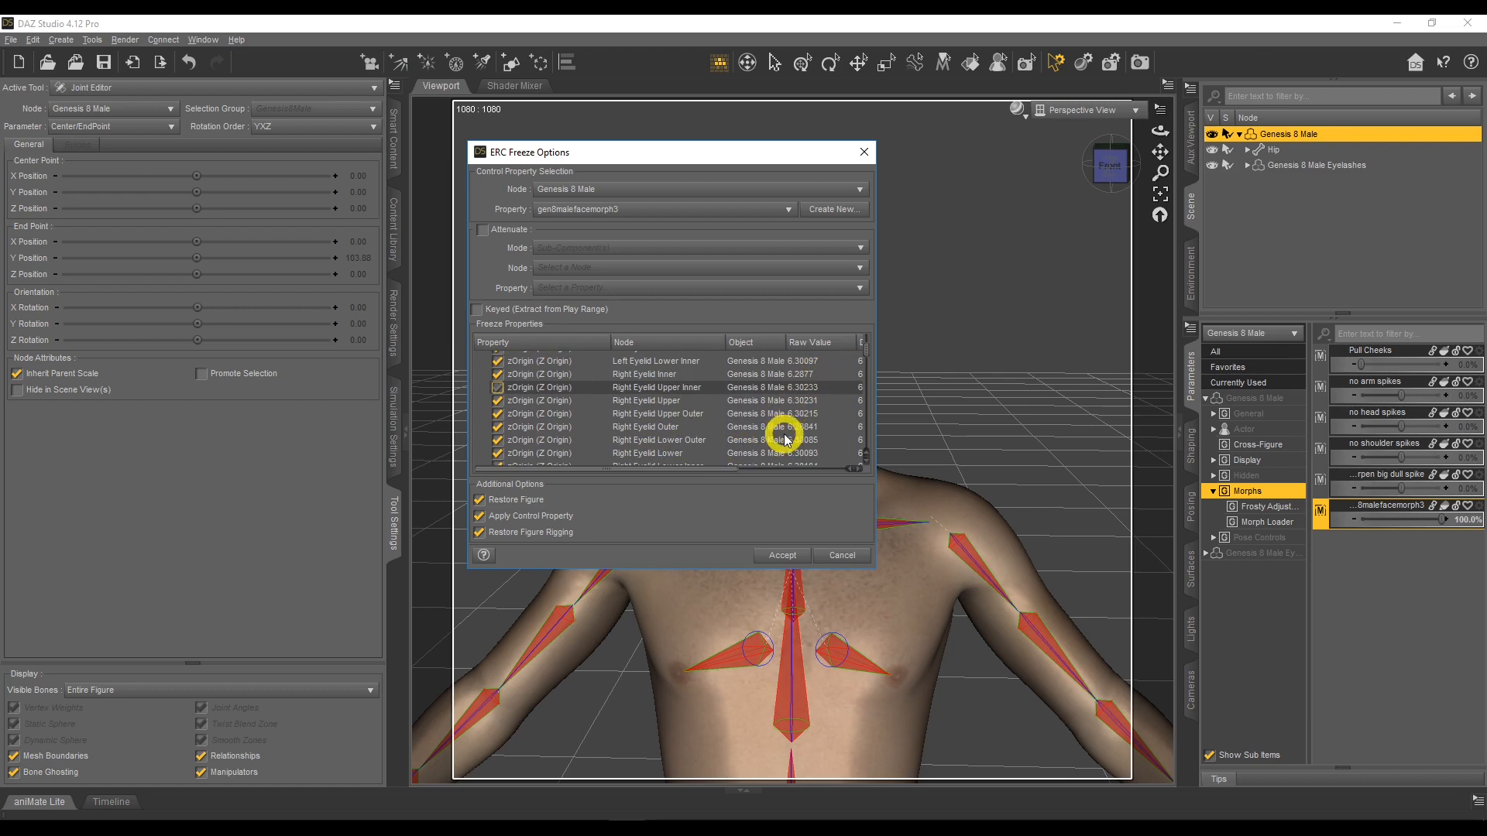
left_click(785, 555)
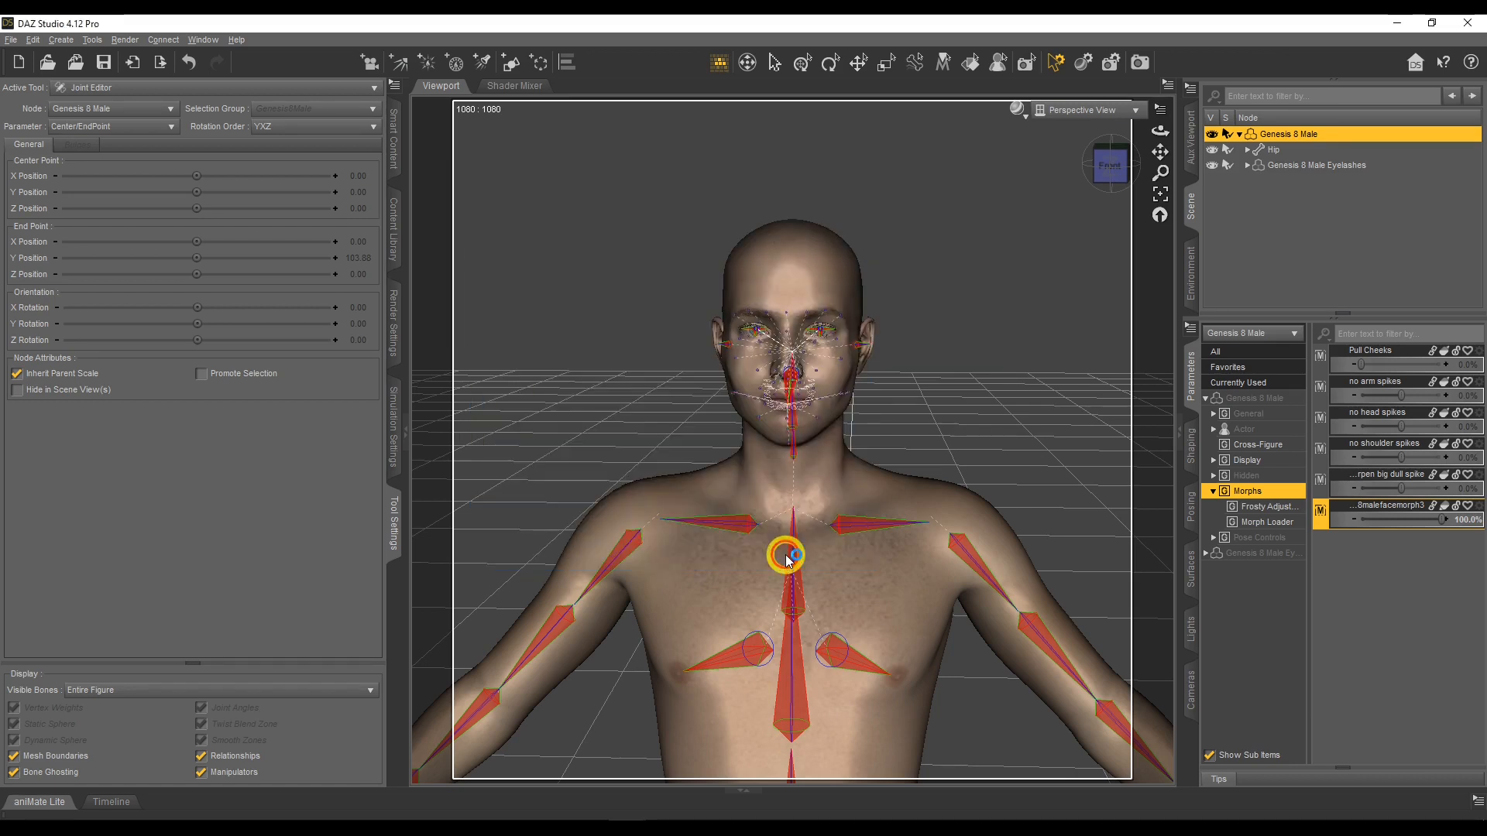
Step: Test how the face and bones respond to gen8malefacemorph3 from 0% upward, and bring the morph back to 100%
left_click(1460, 519)
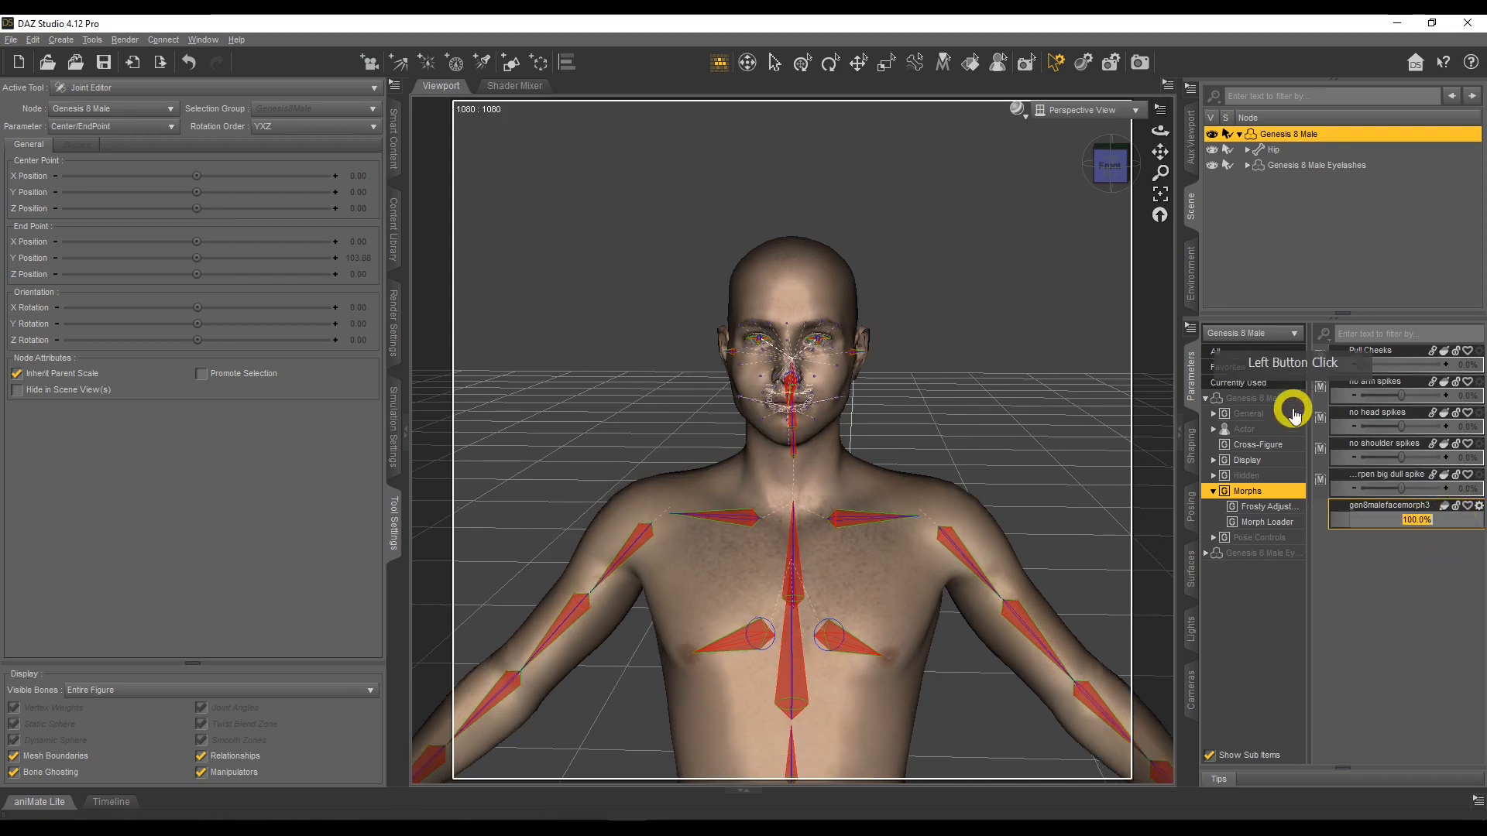
key("Return")
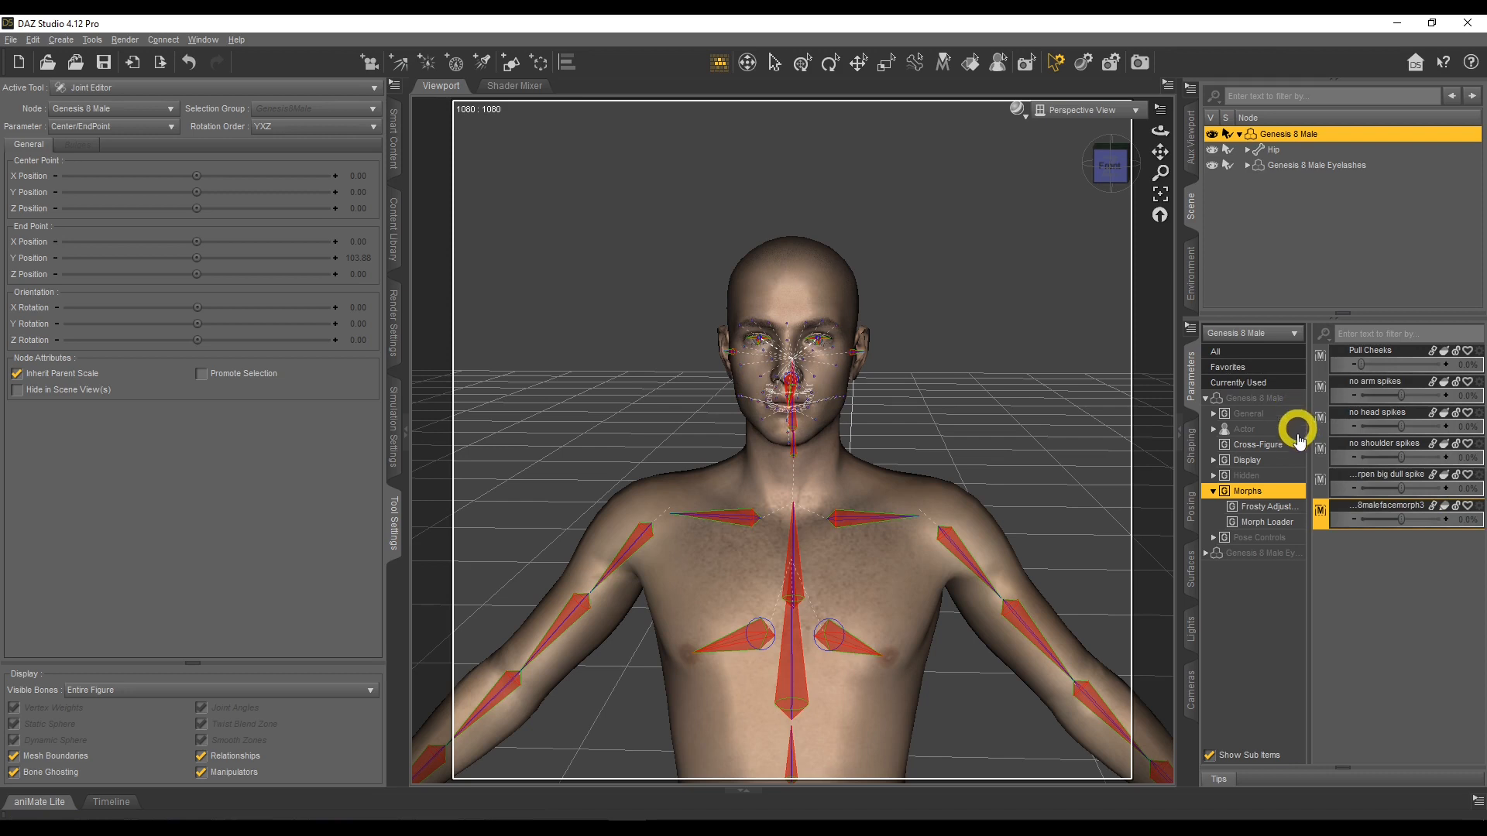
mouse_move(1401, 519)
left_mouse_down()
mouse_move(1438, 515)
mouse_move(1422, 519)
left_mouse_up()
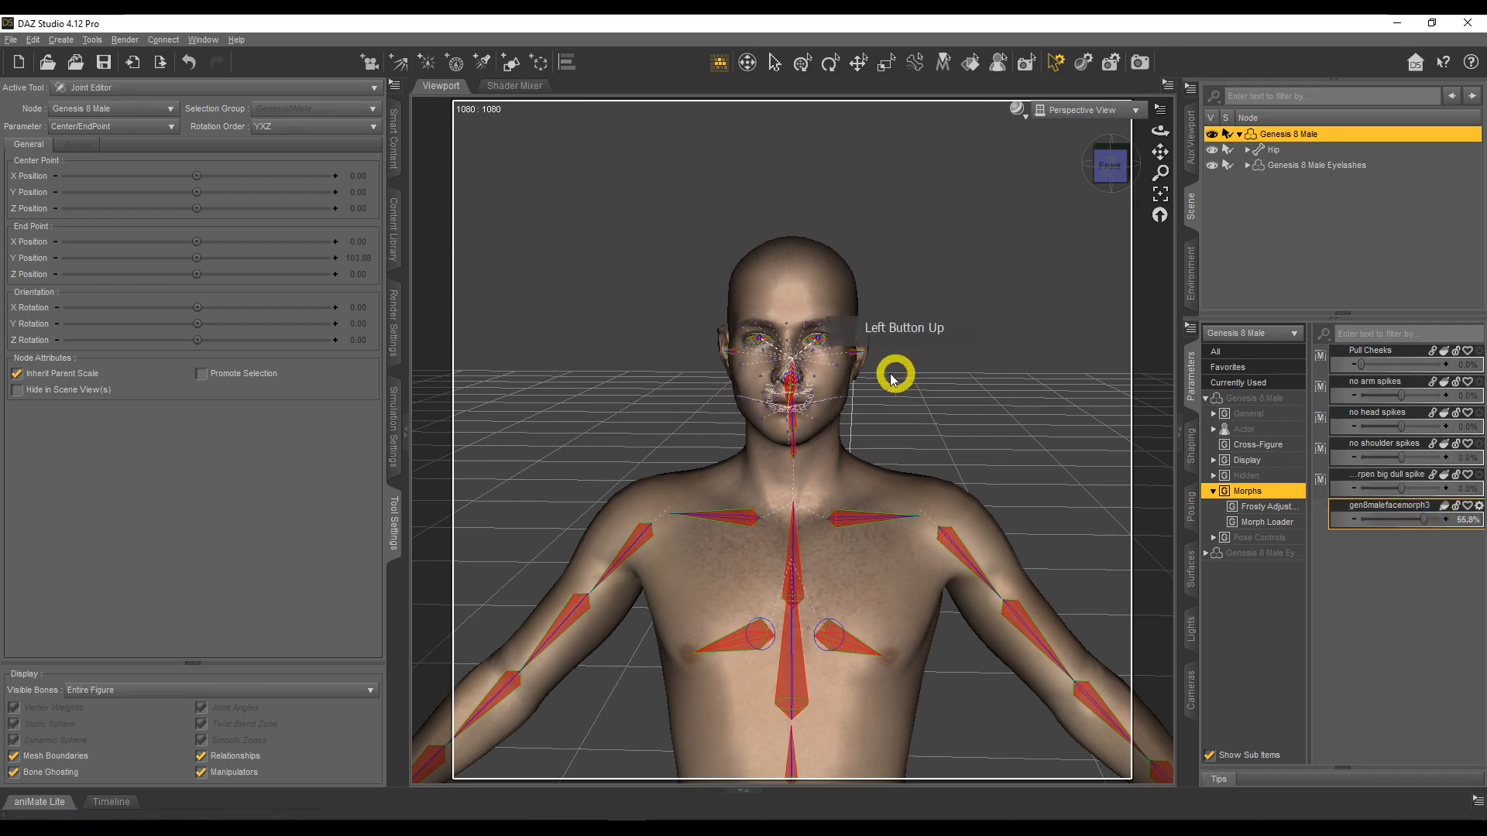
scroll(913, 368, "up", 8)
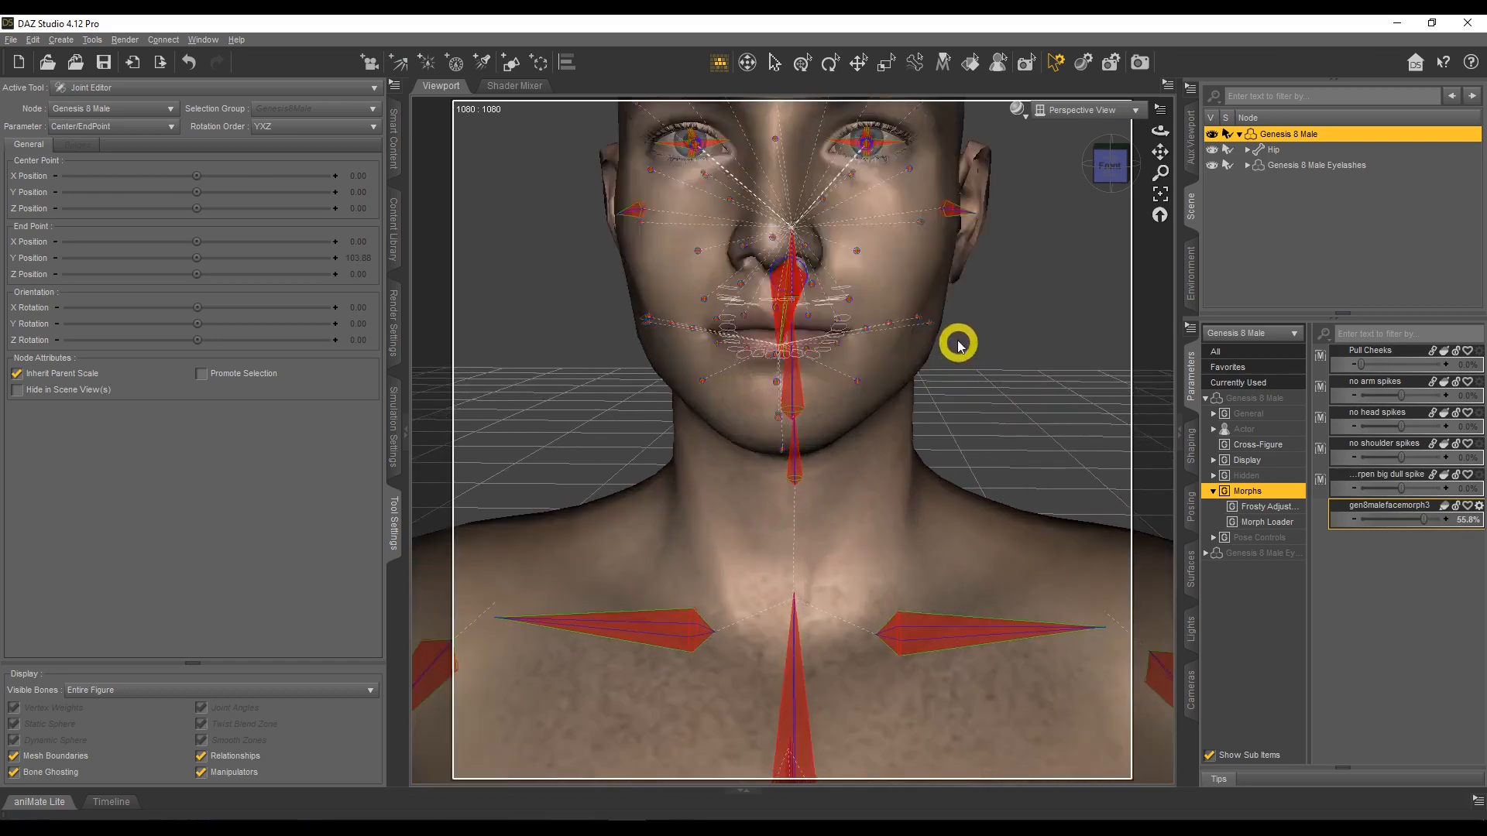
left_click_drag(1423, 516, 1464, 507)
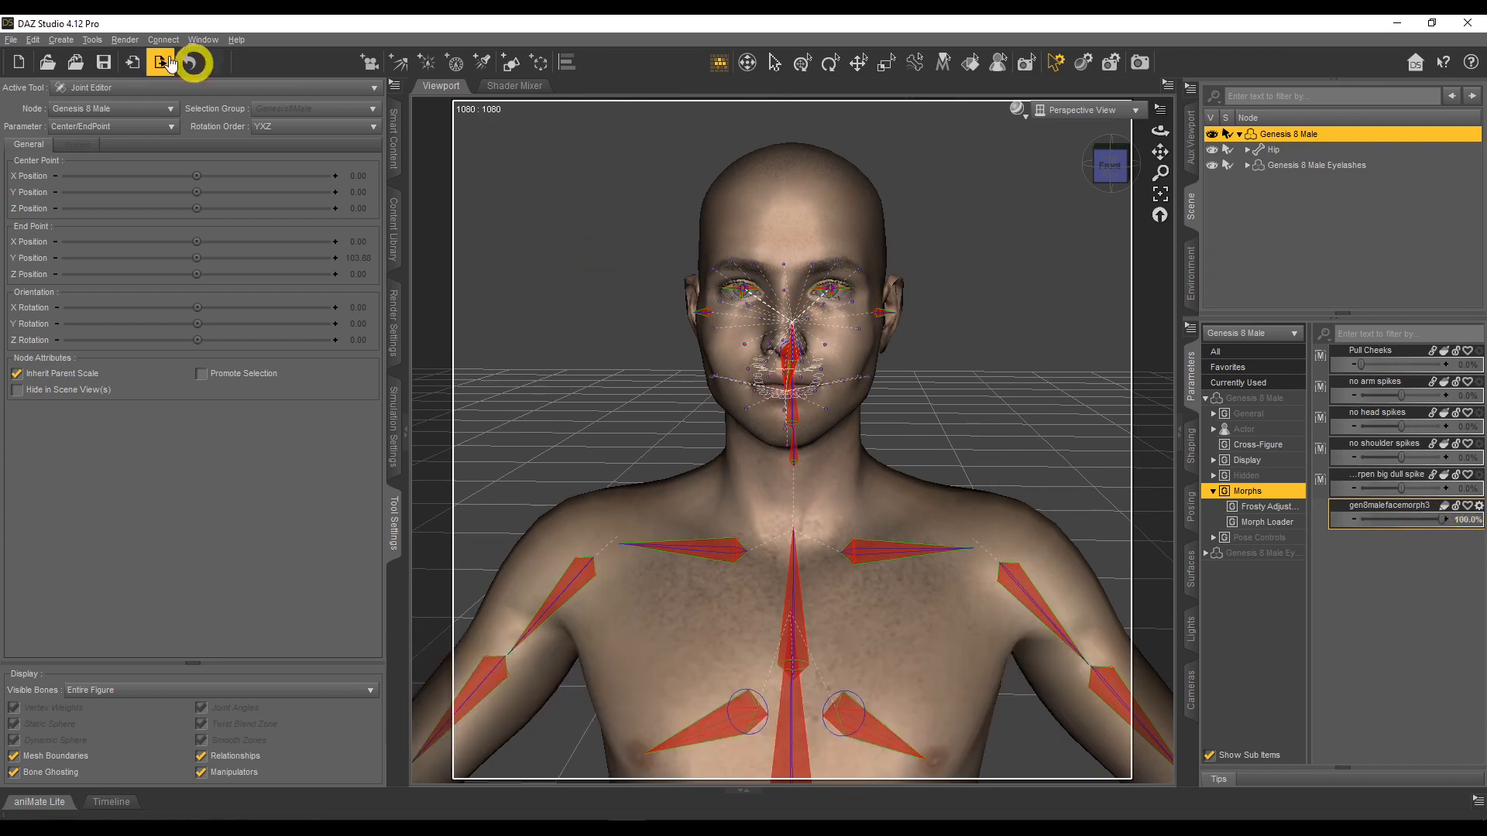
Step: Save the Genesis 8 Male's custom morph from the Morph Loader group as a morph support asset
left_click(11, 39)
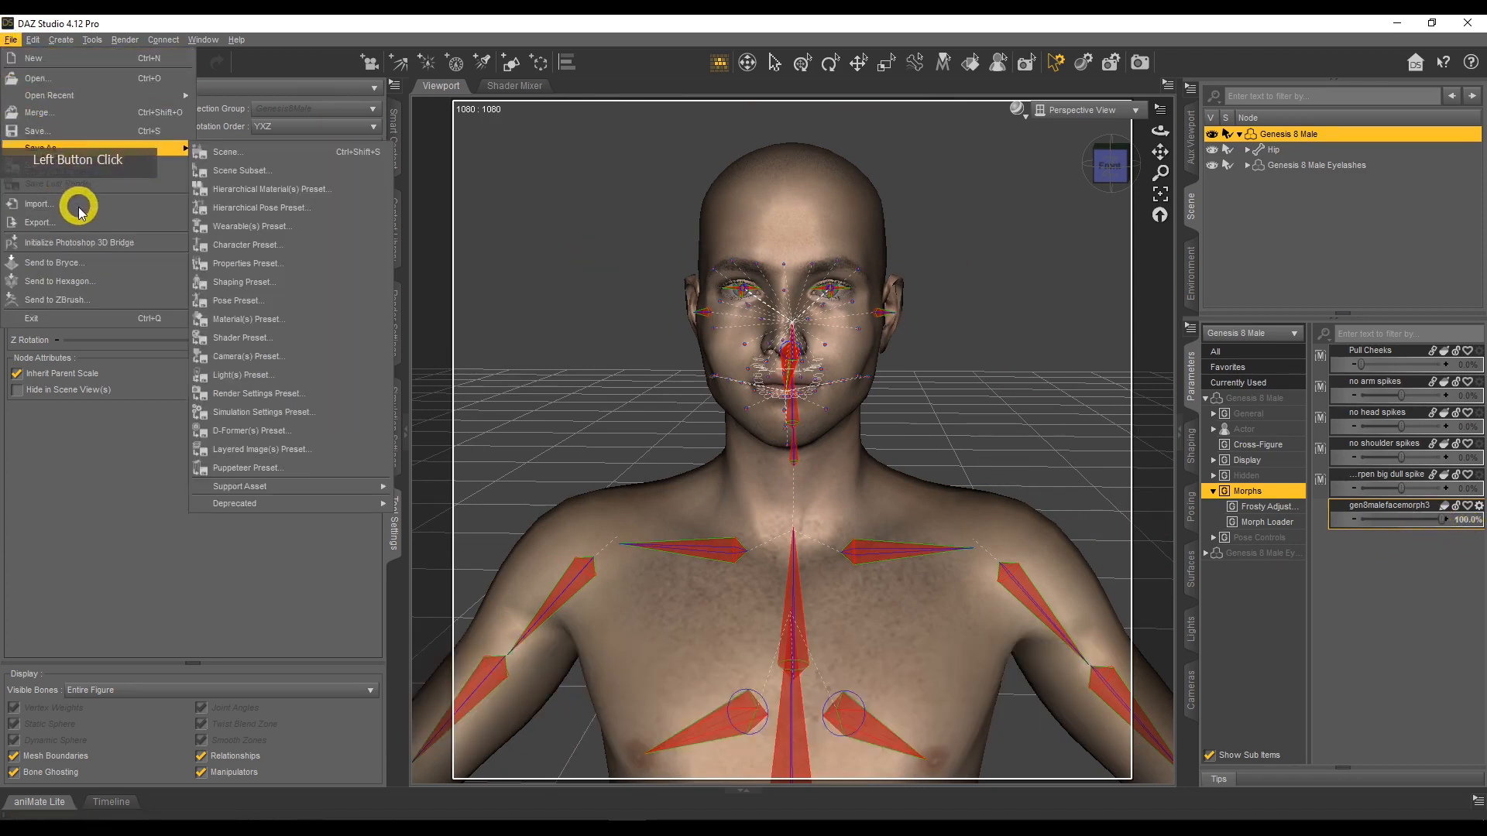
mouse_move(102, 157)
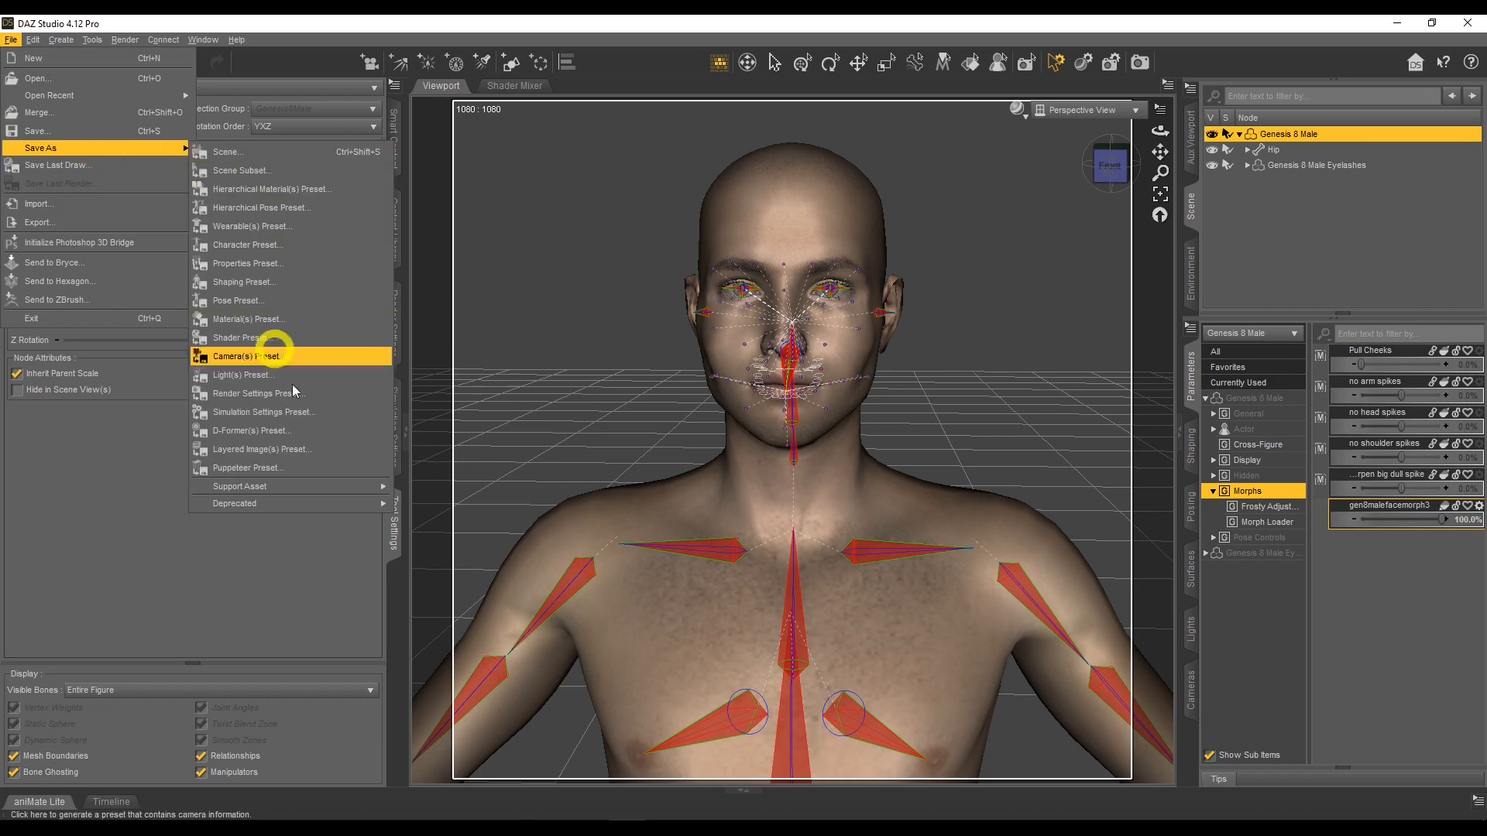
mouse_move(309, 485)
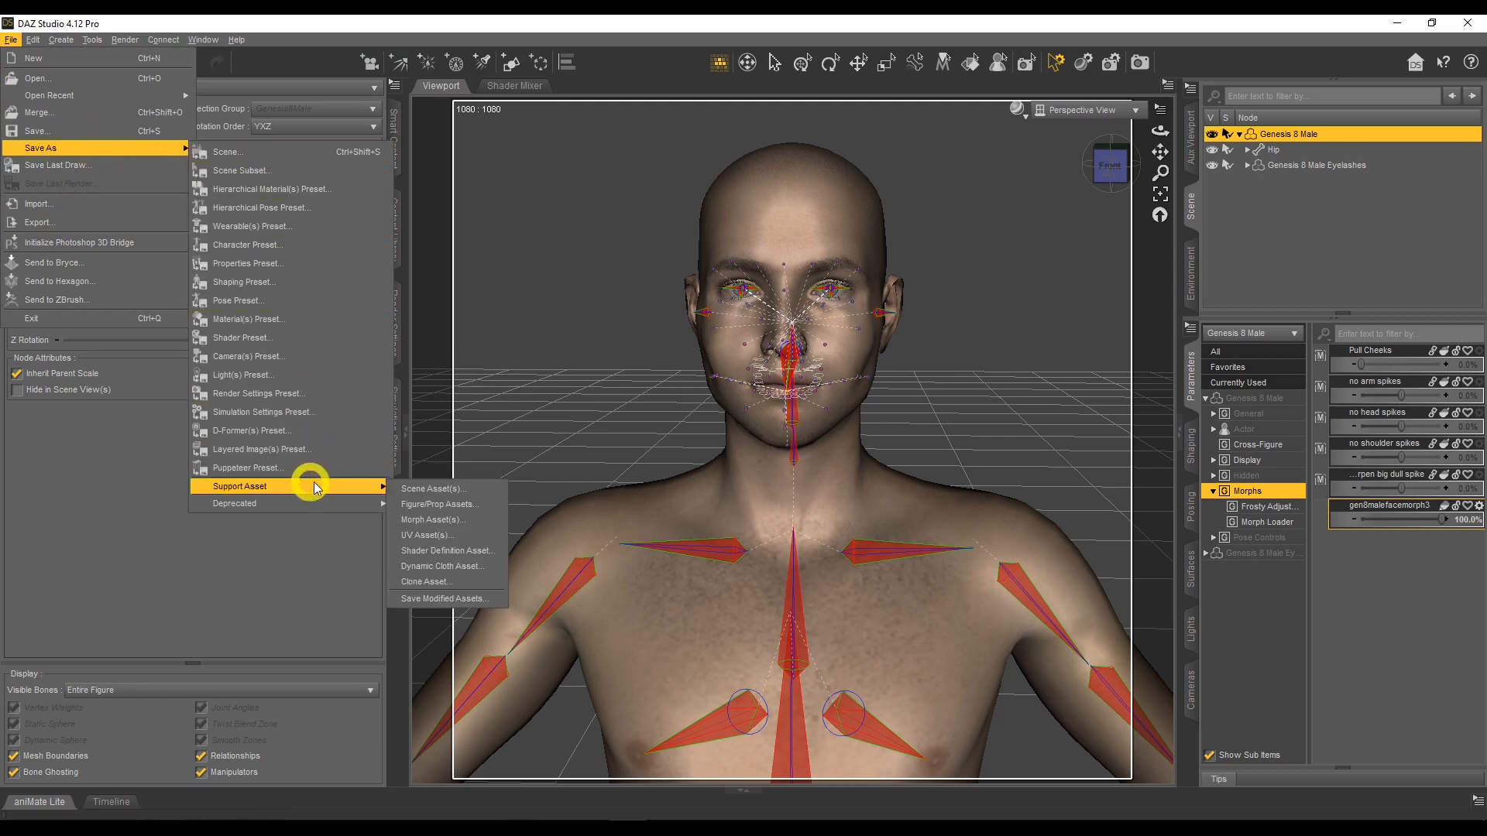
left_click(448, 519)
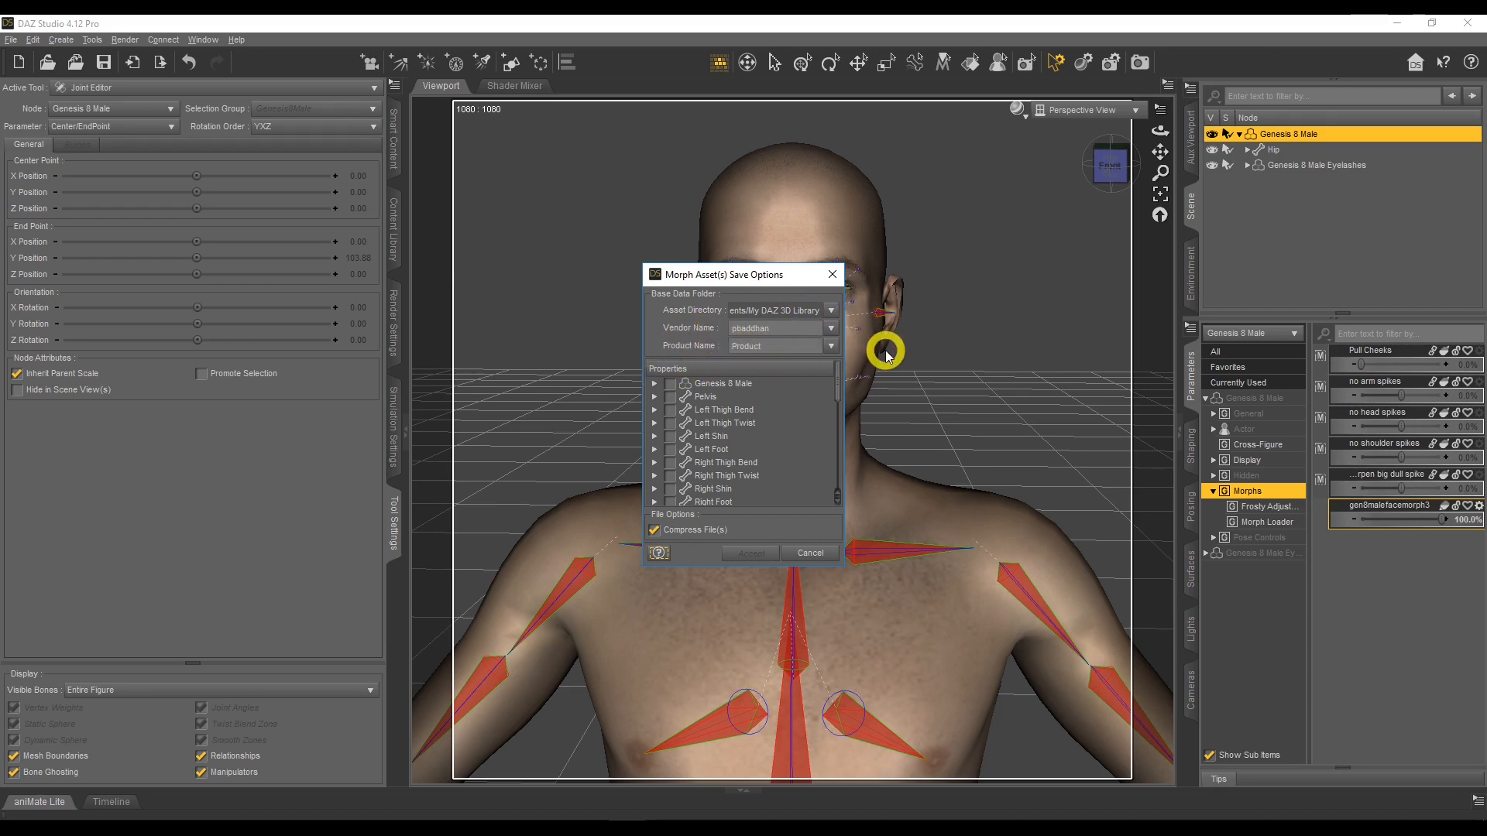
left_click(656, 384)
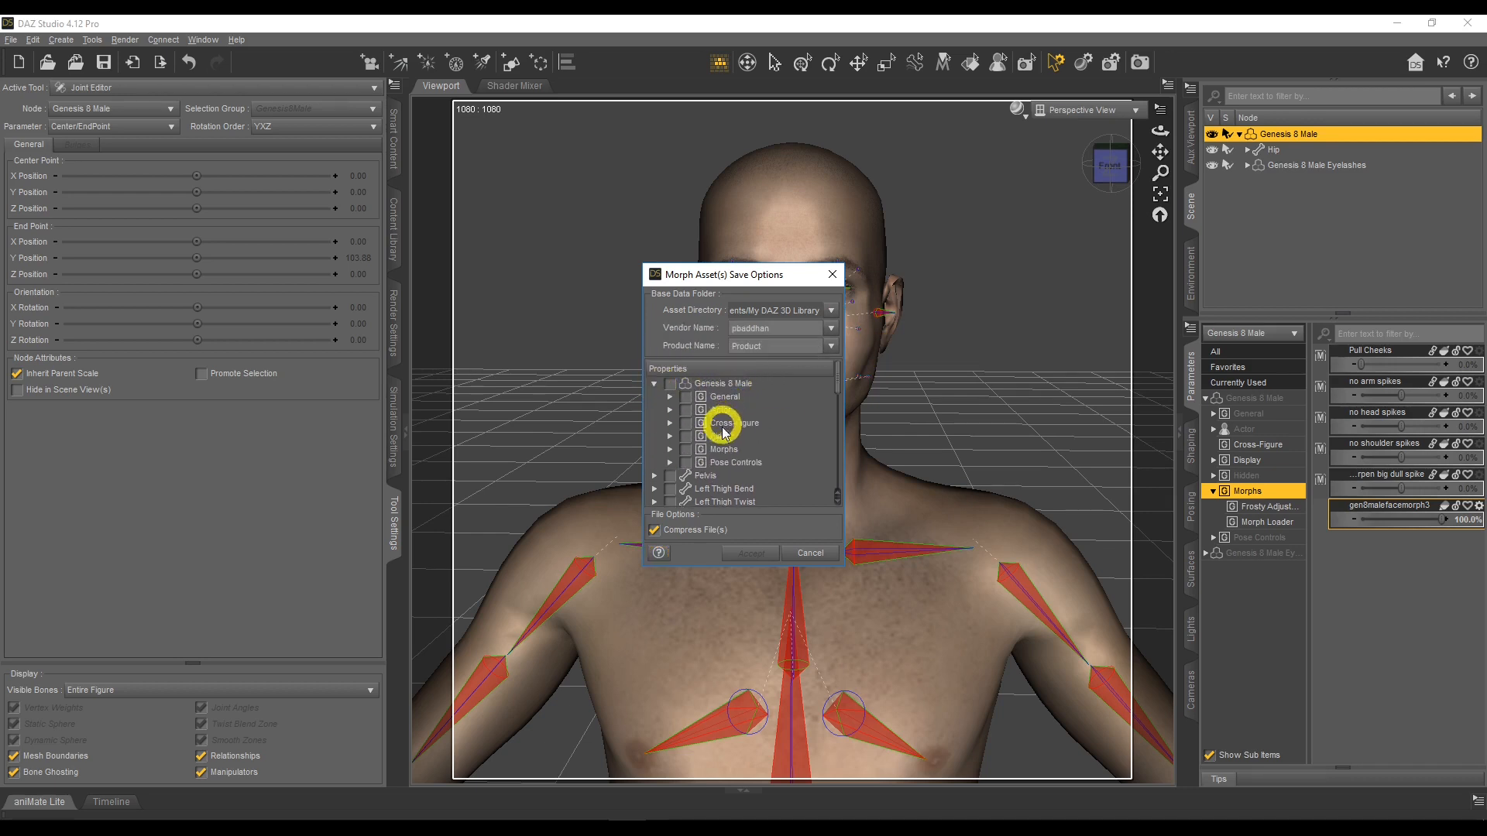
left_click(670, 449)
left_click(685, 489)
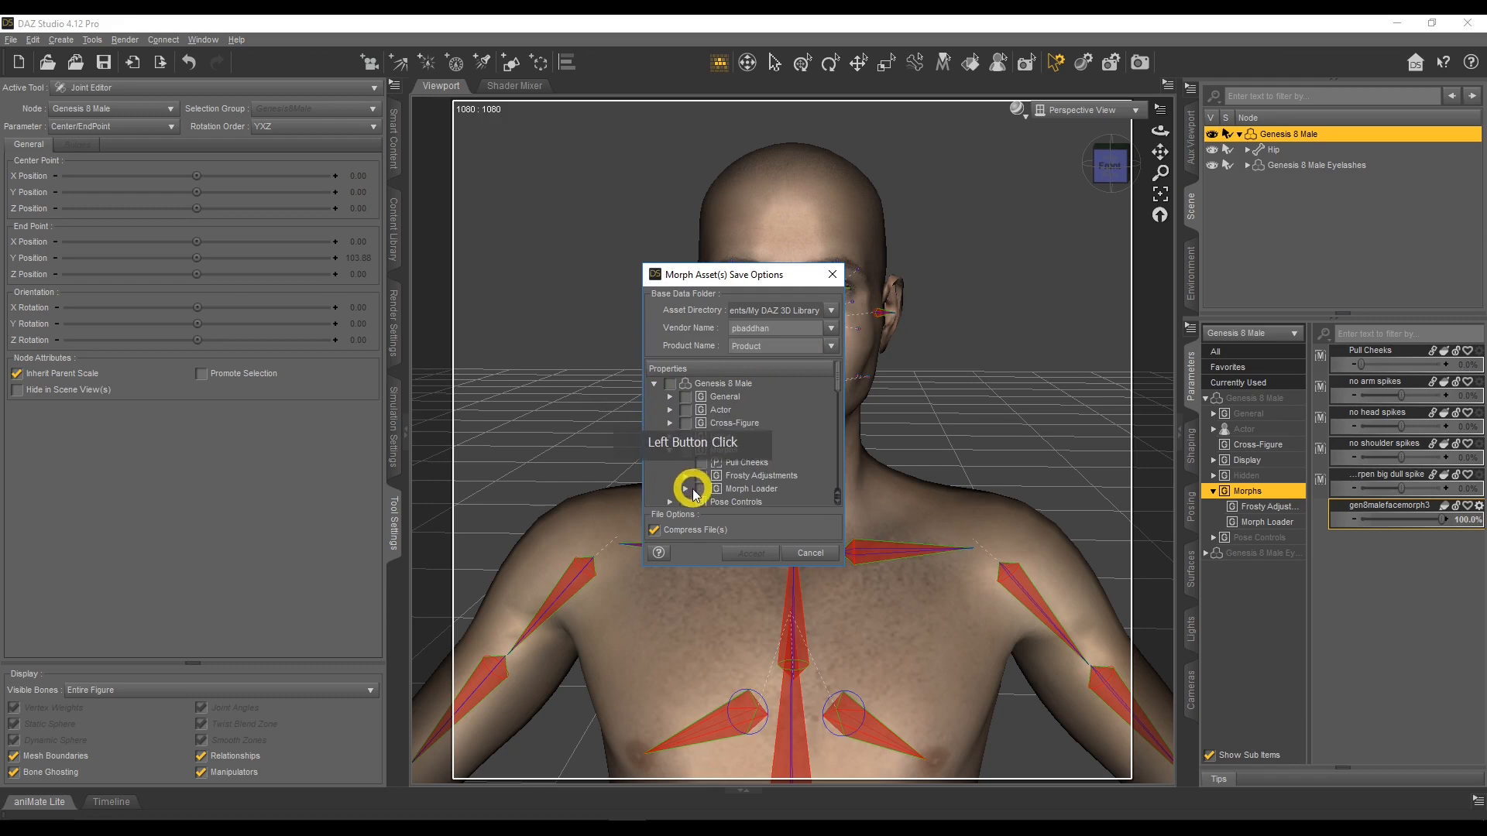
left_click(718, 502)
left_click(753, 553)
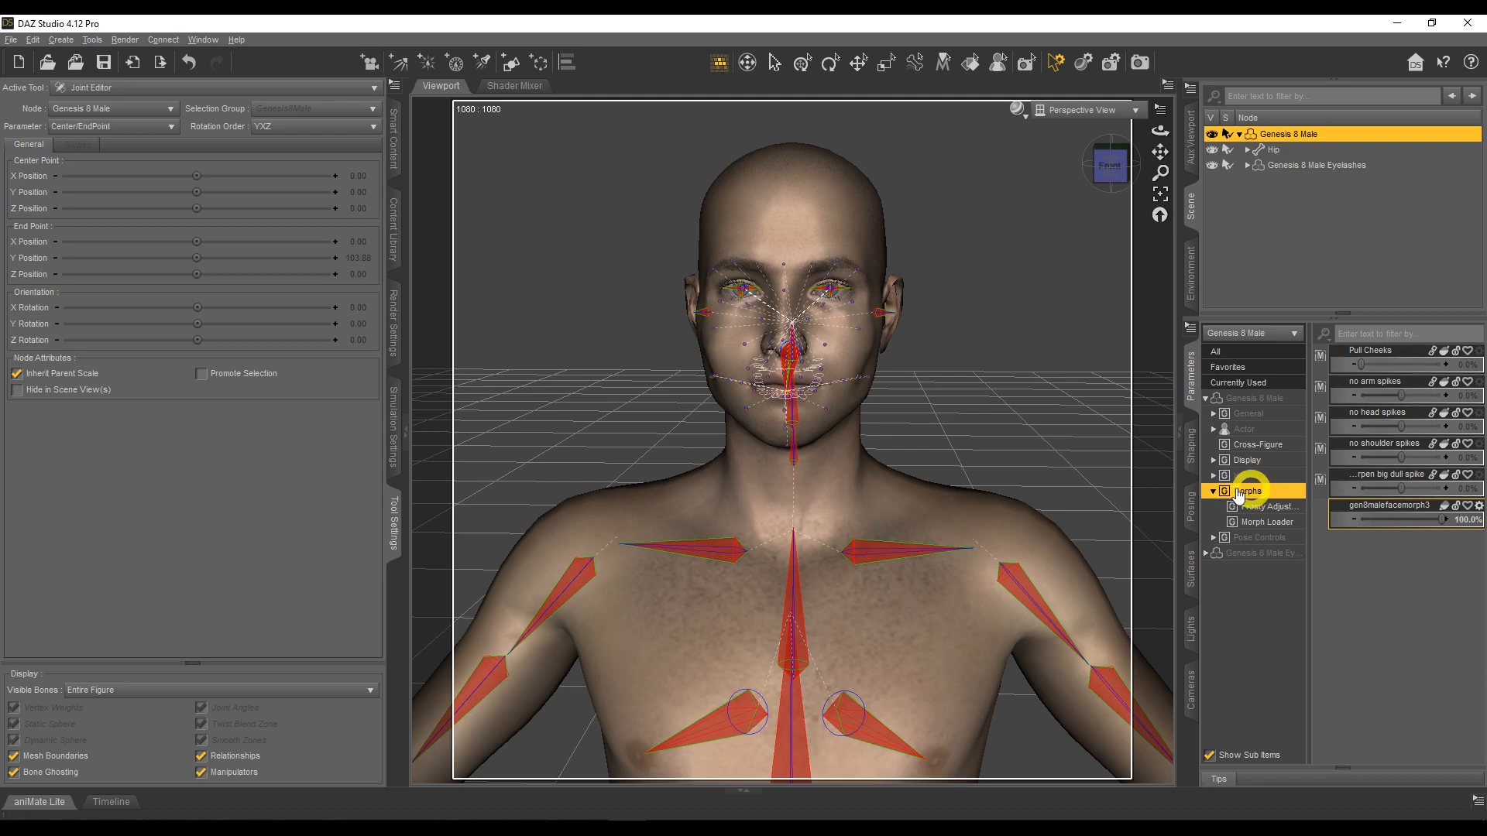
Step: Preview the Pull Cheeks morph at its maximum and take it back to its minimum
left_click(1365, 366)
left_click_drag(1365, 366, 1476, 366)
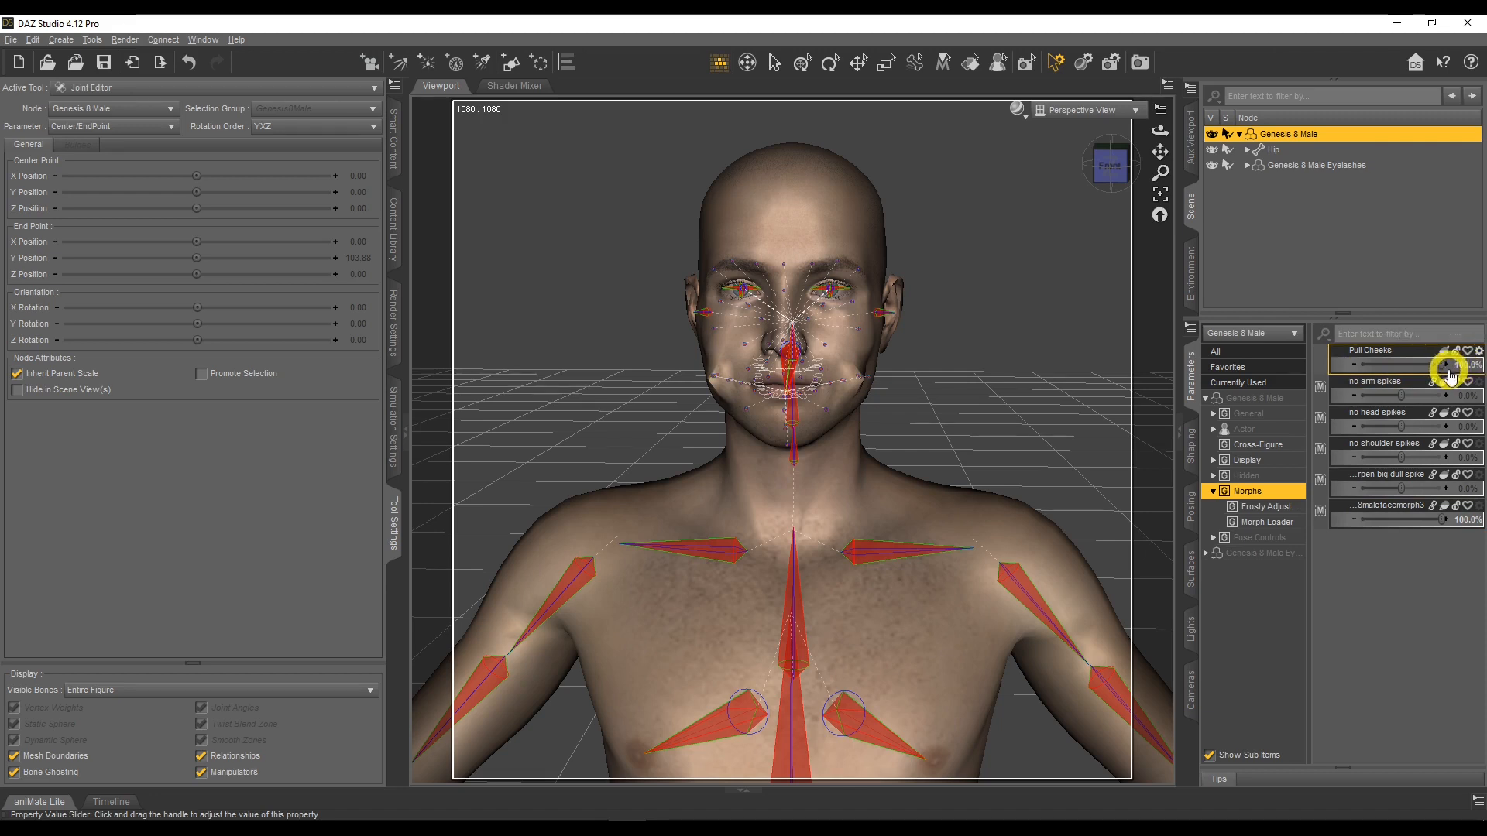
left_click_drag(1442, 364, 1306, 358)
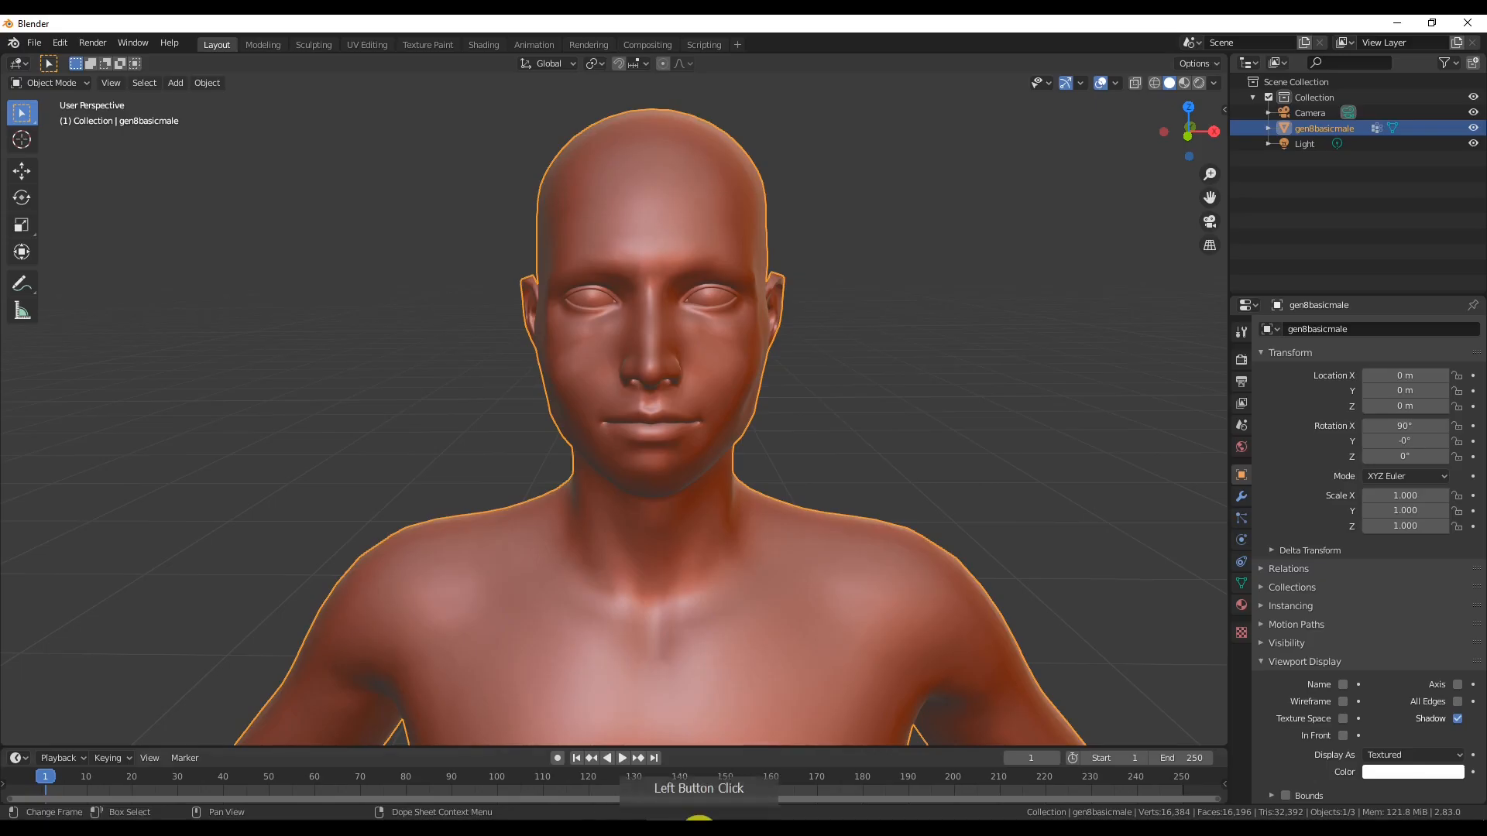
Step: Switch to Blender and put the gen8basicmale mesh into Sculpt Mode
left_click(858, 600)
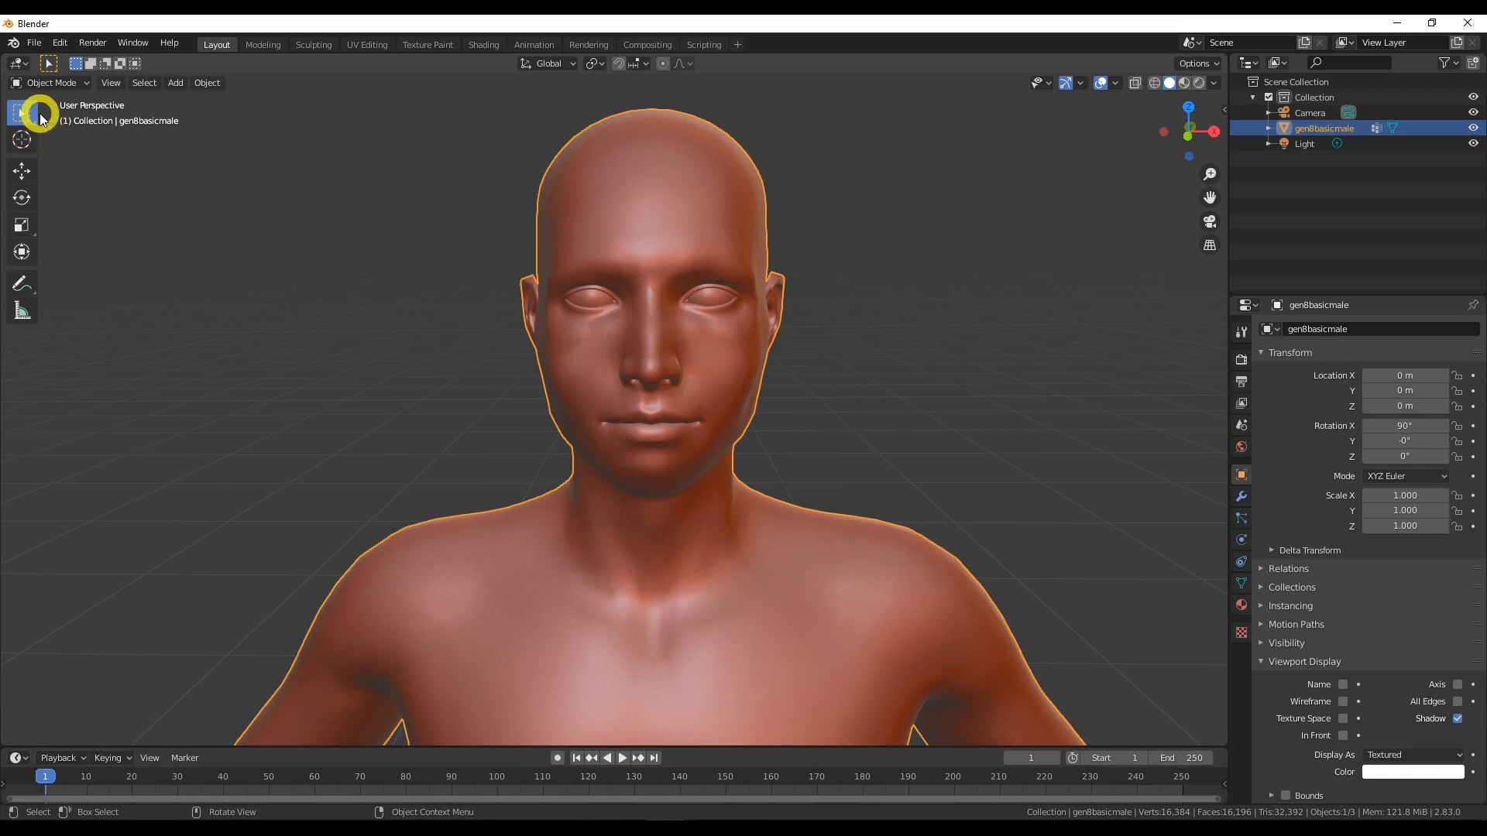
left_click(61, 92)
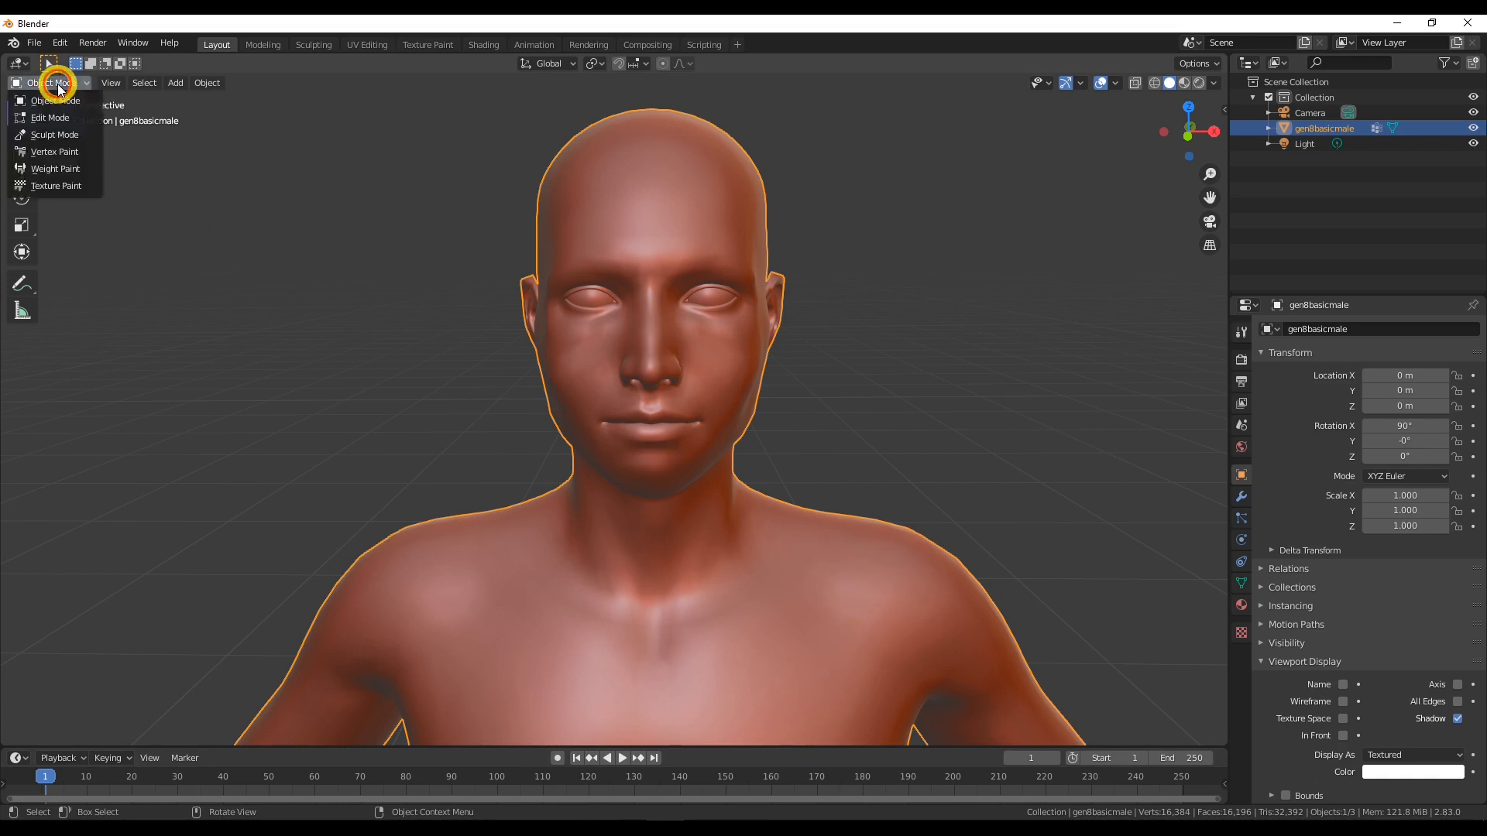
left_click(59, 140)
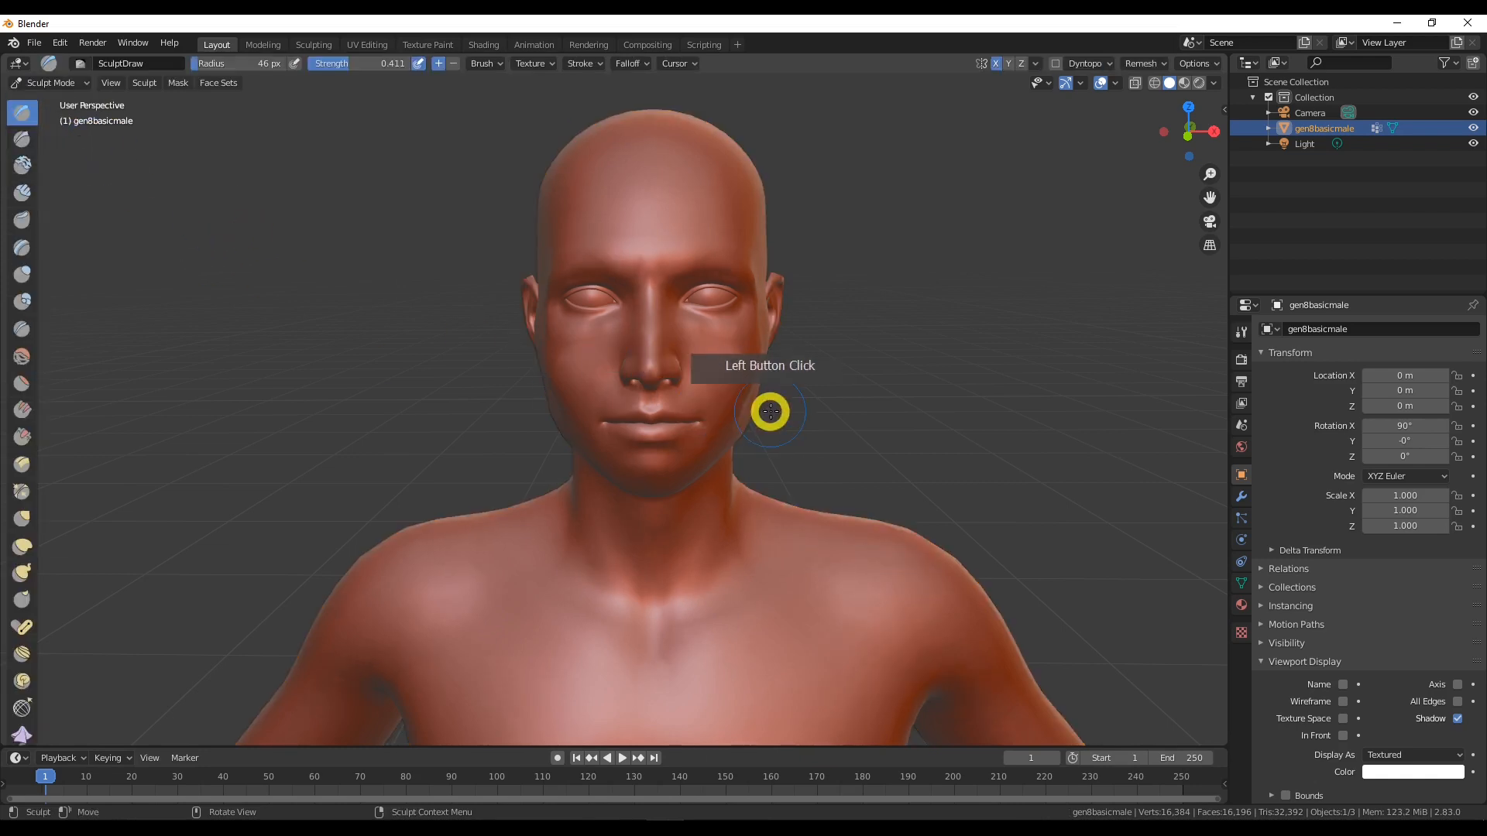
Step: Build up both cheeks of the head with mirrored Draw brush strokes at 46 px radius and 0.411 strength
left_click(752, 374)
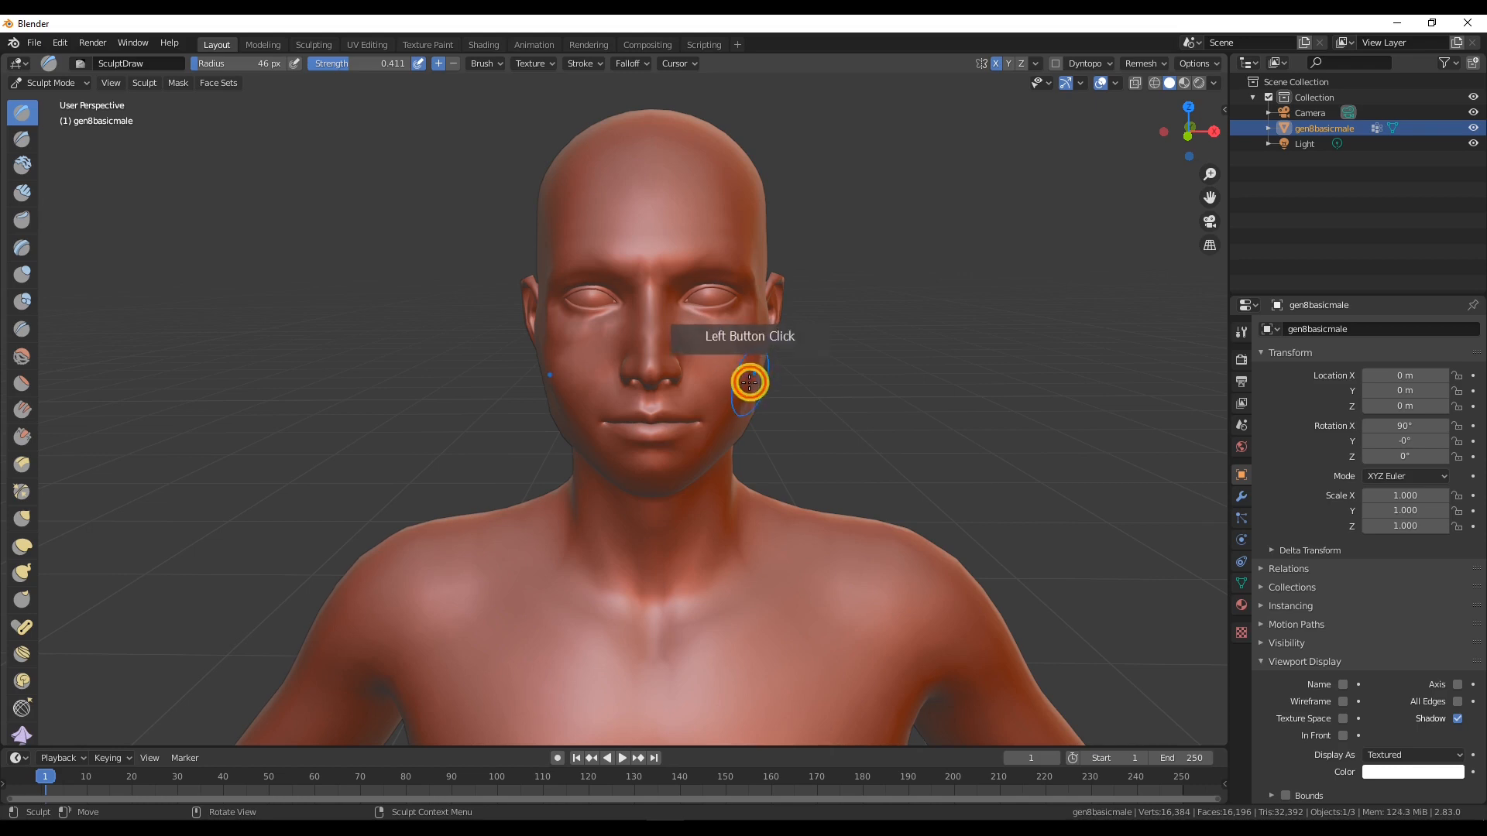
mouse_move(735, 390)
left_mouse_down()
mouse_move(731, 365)
mouse_move(746, 390)
left_mouse_up()
middle_click_drag(799, 396, 722, 397)
mouse_move(689, 377)
left_mouse_down()
mouse_move(720, 412)
mouse_move(709, 399)
mouse_move(743, 392)
left_mouse_up()
middle_click_drag(743, 392, 813, 395)
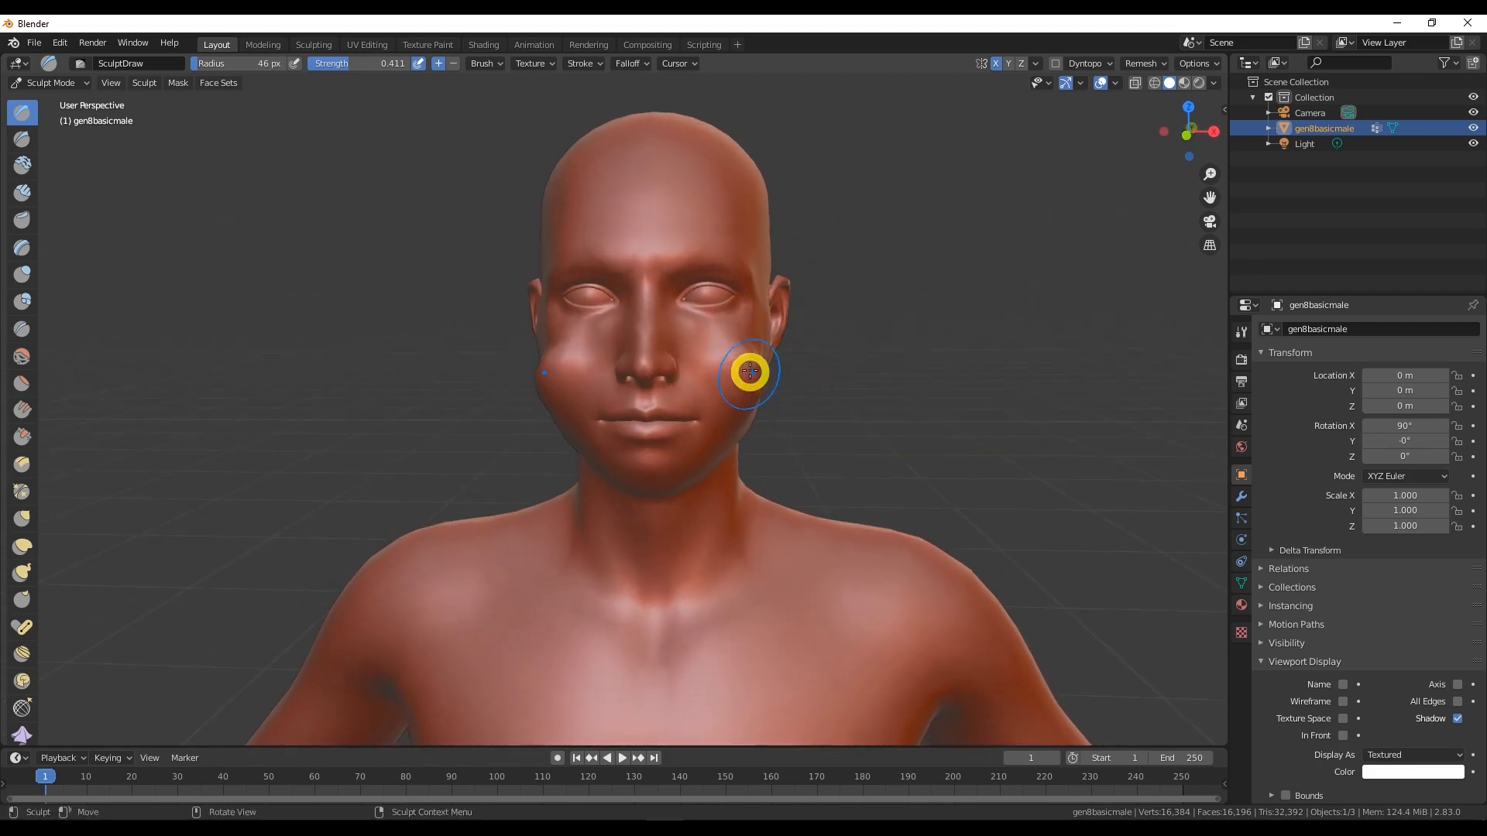
Step: Smooth the built-up volume across both cheeks of the sculpted head
key("shift")
double_click(760, 383, "shift")
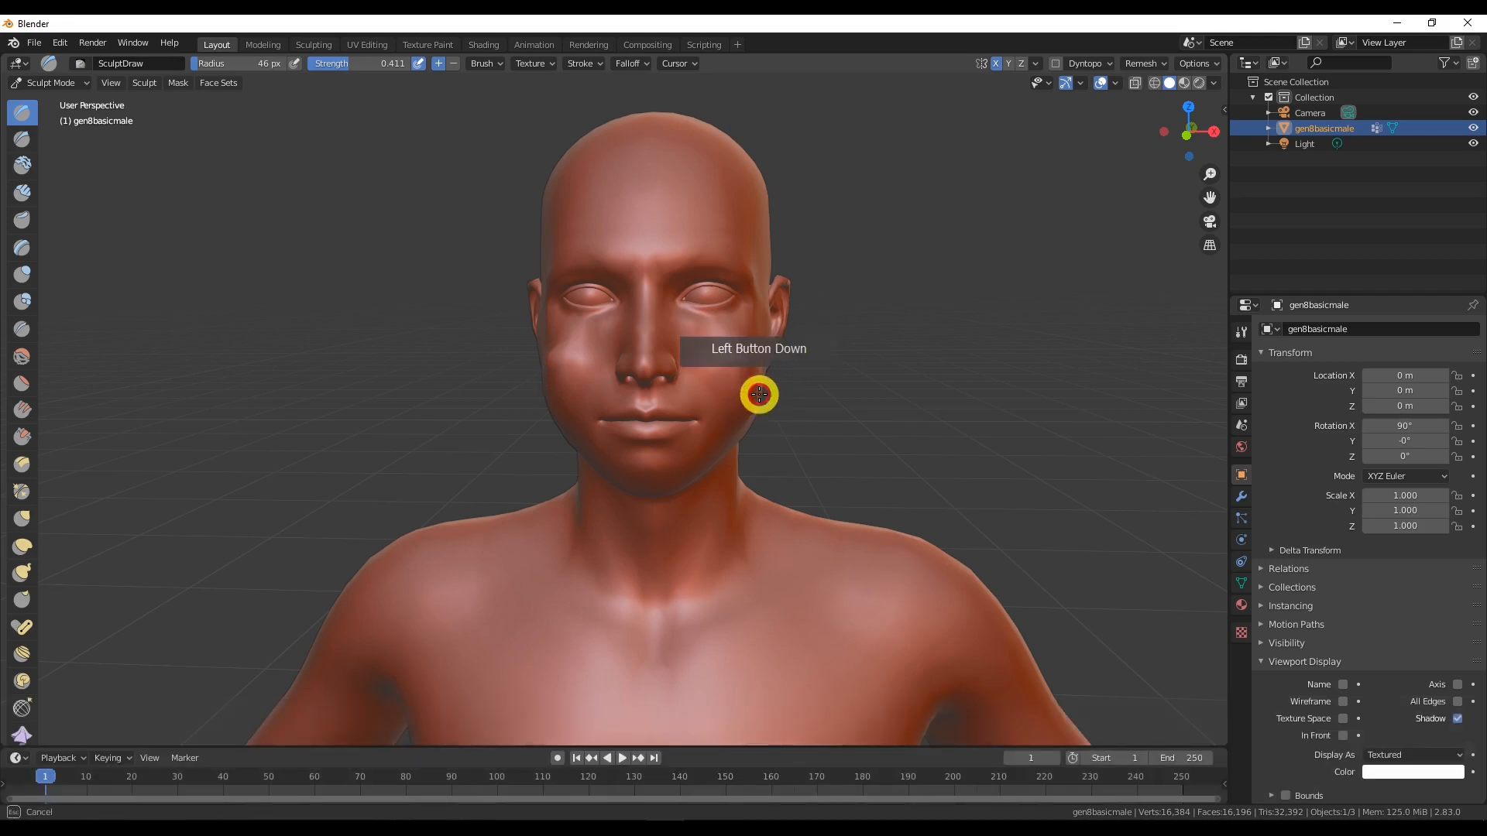
mouse_move(761, 393)
left_mouse_down()
mouse_move(743, 412)
mouse_move(713, 347)
left_mouse_up()
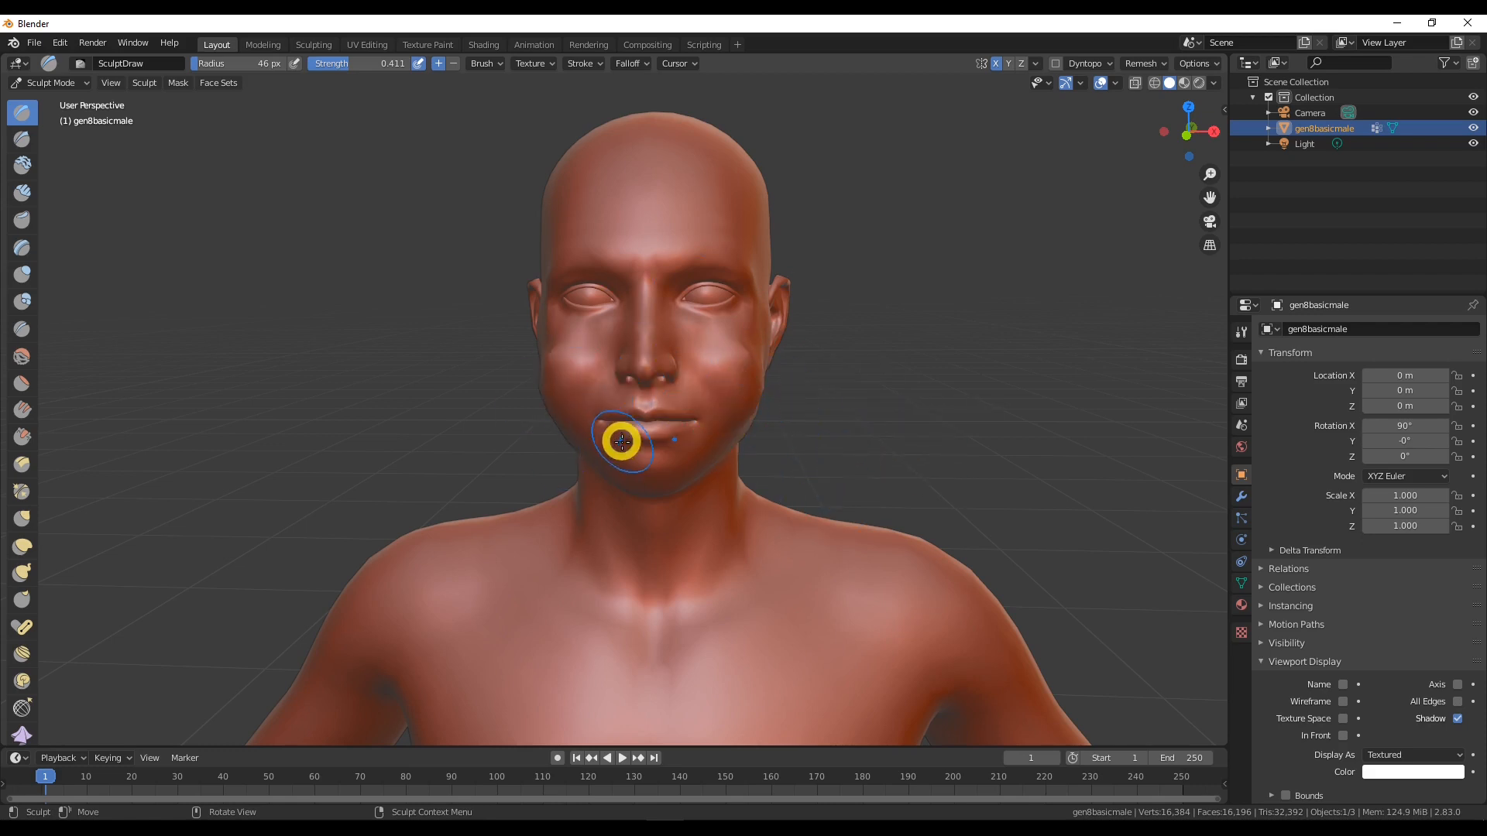
Step: Export the sculpted head mesh as a Wavefront OBJ, overwriting gen8malefacemorph3.obj, with Selection Only and a scale of 100
left_click(34, 44)
mouse_move(83, 265)
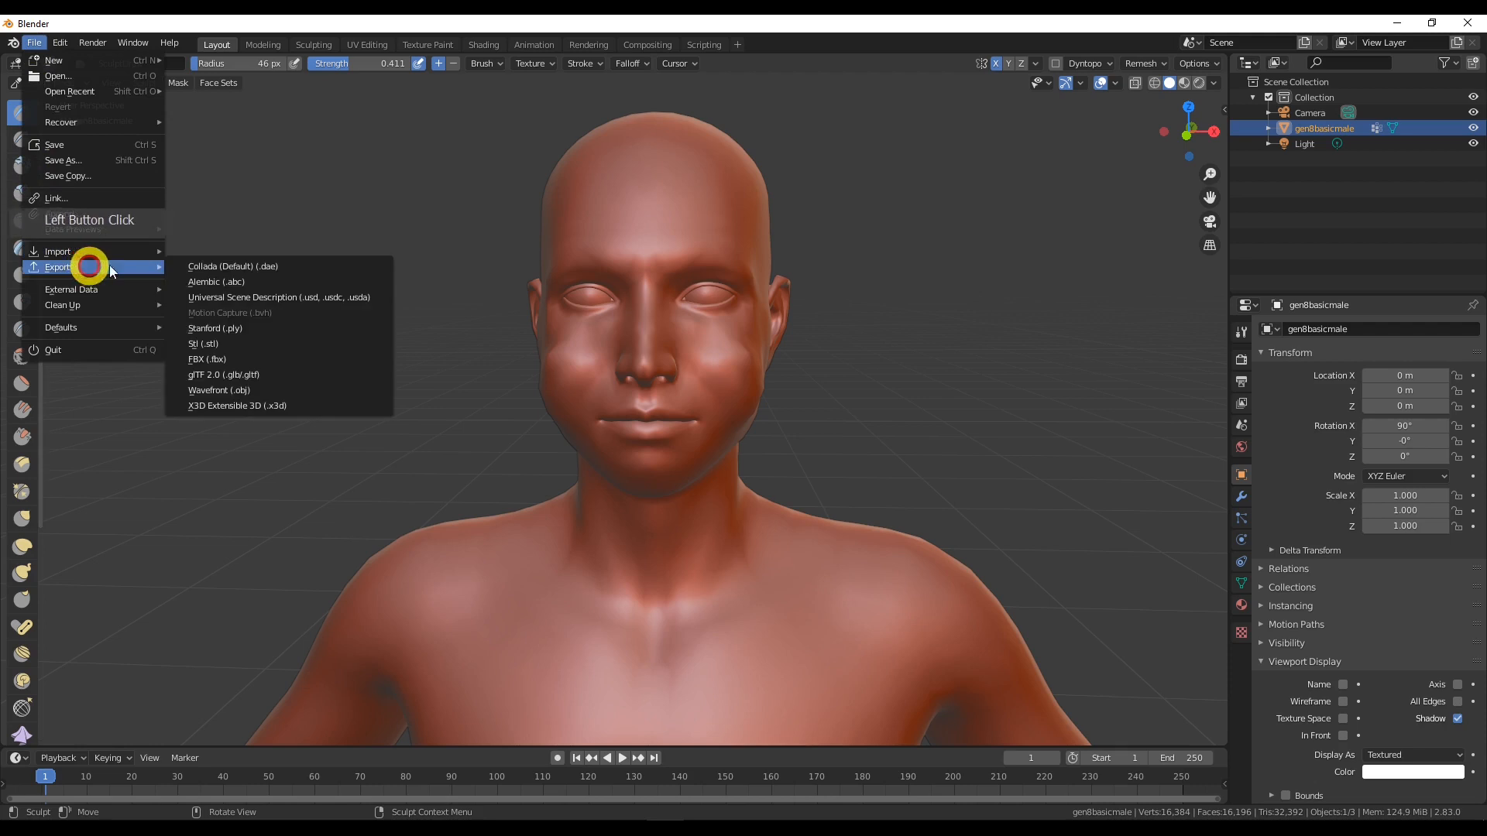
left_click(328, 391)
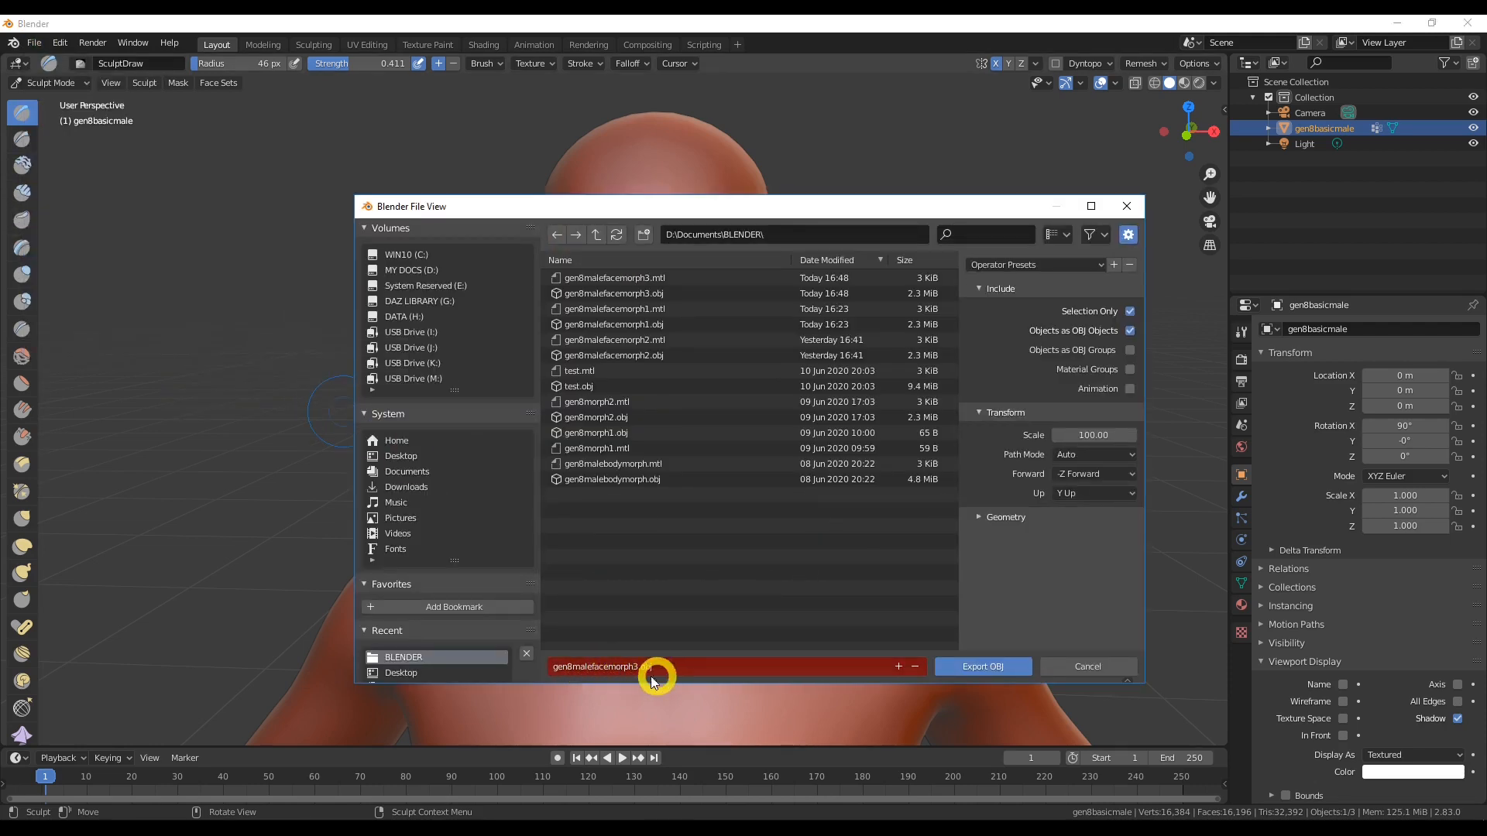
left_click(1065, 264)
left_click(1038, 306)
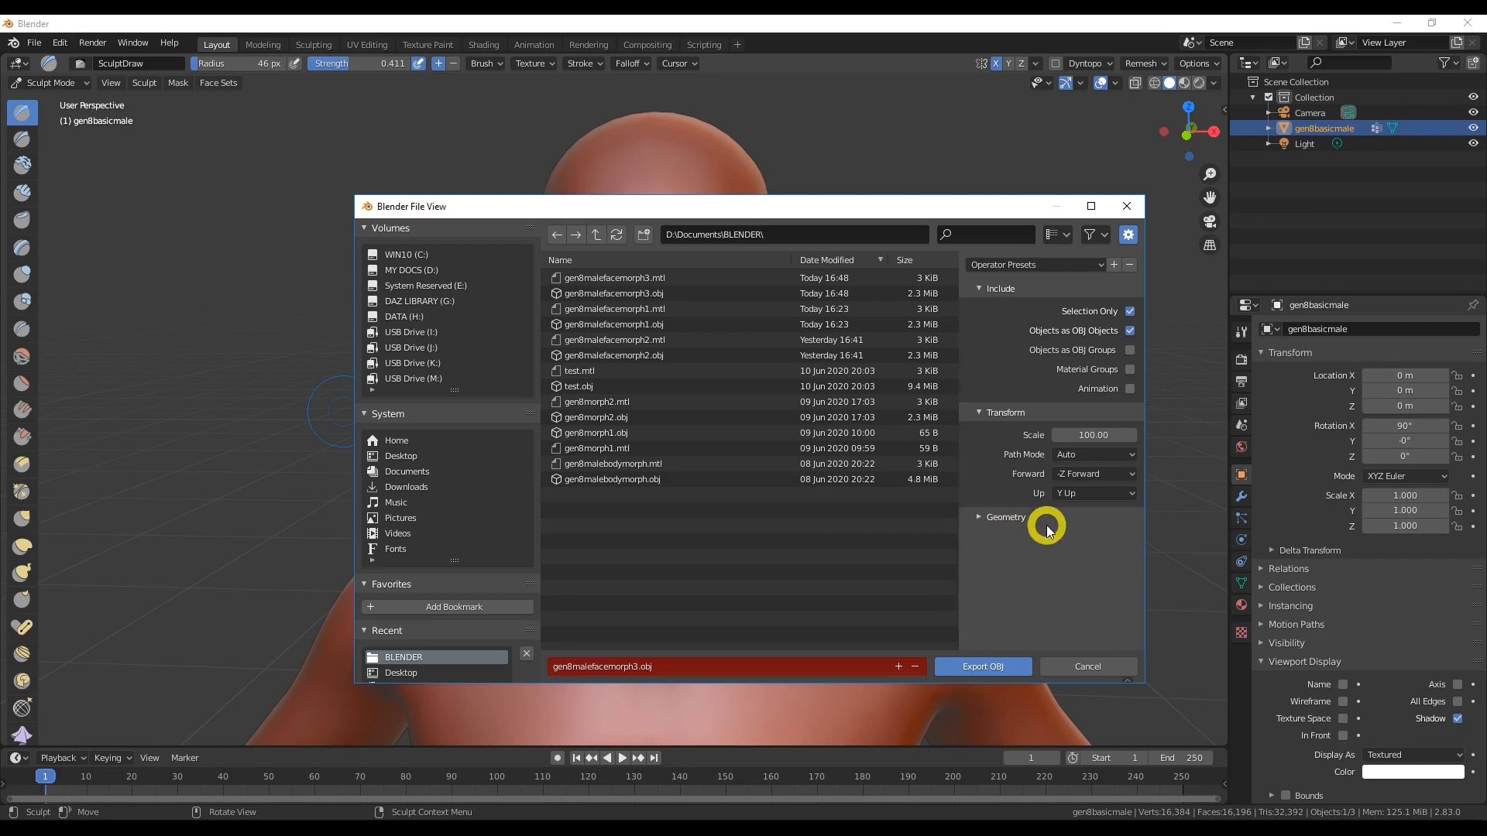
left_click(999, 667)
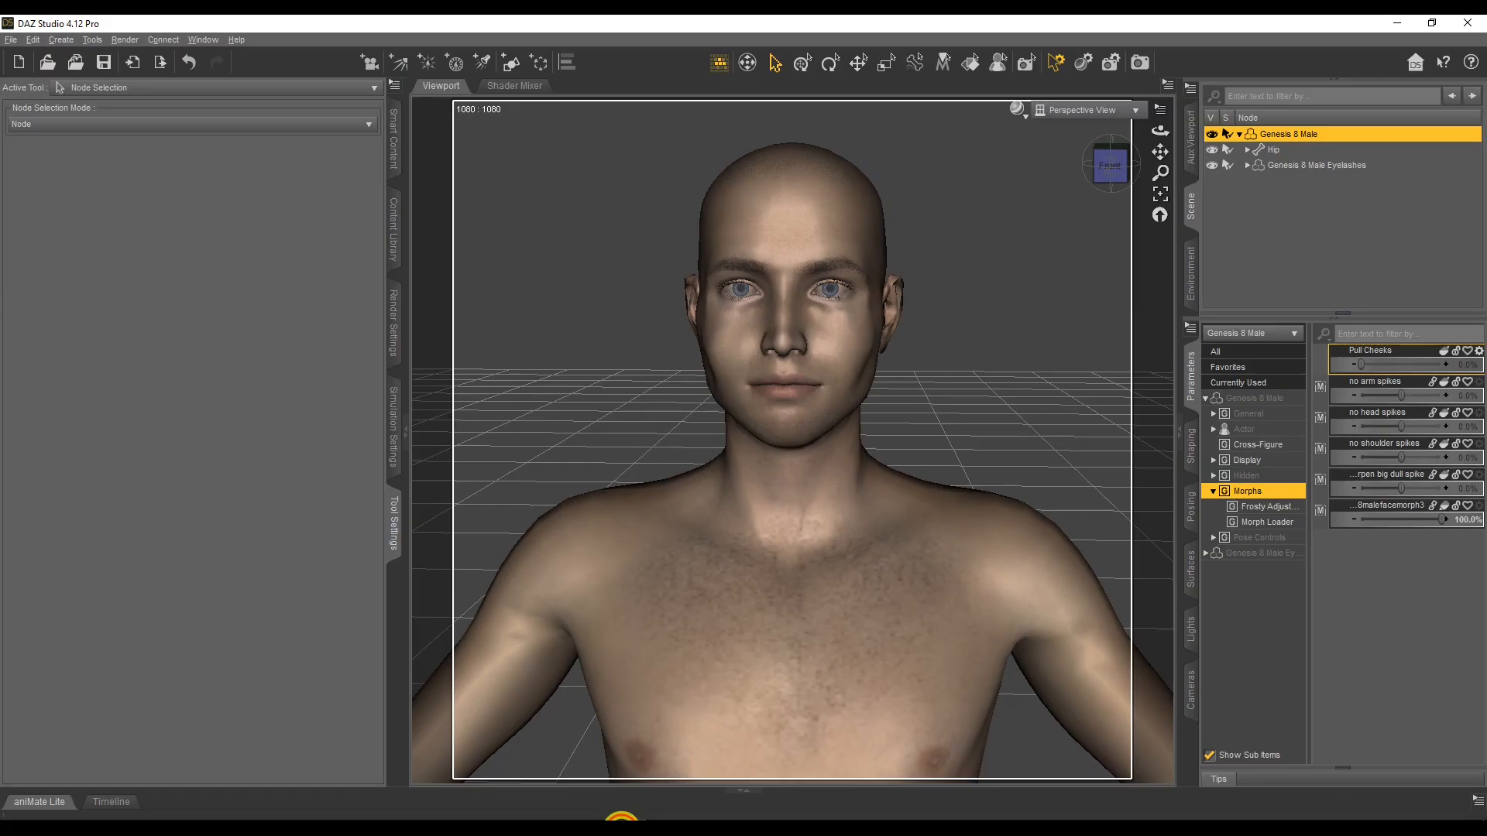
Step: Switch to DAZ Studio and choose gen8malefacemorph3.obj as the morph file in Morph Loader Pro for Genesis 8 Male
left_click(836, 551)
left_click(832, 206)
left_click(33, 40)
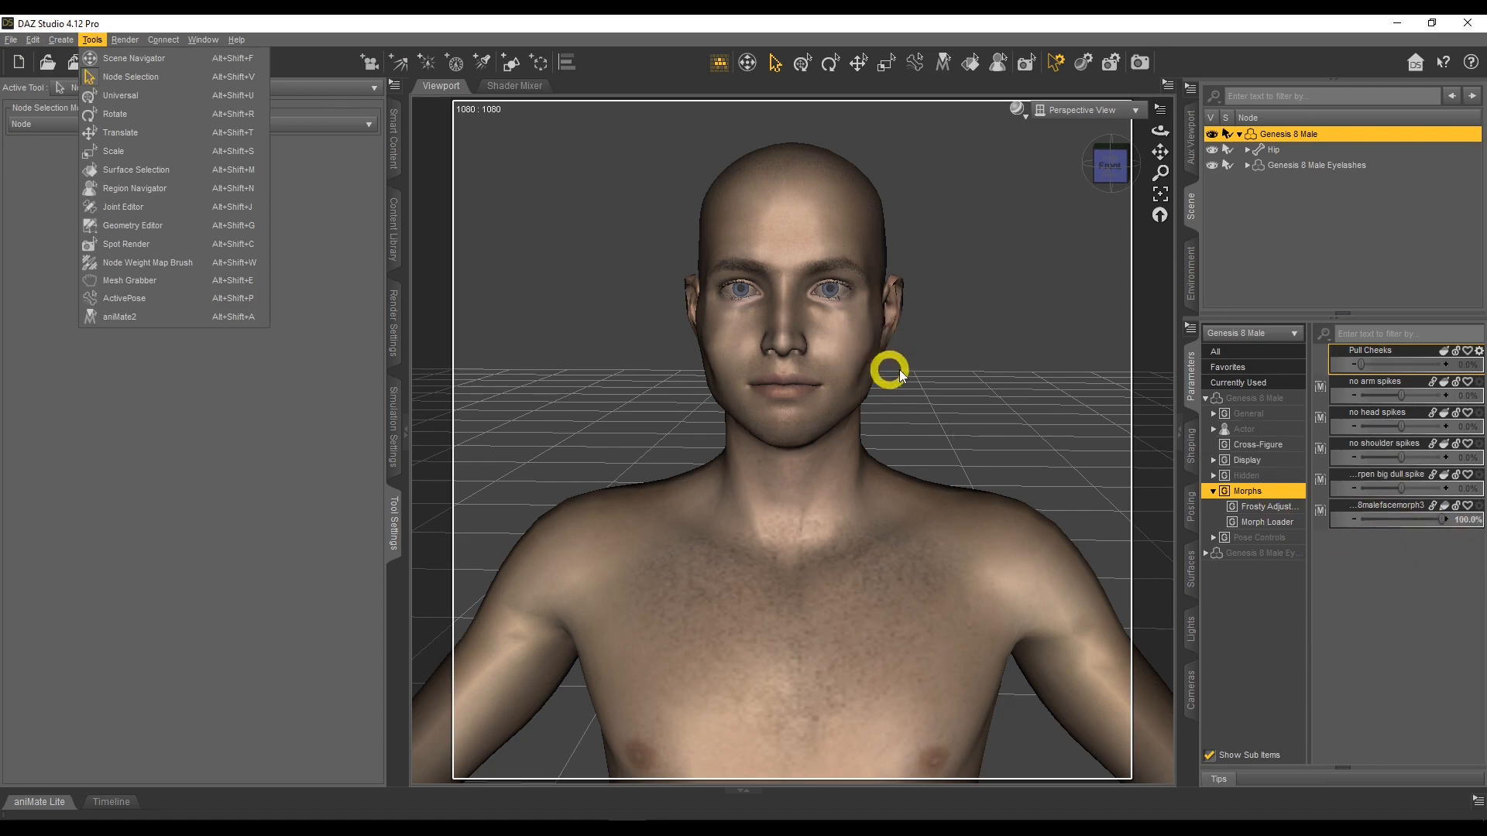
mouse_move(37, 43)
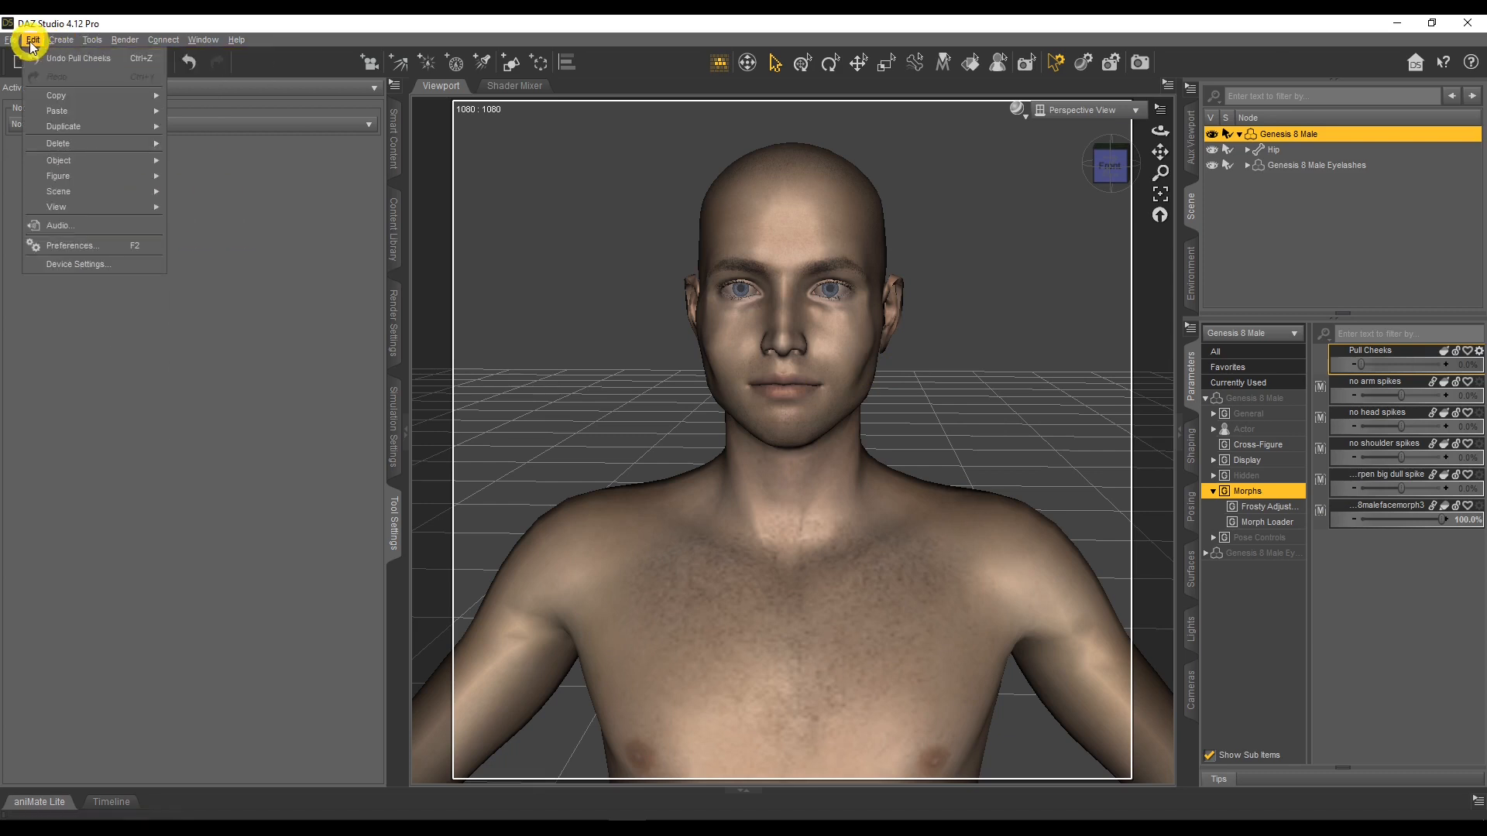
mouse_move(82, 158)
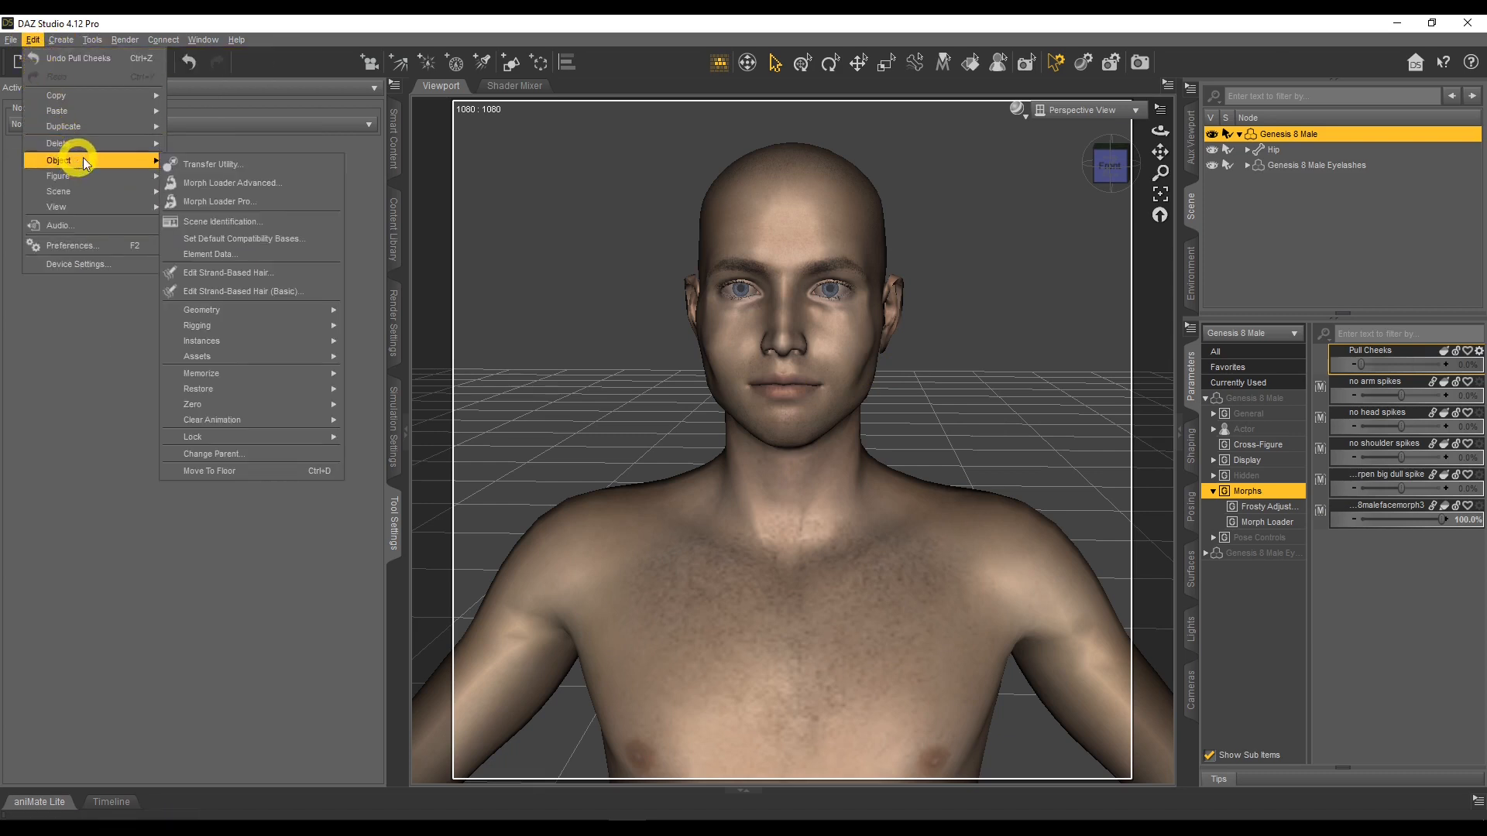
left_click(270, 202)
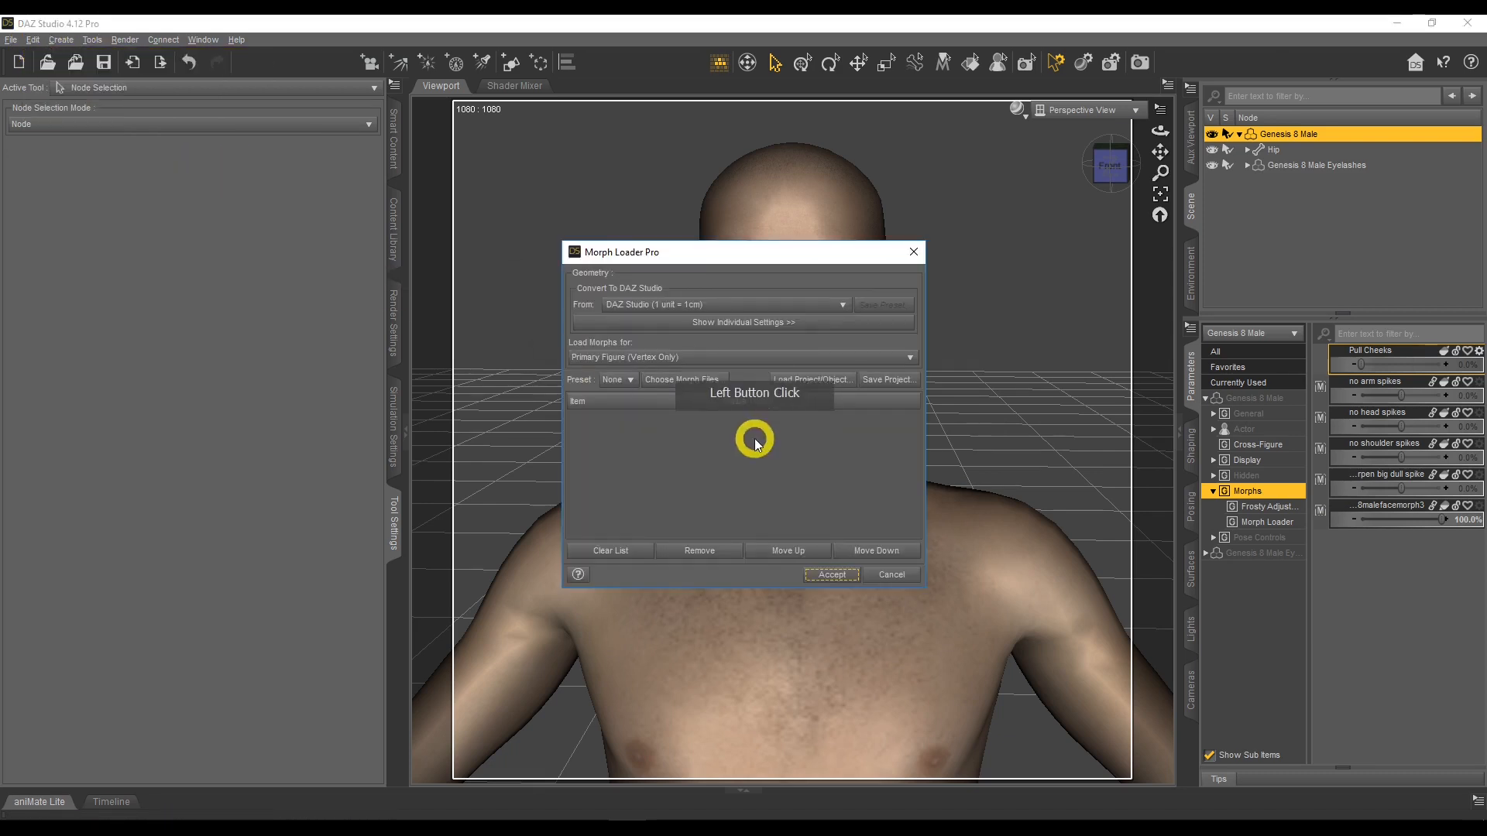
left_click(701, 381)
double_click(763, 372)
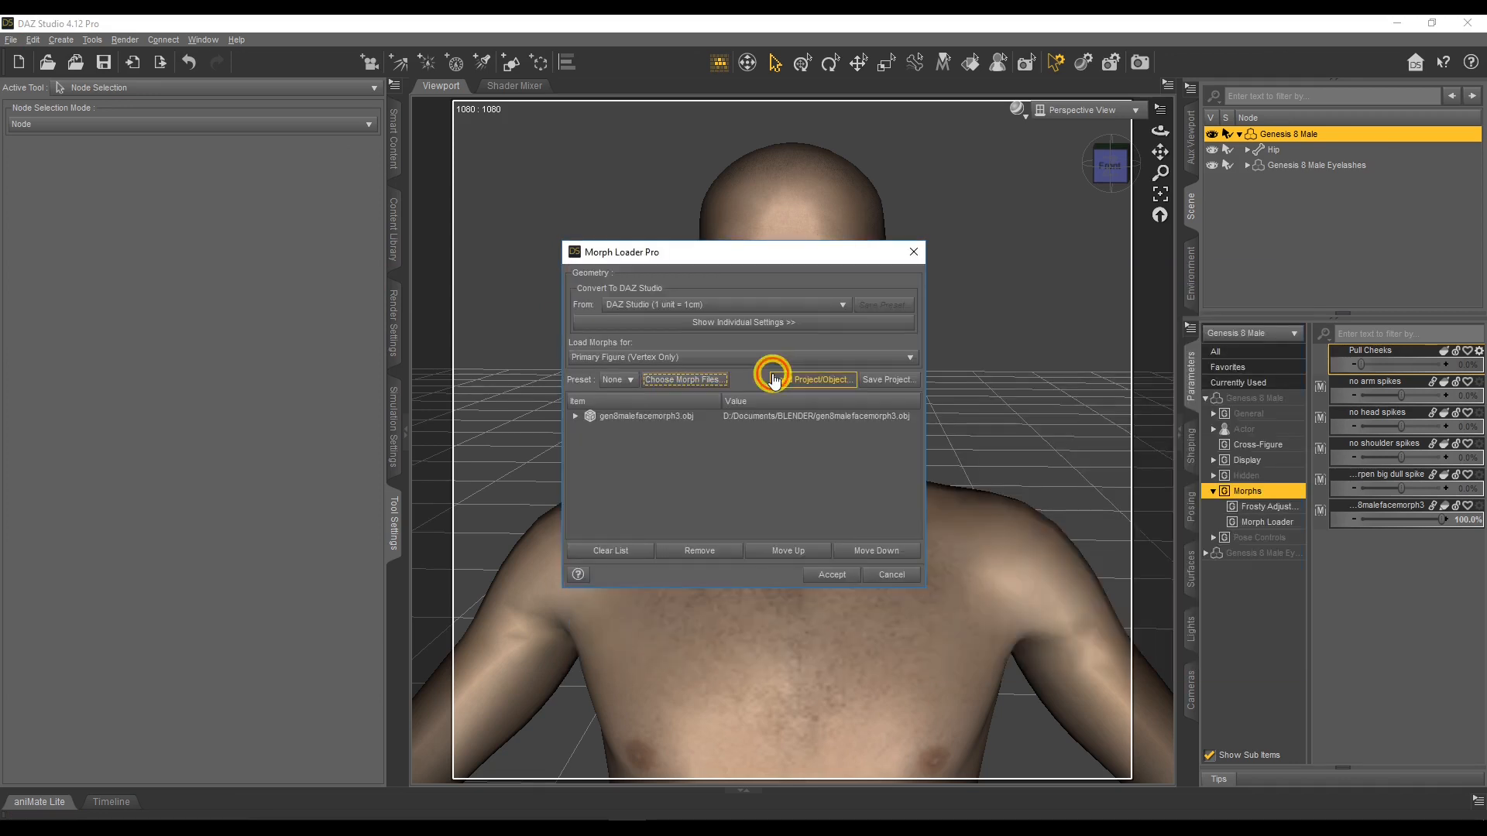
Step: Set Reverse Deformations to Yes and Overwrite Existing to Deltas Only, load the morph and check it on the face
left_click(575, 416)
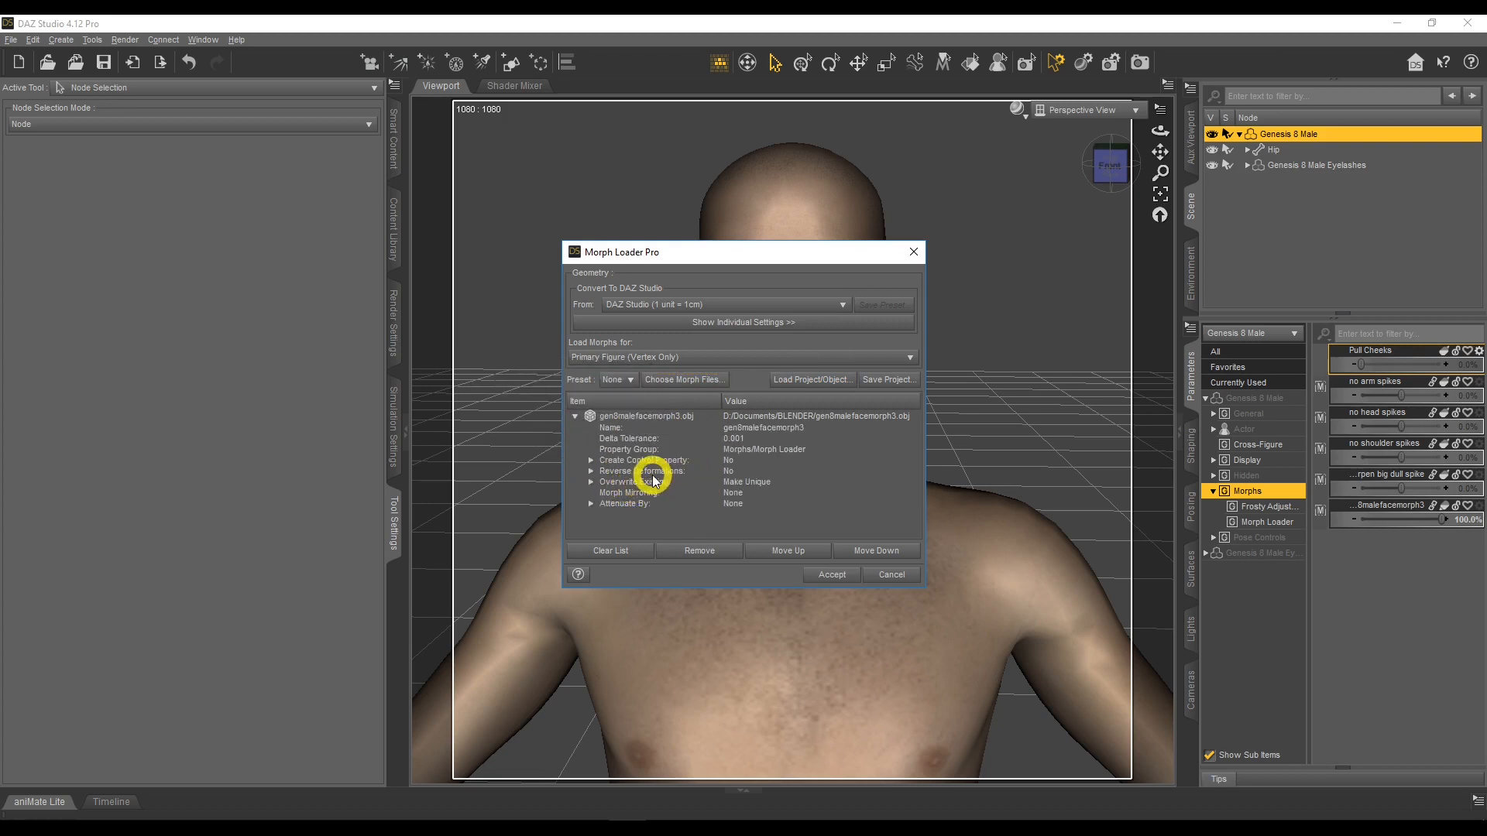
right_click(731, 474)
left_click(750, 483)
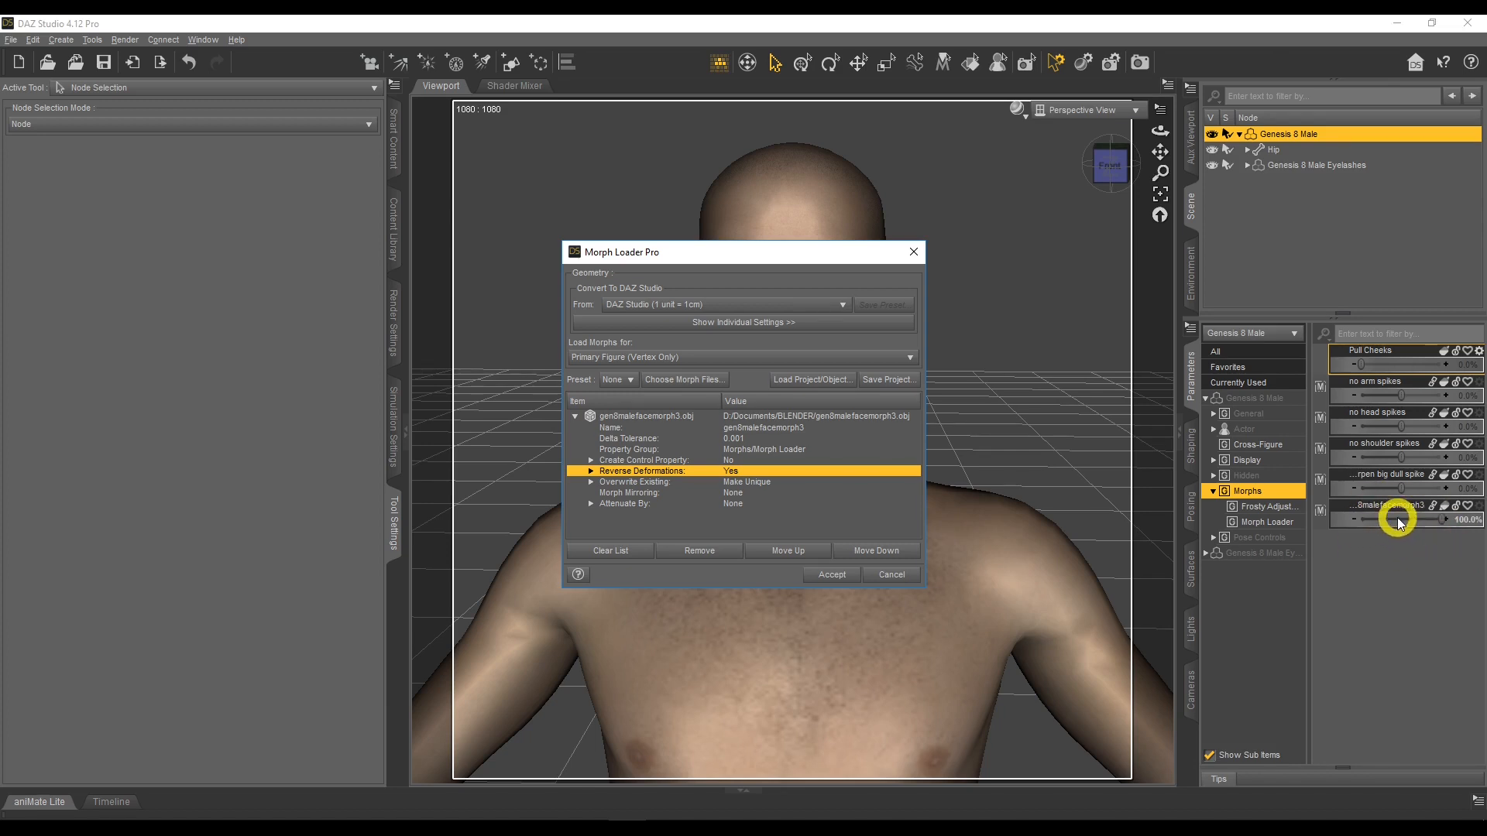
right_click(752, 482)
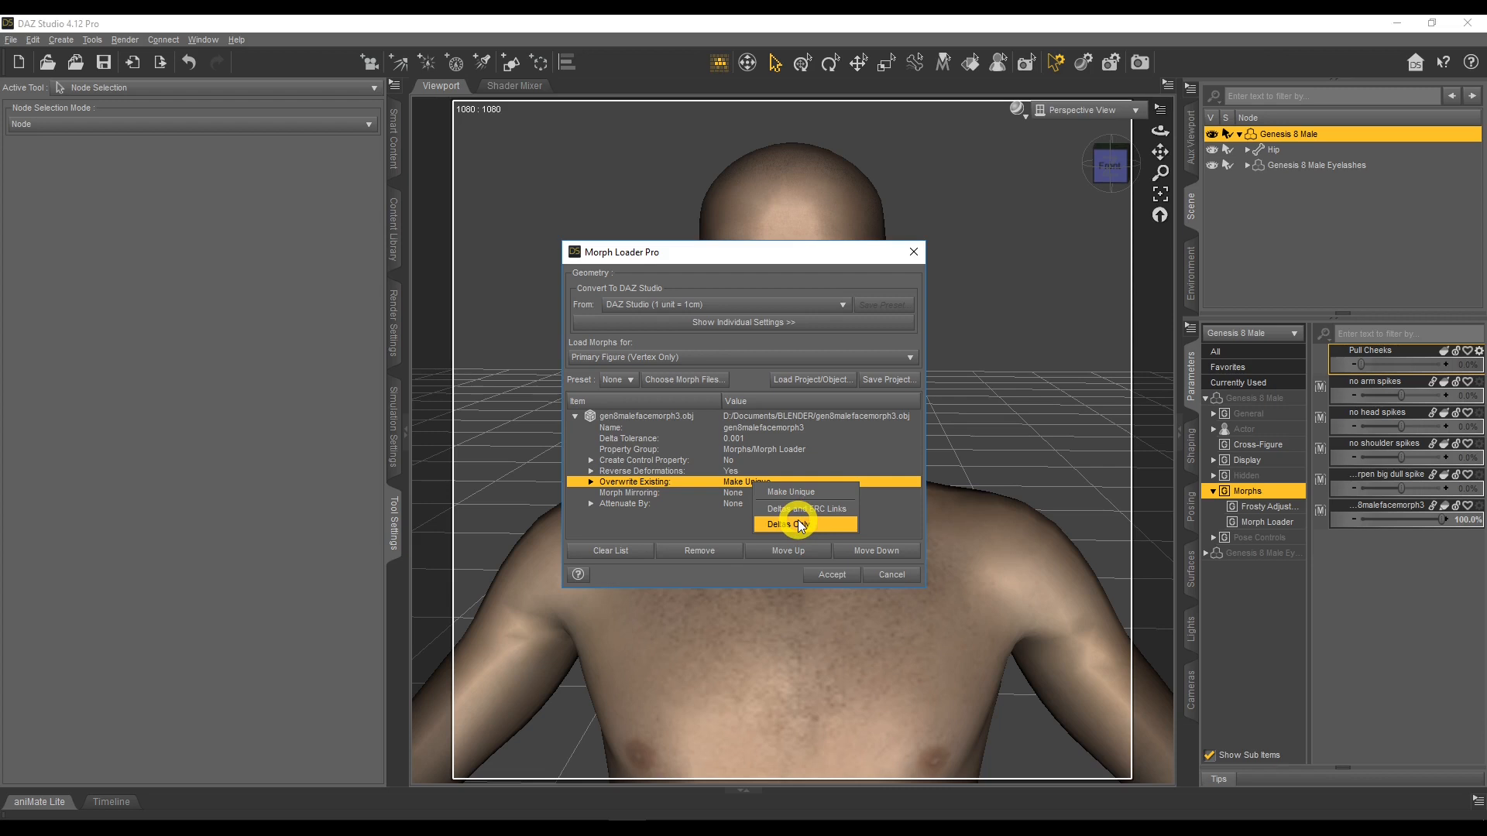
left_click(798, 522)
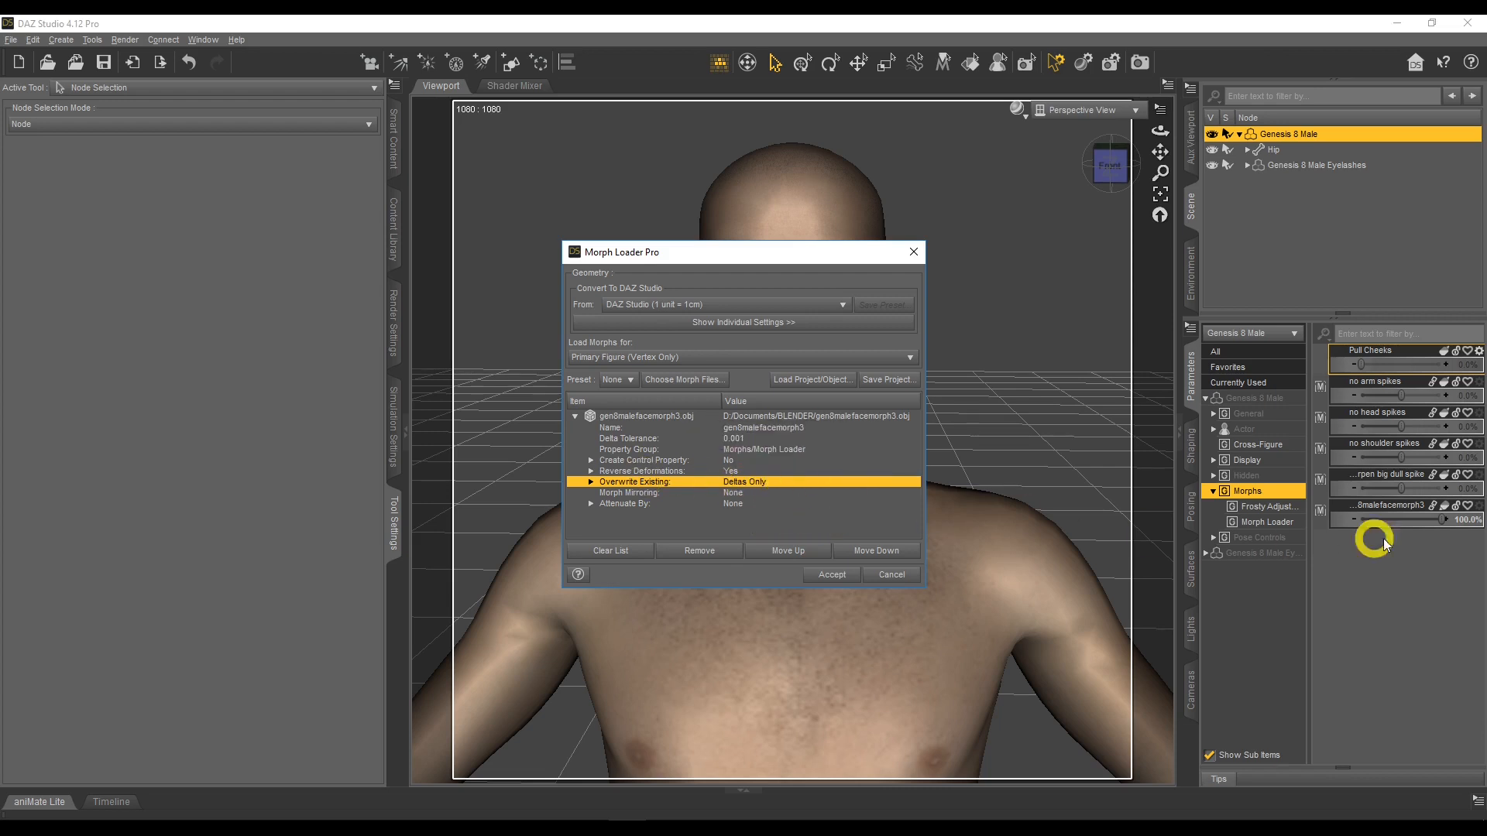
left_click(832, 574)
left_click(891, 574)
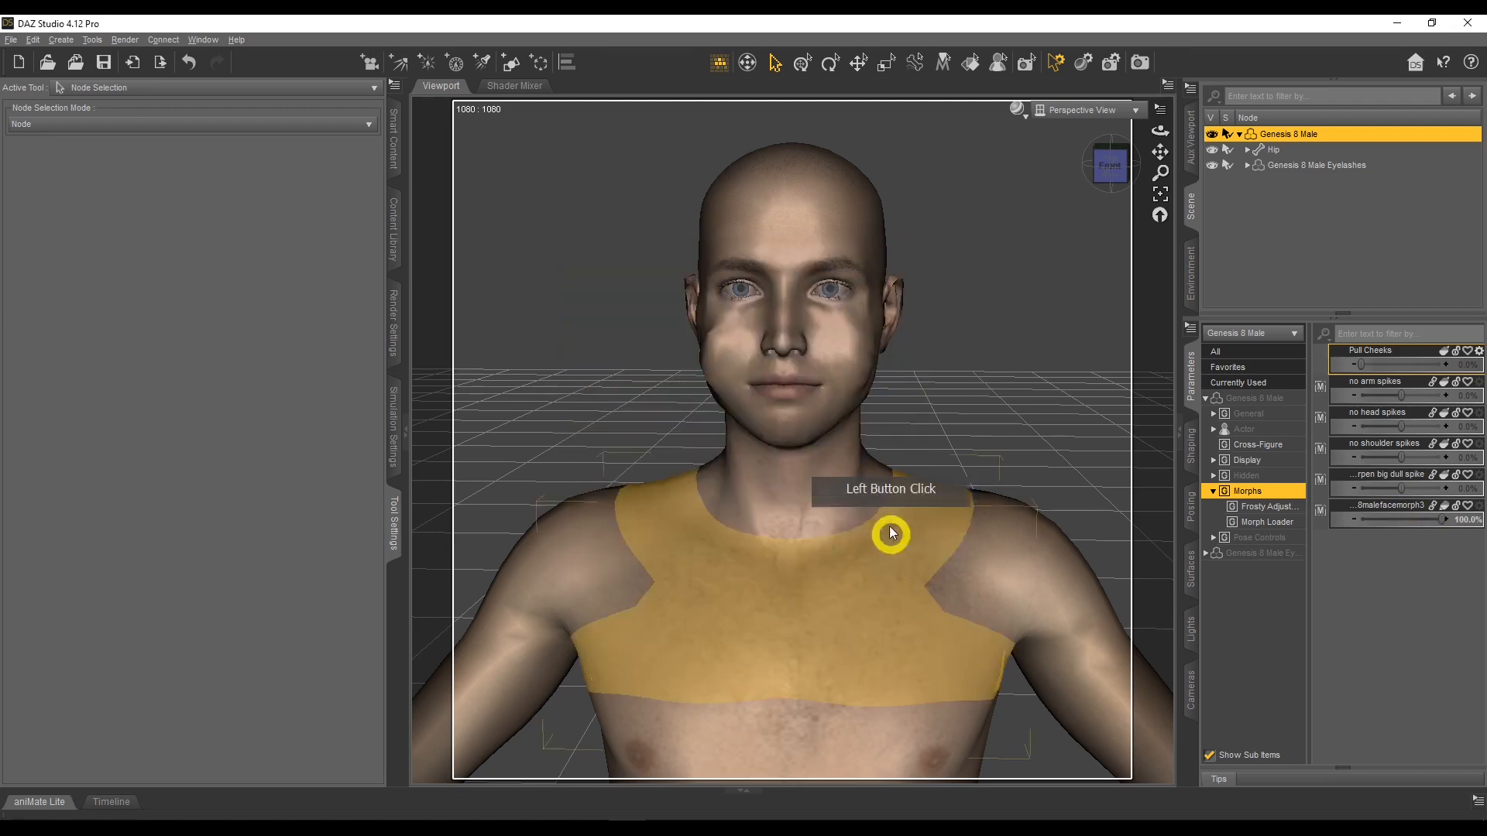
left_click(785, 372)
left_click_drag(1439, 519, 1481, 524)
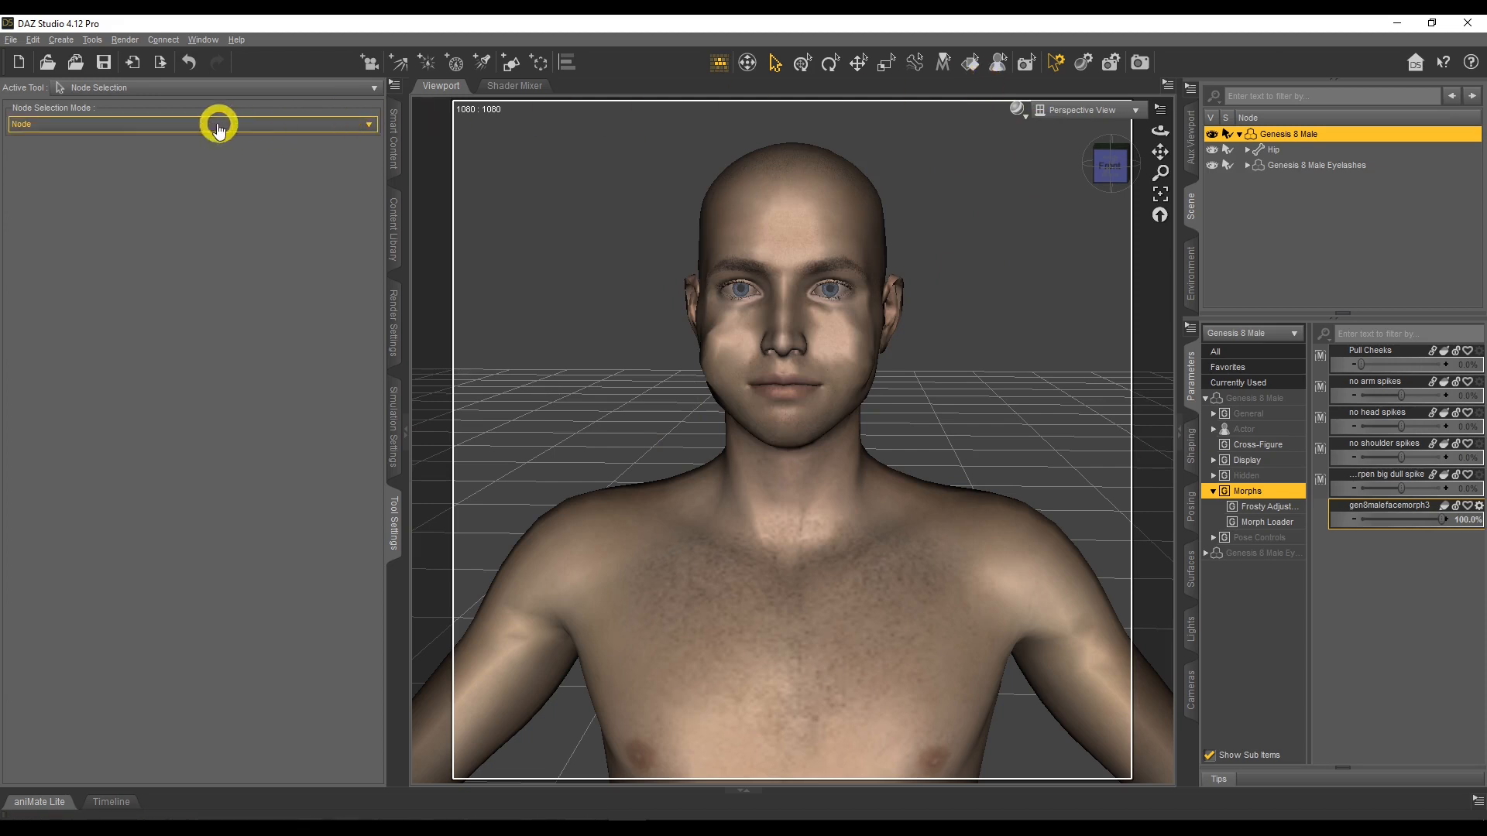
Step: Activate the Joint Editor and adjust the Genesis 8 Male rigging to the new shape with orientation adjustment enabled
left_click(206, 94)
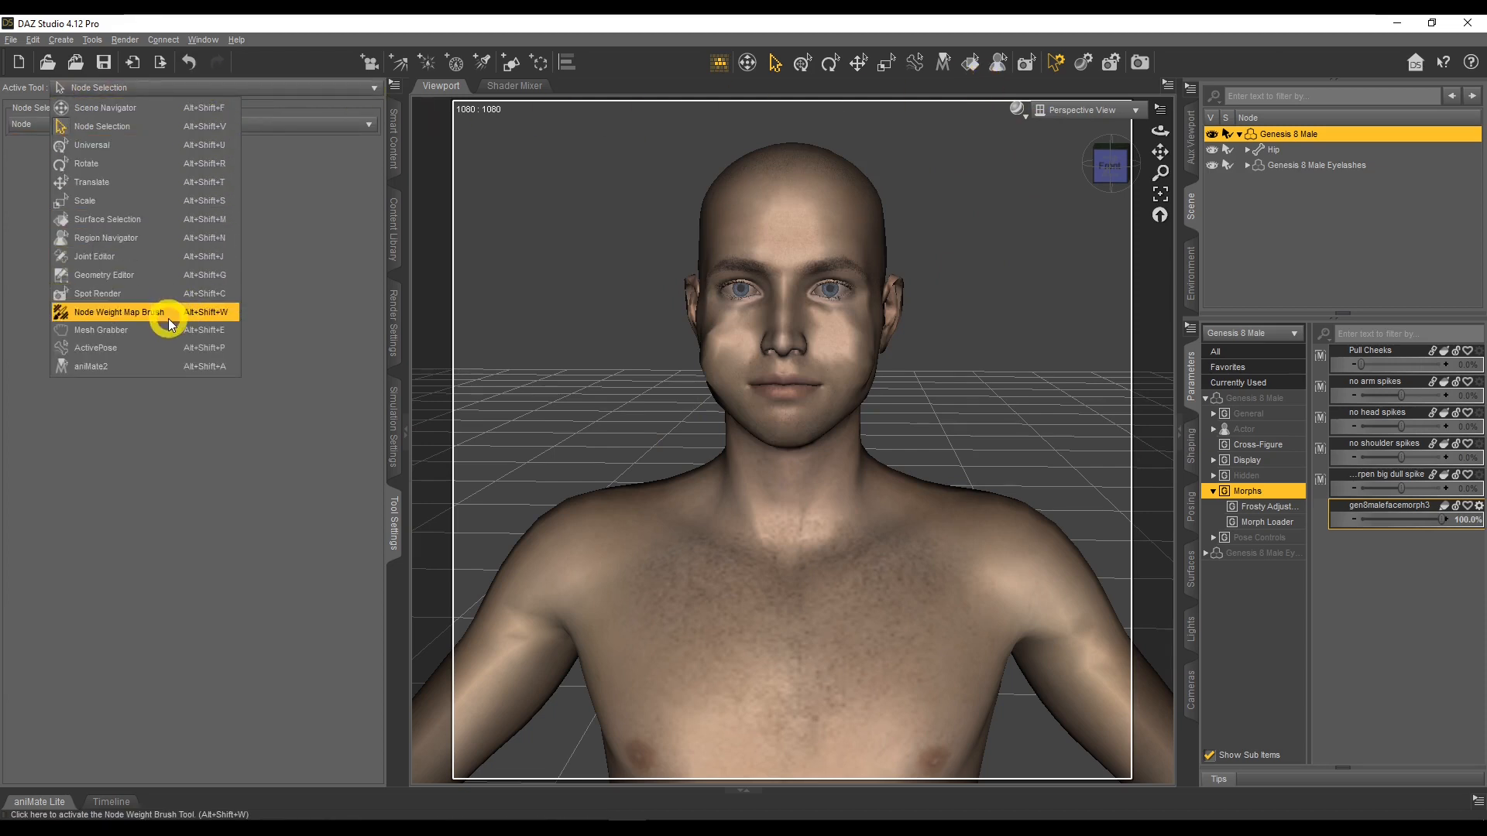
left_click(212, 256)
left_click(591, 289)
right_click(592, 294)
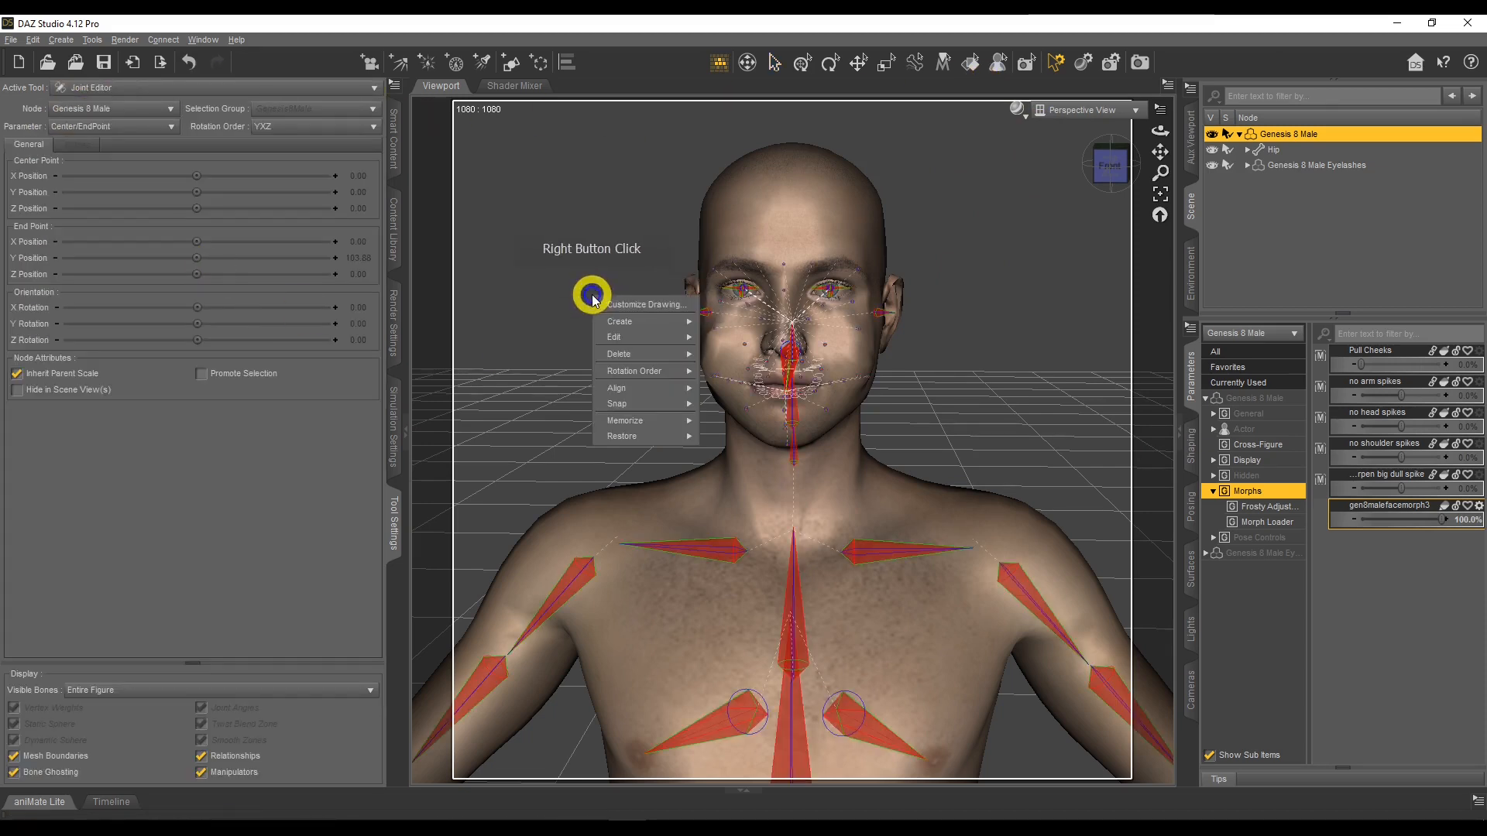
mouse_move(648, 345)
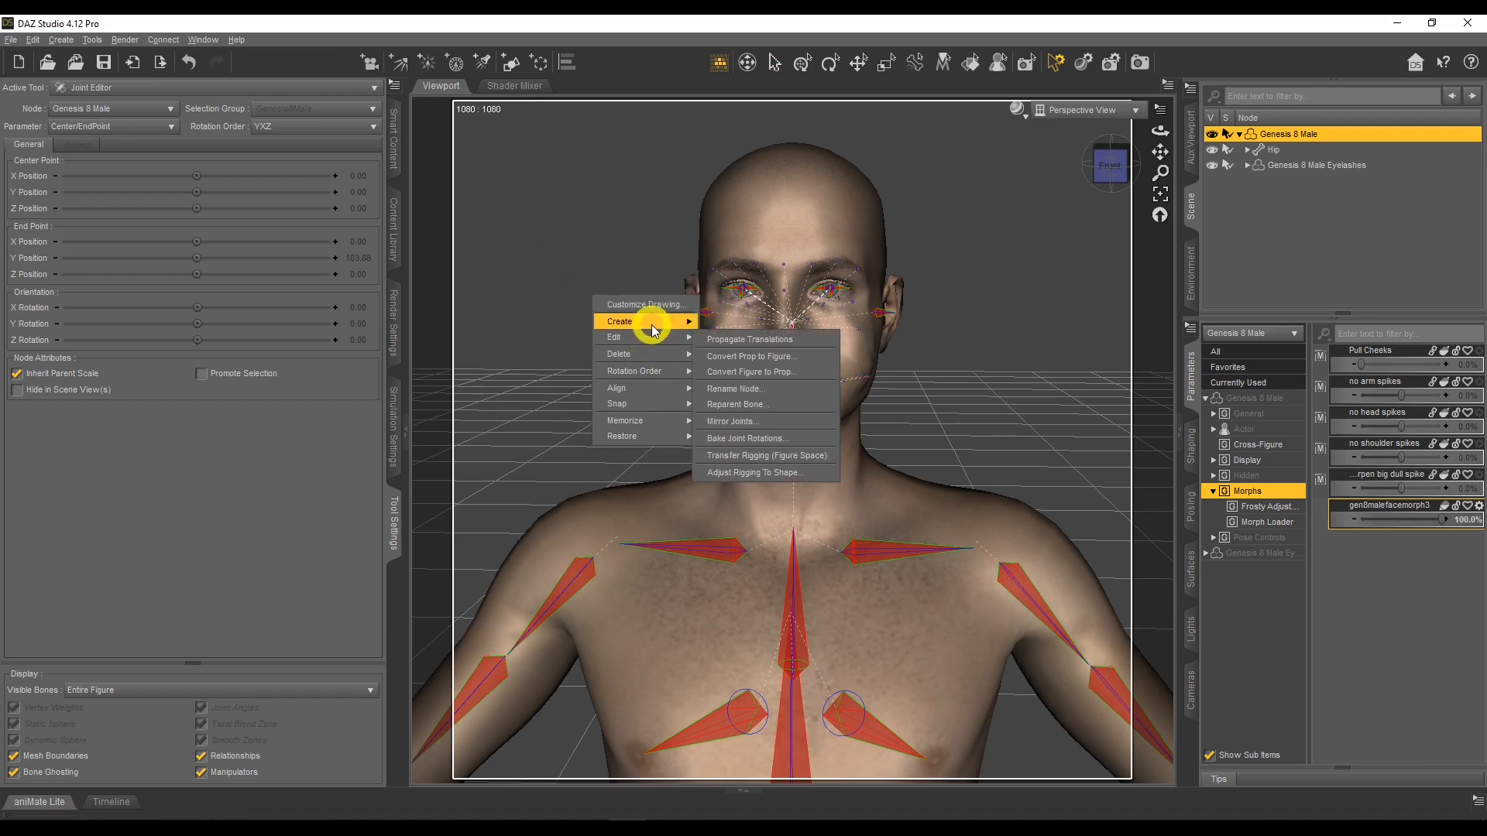
left_click(791, 472)
left_click(995, 480)
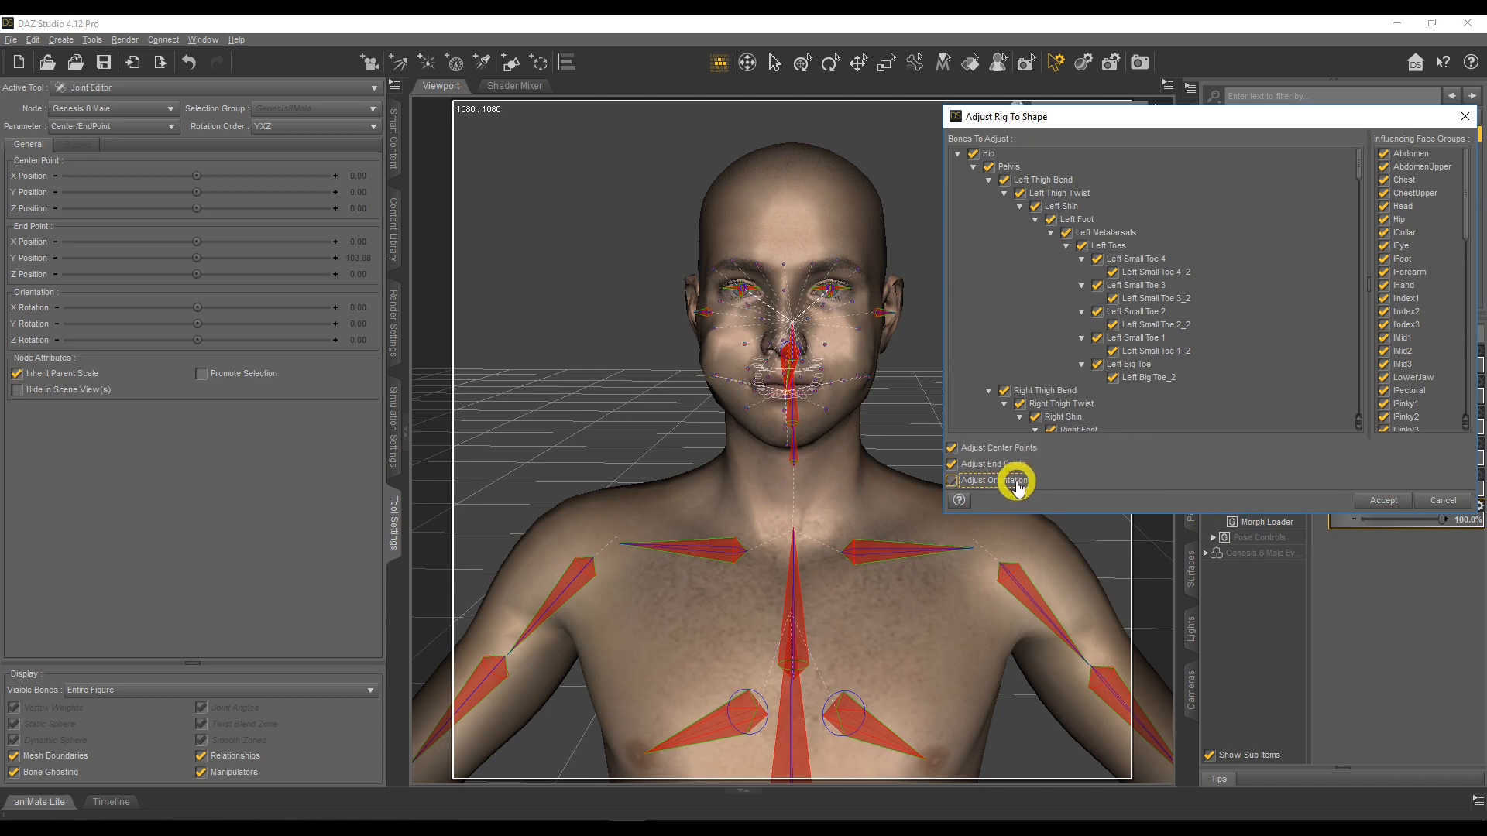
left_click(1384, 501)
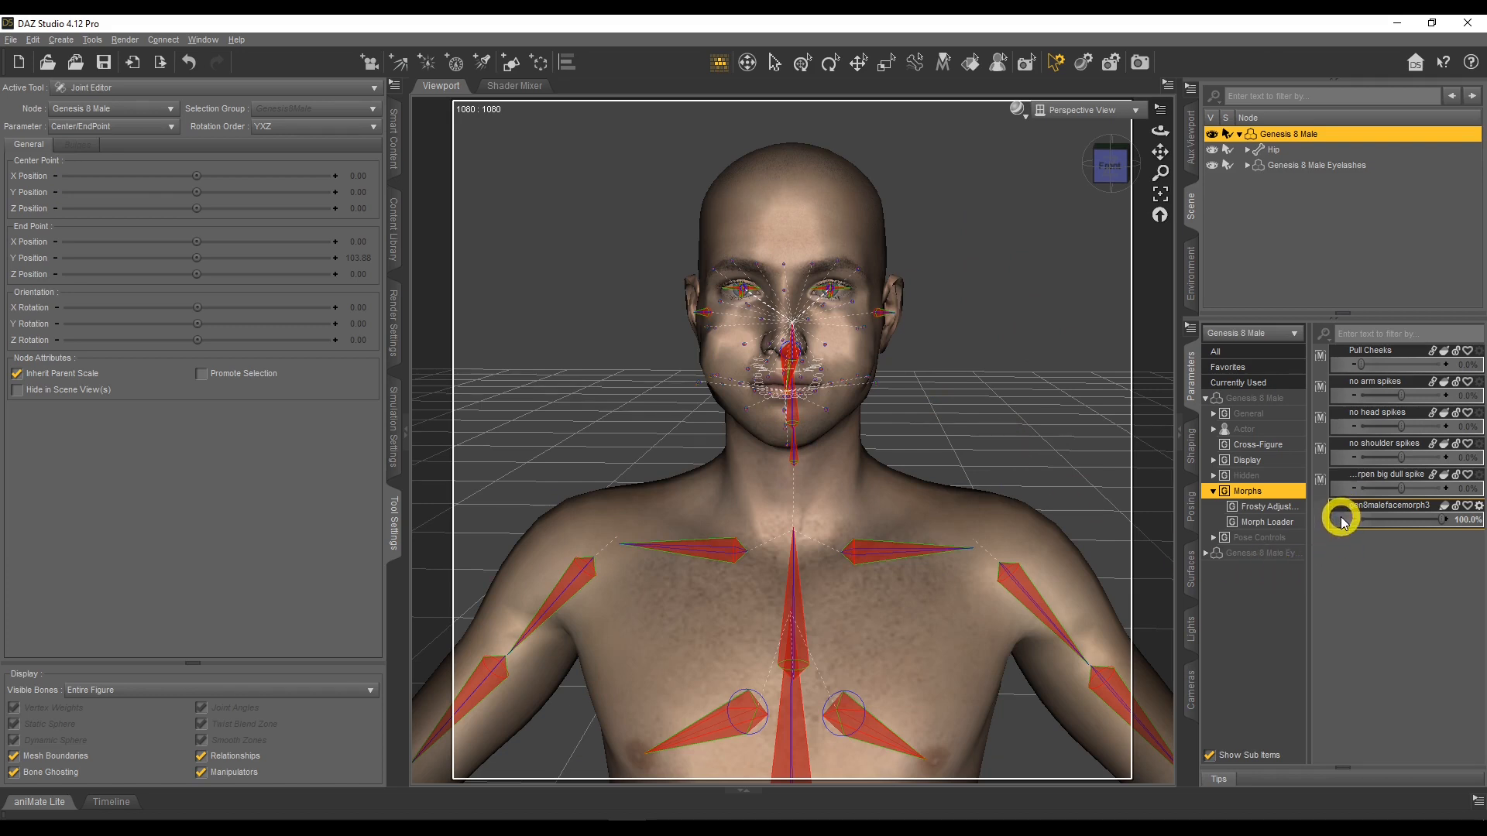
Step: Run ERC Freeze on the gen8malefacemorph3 property with the offered freeze properties and restore options
right_click(1342, 521)
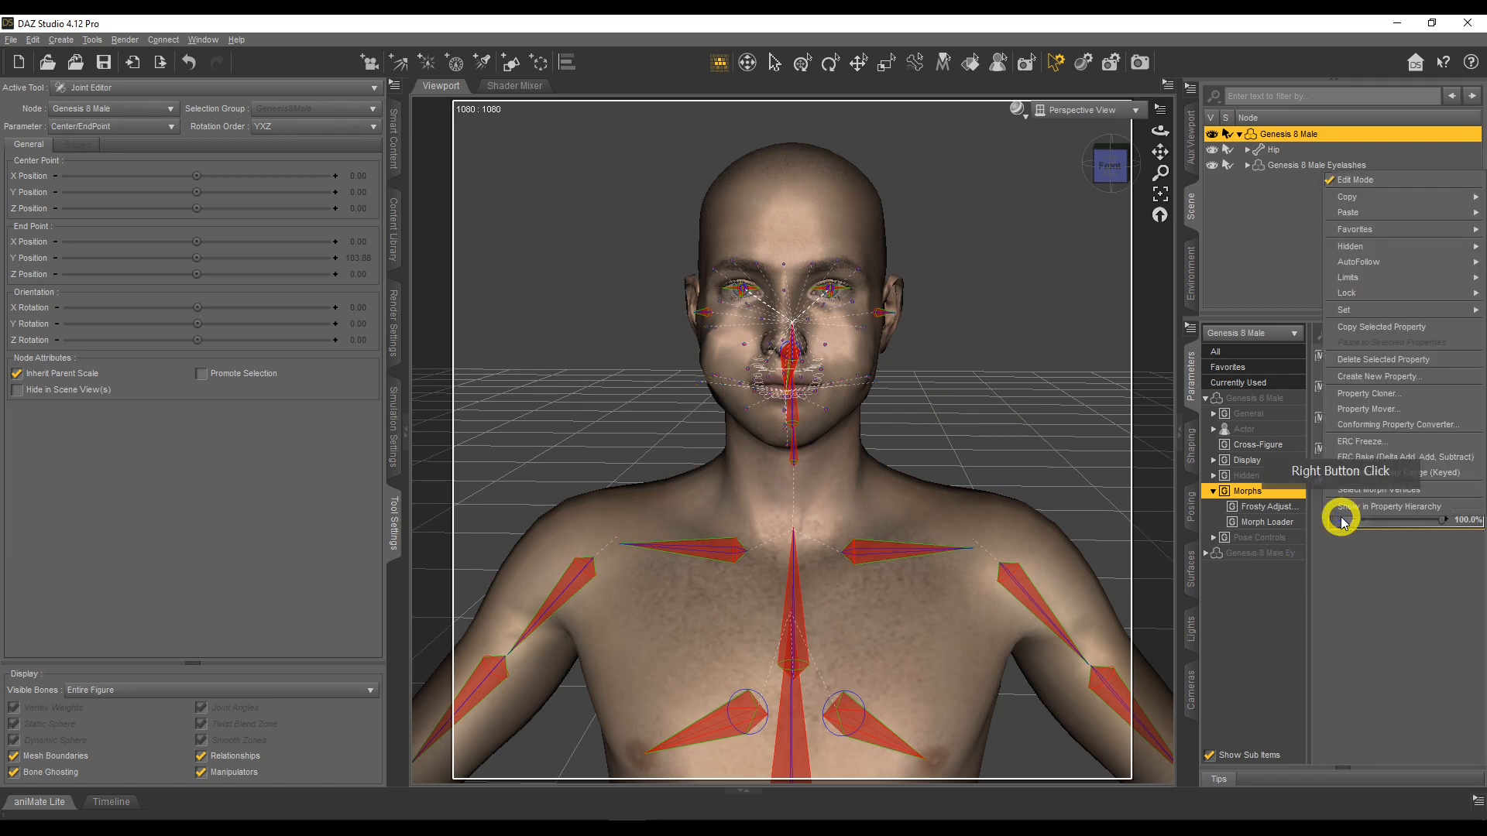
left_click(1378, 441)
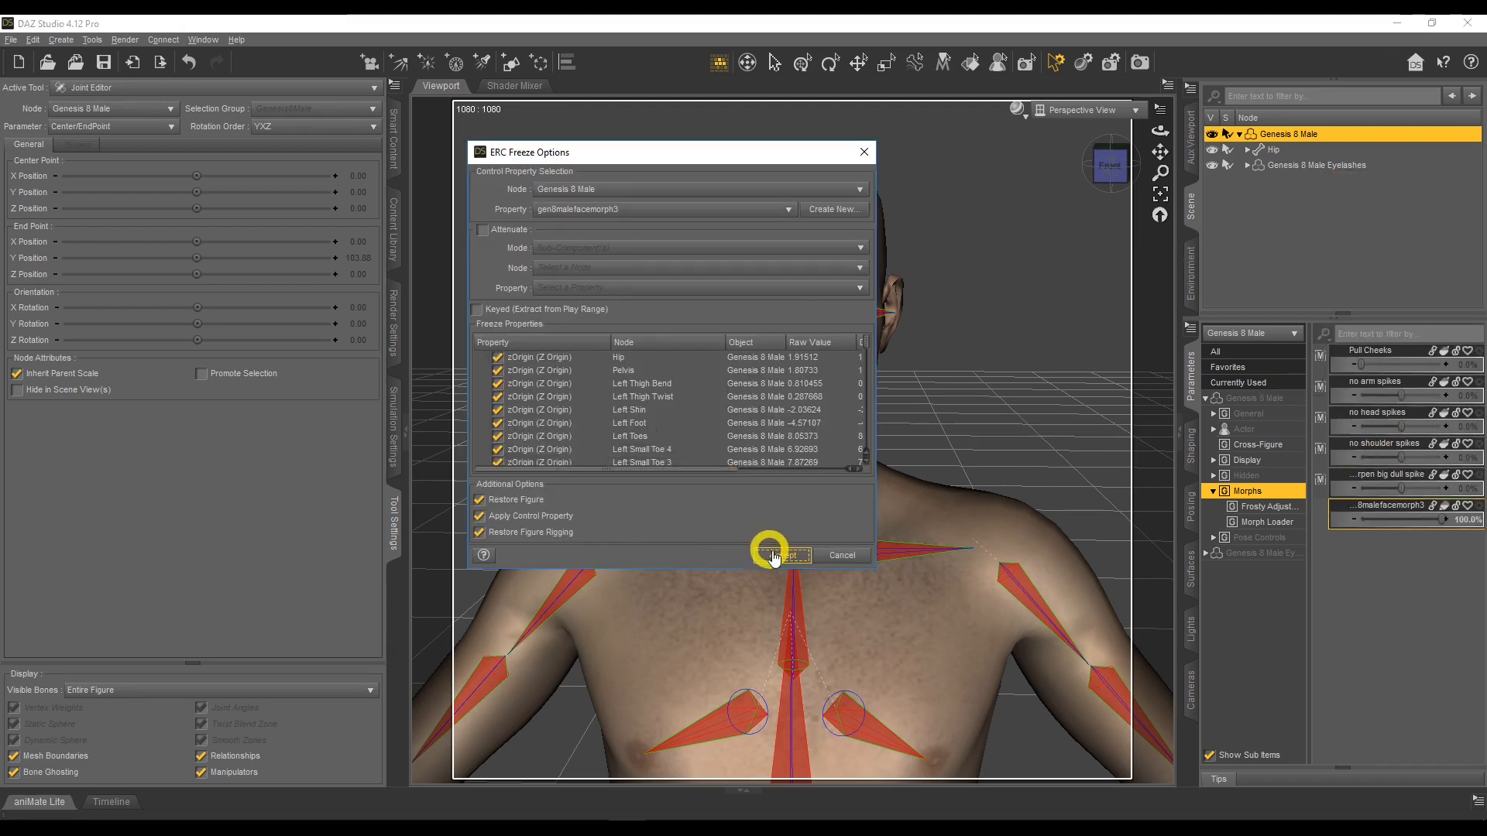
left_click(777, 555)
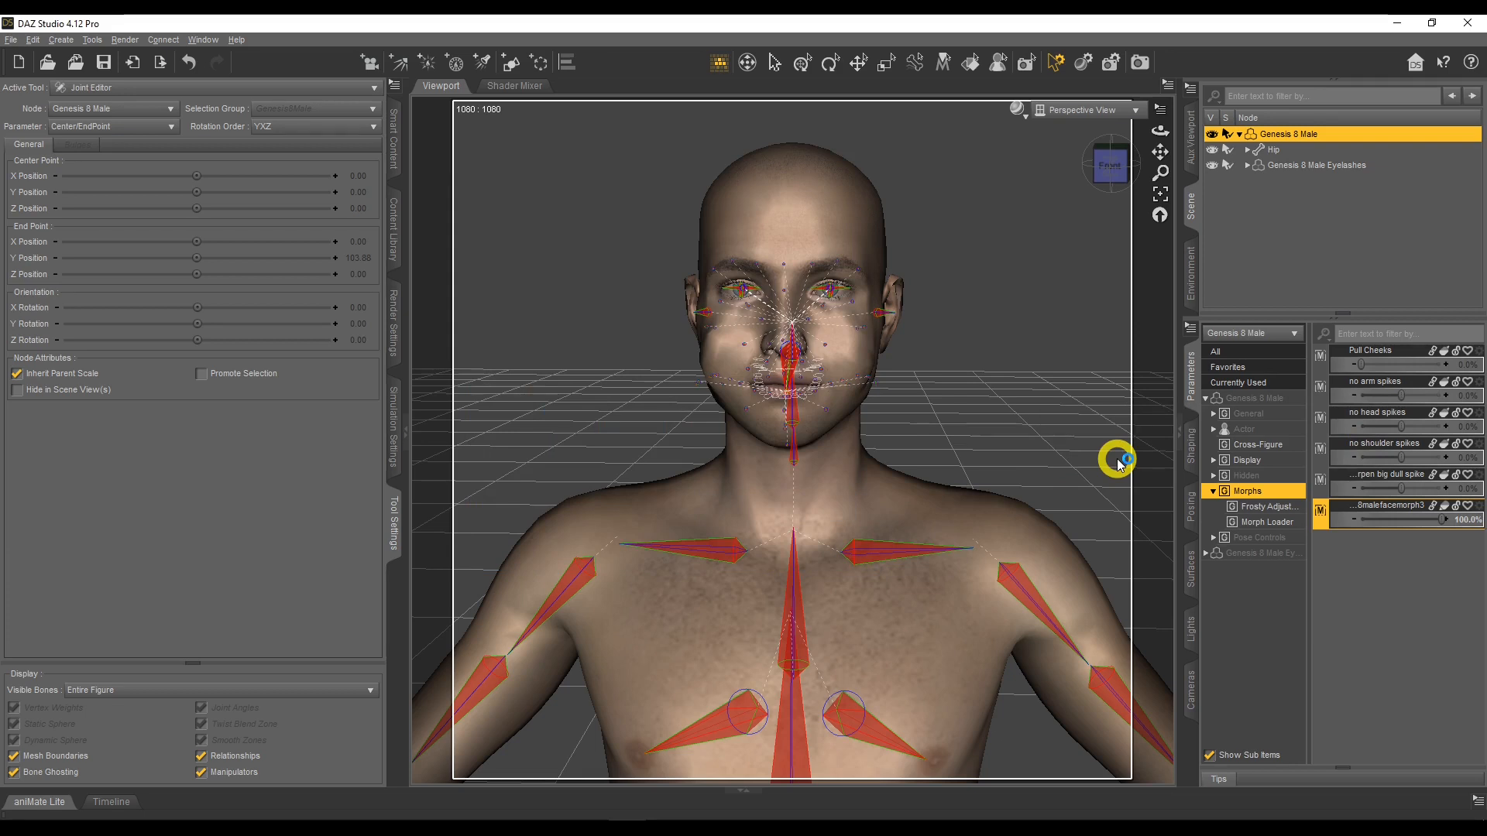
Step: Return to the Node Selection tool and test the gen8malefacemorph3 morph by dialing it to zero and back to 100%
mouse_move(1442, 520)
left_mouse_down()
mouse_move(1476, 521)
mouse_move(1407, 525)
mouse_move(1468, 521)
left_mouse_up()
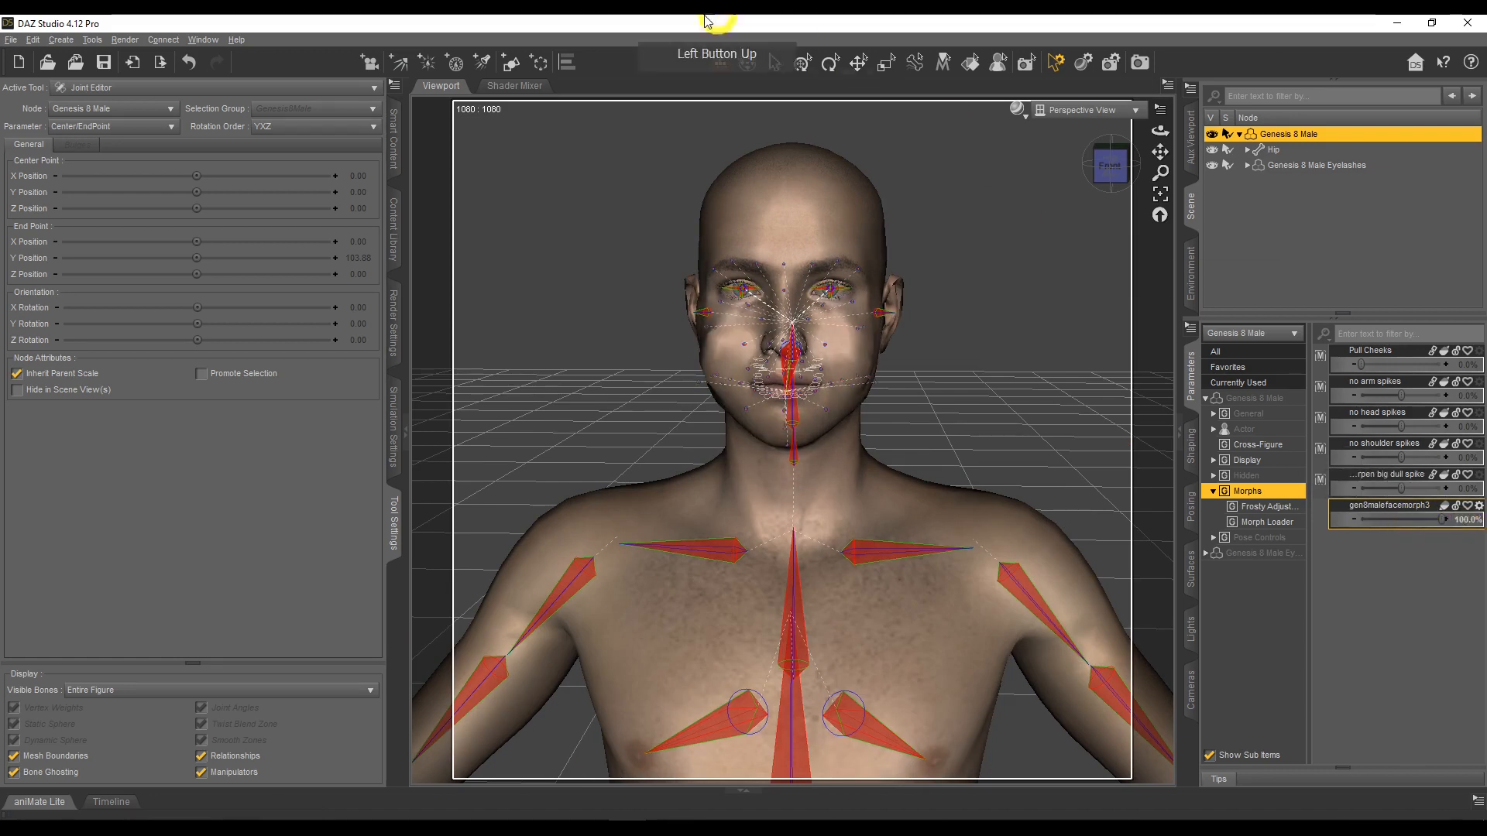
left_click(775, 64)
left_click_drag(1441, 520, 1421, 528)
left_click(1467, 520)
key("Return")
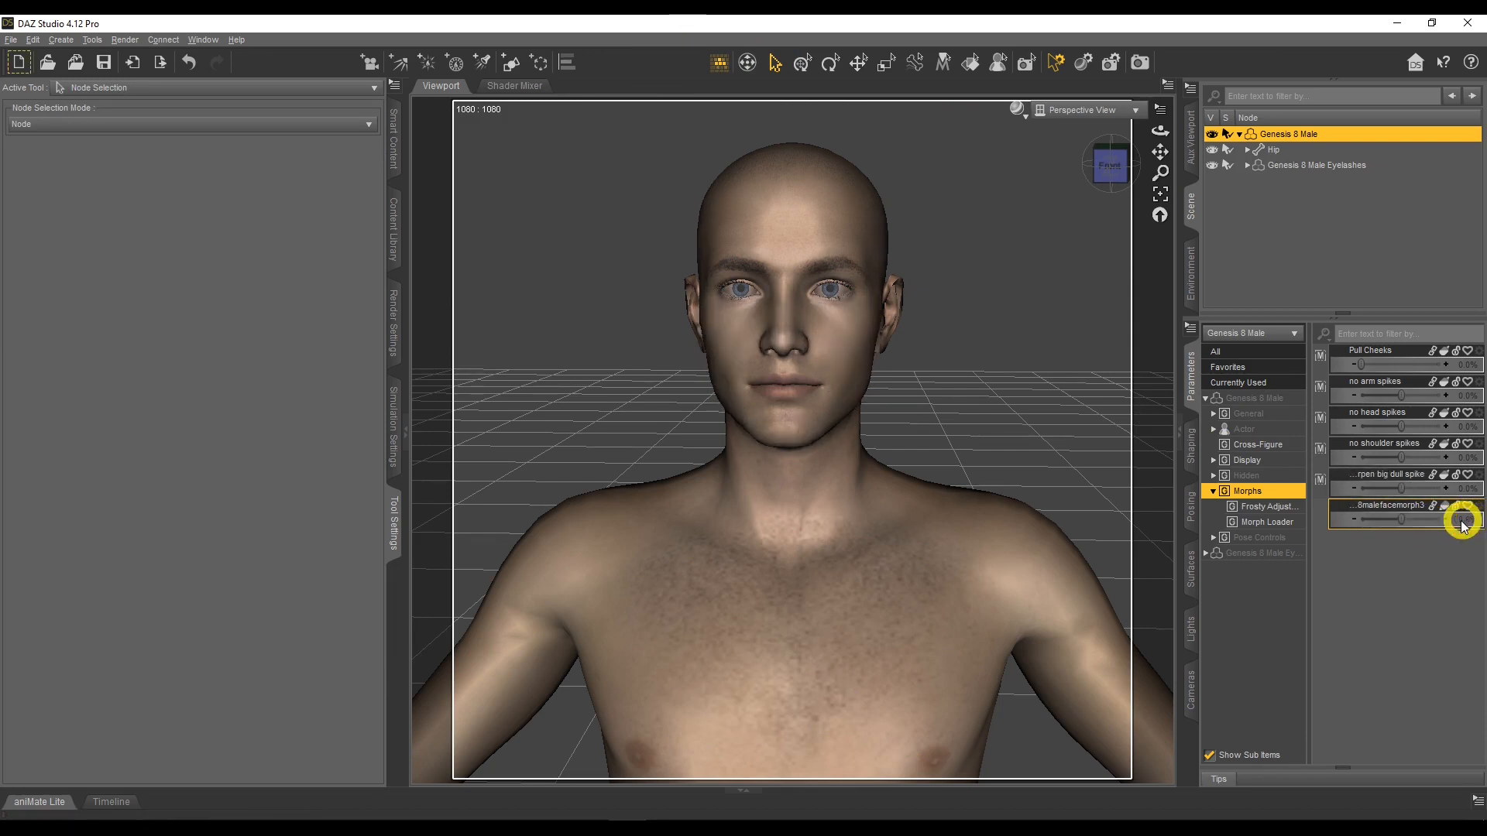
left_click_drag(1401, 520, 1479, 524)
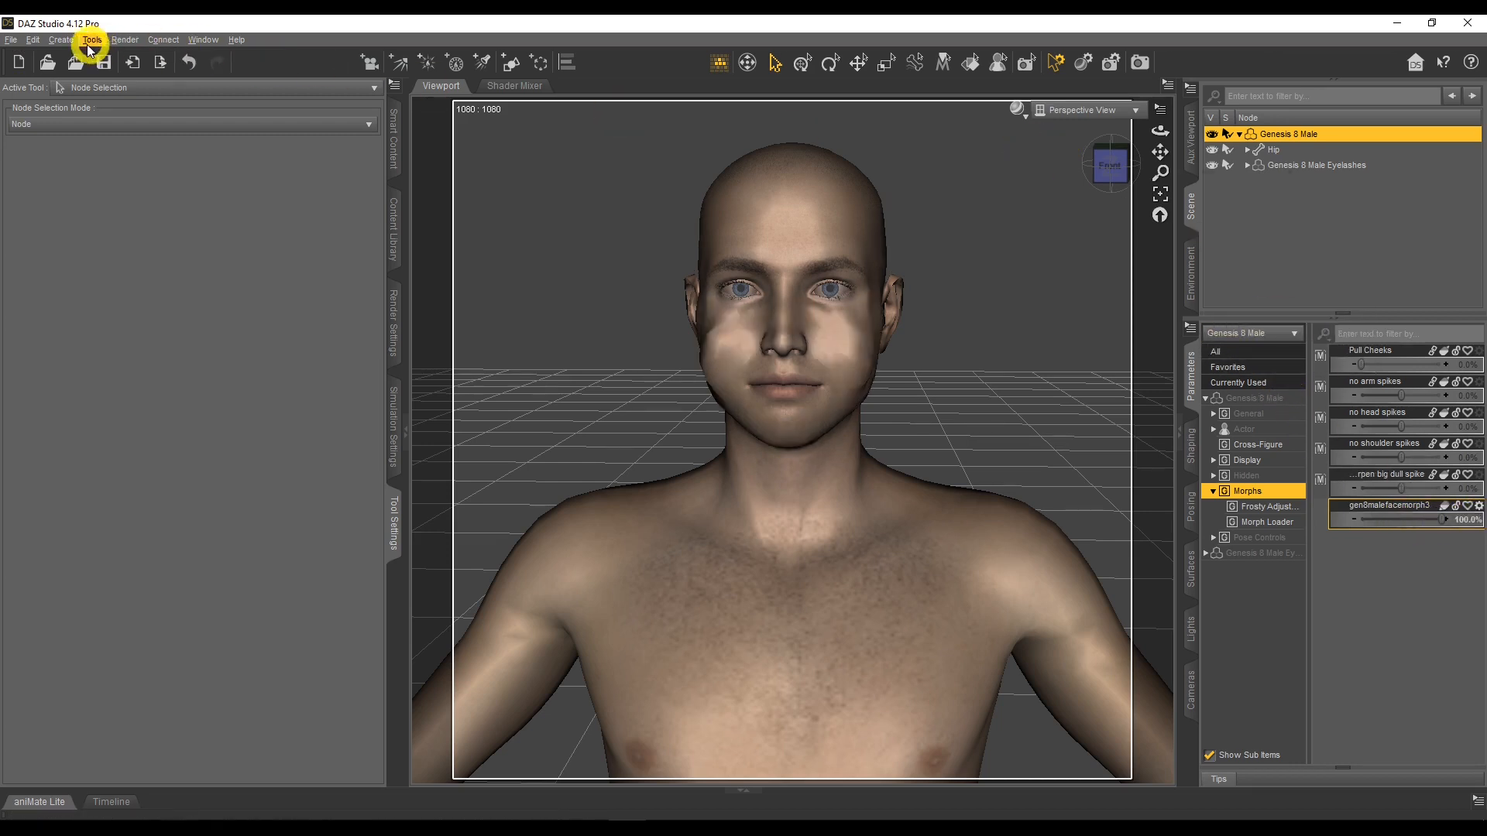
Step: Save the gen8malefacemorph3 morph from the Genesis 8 Male Morph Loader group as a compressed morph support asset
left_click(11, 39)
left_click(147, 147)
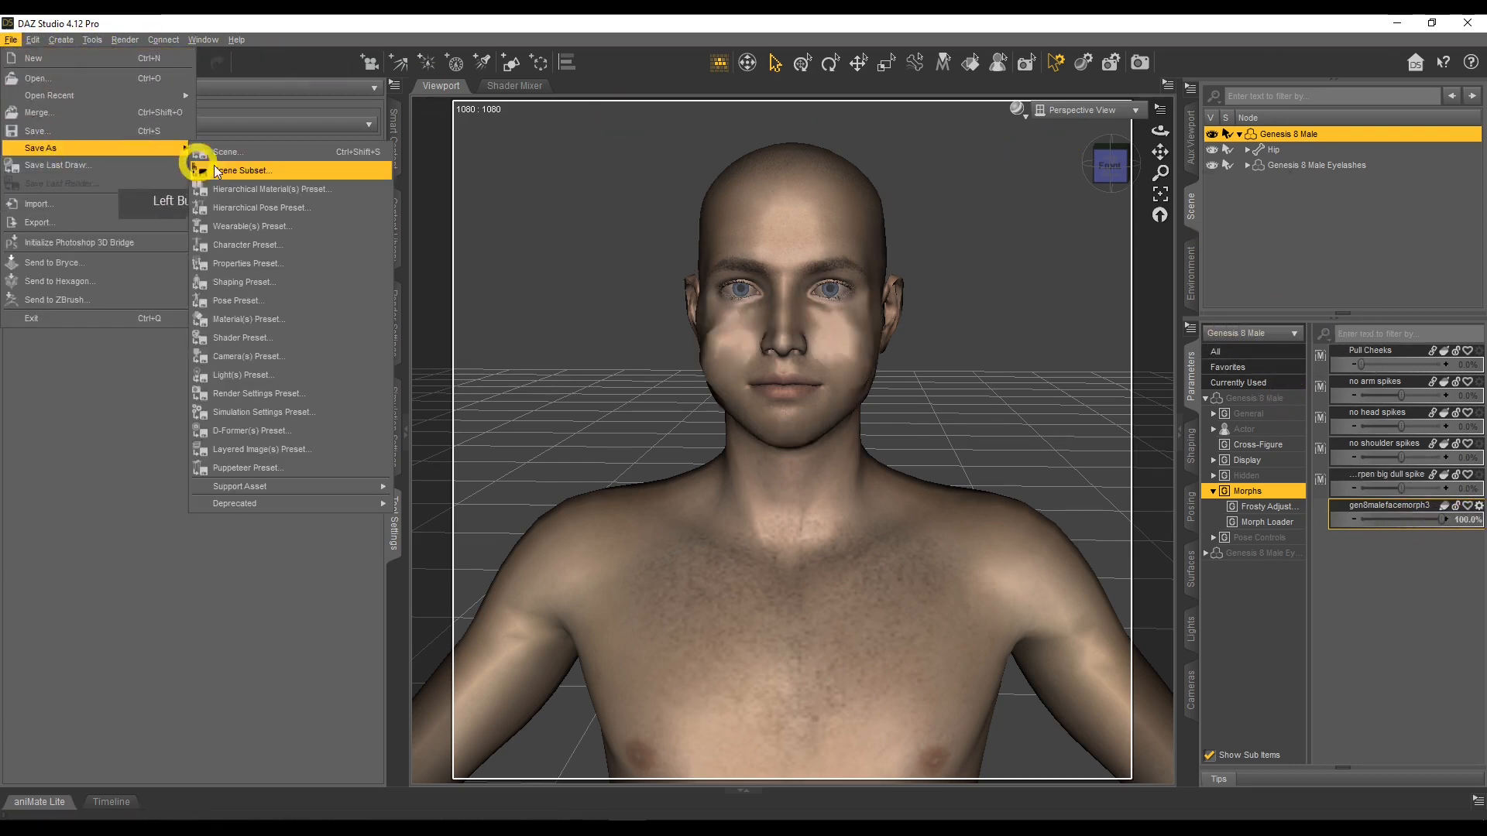
mouse_move(292, 486)
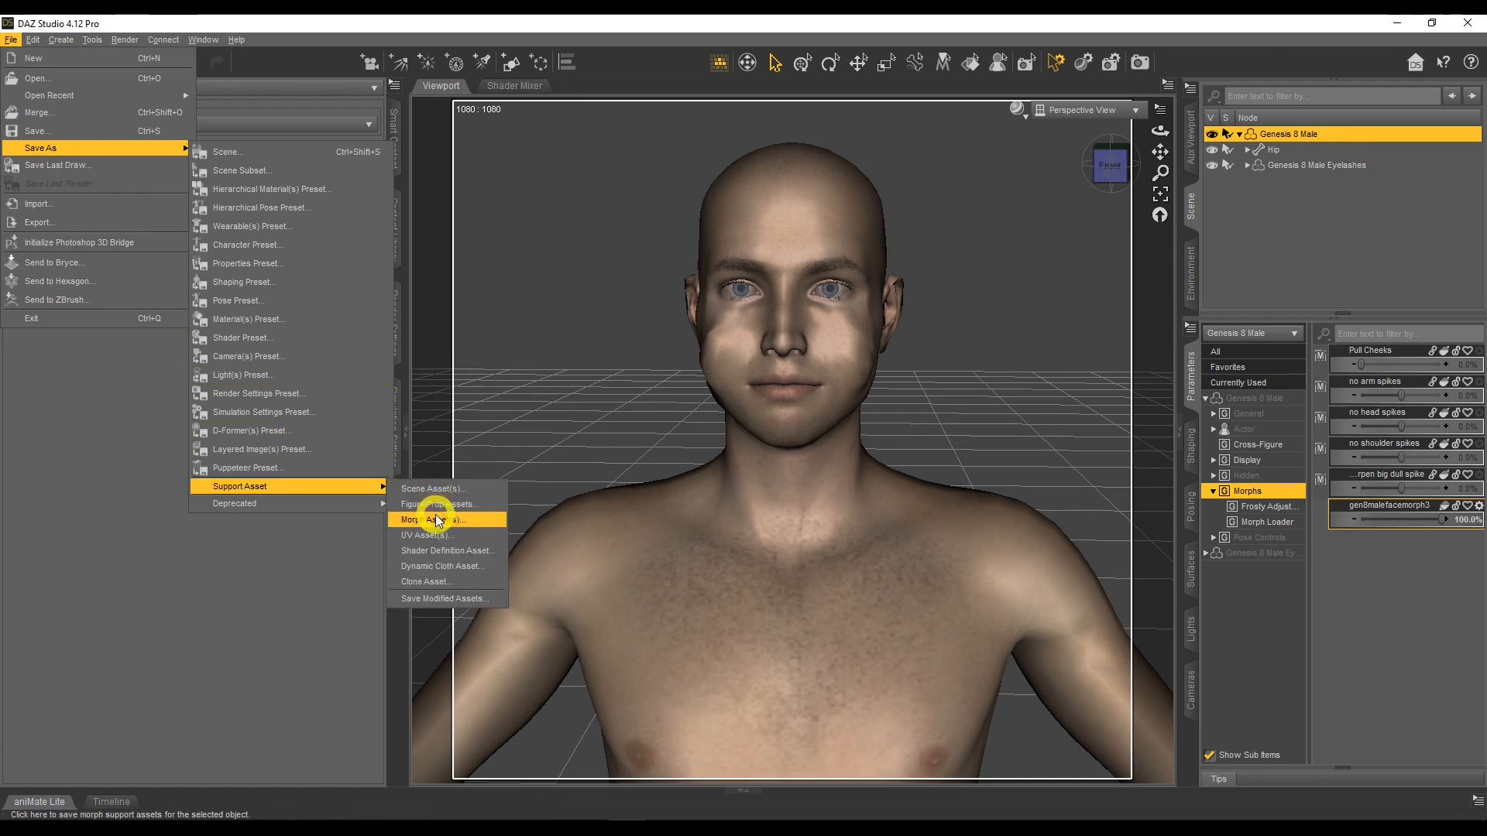
left_click(439, 521)
left_click(659, 390)
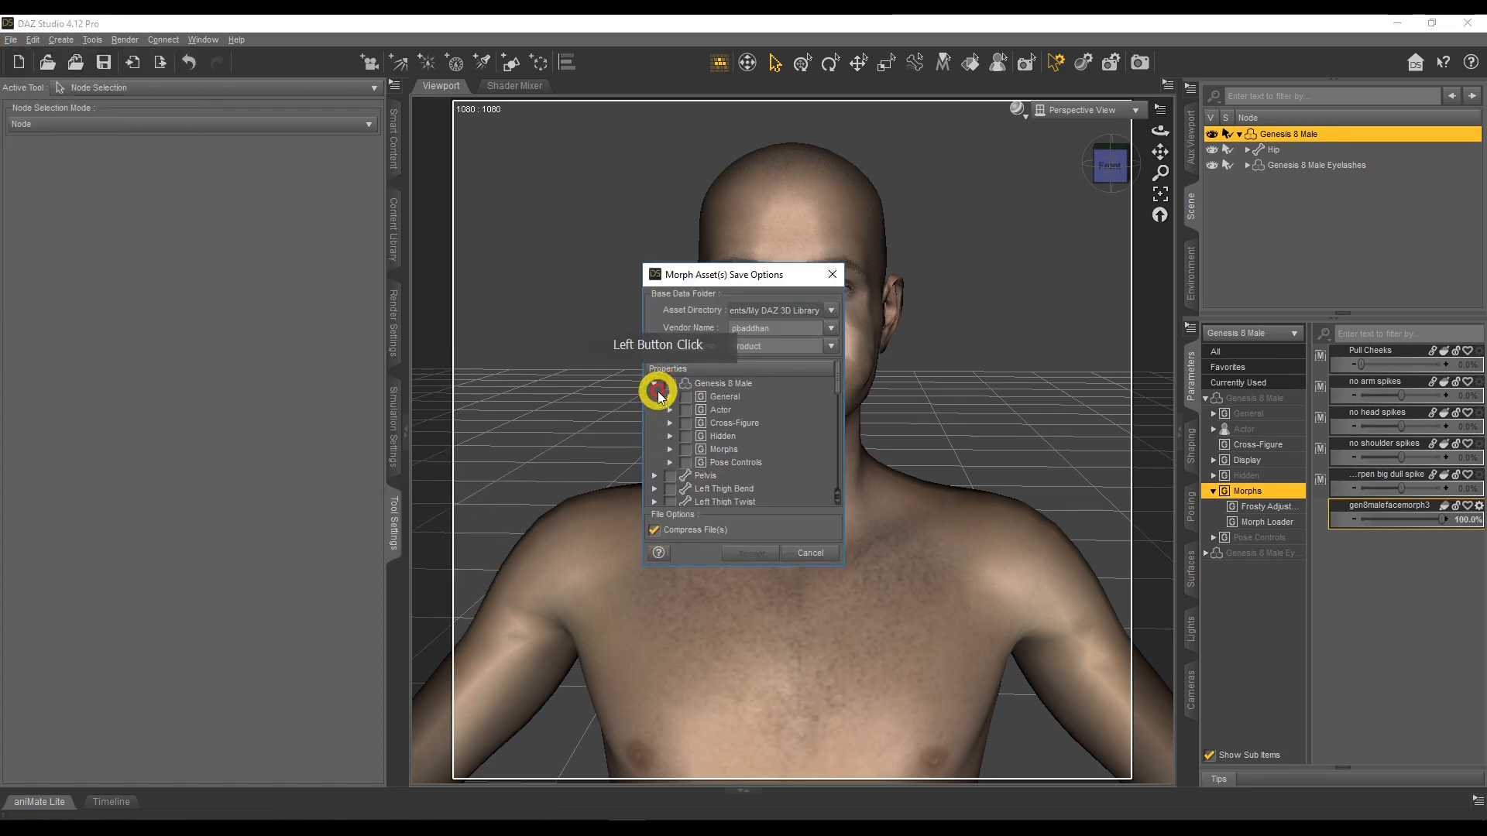
left_click(668, 463)
left_click(670, 449)
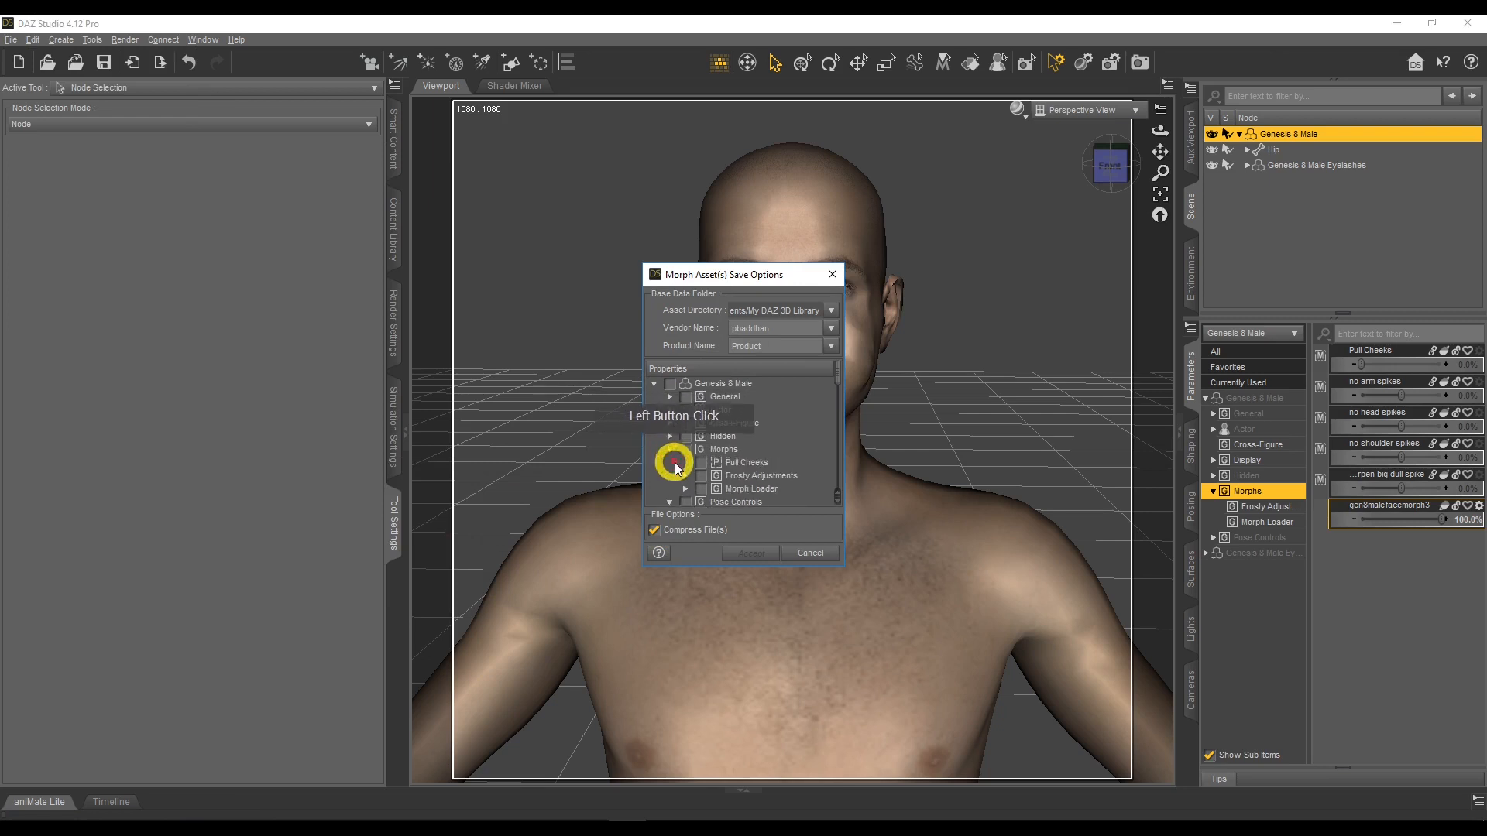
left_click(684, 489)
left_click(717, 503)
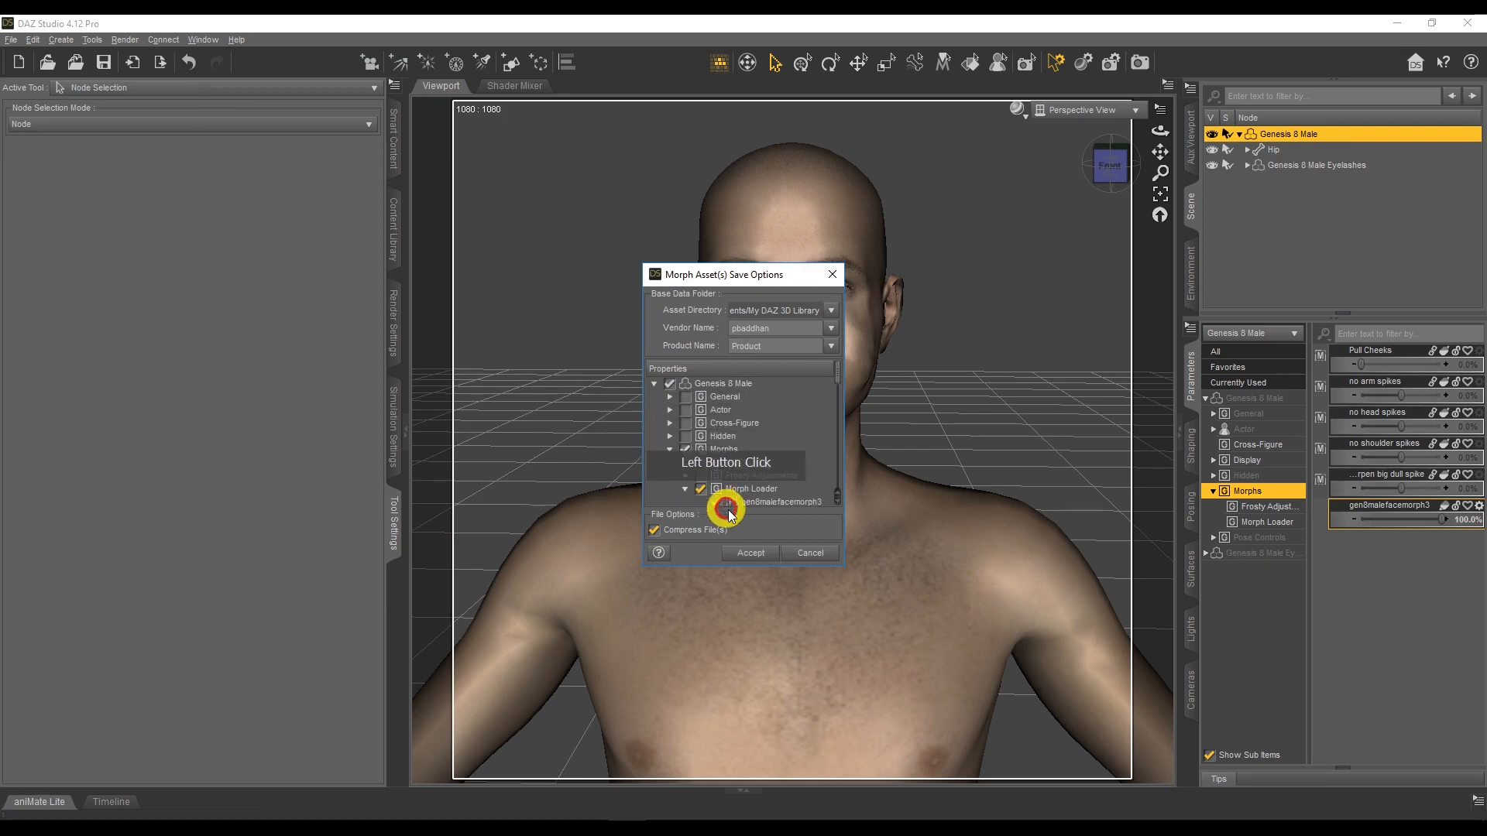
left_click(748, 553)
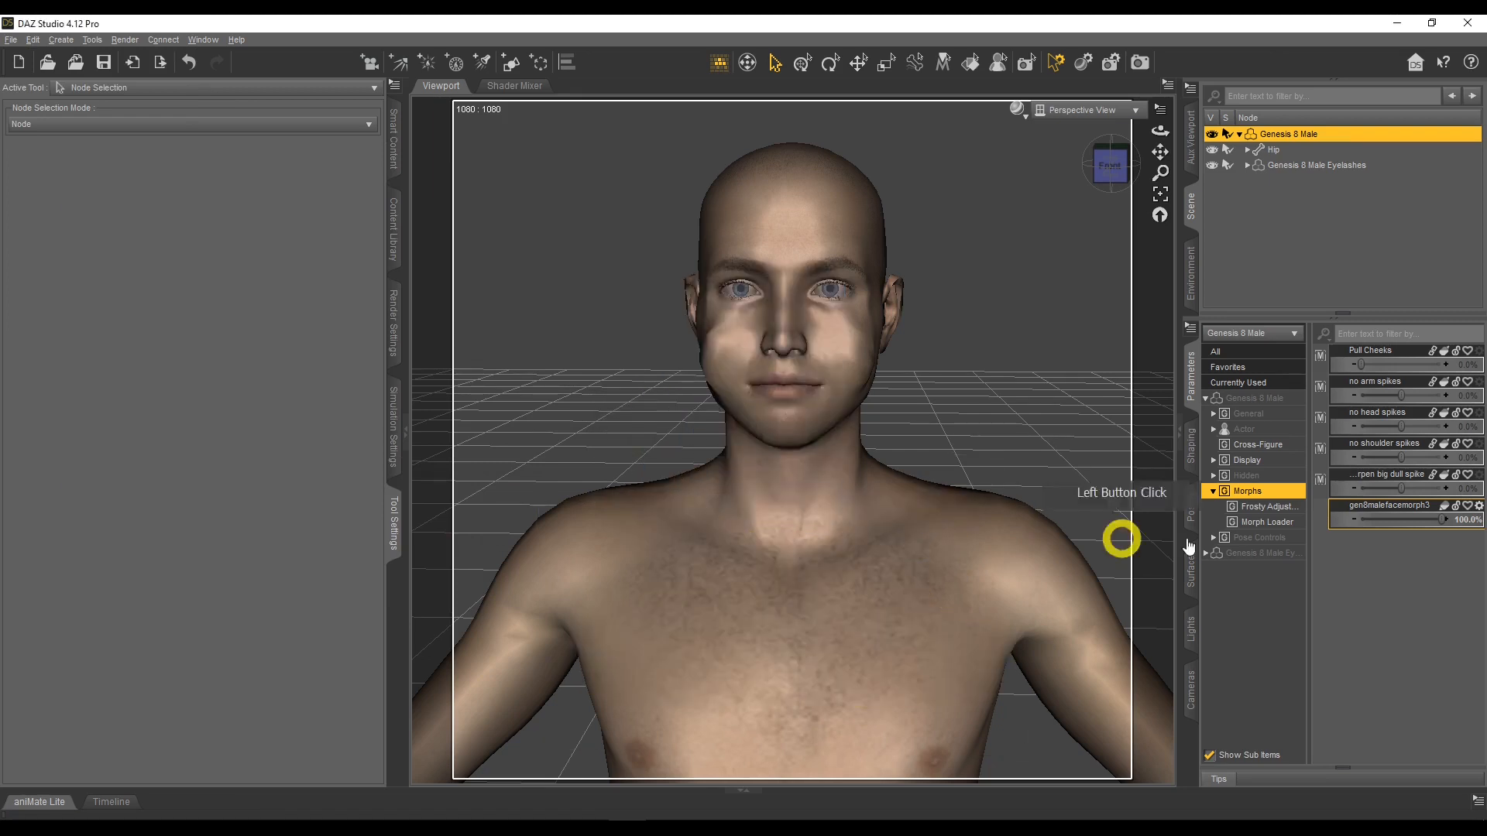